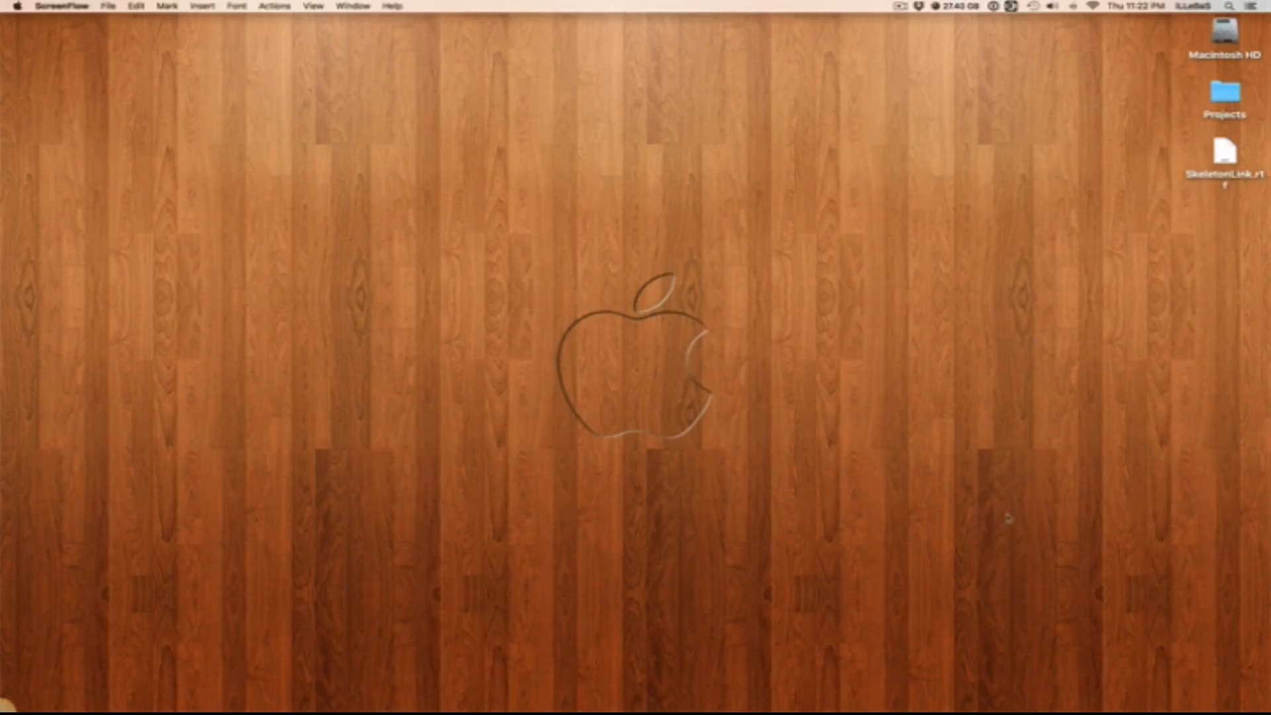
Step: Restore the minimized Chrome window showing the WP Clone plugin page from the Dock
mouse_move(1000, 712)
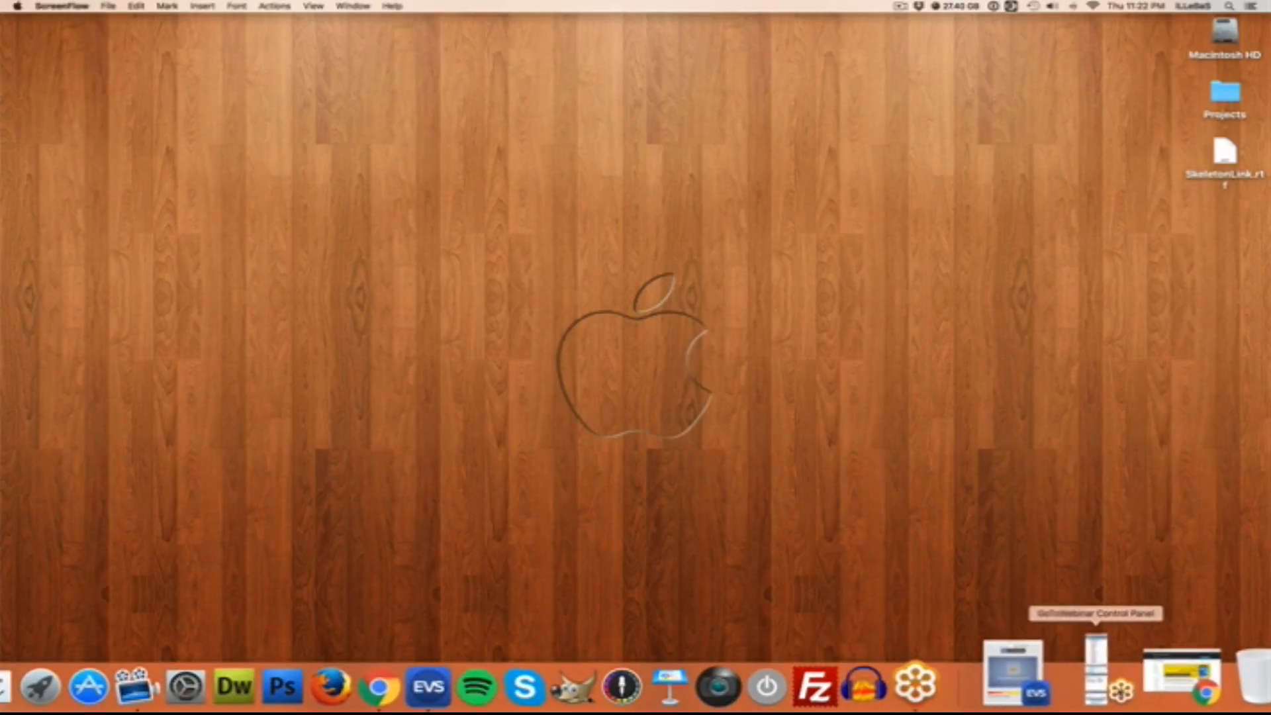
click(1162, 671)
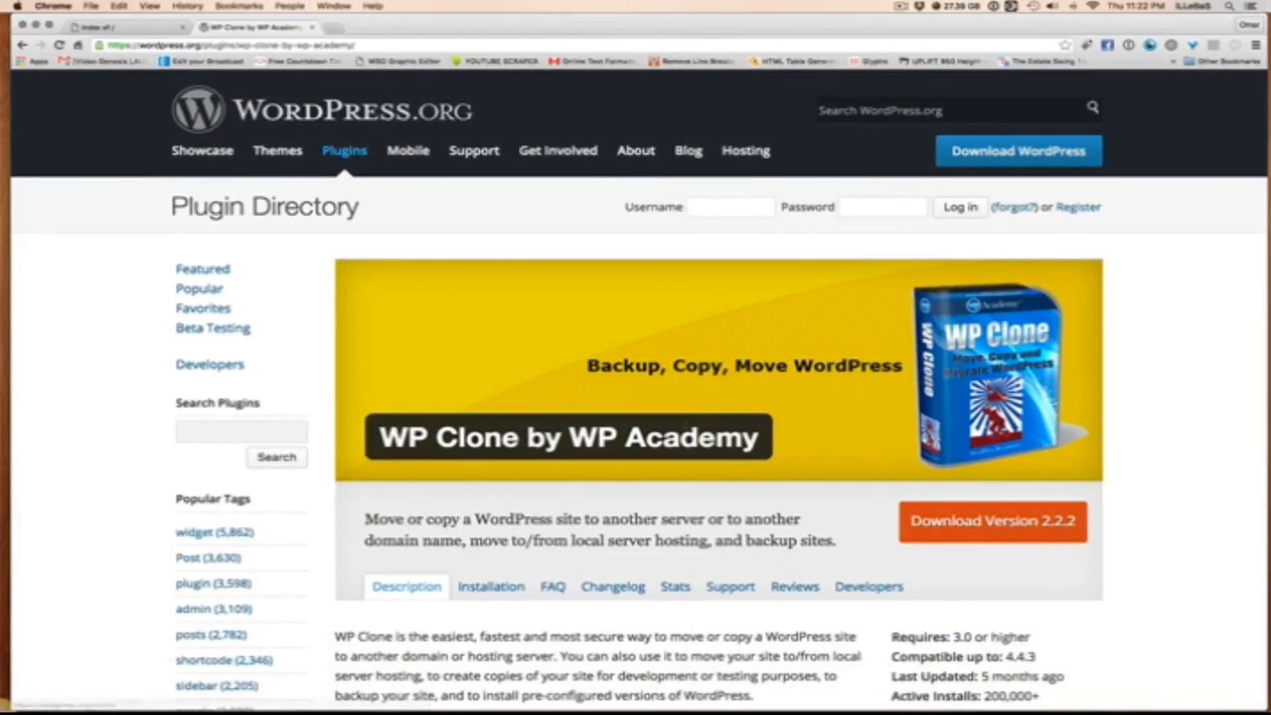
click(136, 28)
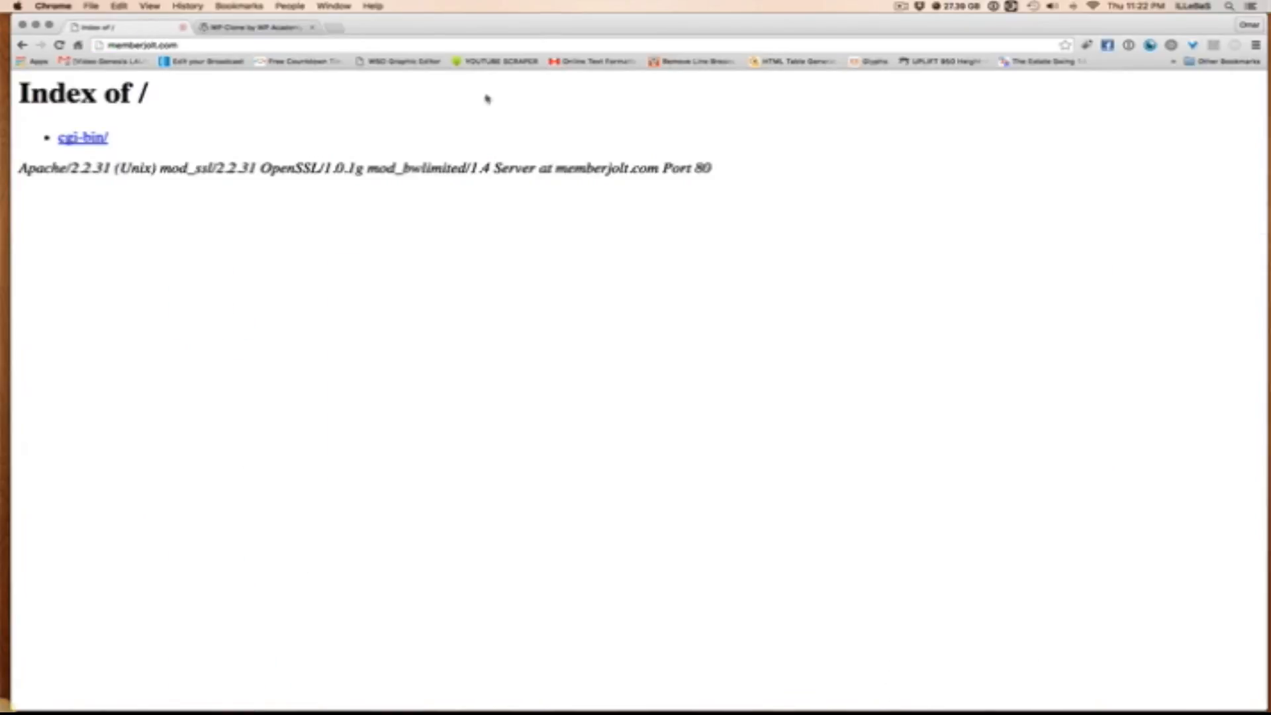
click(189, 44)
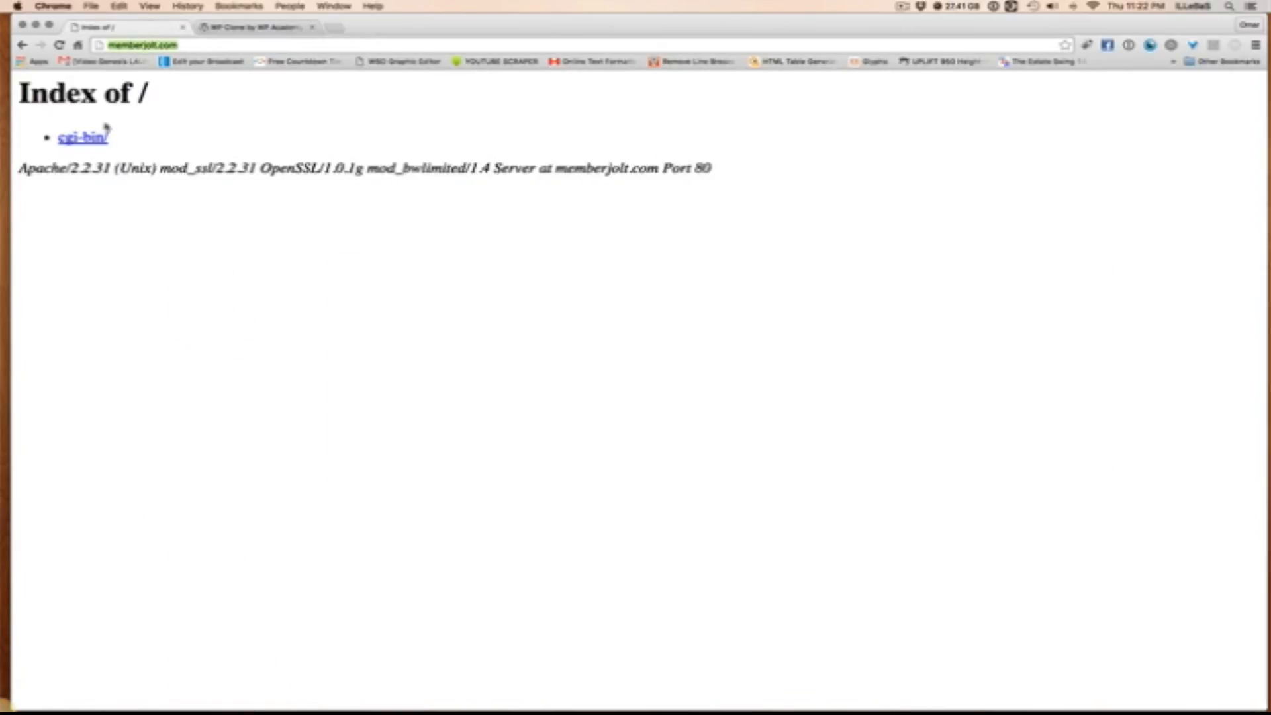
click(200, 45)
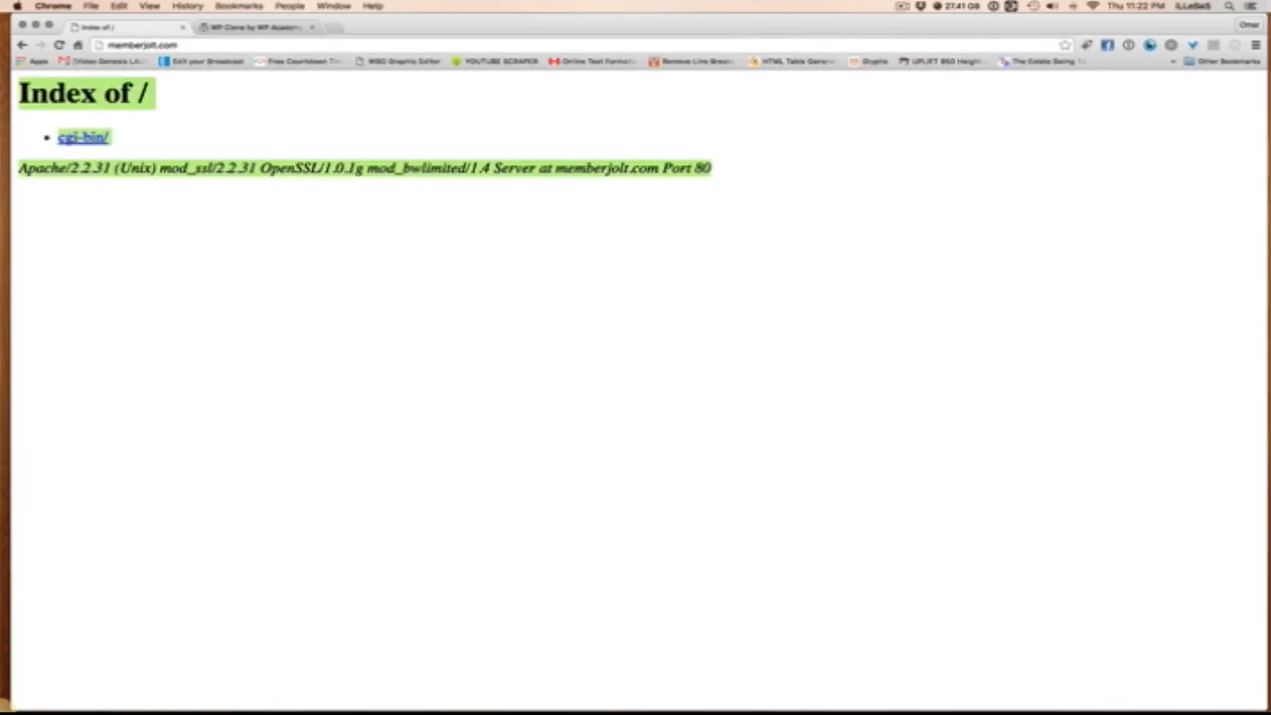
click(58, 45)
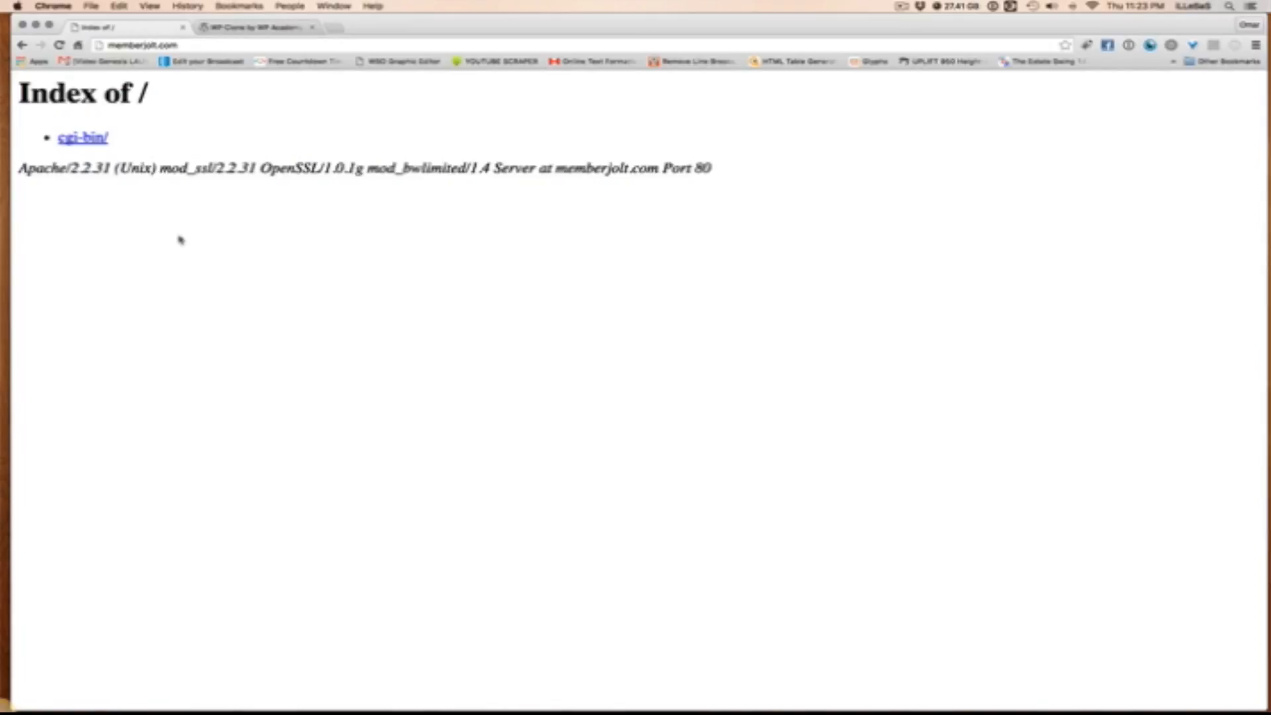
click(193, 45)
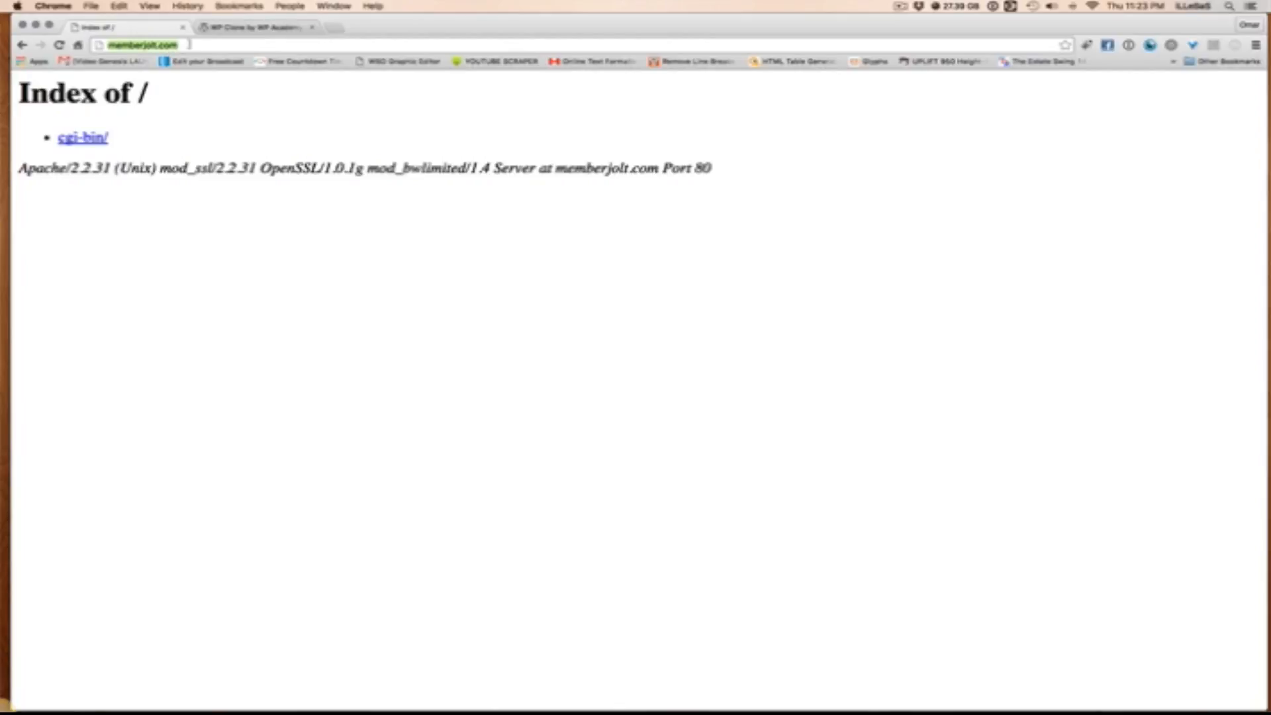
click(190, 45)
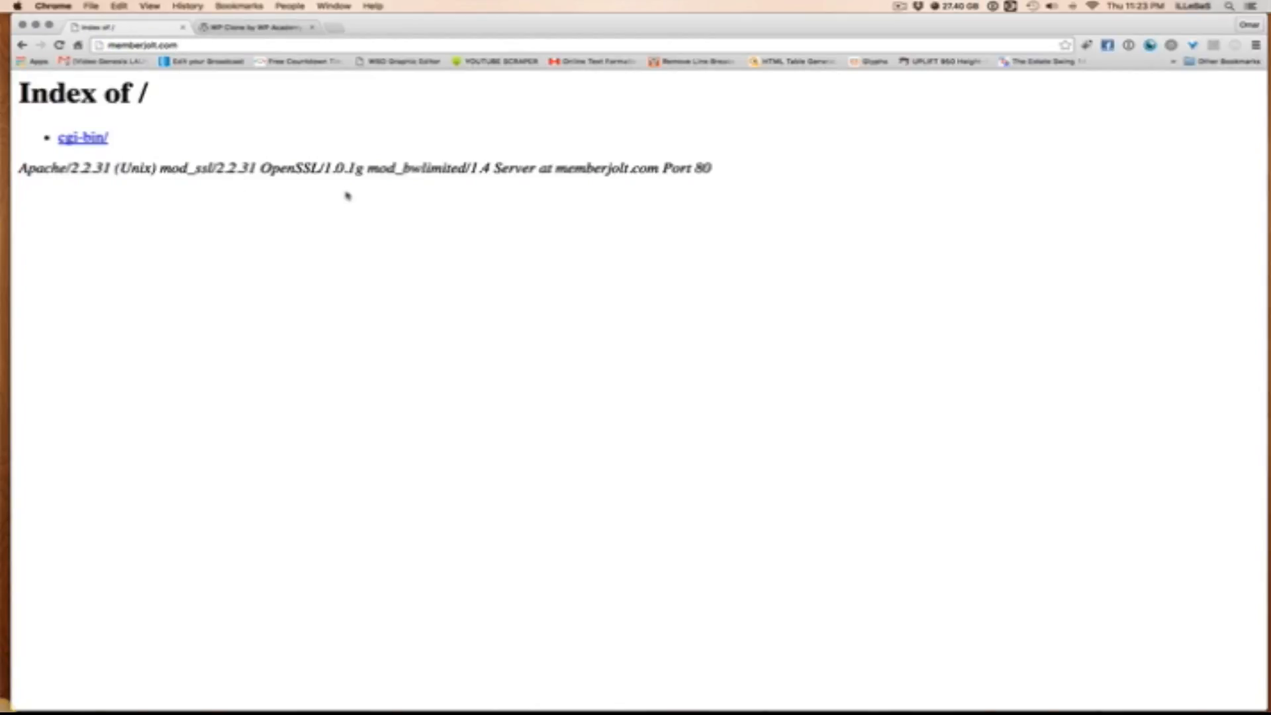
drag(746, 166, 213, 113)
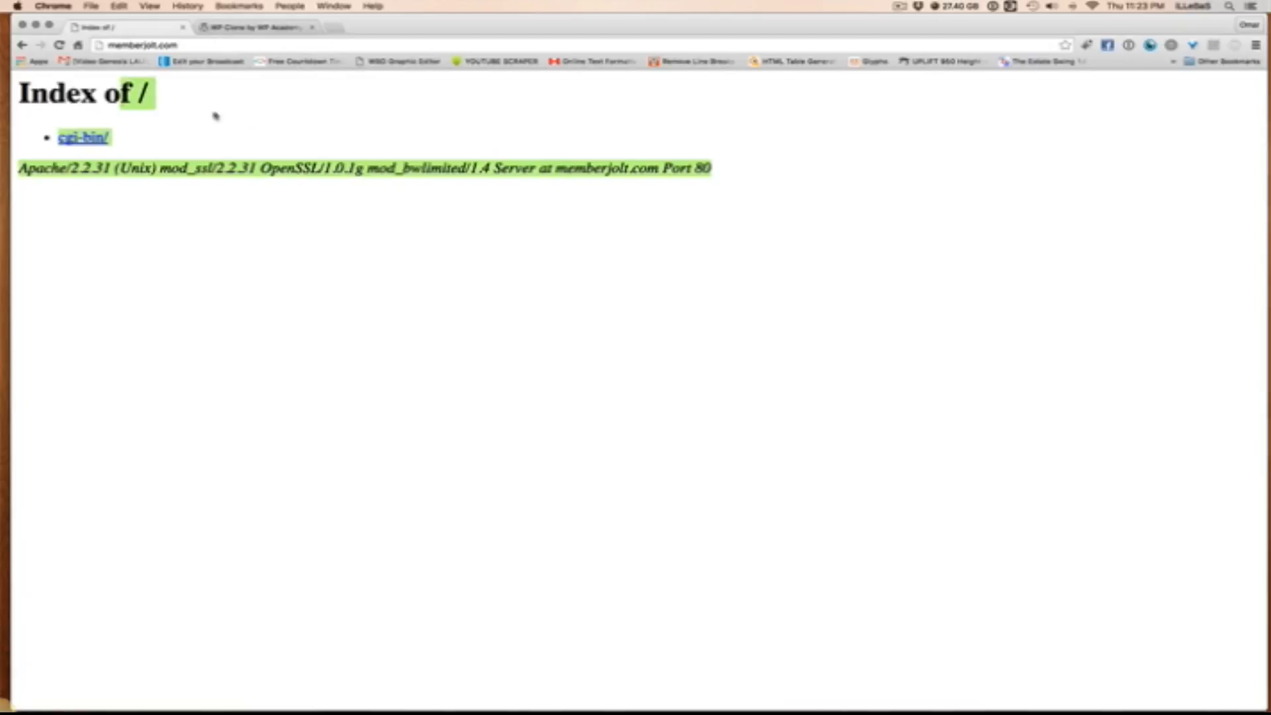
click(324, 125)
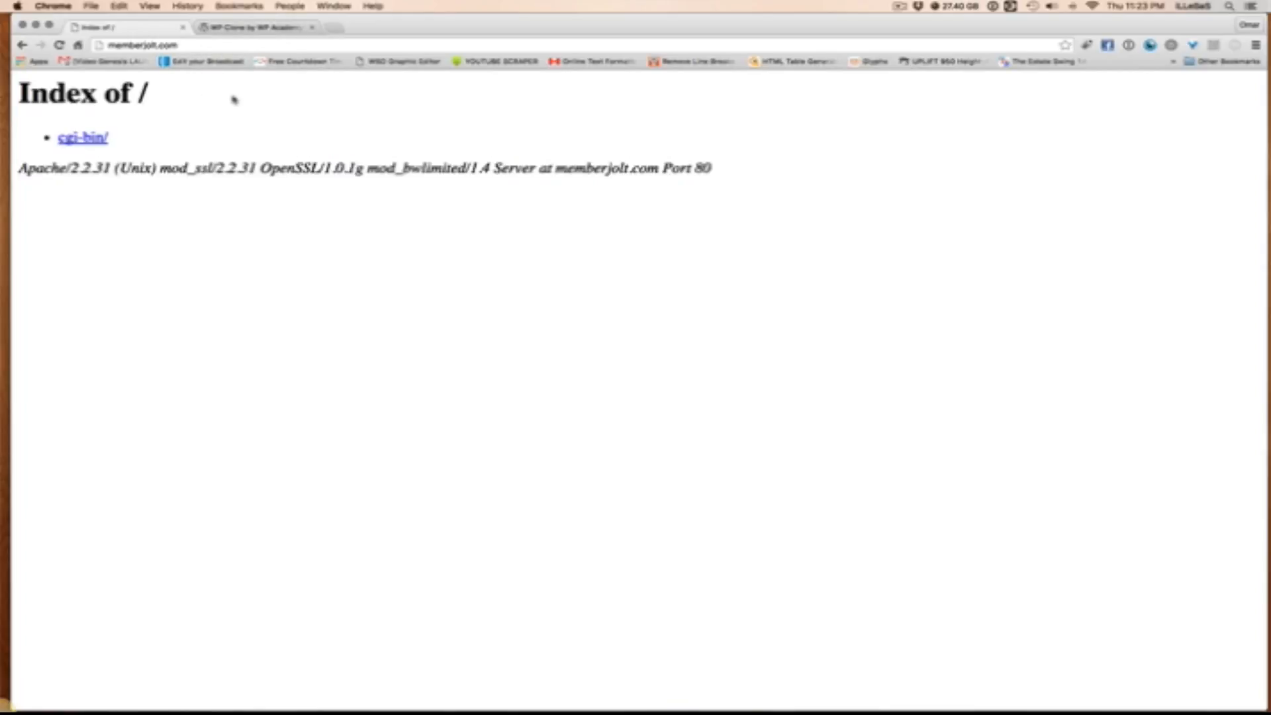
click(236, 28)
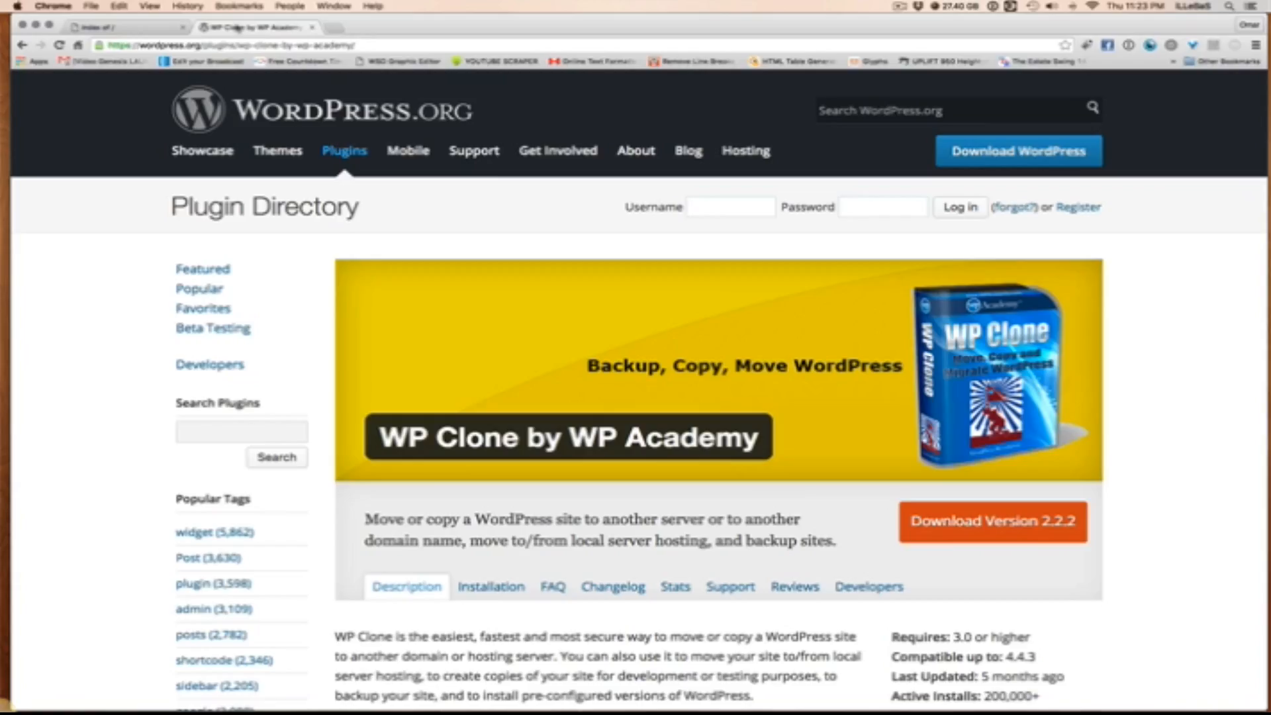
scroll(467, 327, down, 2)
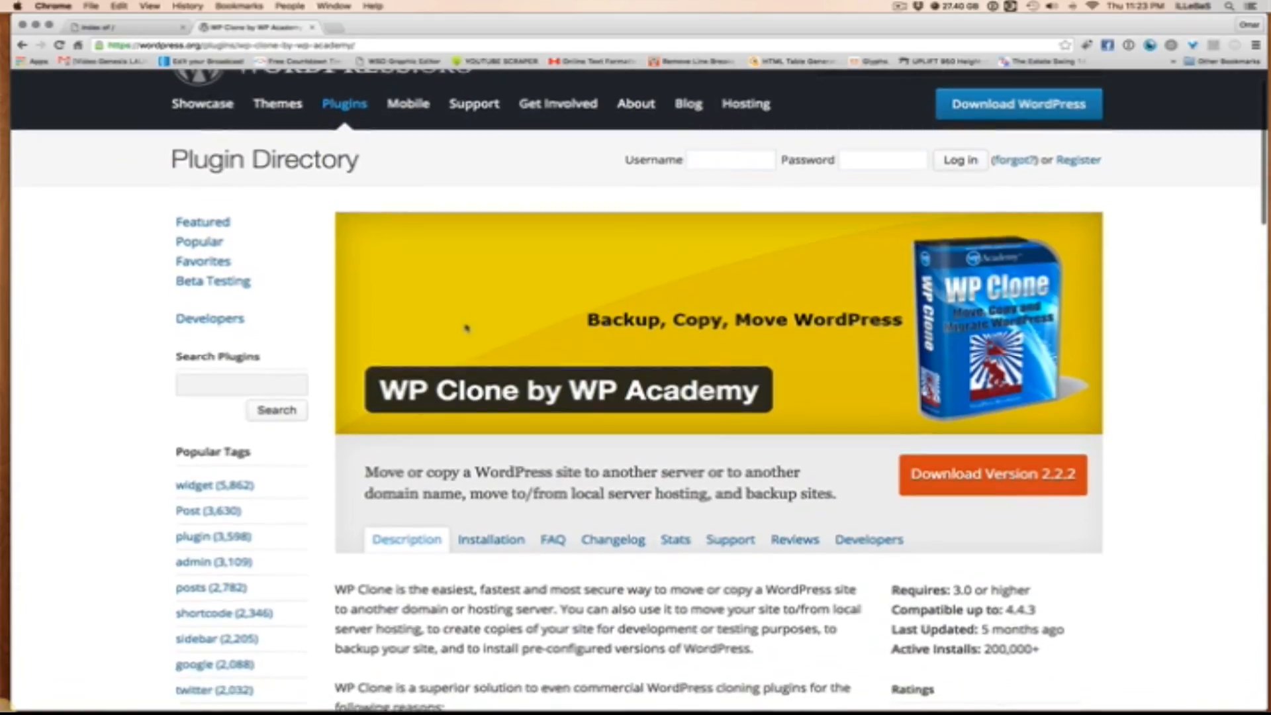
scroll(467, 328, down, 10)
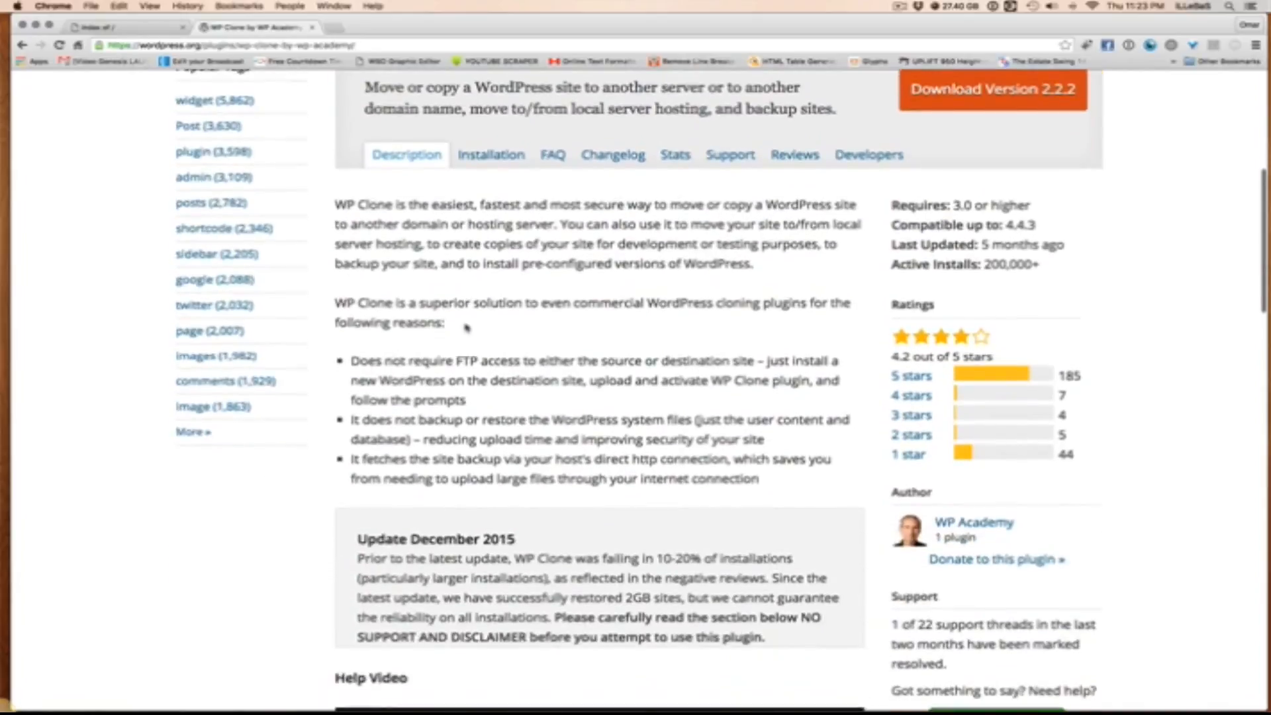
scroll(466, 328, down, 12)
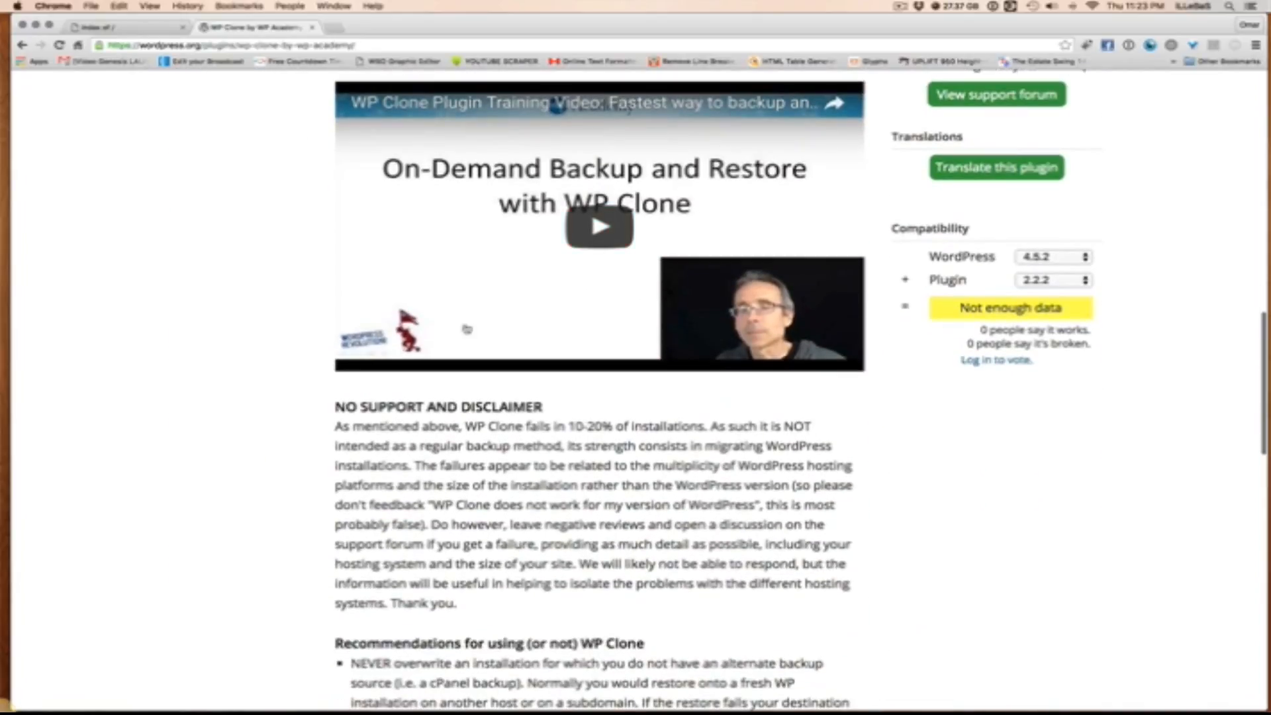
scroll(467, 328, up, 2)
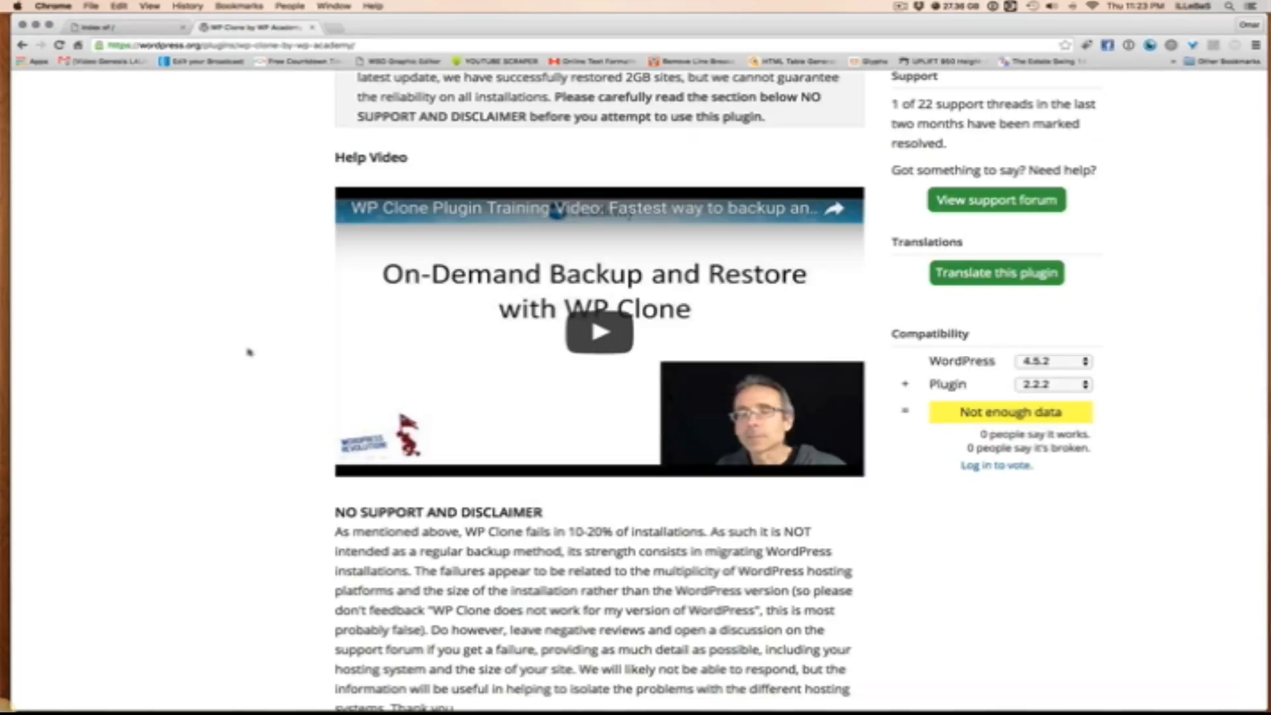
scroll(329, 366, up, 8)
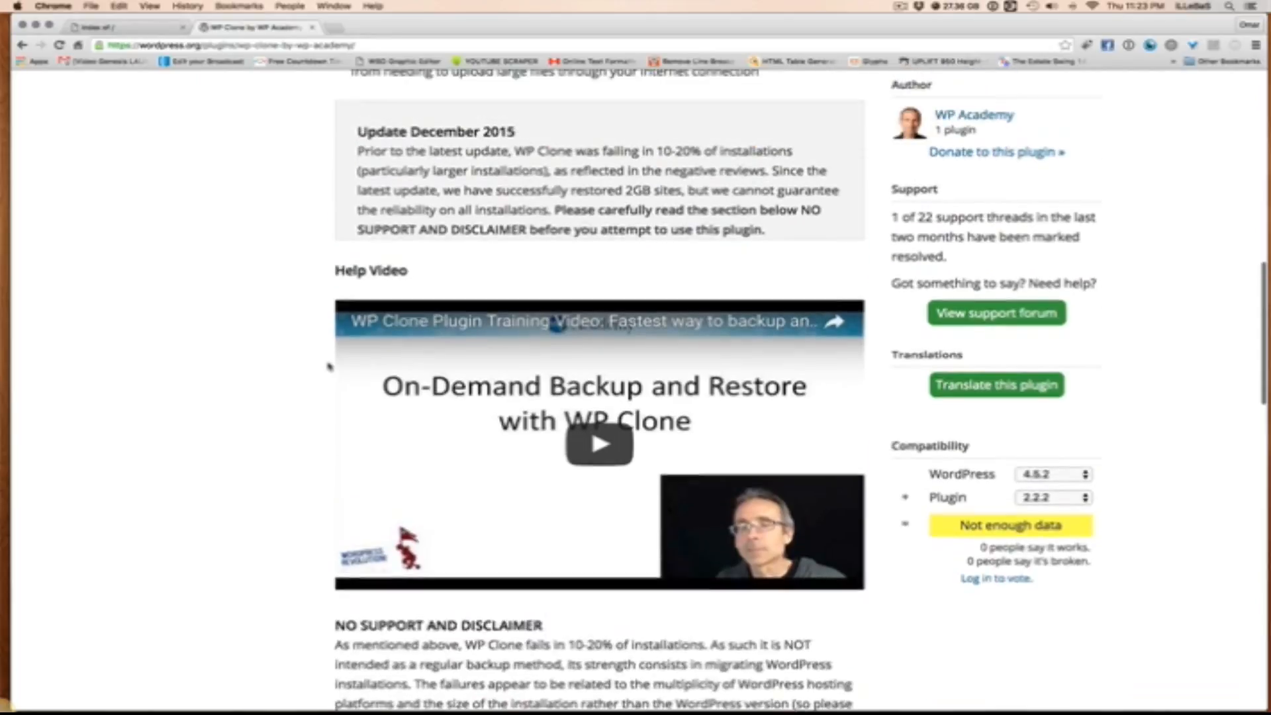
scroll(329, 366, down, 8)
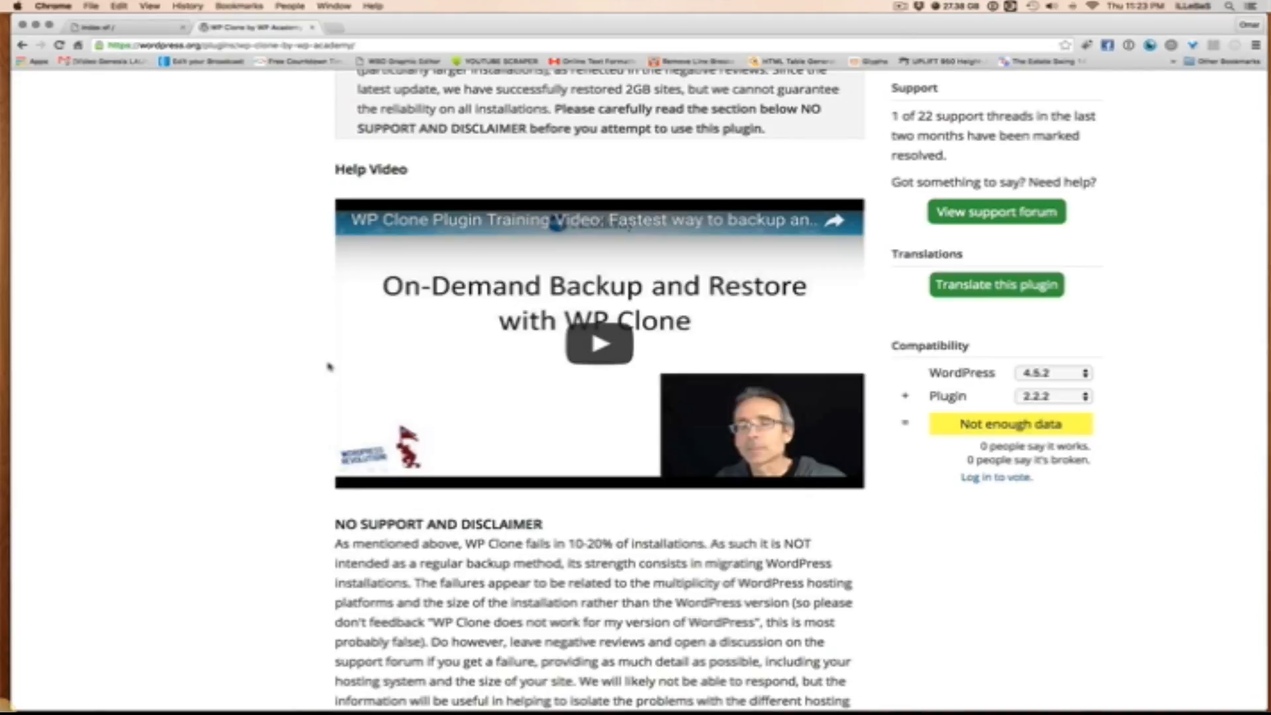
scroll(306, 470, up, 15)
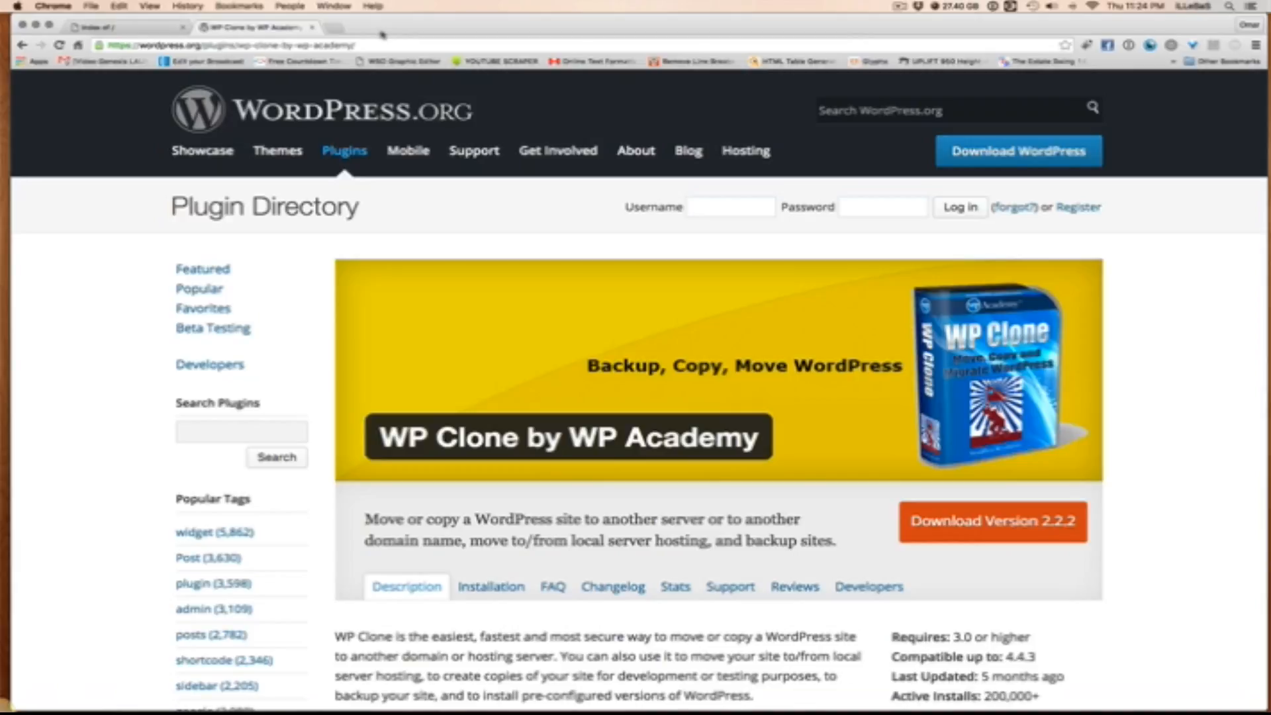
Step: In the memberjolt.com tab, load memberjolt.com/cp to reach the cPanel login
click(120, 29)
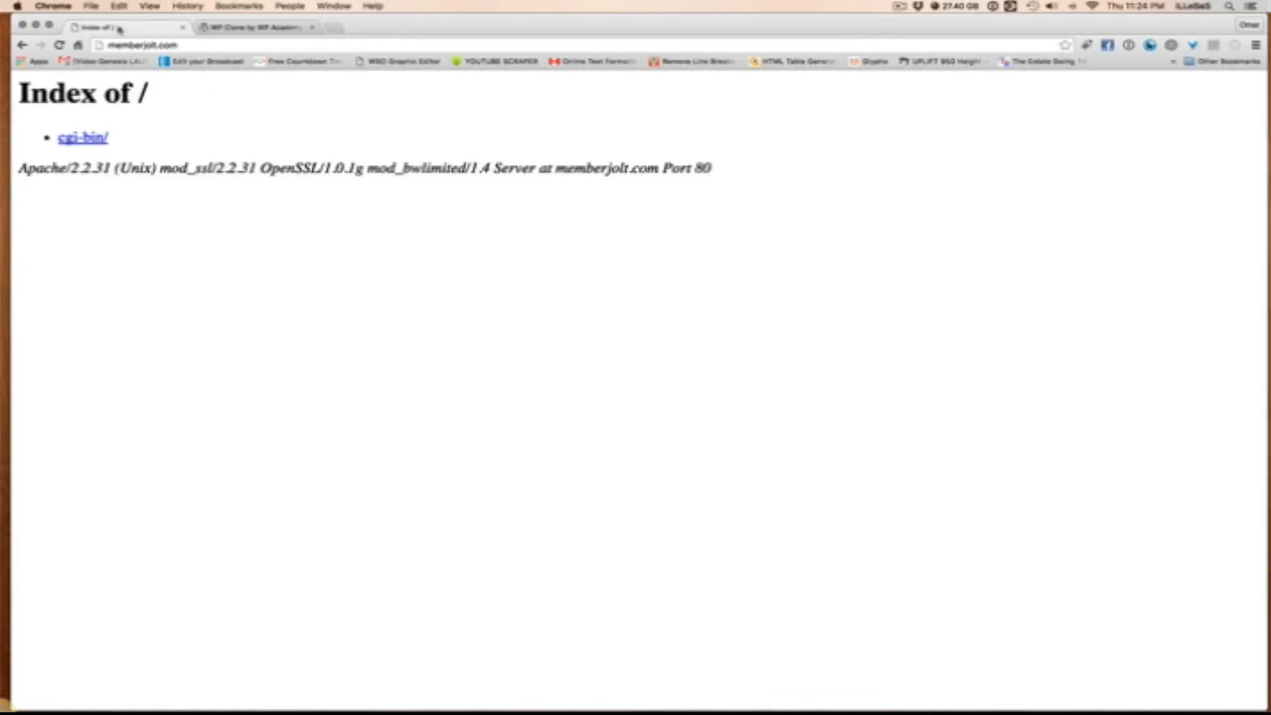
click(237, 42)
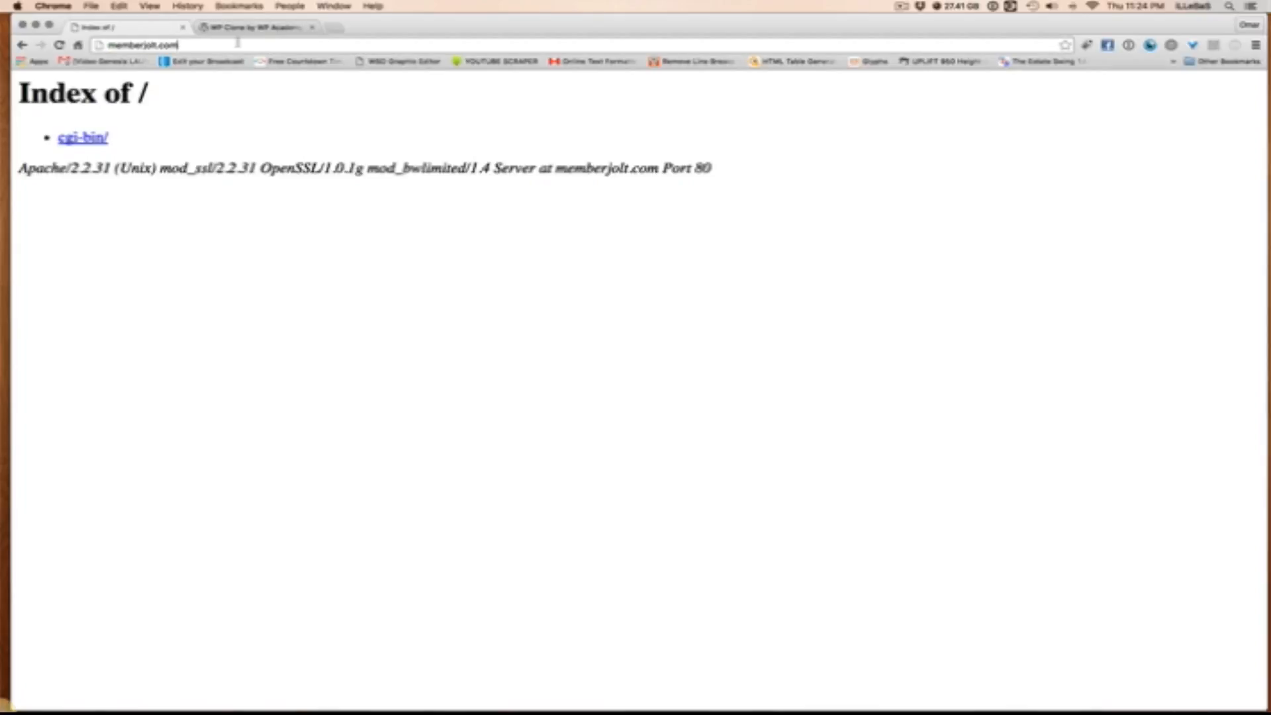
text(/)
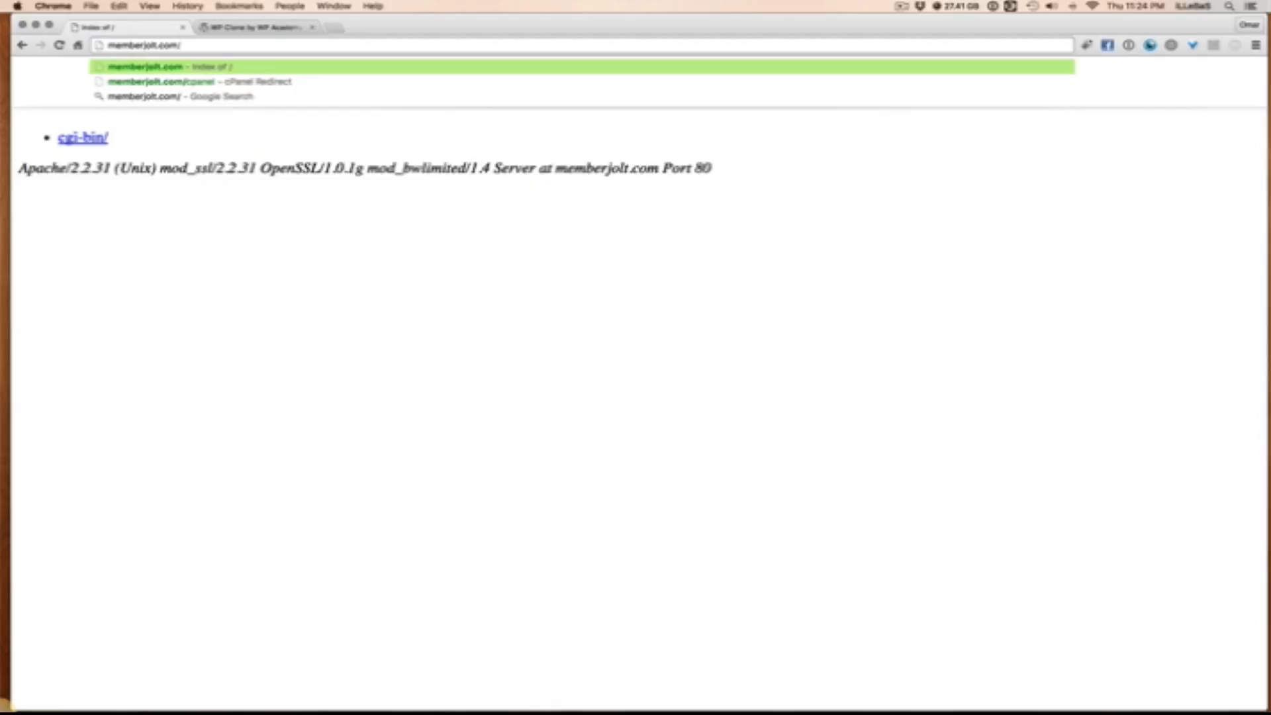
text(cp)
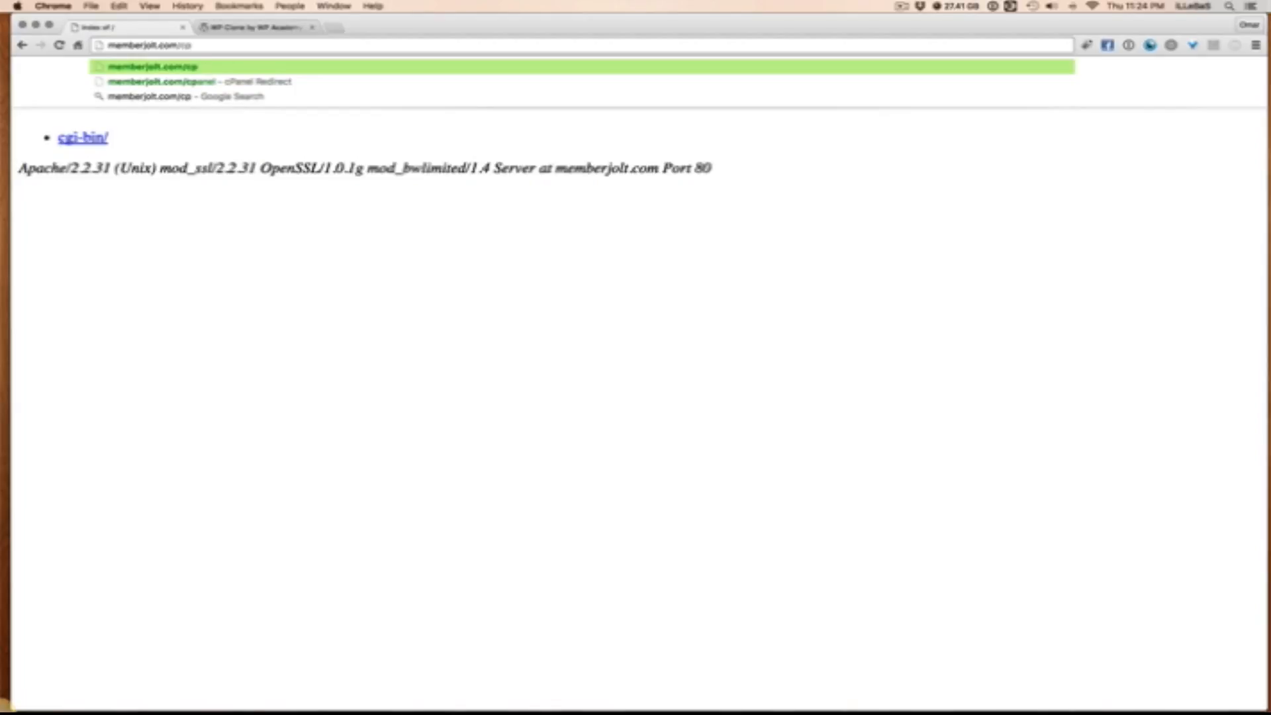
key(Return)
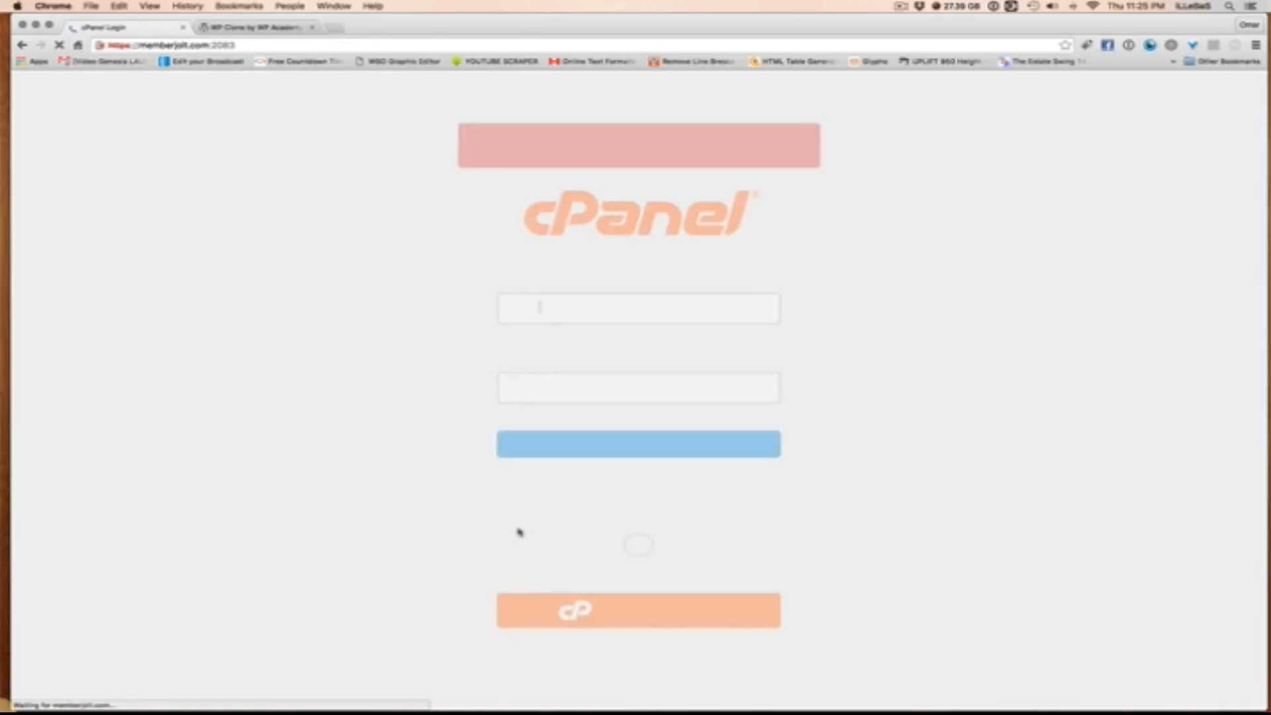
Step: Sign in to cPanel for memberjolt.com with the login saved in 1Password
click(1129, 46)
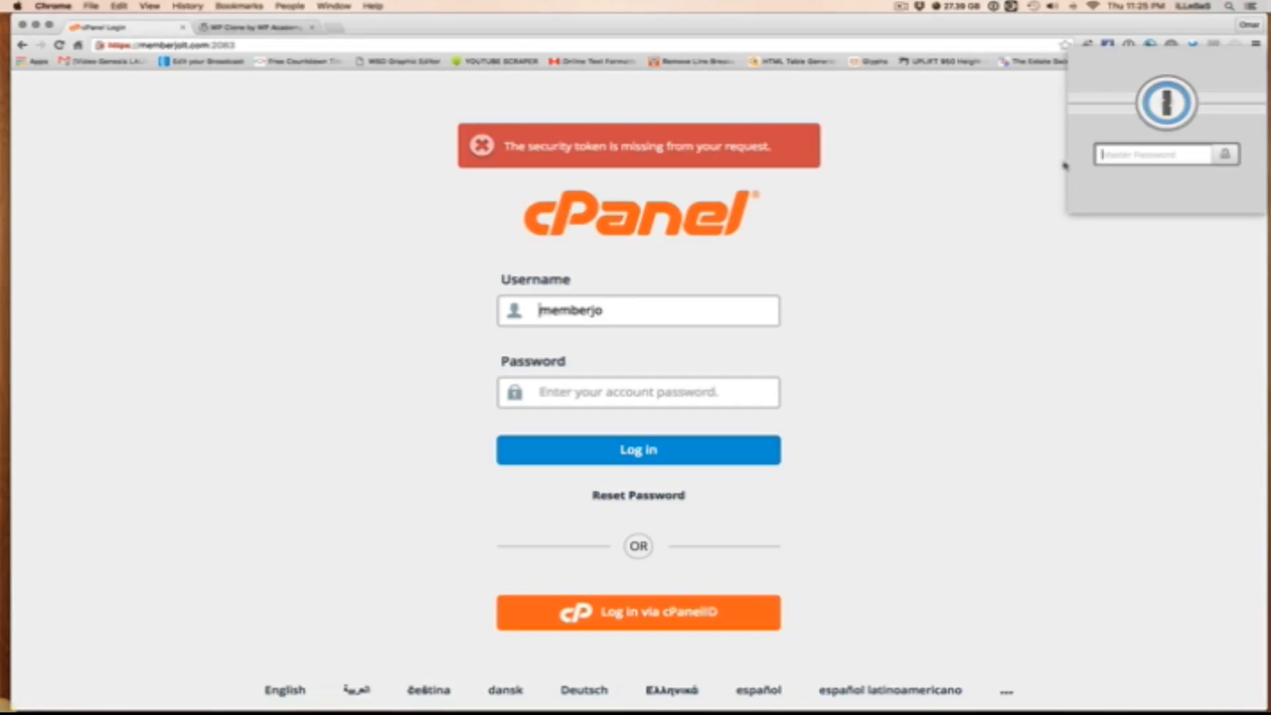
text(••••••••••)
key(Return)
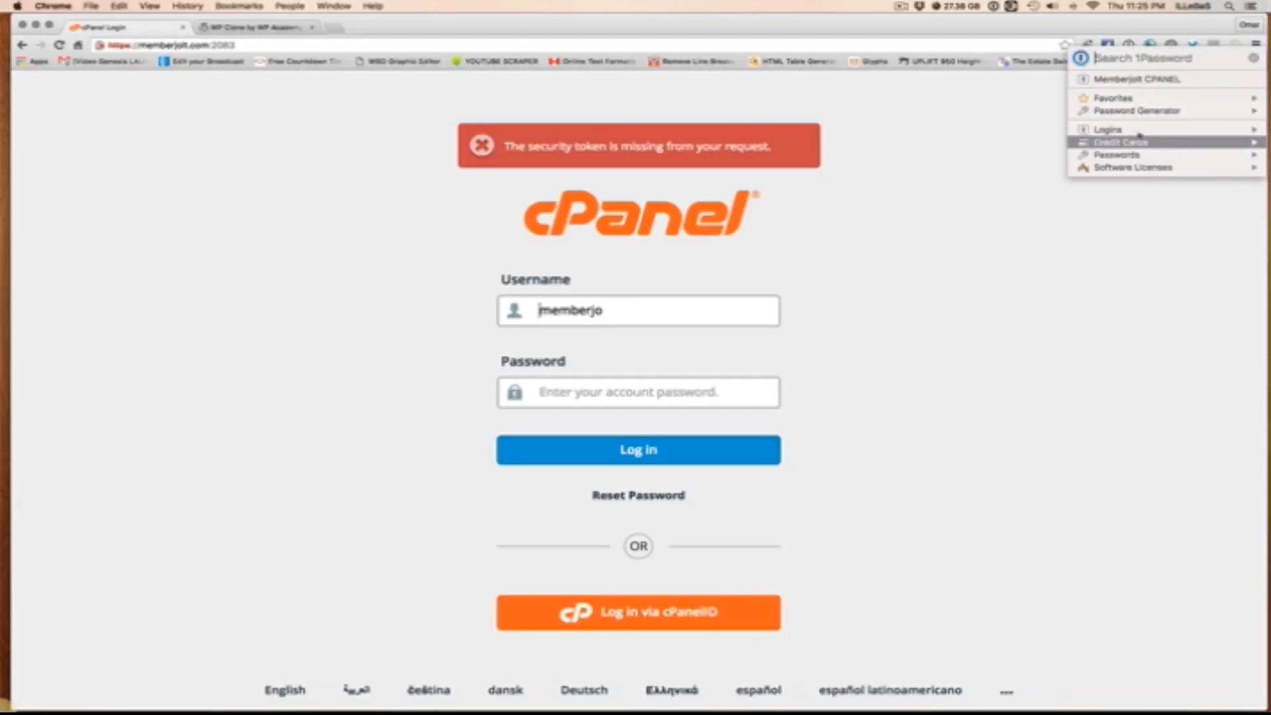
click(1163, 80)
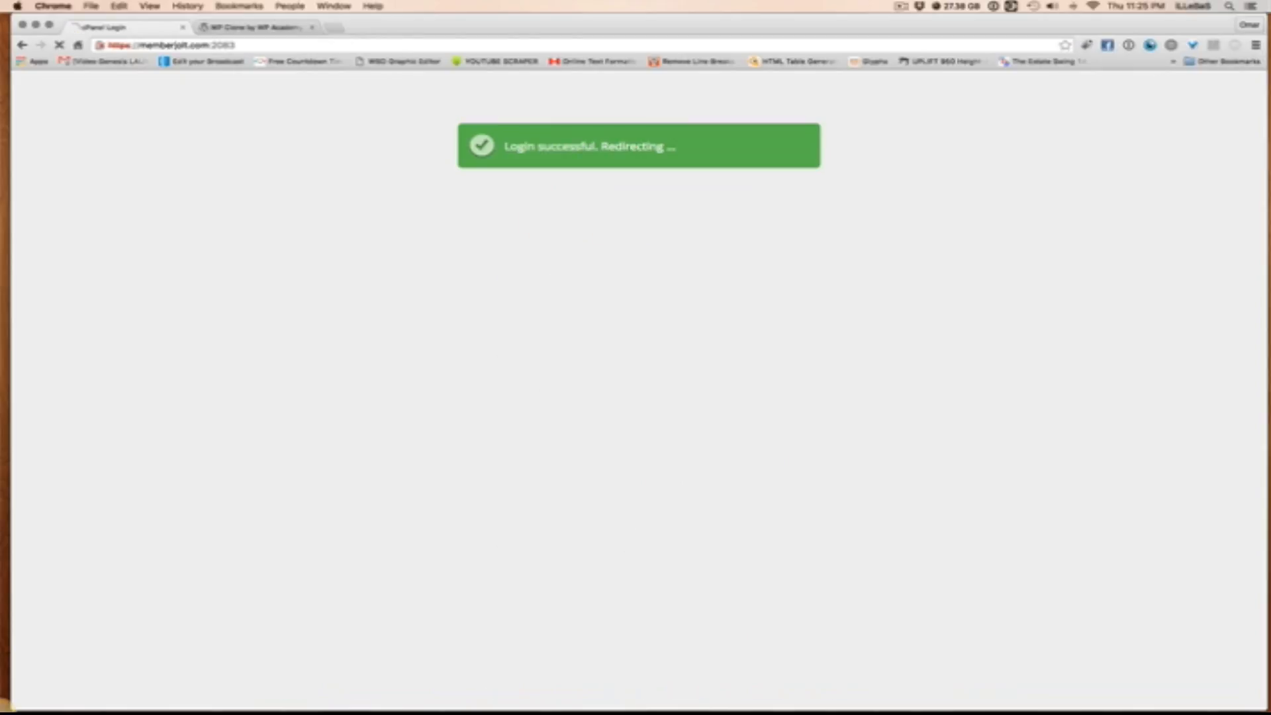
Step: Open the WordPress installer under Softaculous Apps Installer
scroll(709, 408, down, 15)
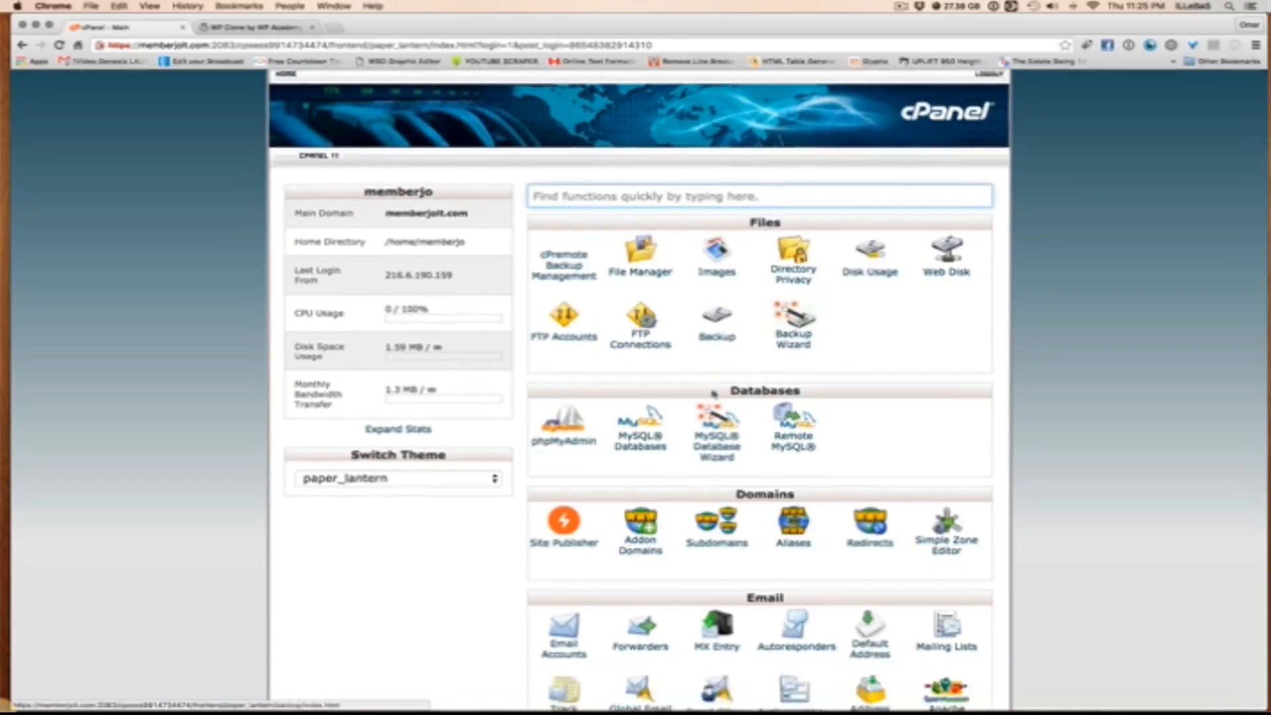
scroll(709, 408, down, 2)
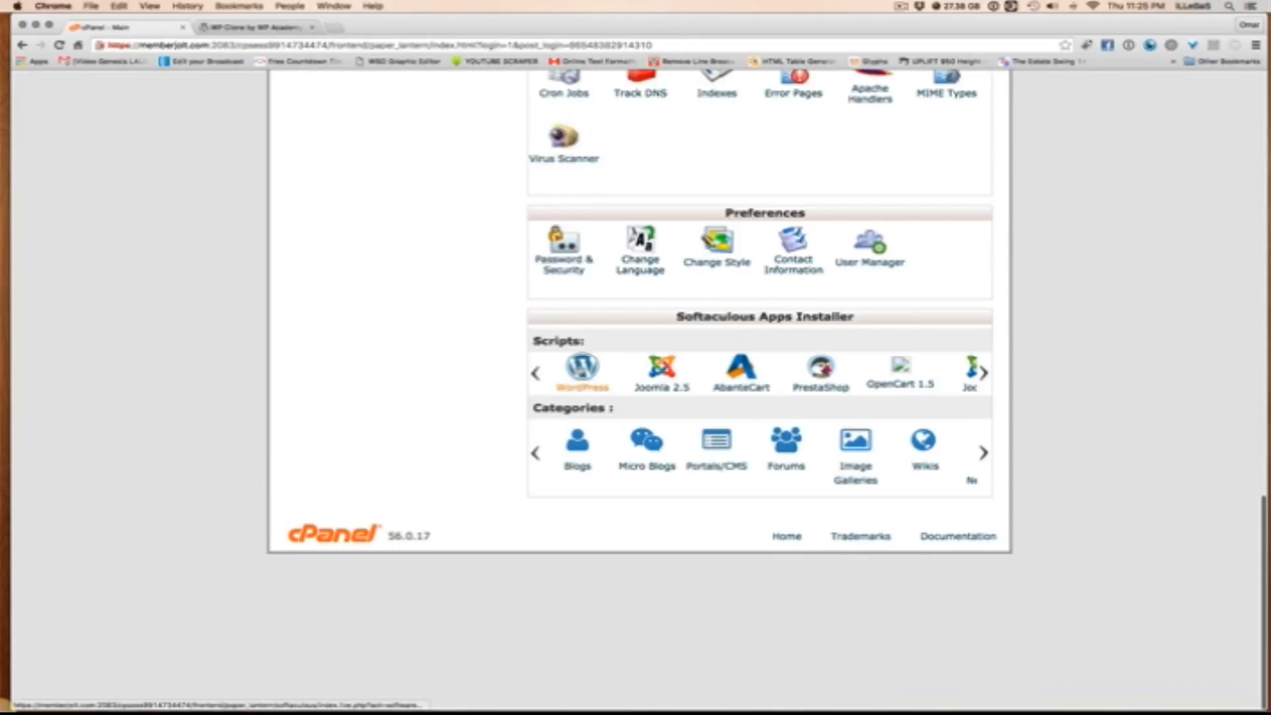
click(582, 370)
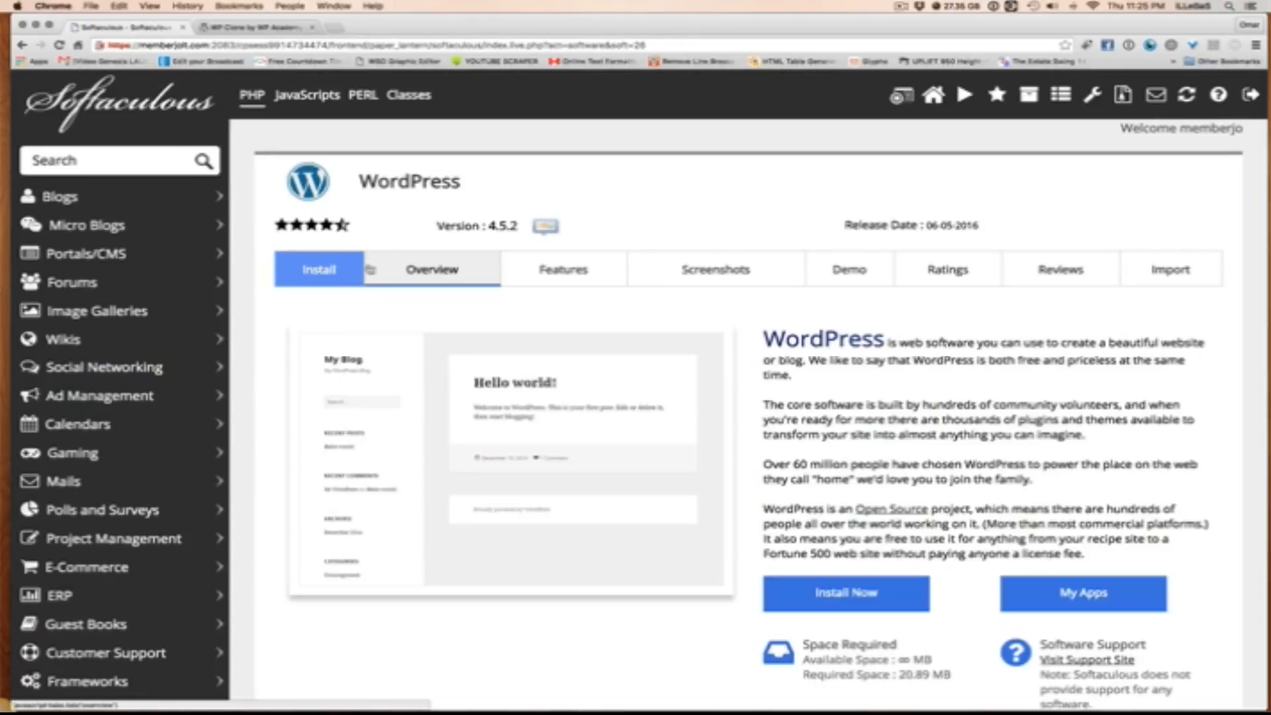
Step: On the Install form, clear the wp In Directory value to install at the domain root
click(313, 272)
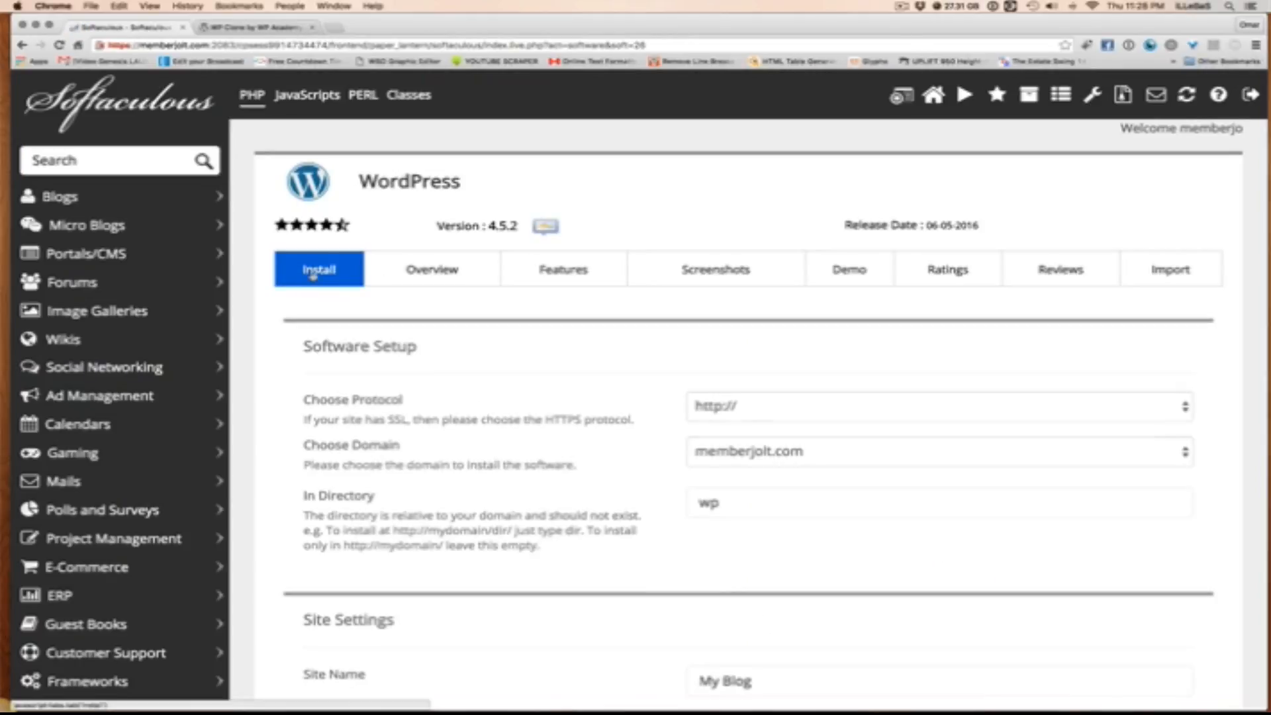
scroll(772, 485, down, 3)
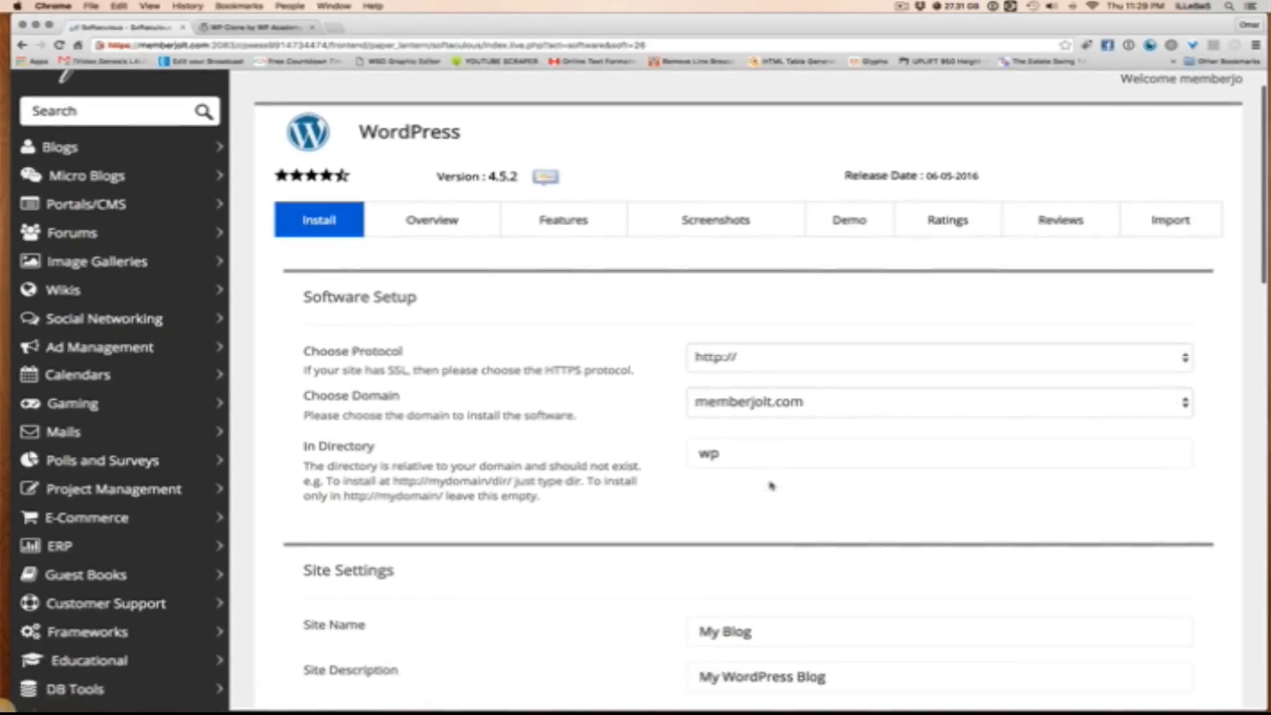
scroll(534, 251, up, 1)
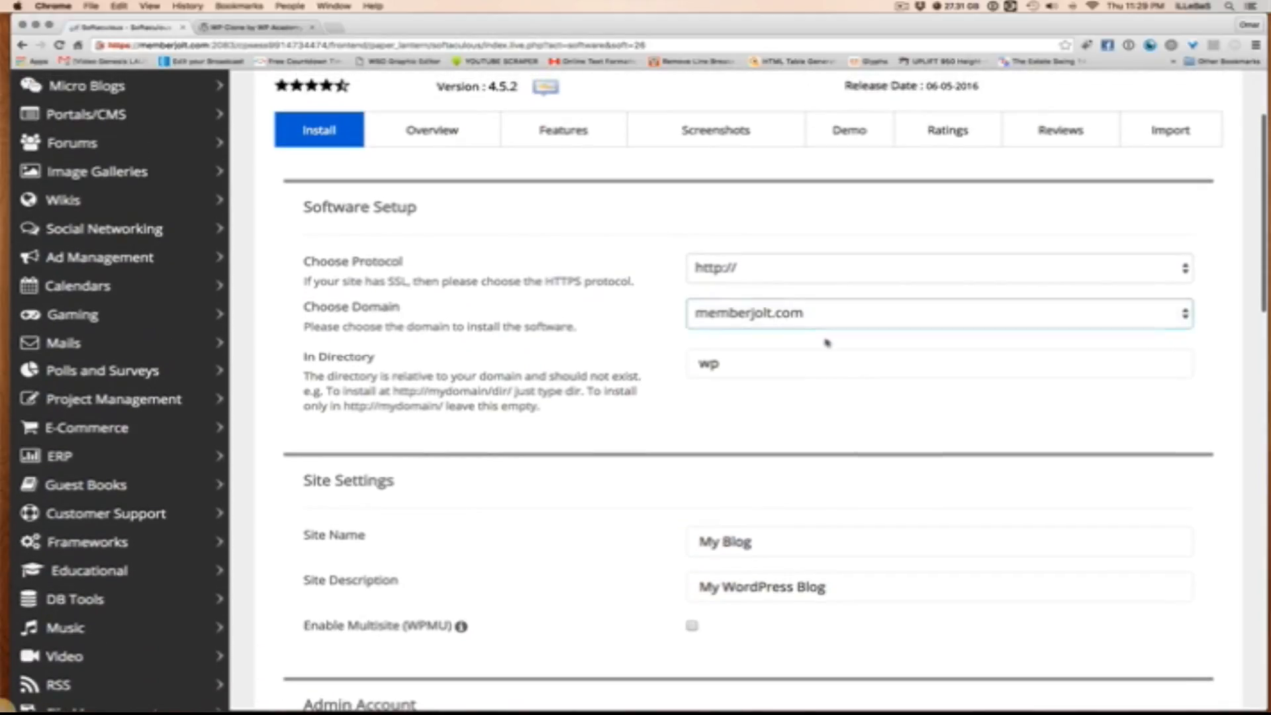
click(750, 365)
drag(750, 364, 653, 365)
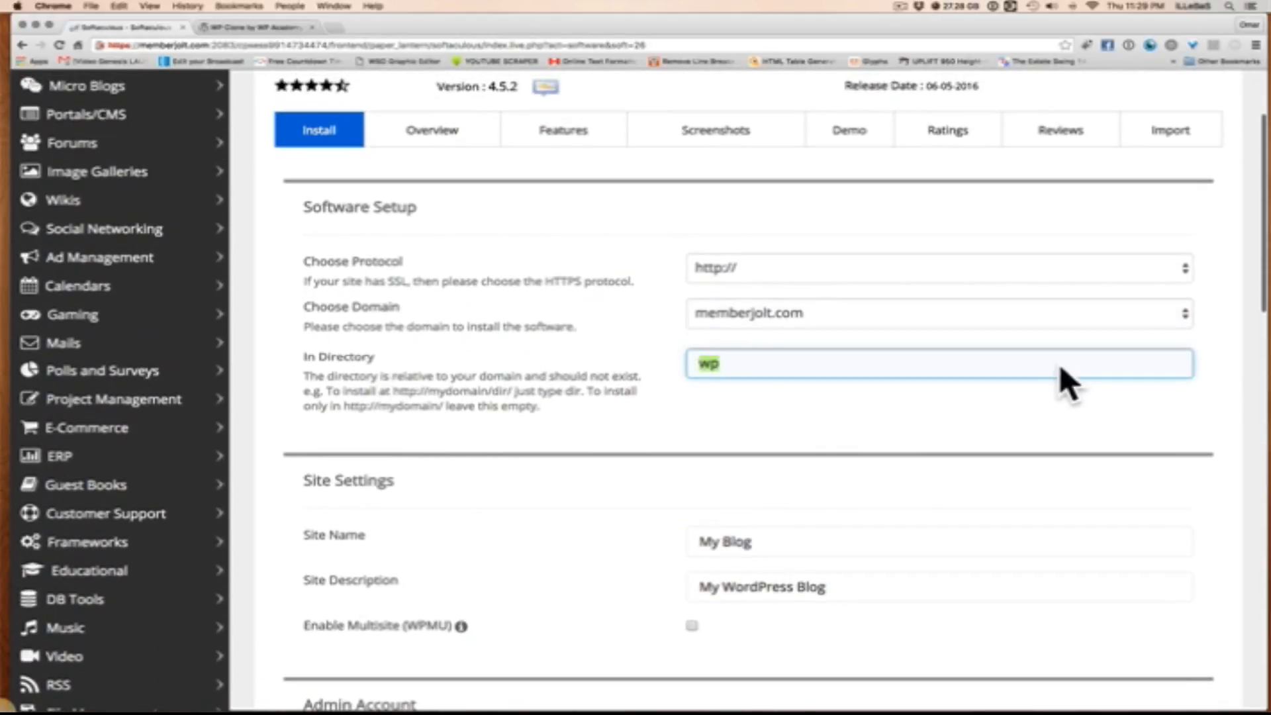
key(BackSpace)
Step: Replace the default admin username and password with new credentials
scroll(927, 409, down, 10)
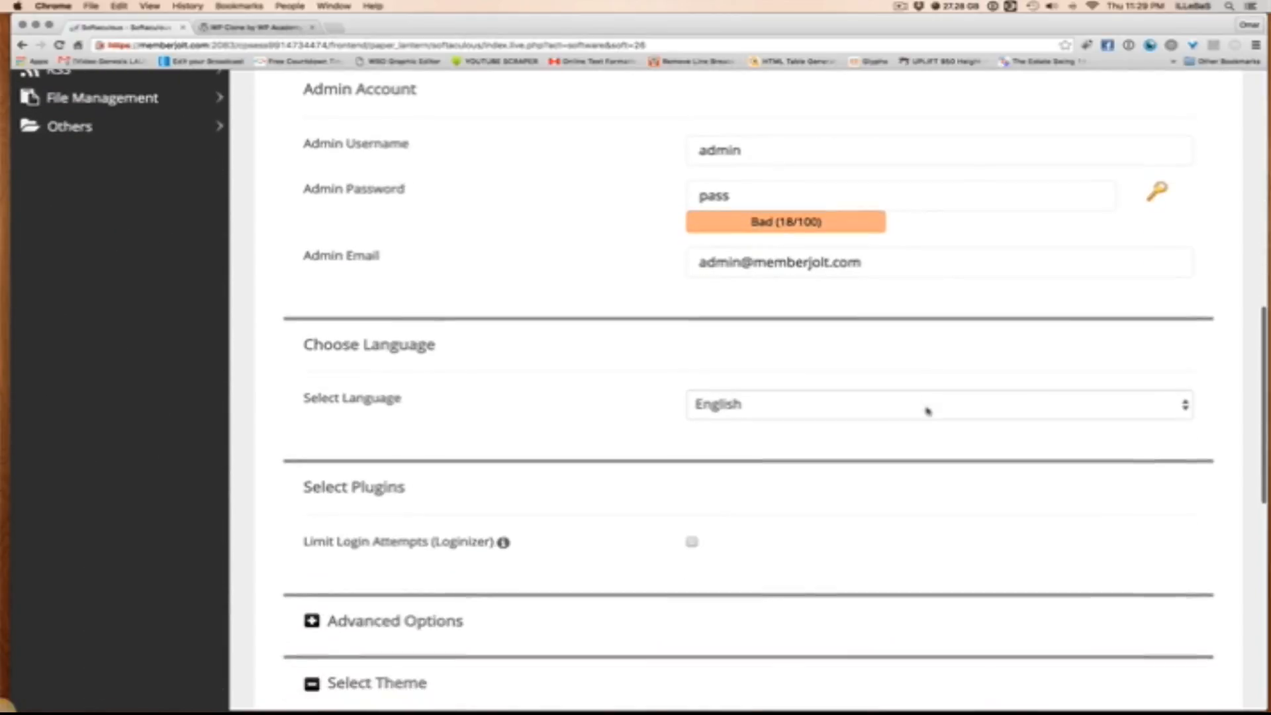
scroll(928, 411, down, 1)
click(772, 106)
double_click(772, 105)
scroll(874, 243, up, 2)
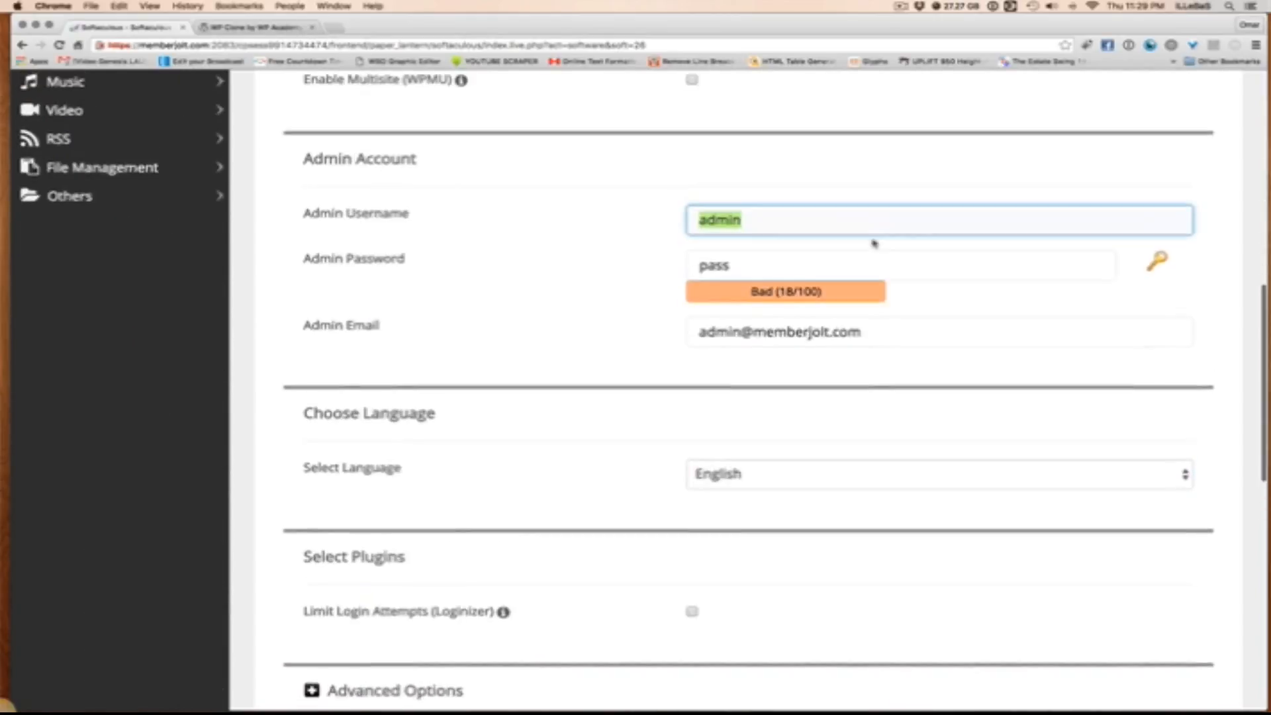
scroll(874, 243, up, 2)
text(omar)
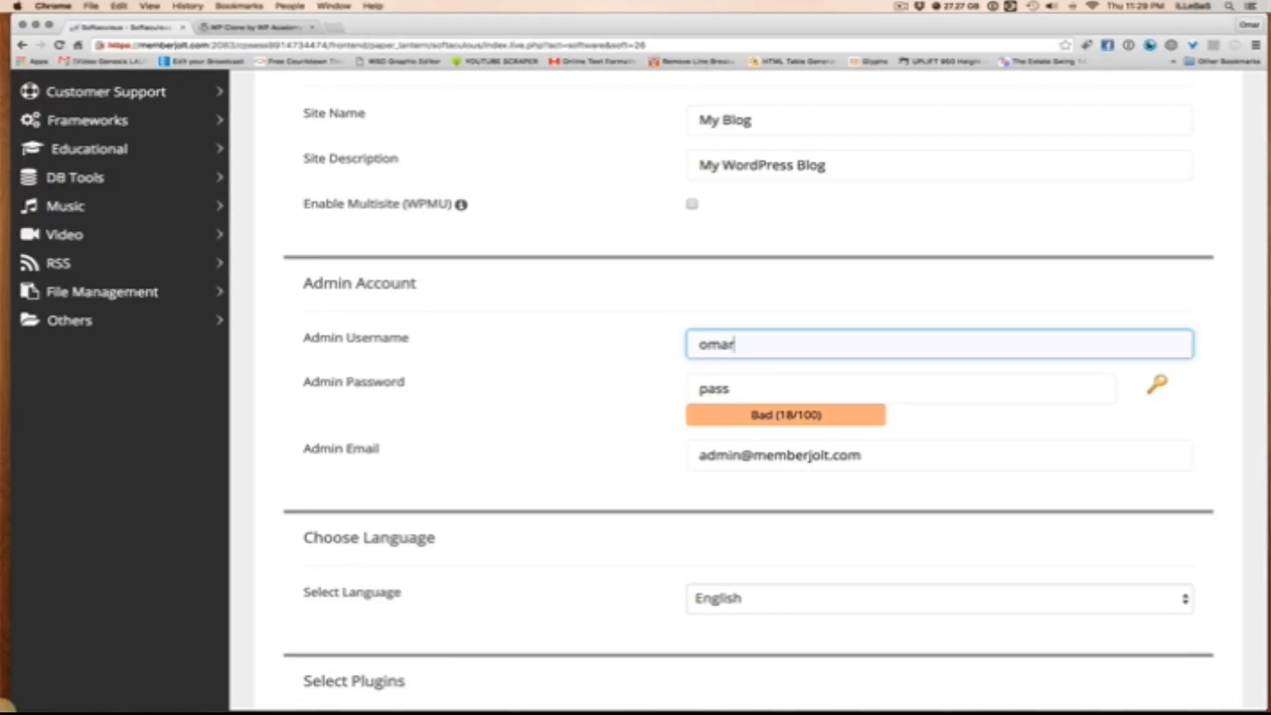
double_click(811, 389)
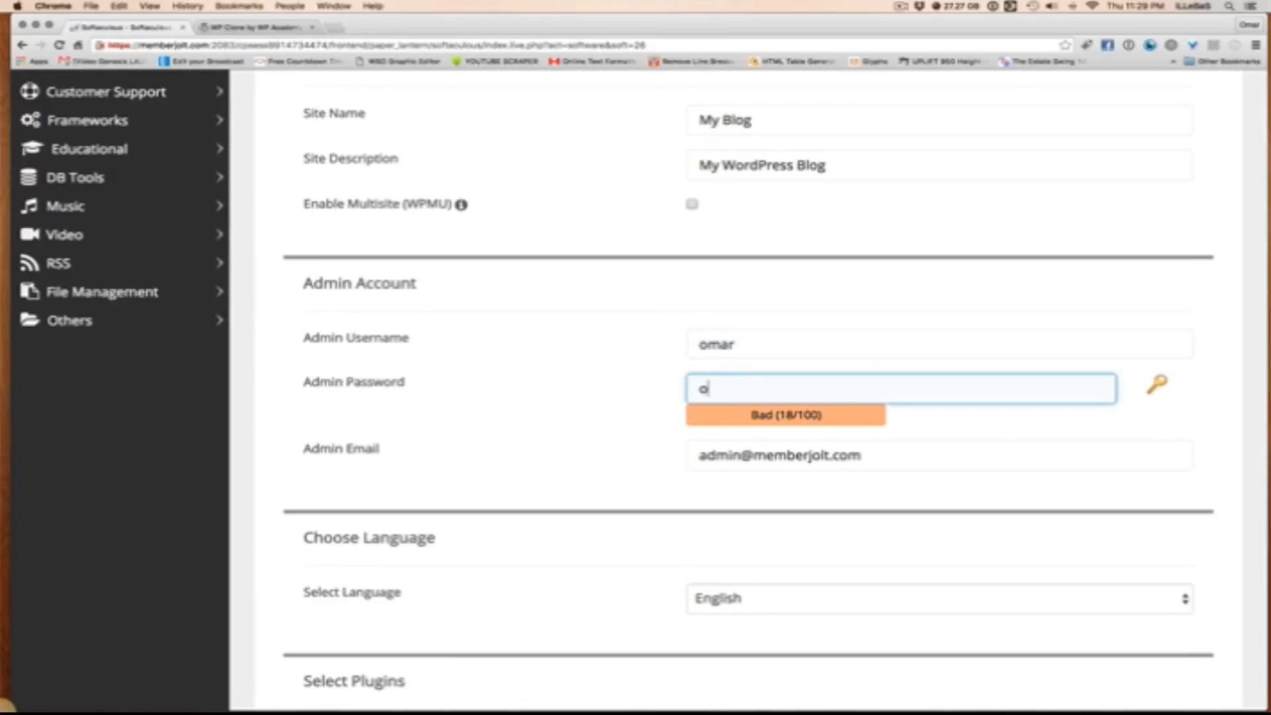
click(633, 402)
Step: Under Advanced Options, change the database name from wp172 to skel
scroll(921, 434, down, 4)
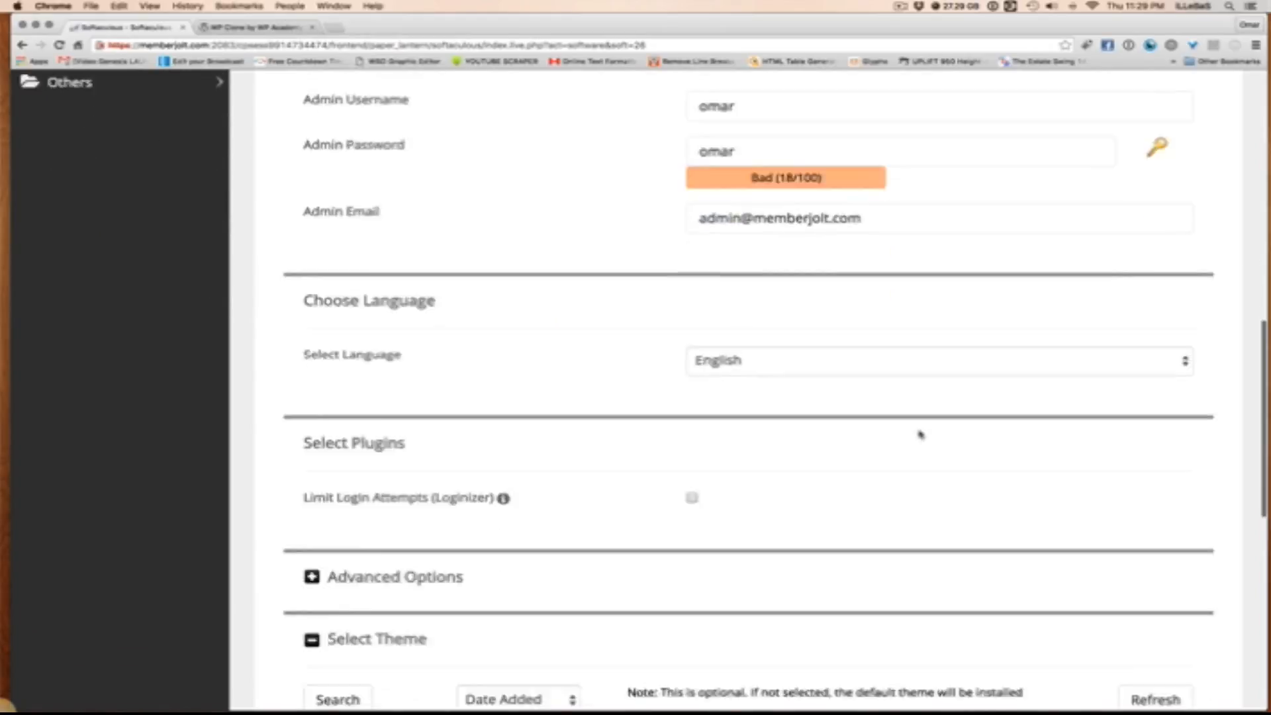
scroll(920, 434, down, 3)
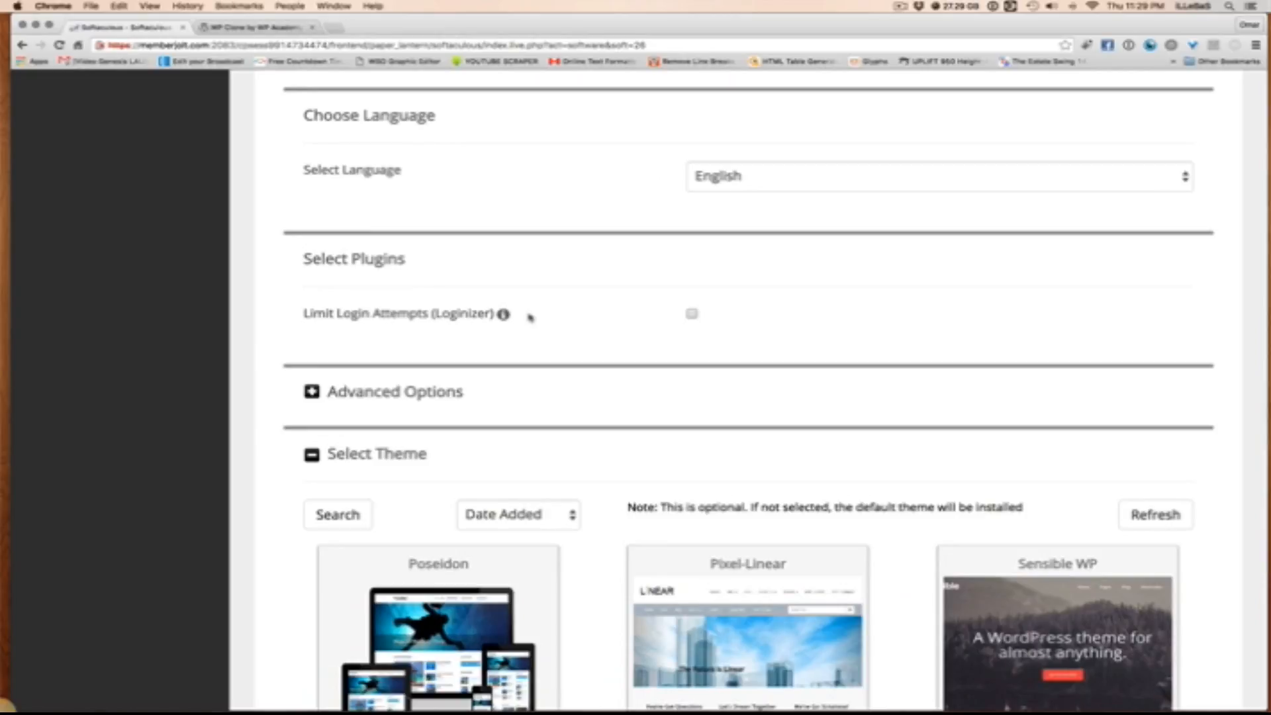
click(349, 388)
drag(791, 453, 726, 453)
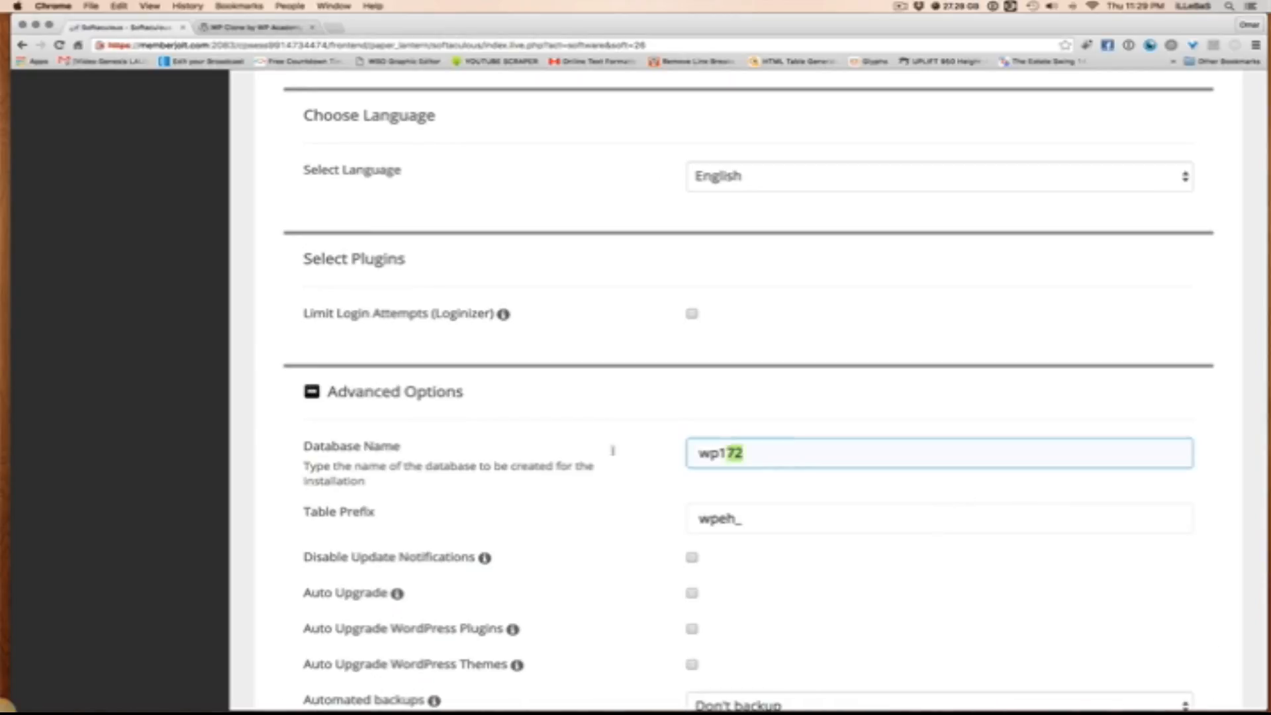
drag(612, 451, 559, 454)
text(skel)
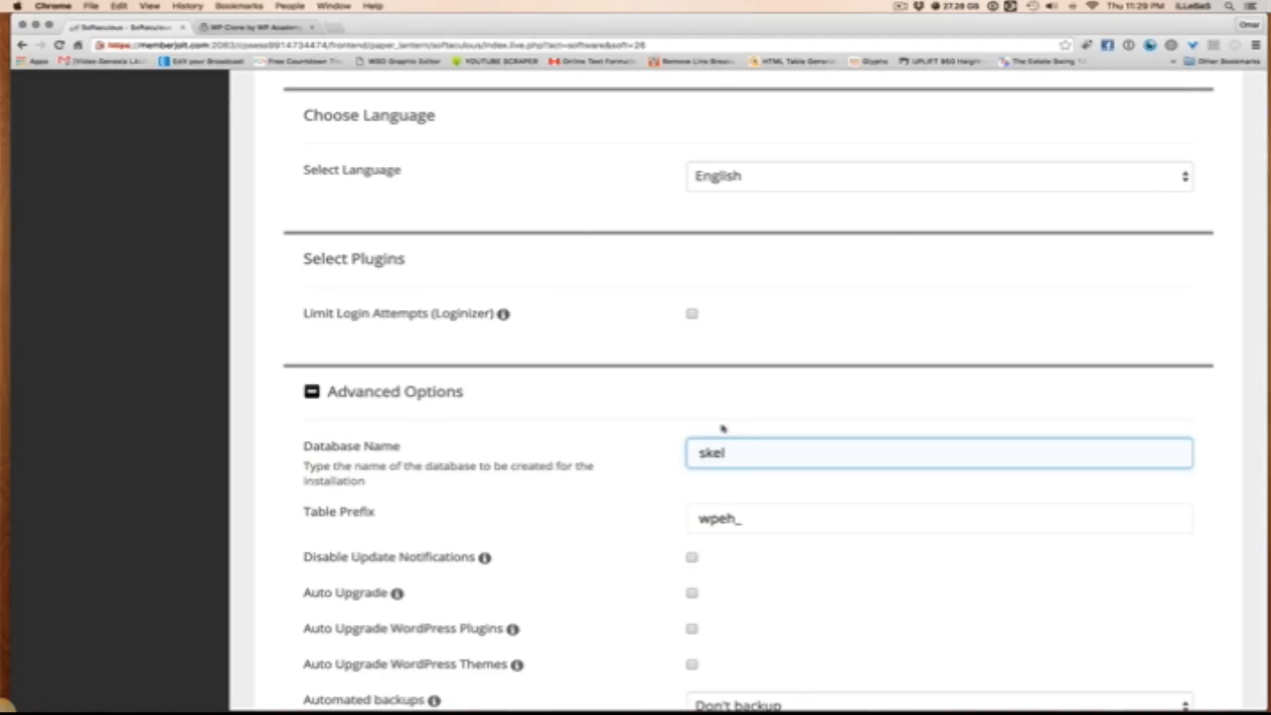
scroll(778, 399, down, 1)
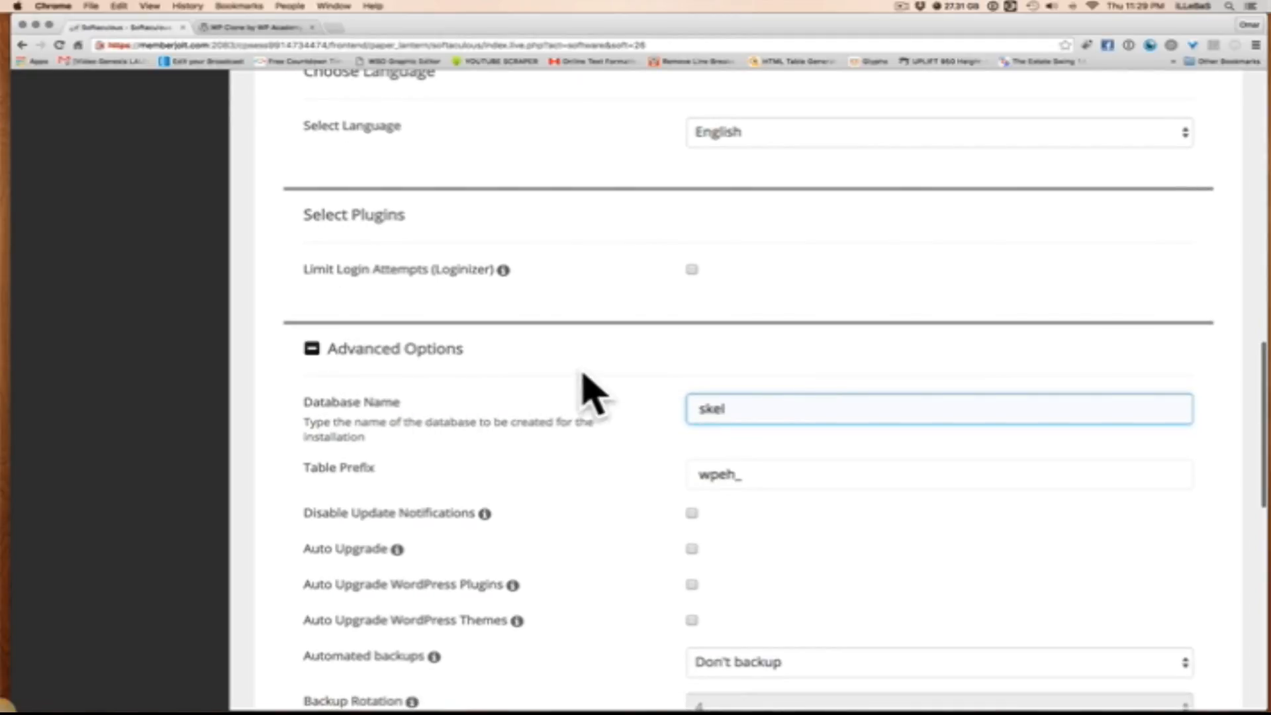
drag(726, 409, 619, 402)
scroll(674, 374, down, 10)
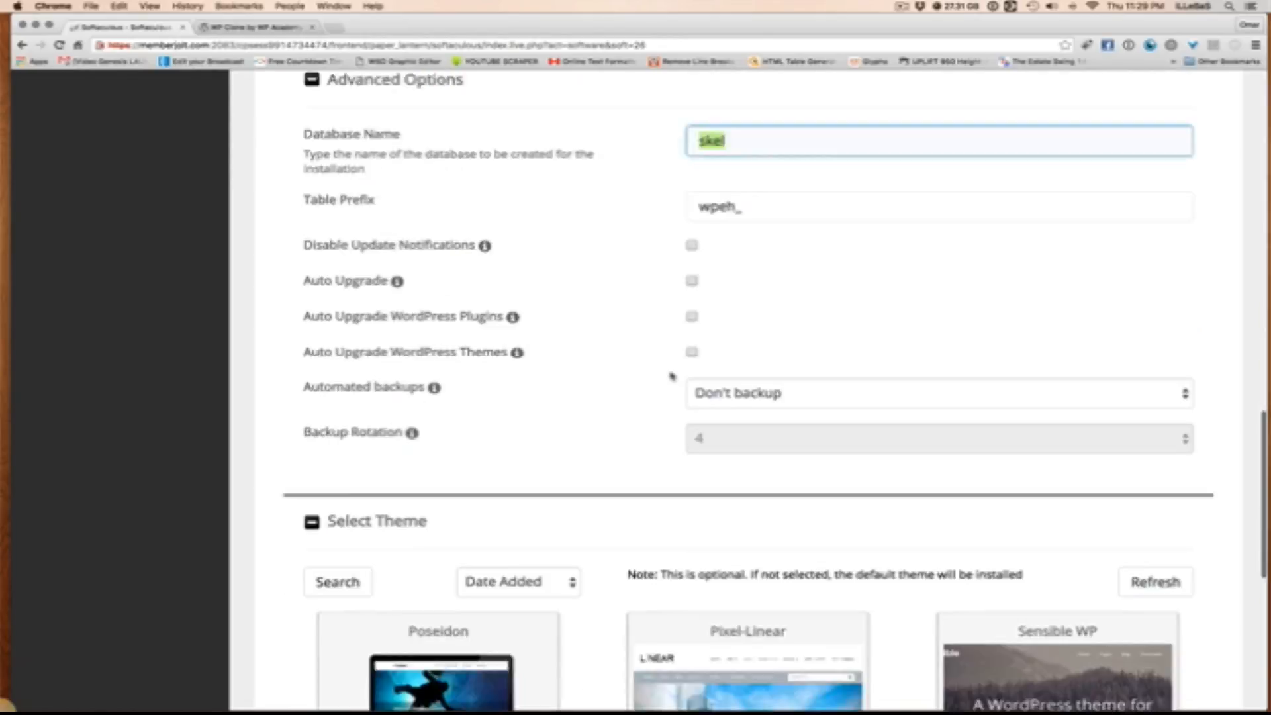
scroll(673, 375, up, 9)
click(760, 439)
Step: Fill in the admin email address and start the WordPress installation
scroll(760, 444, down, 10)
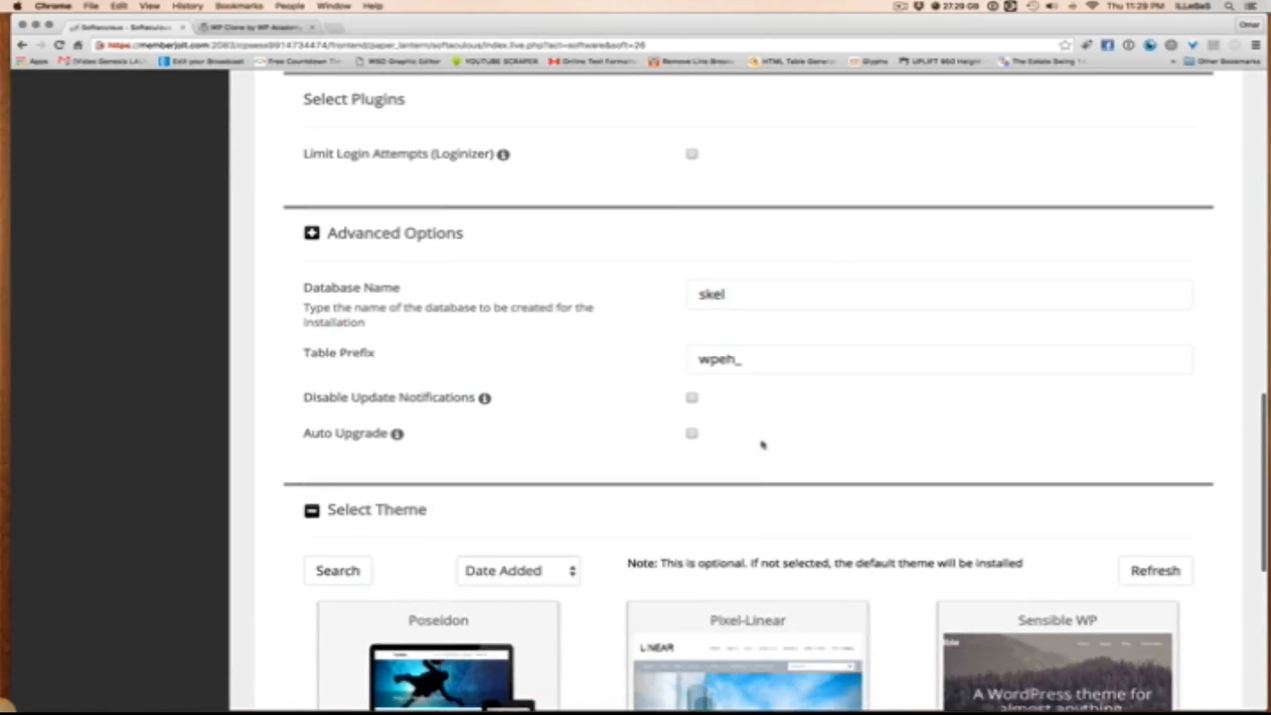
click(760, 548)
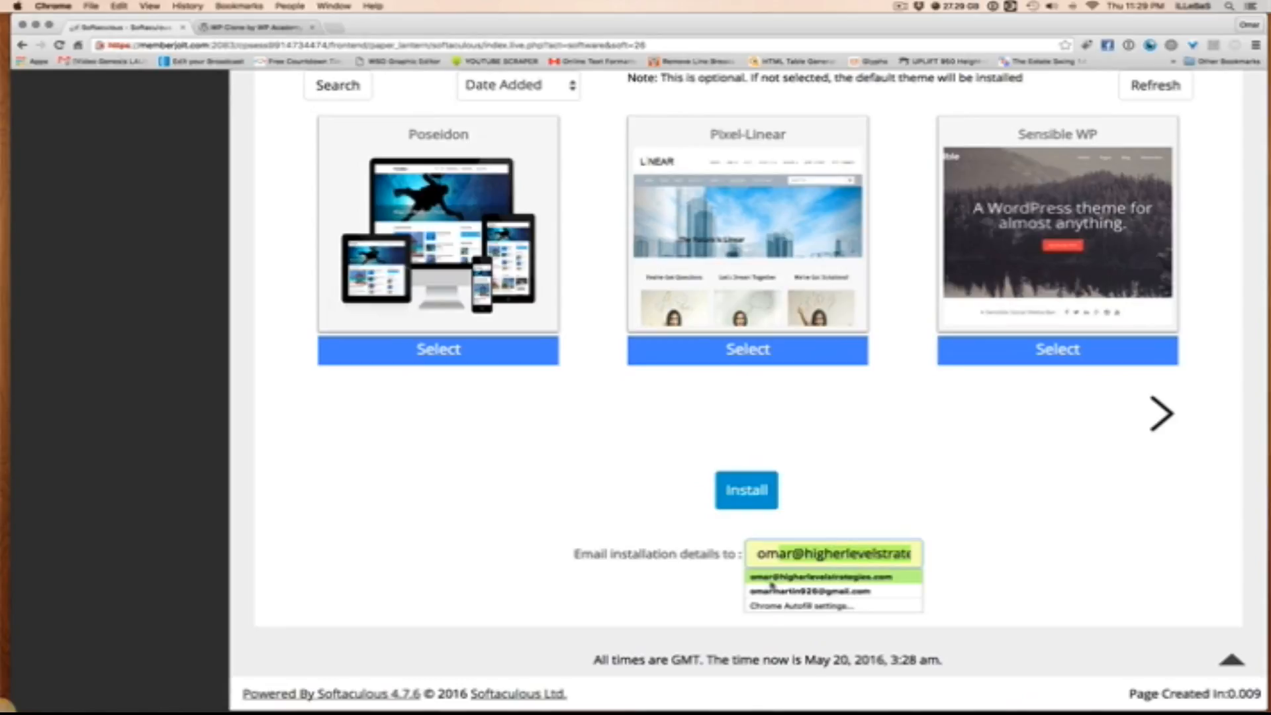
click(772, 580)
click(747, 490)
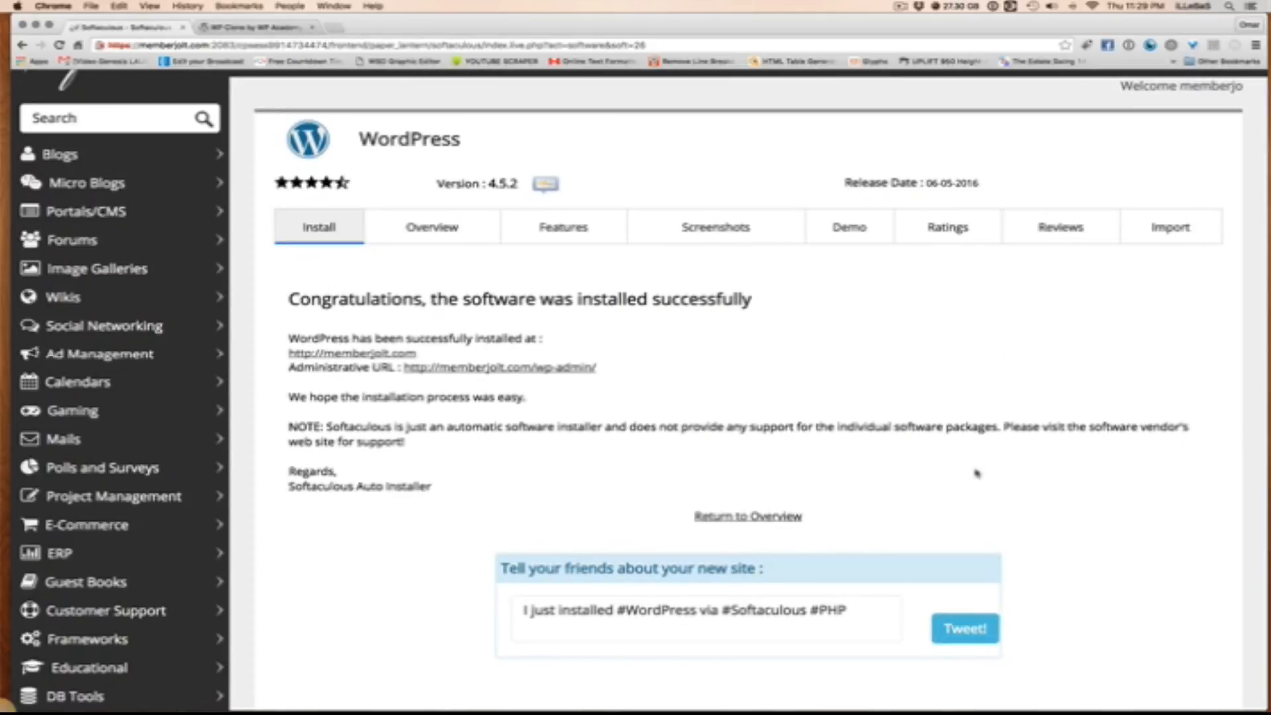
Step: After the Congratulations page, strip the path and load the bare memberjolt.com address
scroll(978, 470, down, 5)
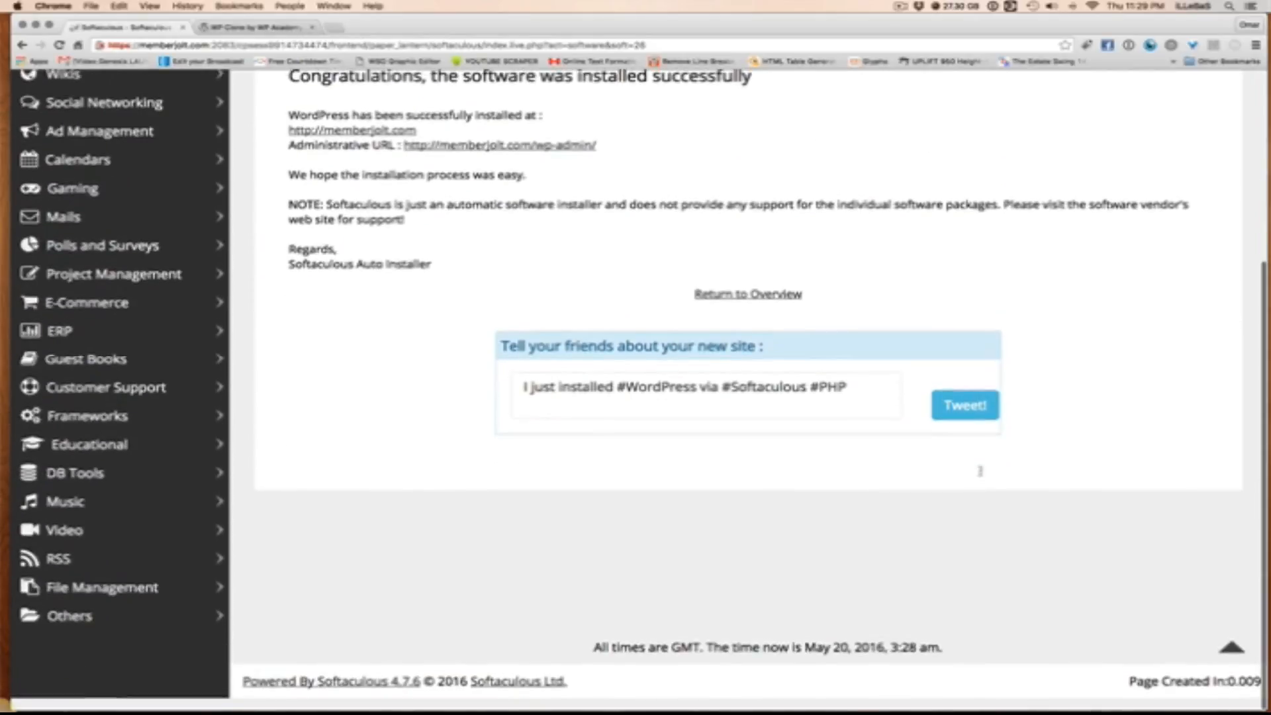
scroll(503, 318, up, 5)
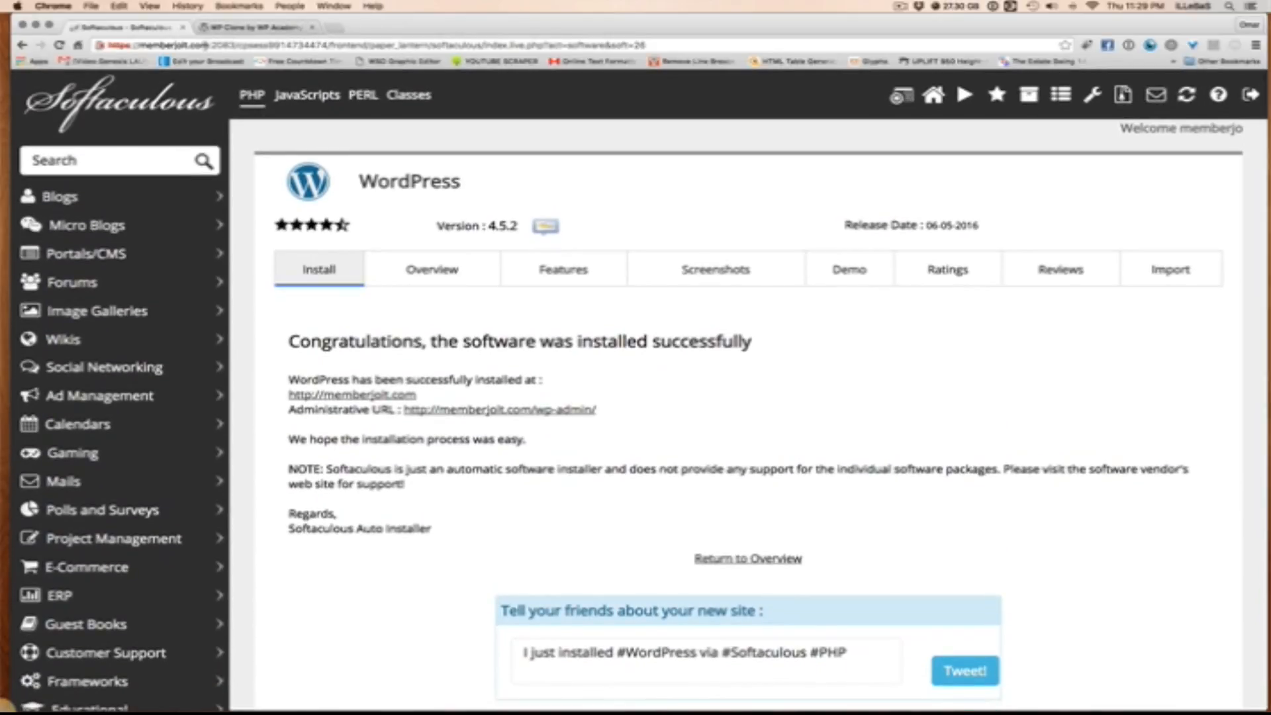
drag(210, 44, 53, 44)
click(244, 45)
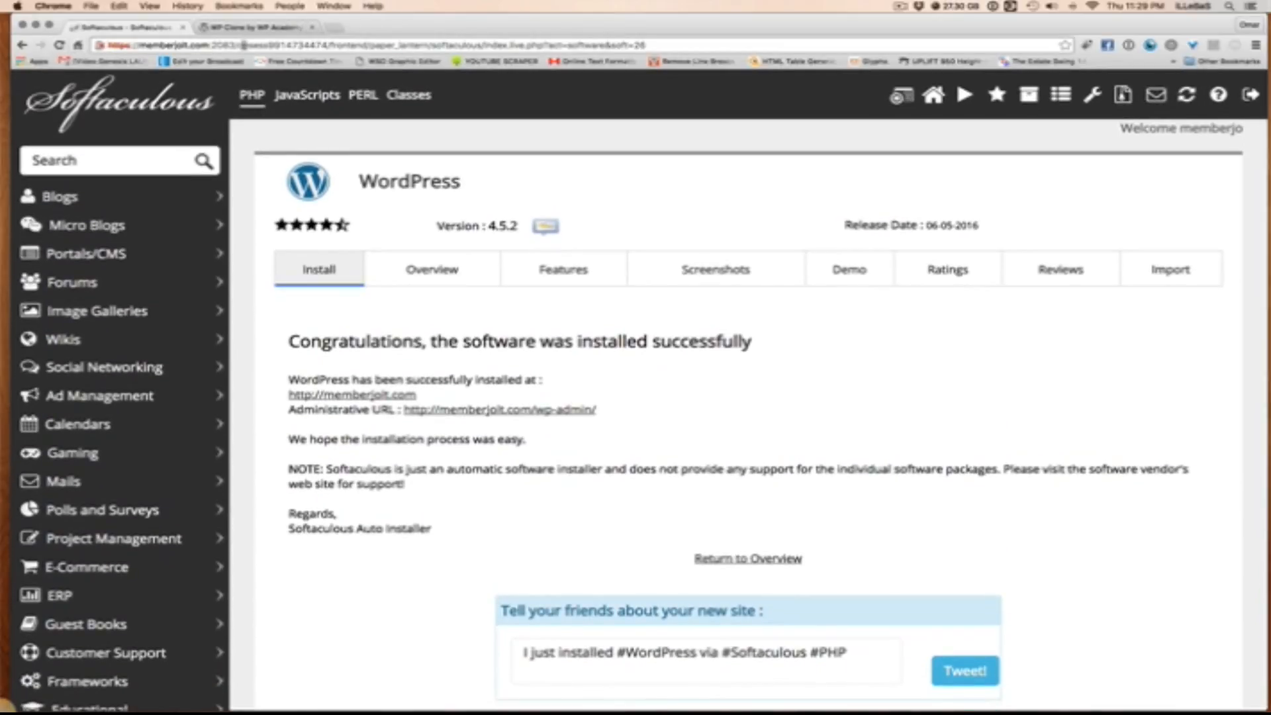
drag(210, 45, 968, 61)
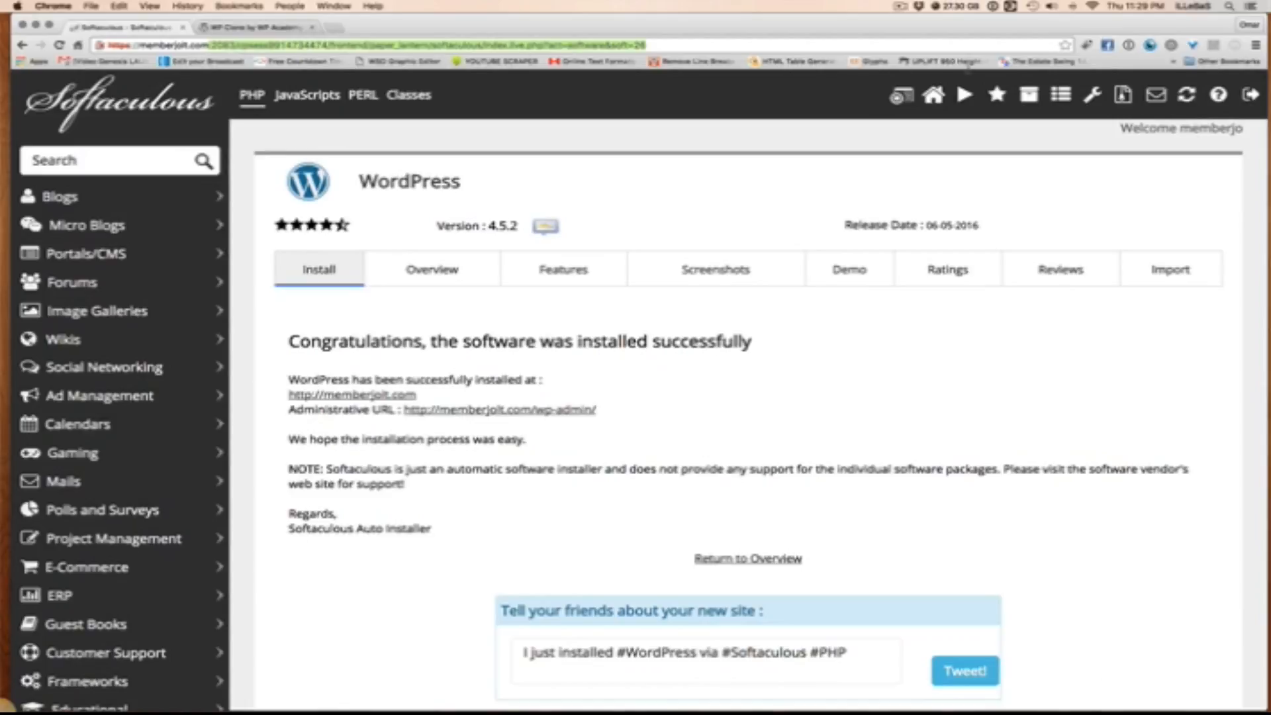
key(BackSpace)
key(Return)
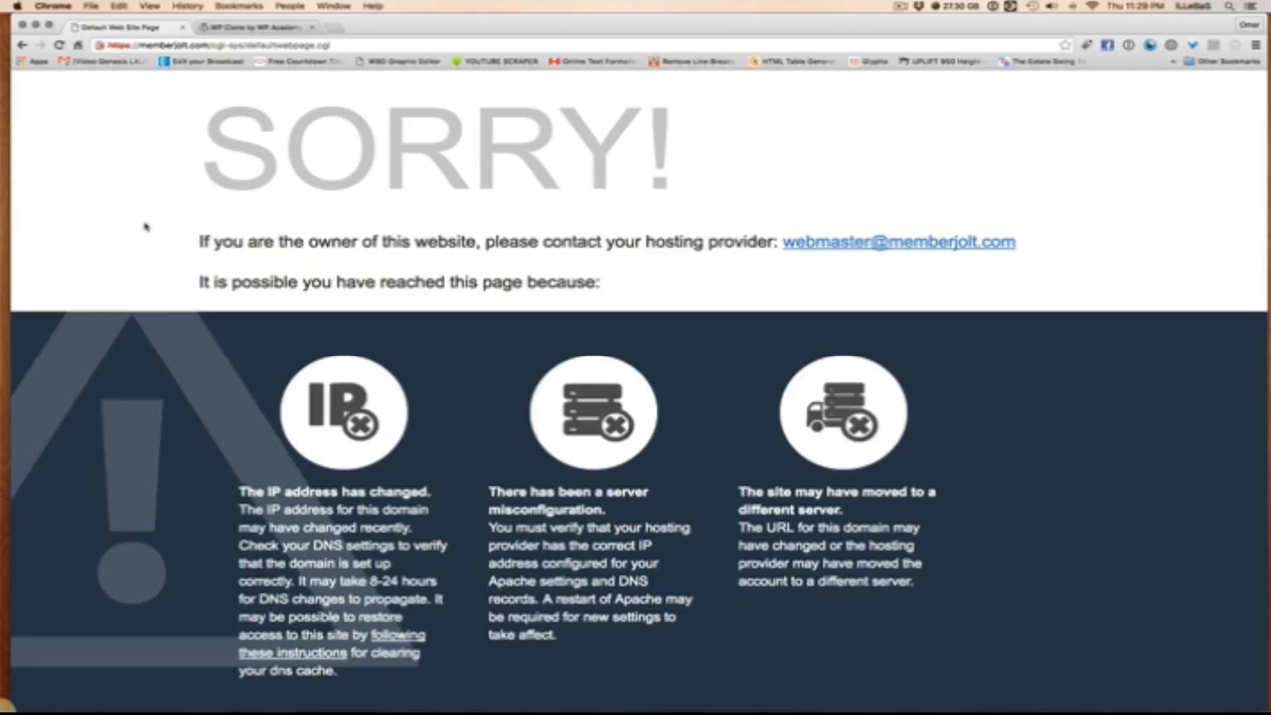
Step: Replace the address with memberjolt to load the new My Blog home page
click(173, 46)
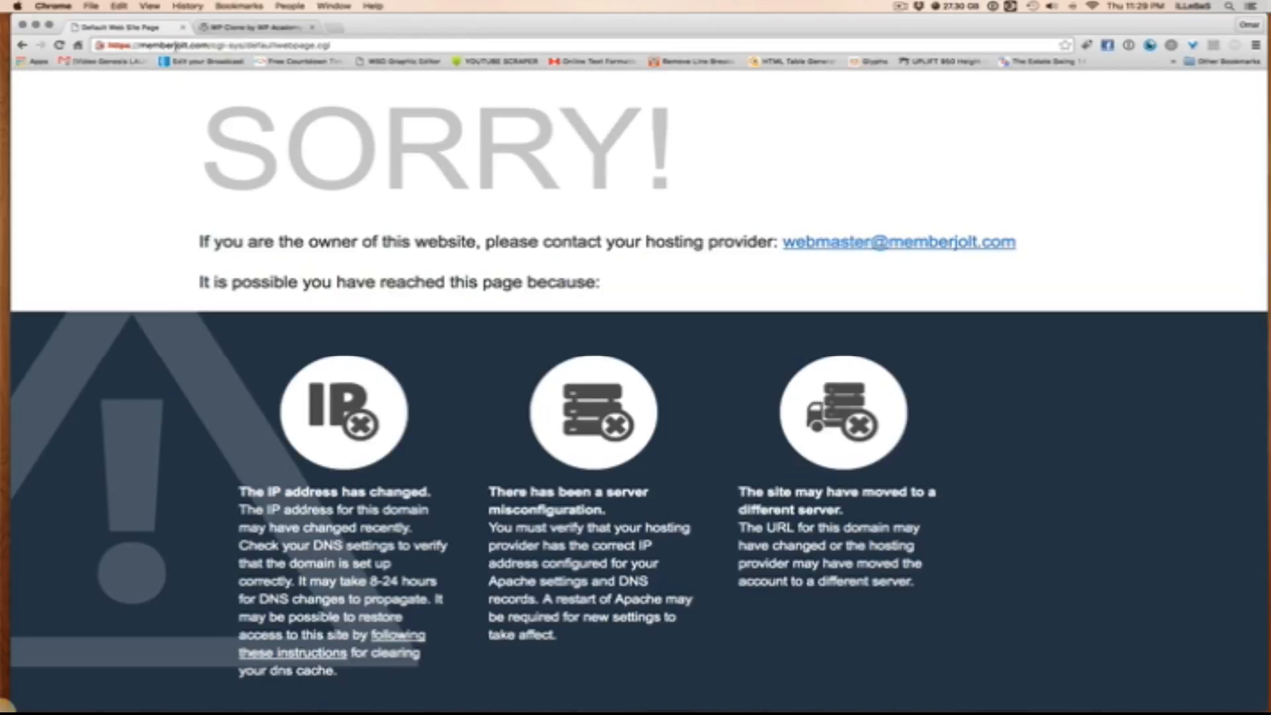
click(178, 45)
key(super+a)
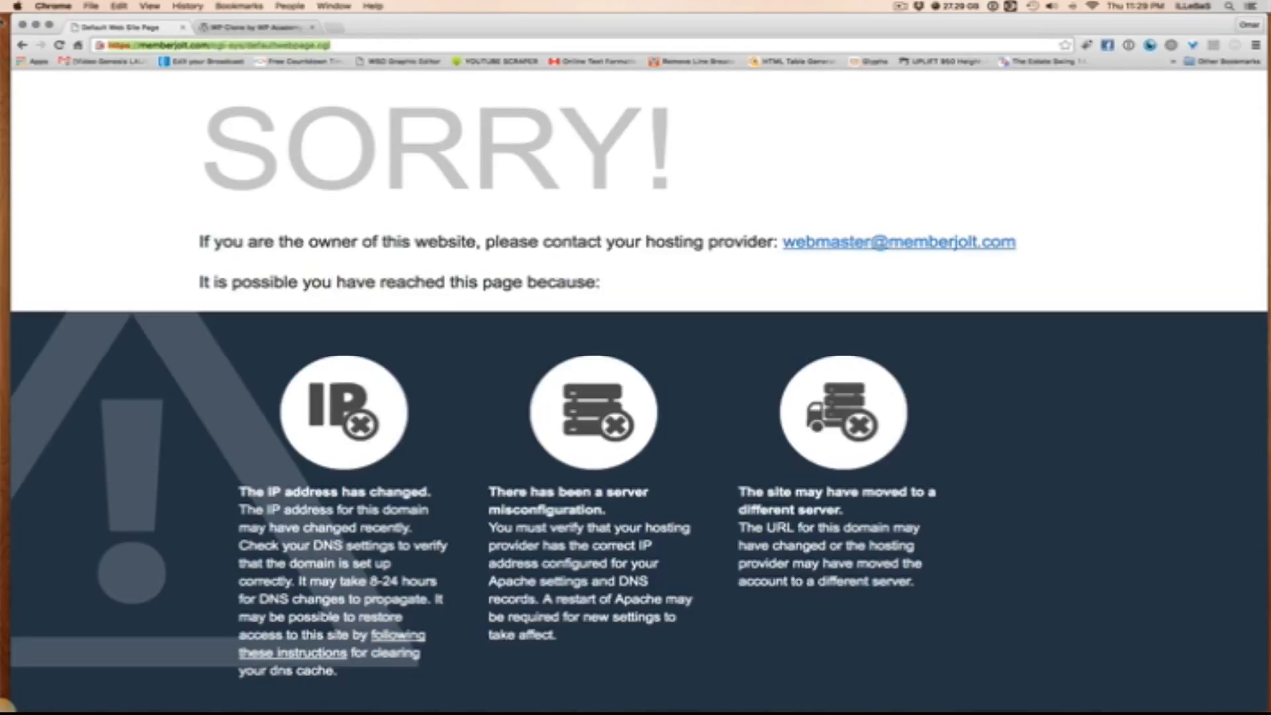
text(memberjolt.com)
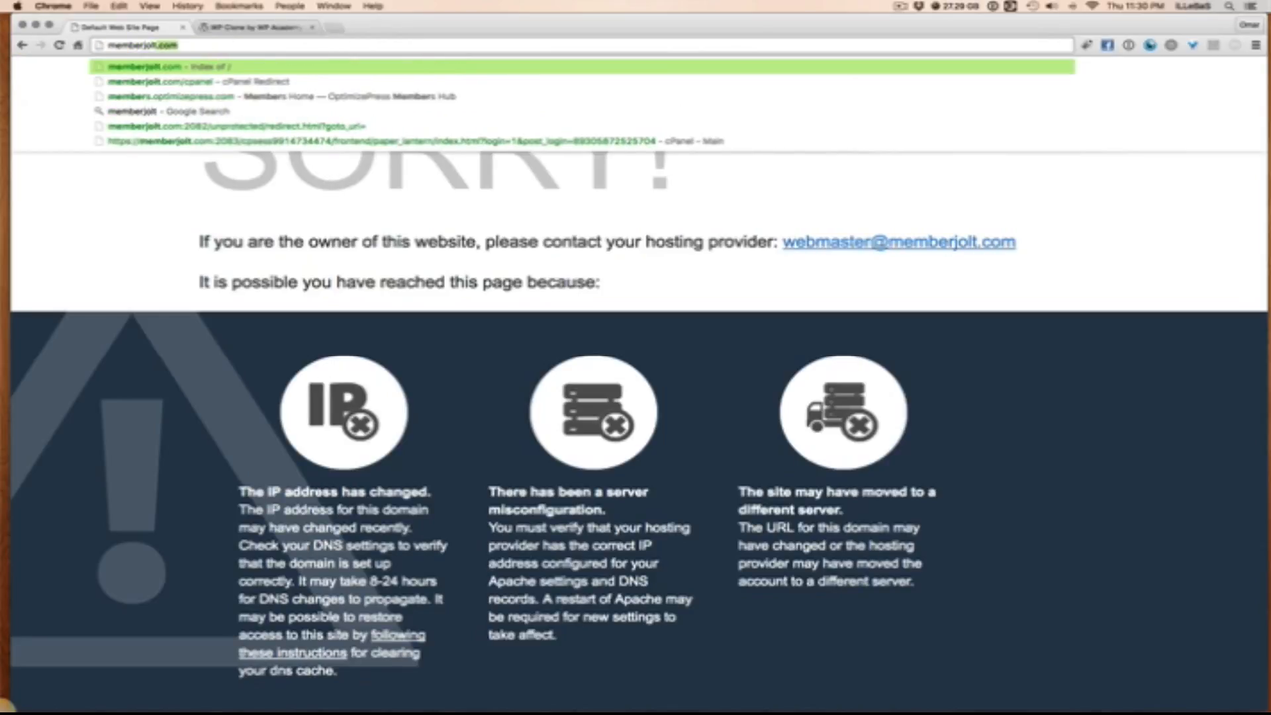
key(Return)
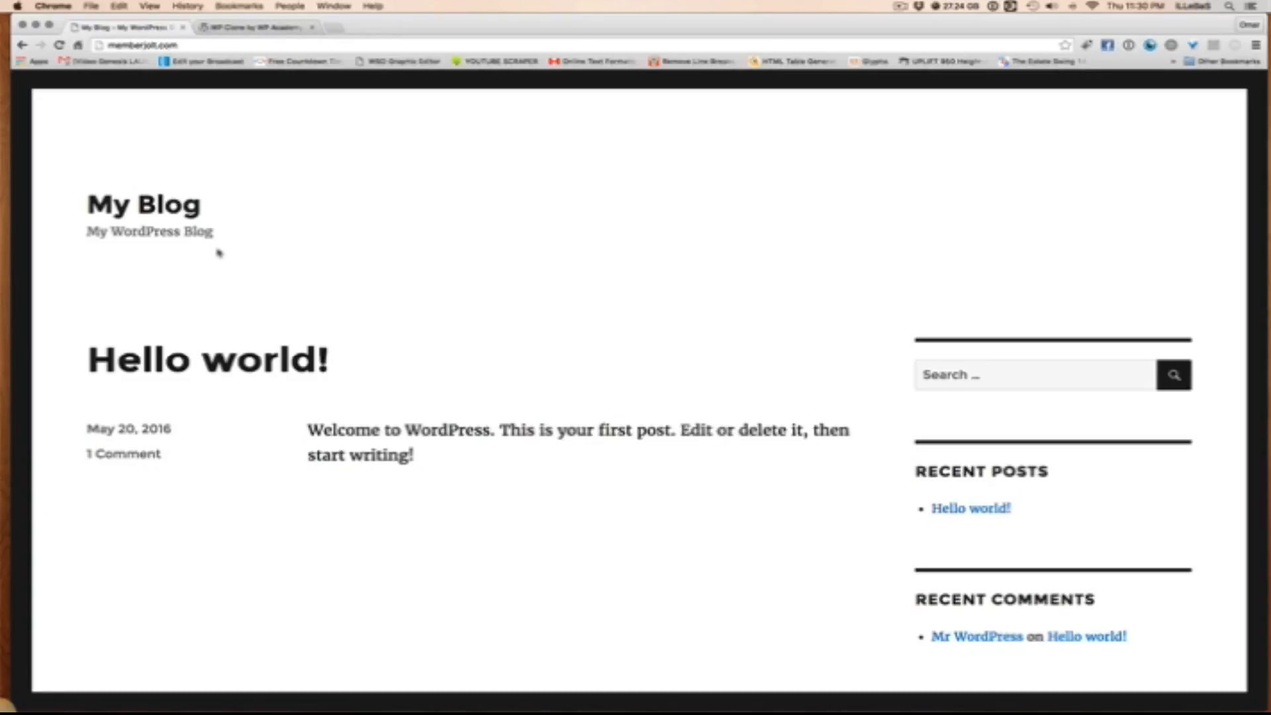
Step: Append /wp-admin to the address to open the WordPress login
click(206, 50)
click(220, 47)
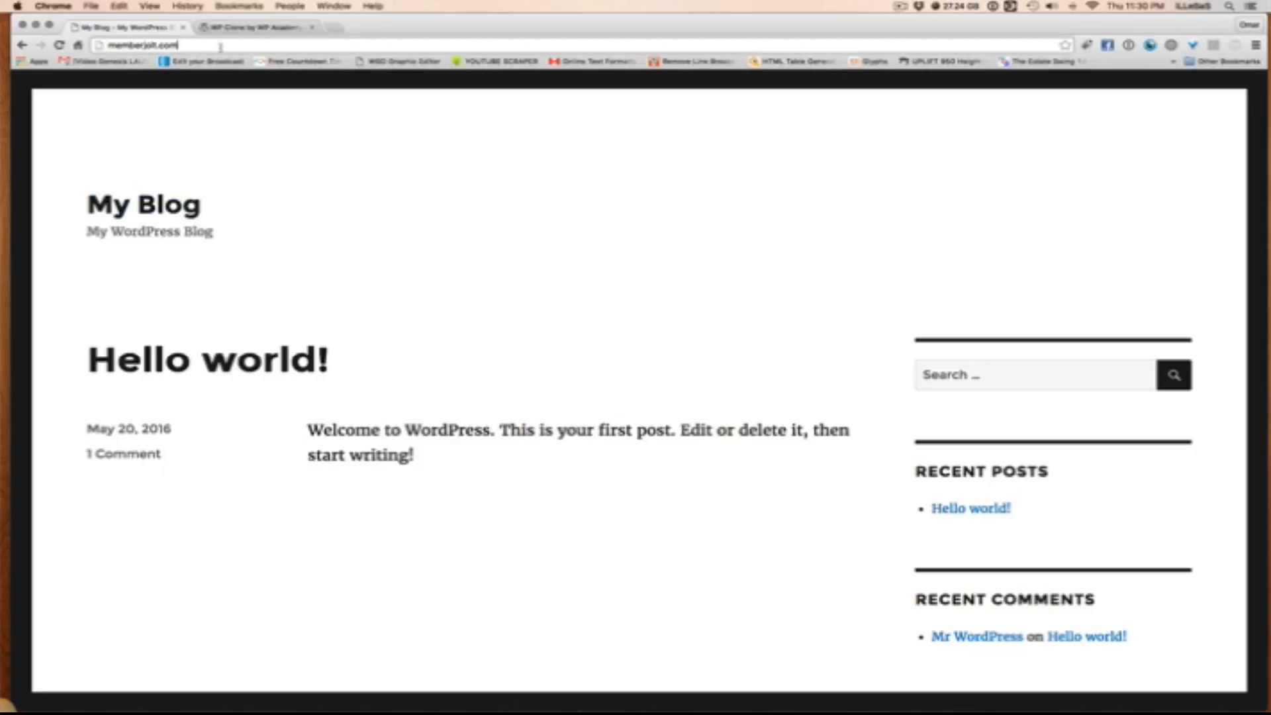
text(/wp)
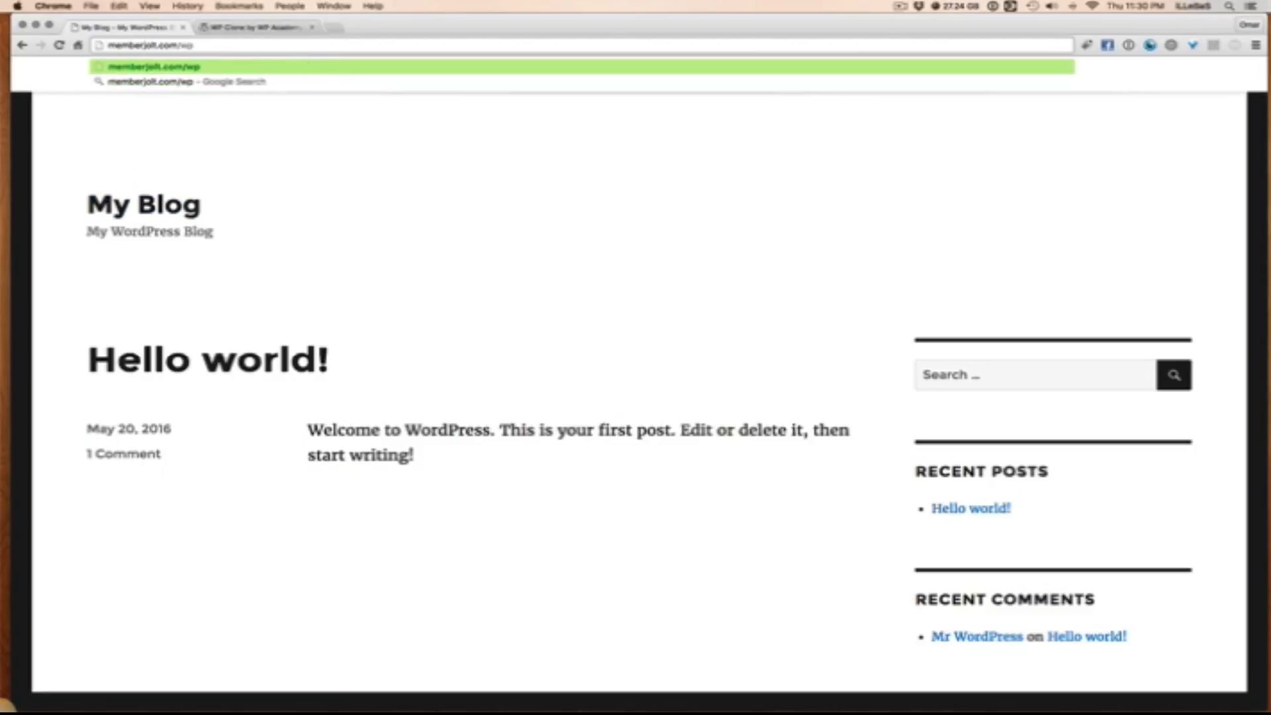
text(-admin)
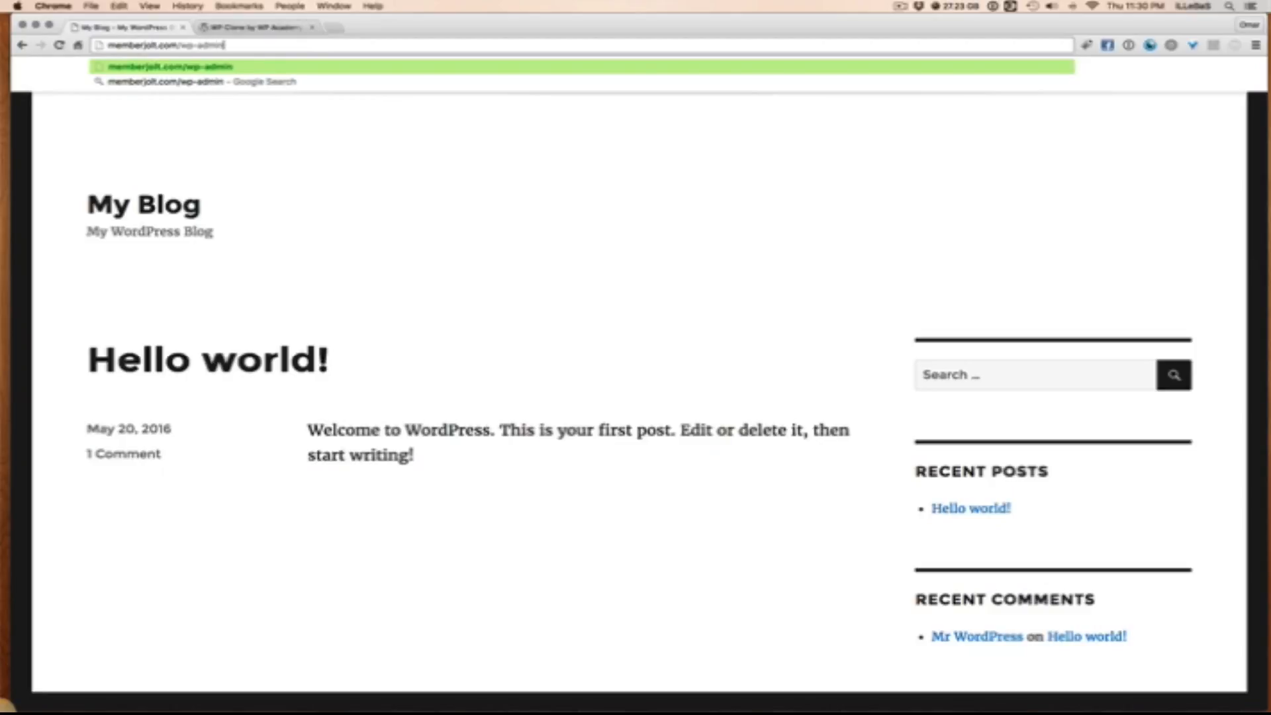
key(Return)
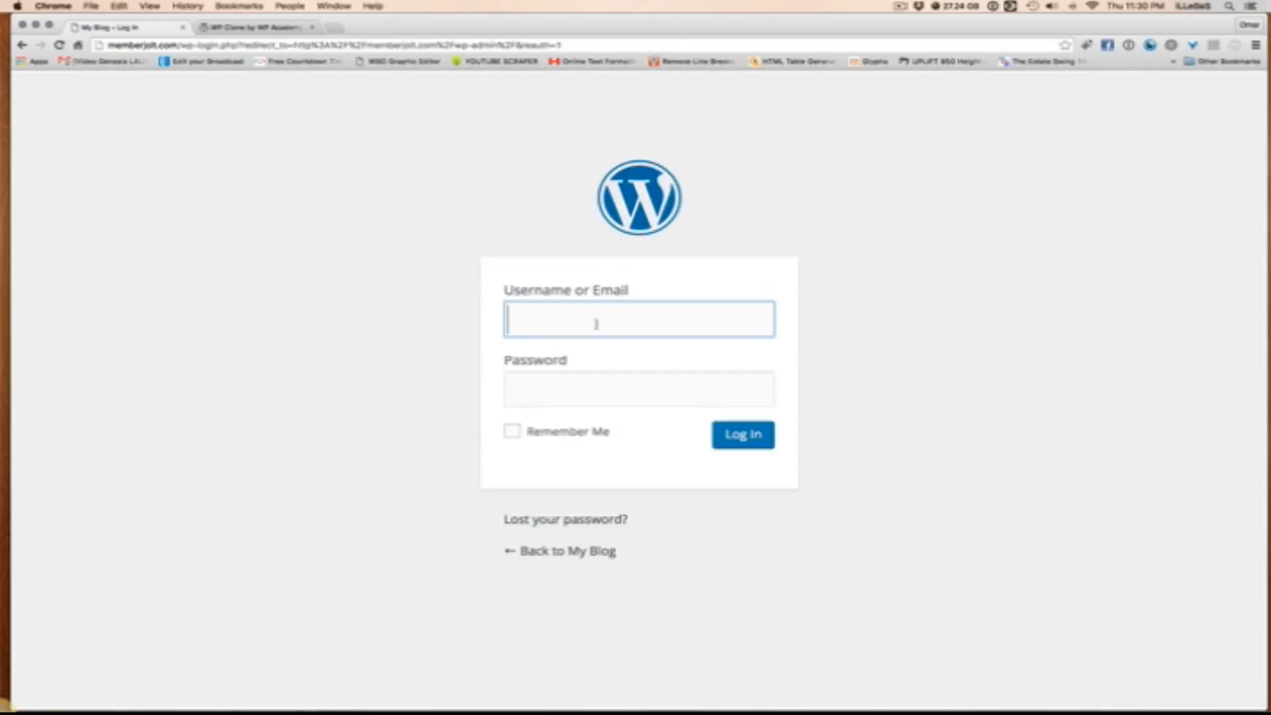
Step: Log in to the memberjolt.com WordPress admin and dismiss the password-save prompt
text(omar)
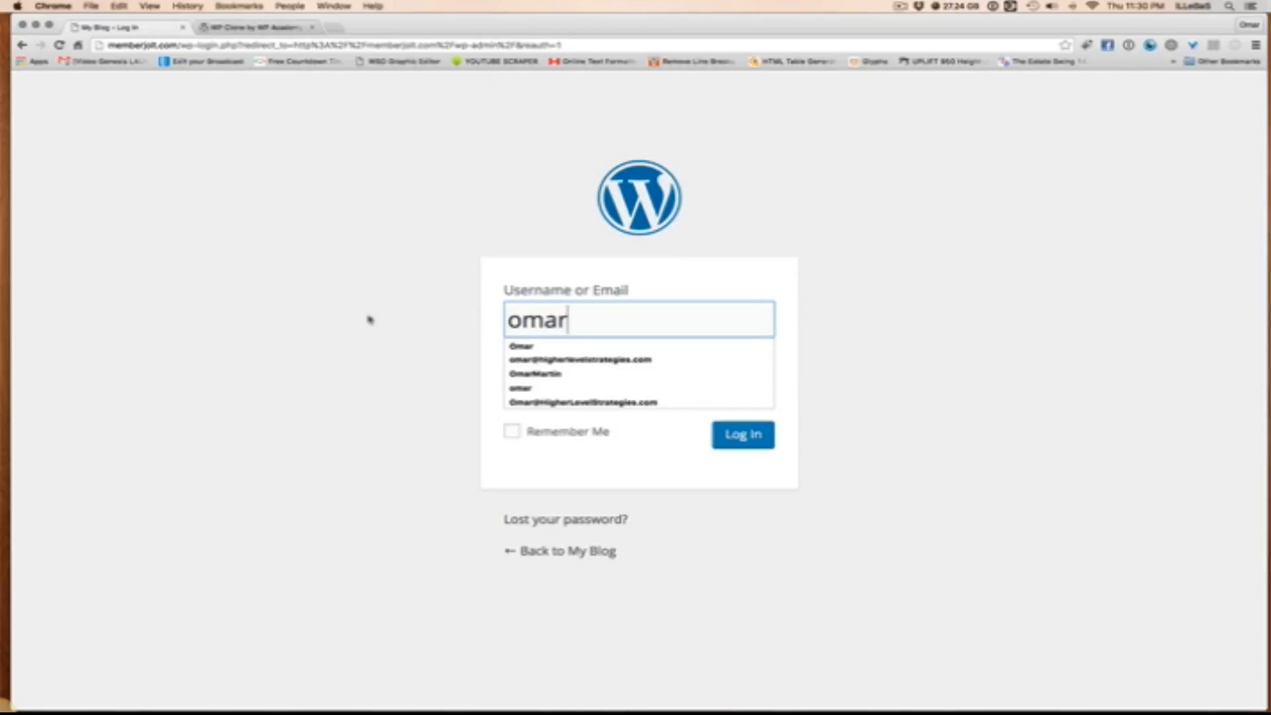
click(369, 319)
click(530, 389)
text(••••)
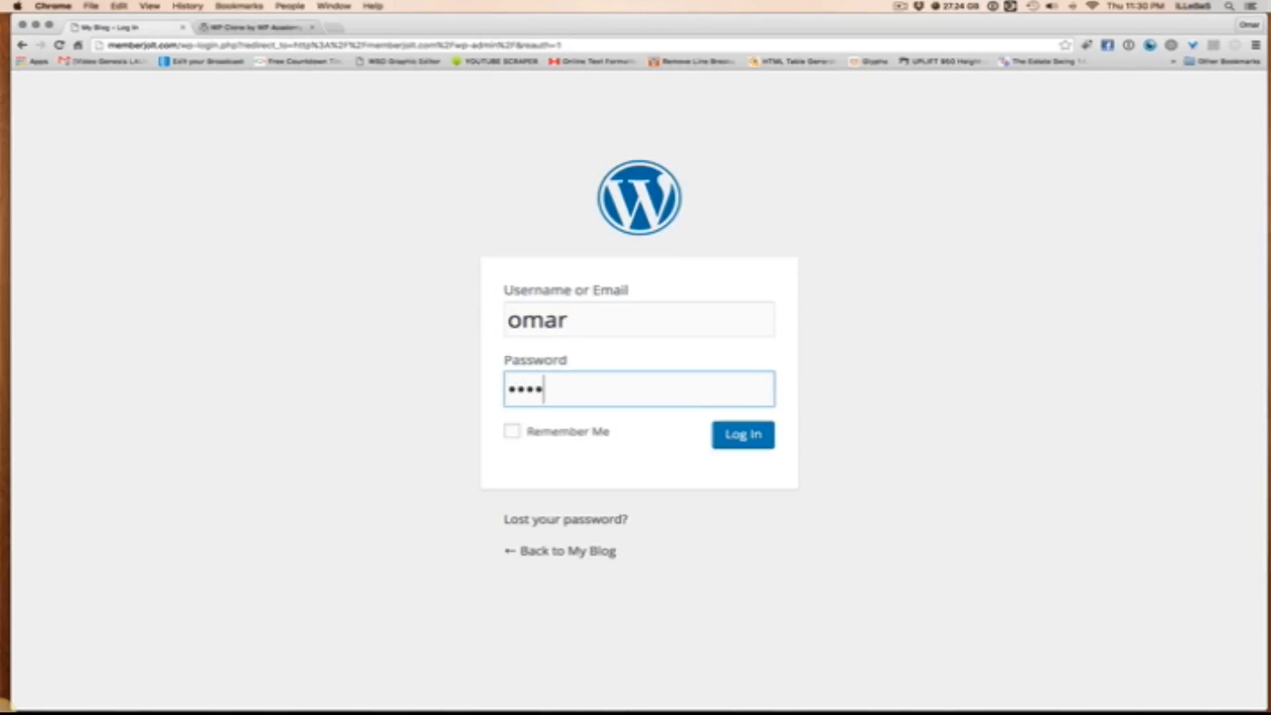
click(739, 439)
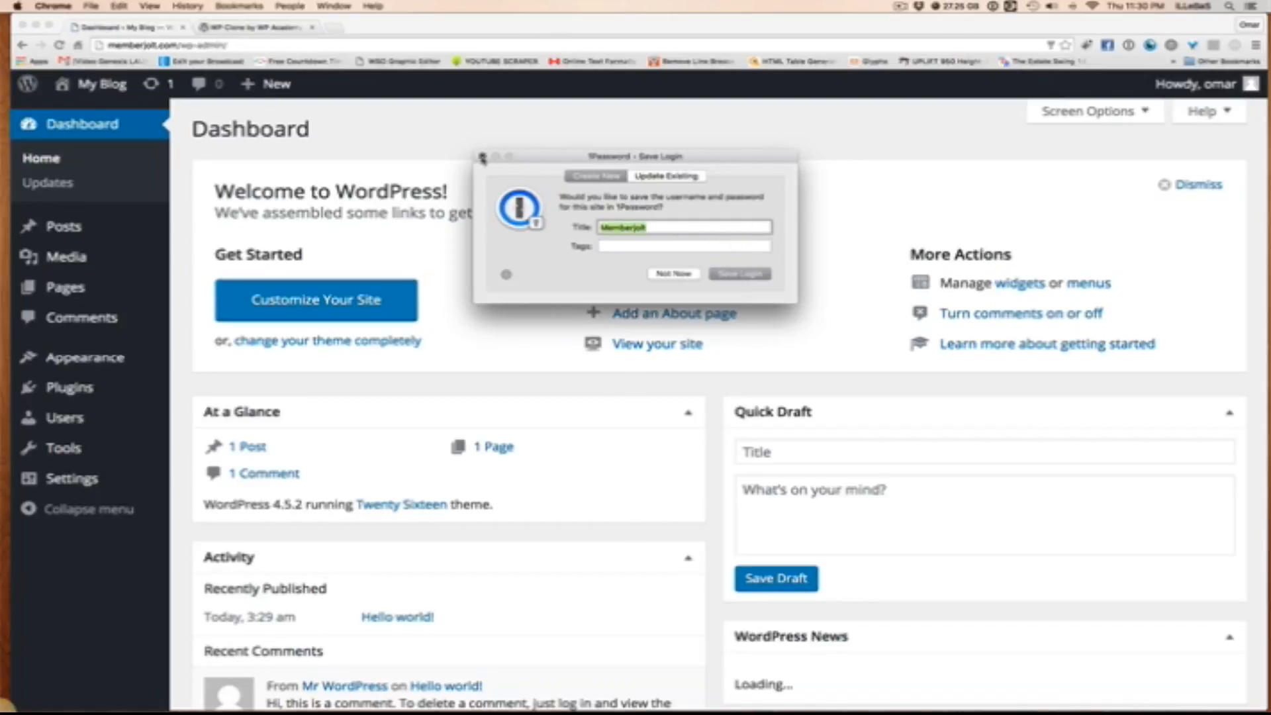
click(482, 157)
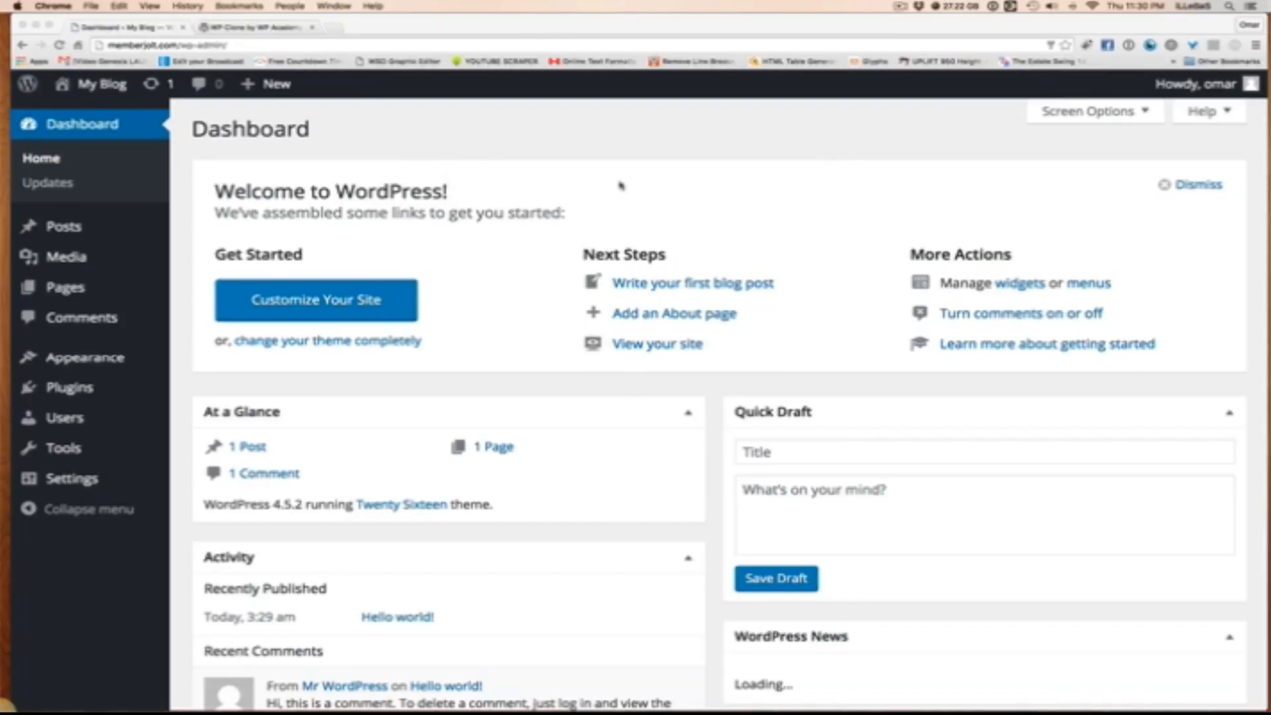
Step: Open the Updates page from the admin bar
scroll(432, 105, down, 5)
scroll(432, 104, up, 5)
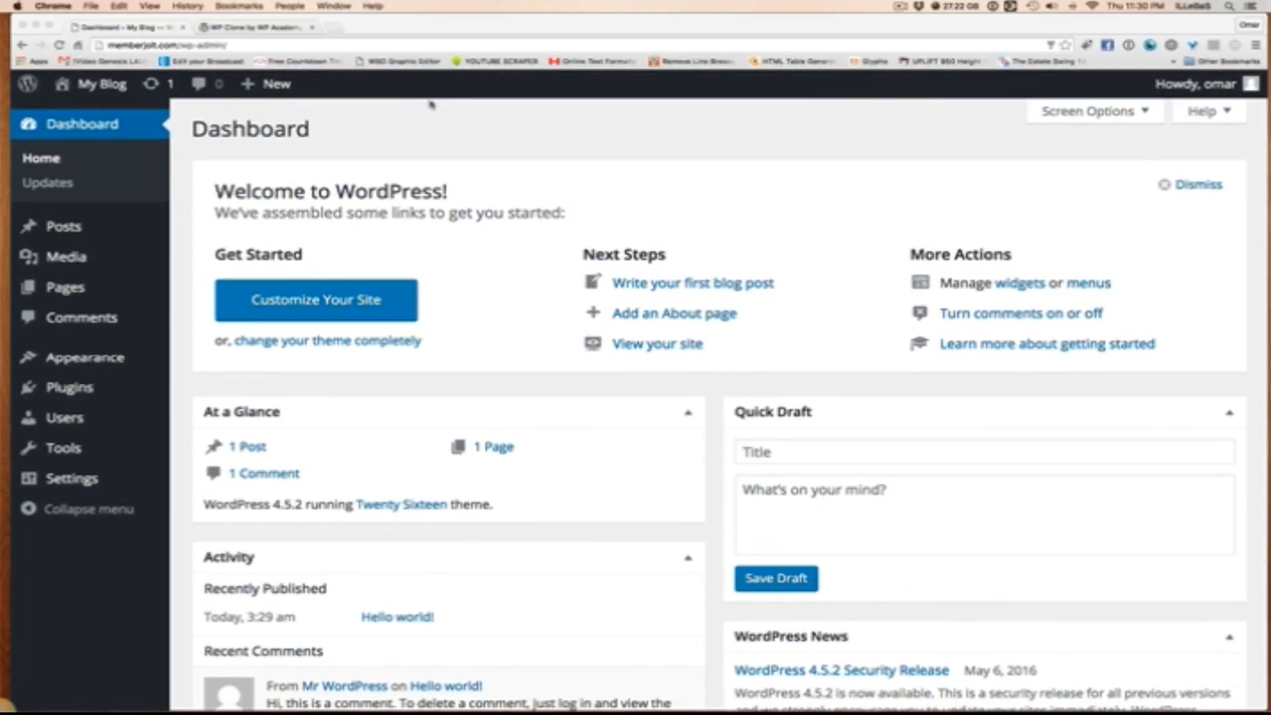
click(154, 86)
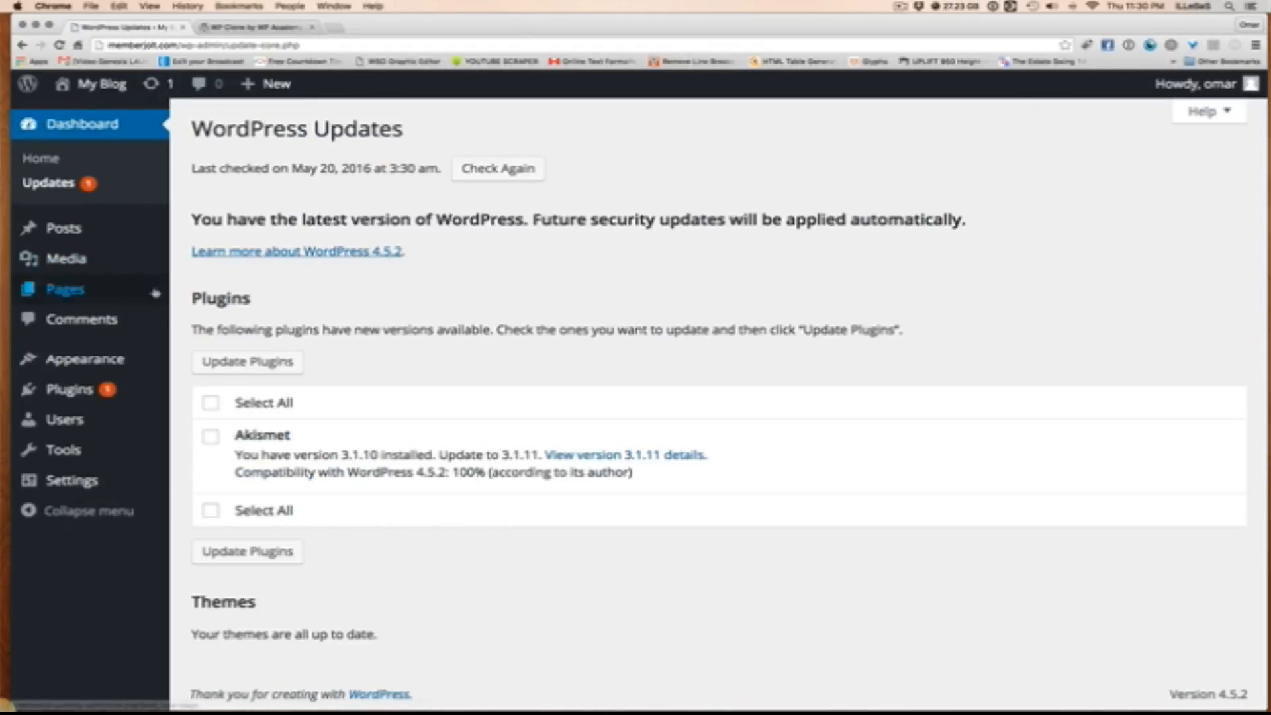
Step: Select all plugins and update Akismet to 3.1.11, then go back to the Dashboard
click(209, 403)
click(254, 558)
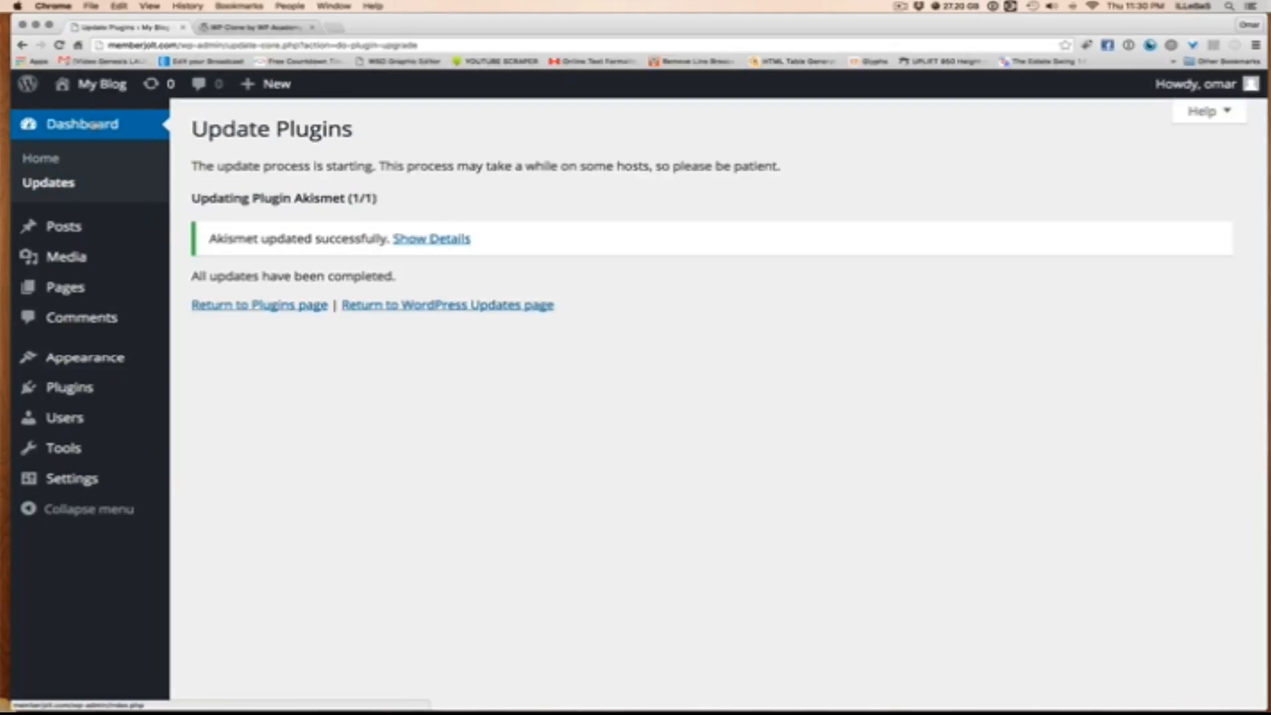
click(105, 117)
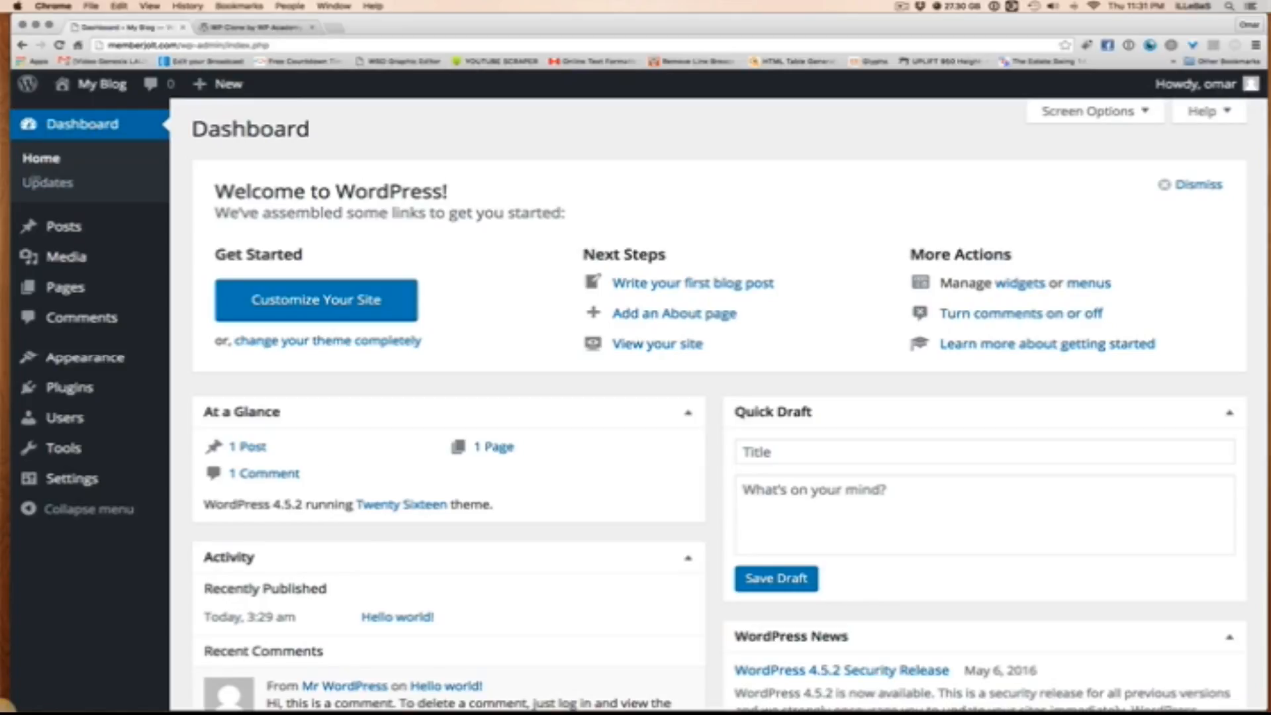
mouse_move(68, 389)
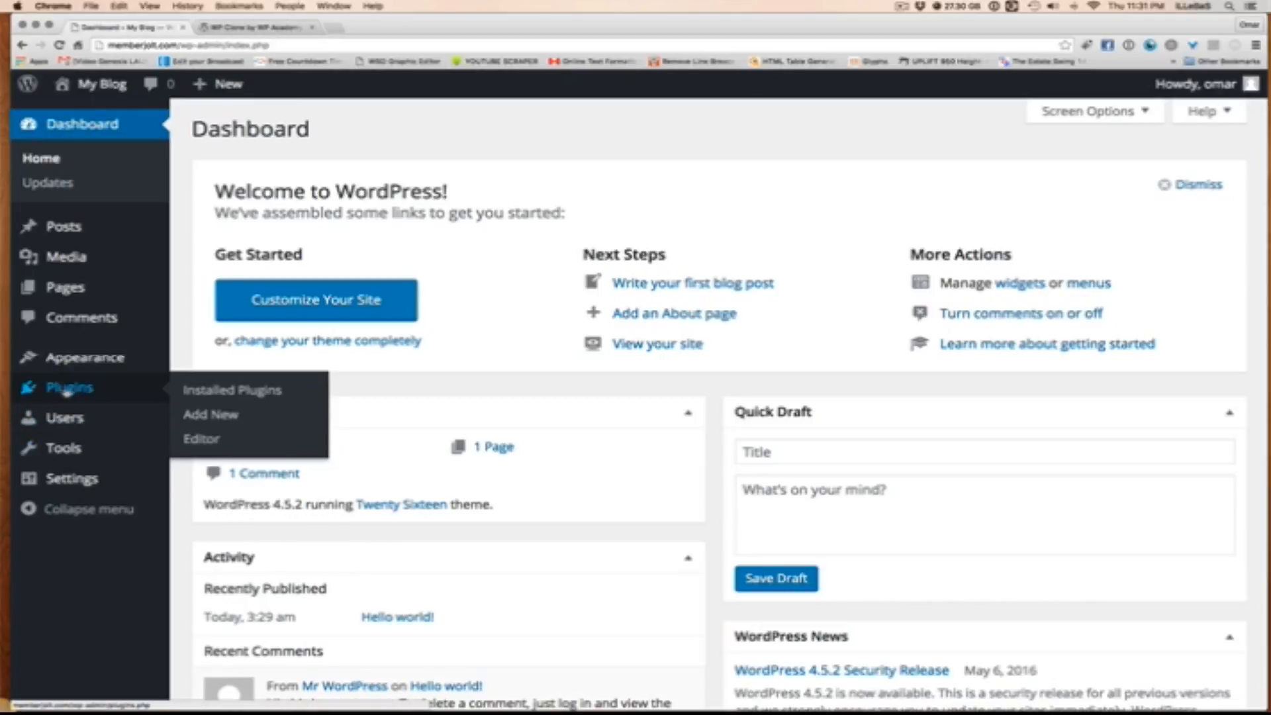
Step: Search Add New plugins for 'wp-clone', then install and activate WP Clone by WP Academy
click(69, 391)
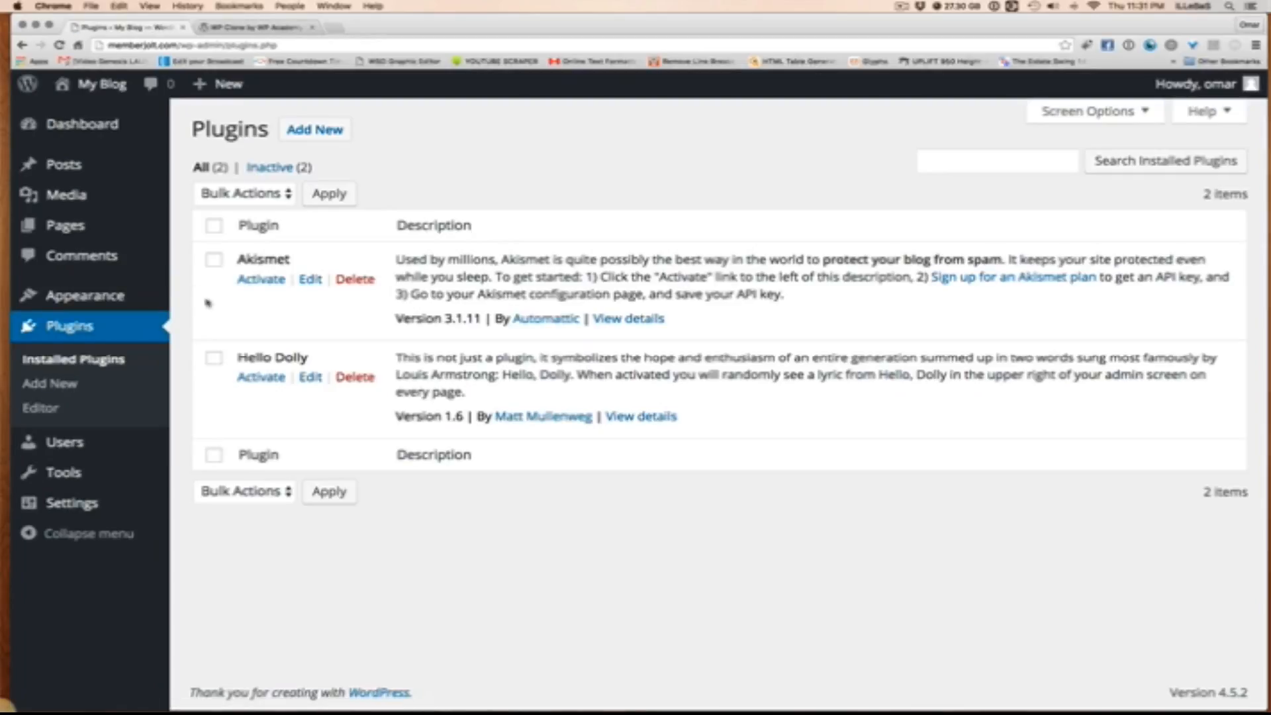
click(302, 133)
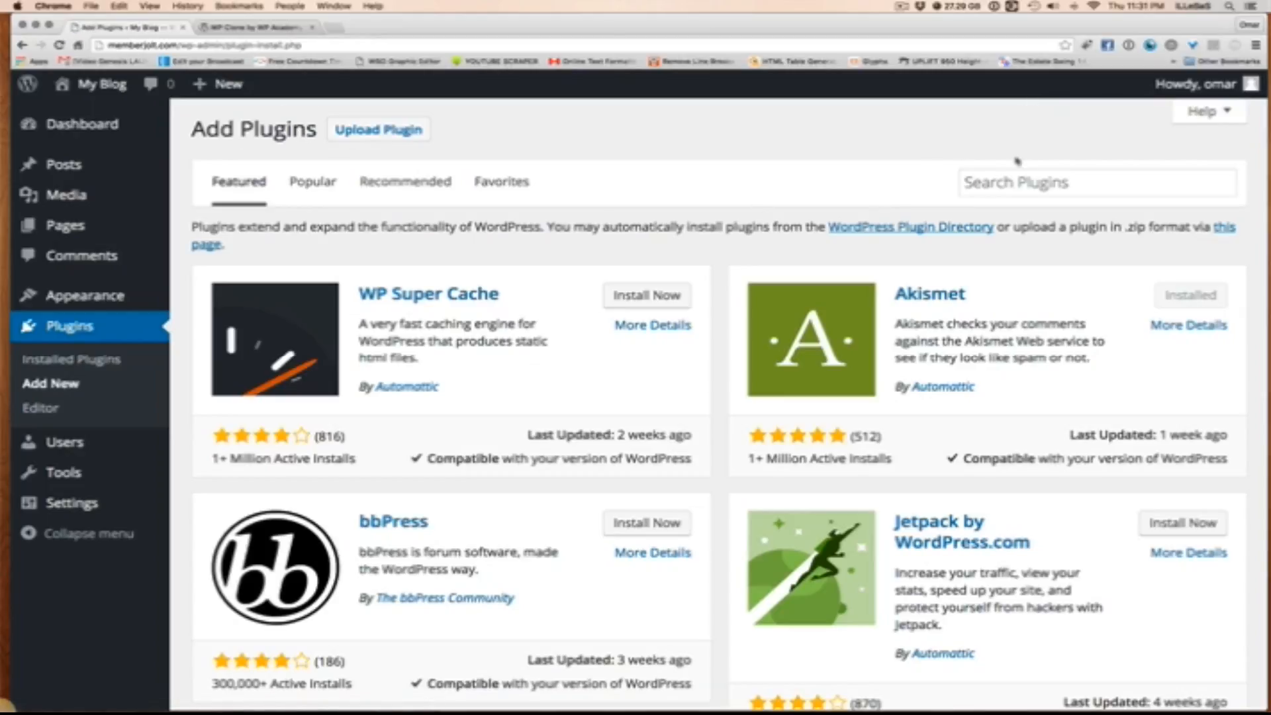
click(1006, 180)
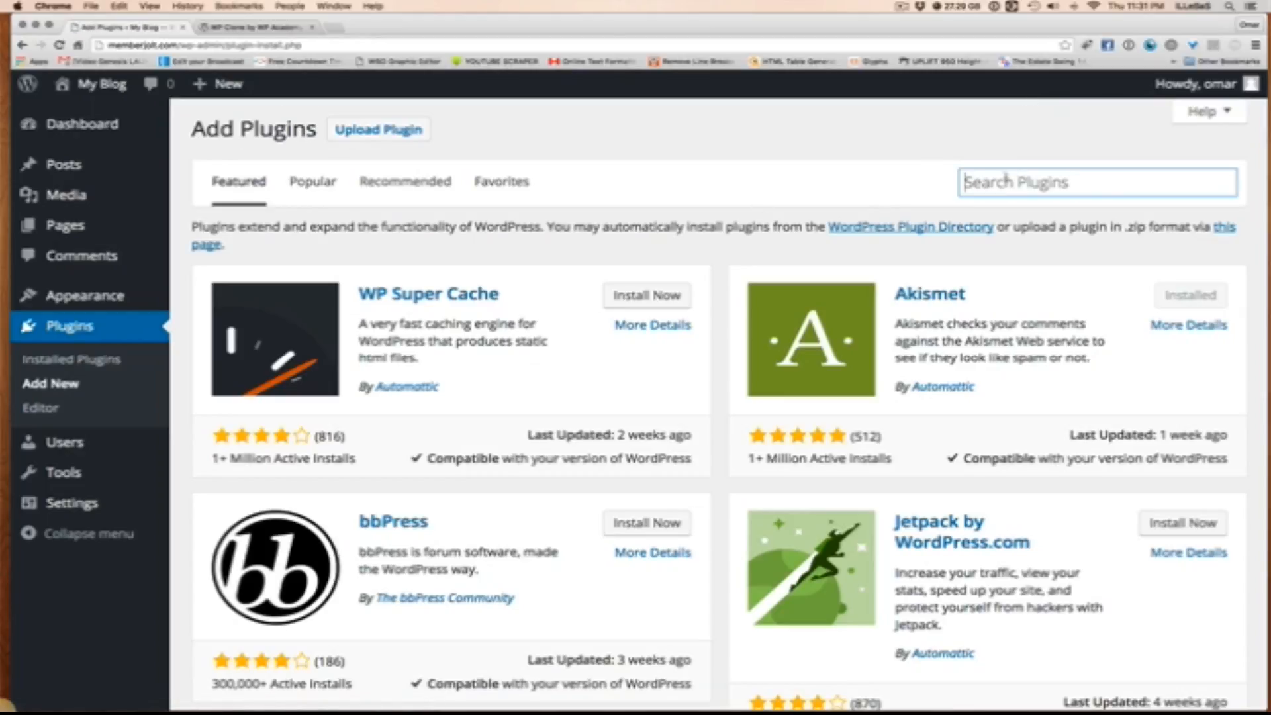
text(wp-)
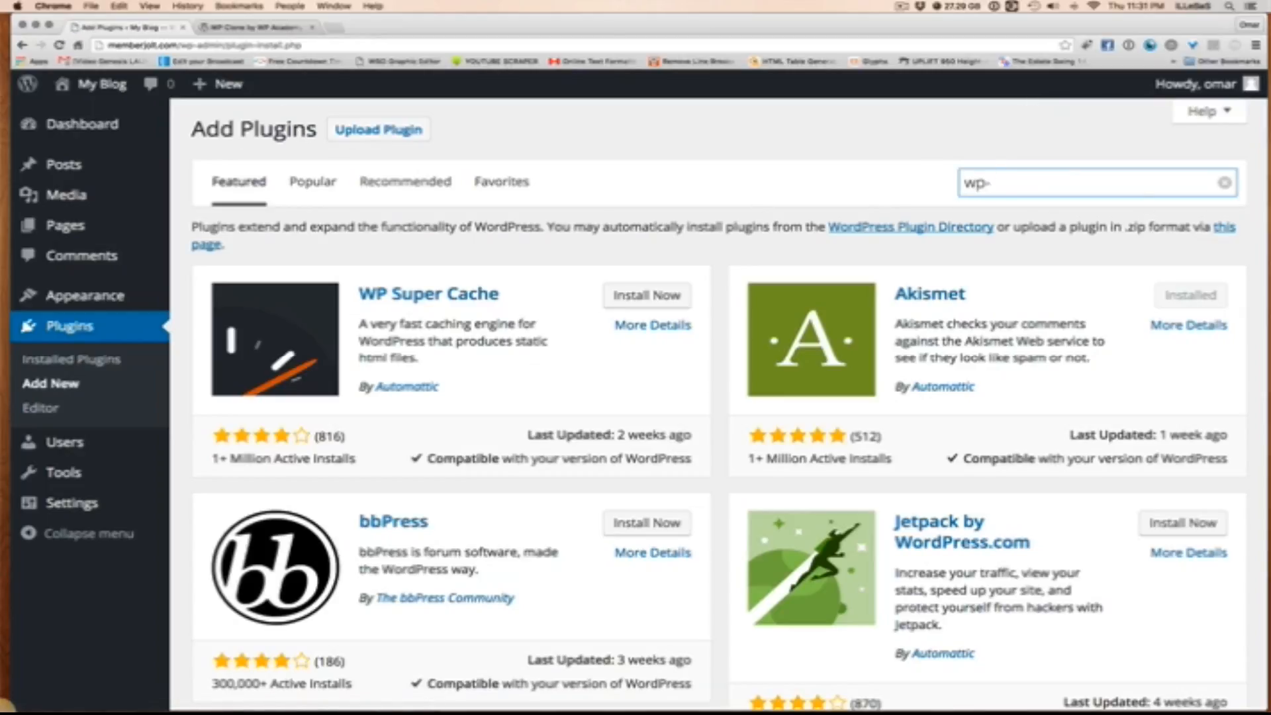
text(clone)
key(Return)
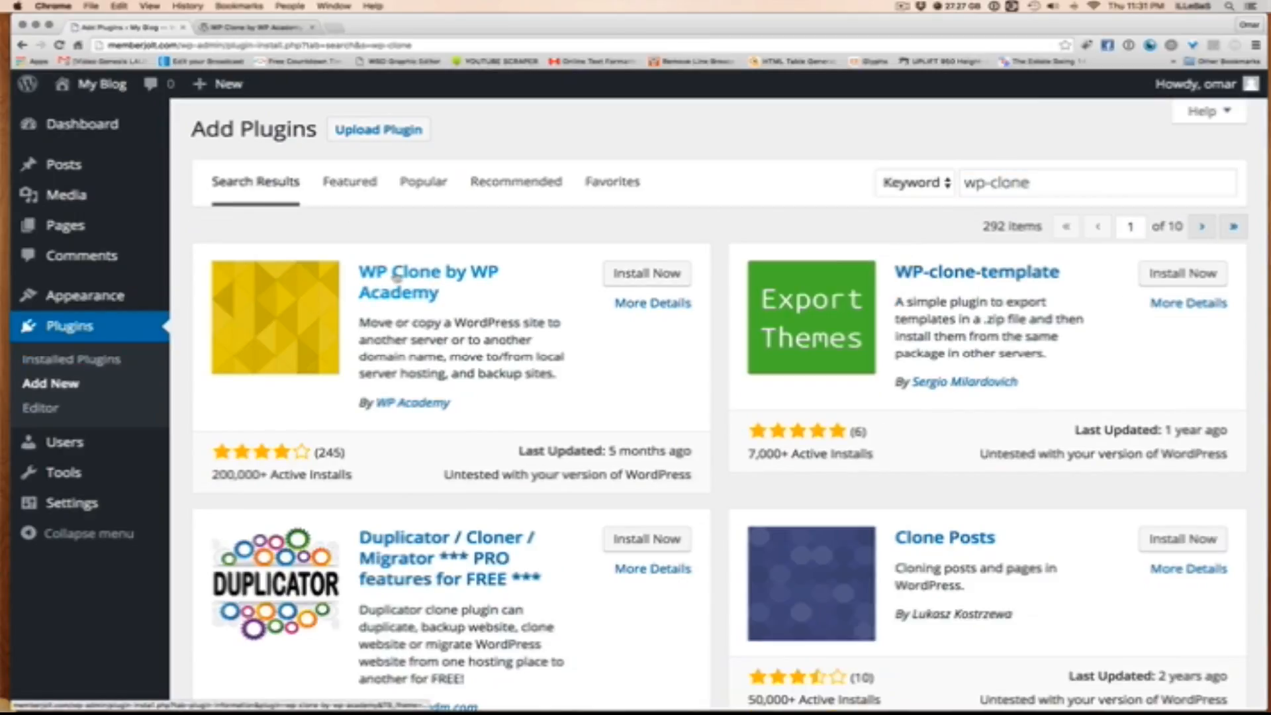
click(627, 282)
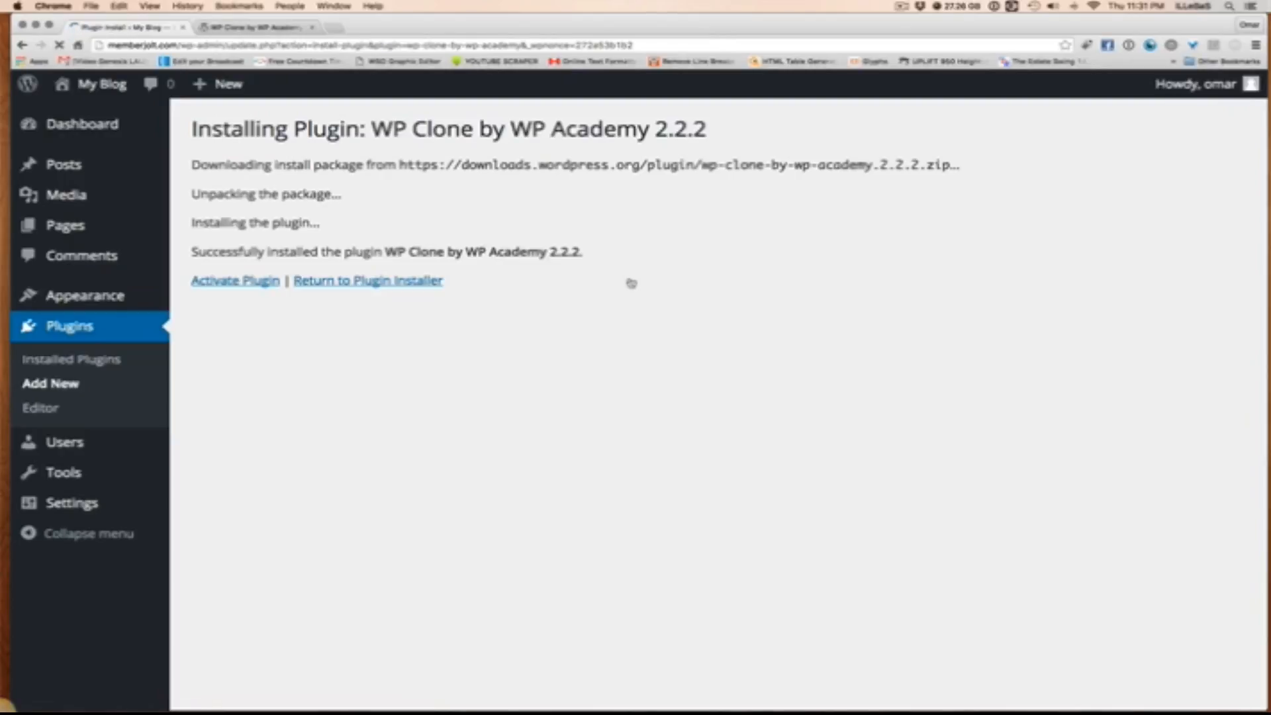
click(256, 281)
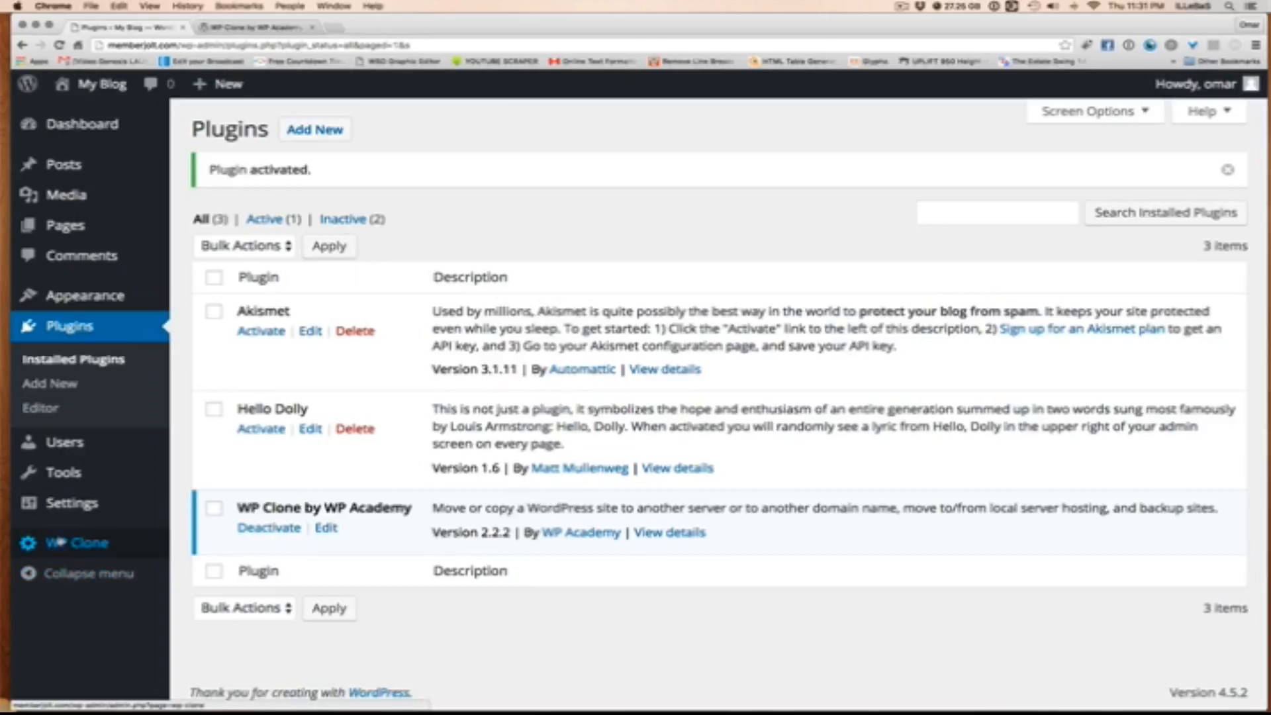
Step: Choose Restore from URL on the WP Clone page, then select SkeletonLink.rtf on the desktop
click(60, 543)
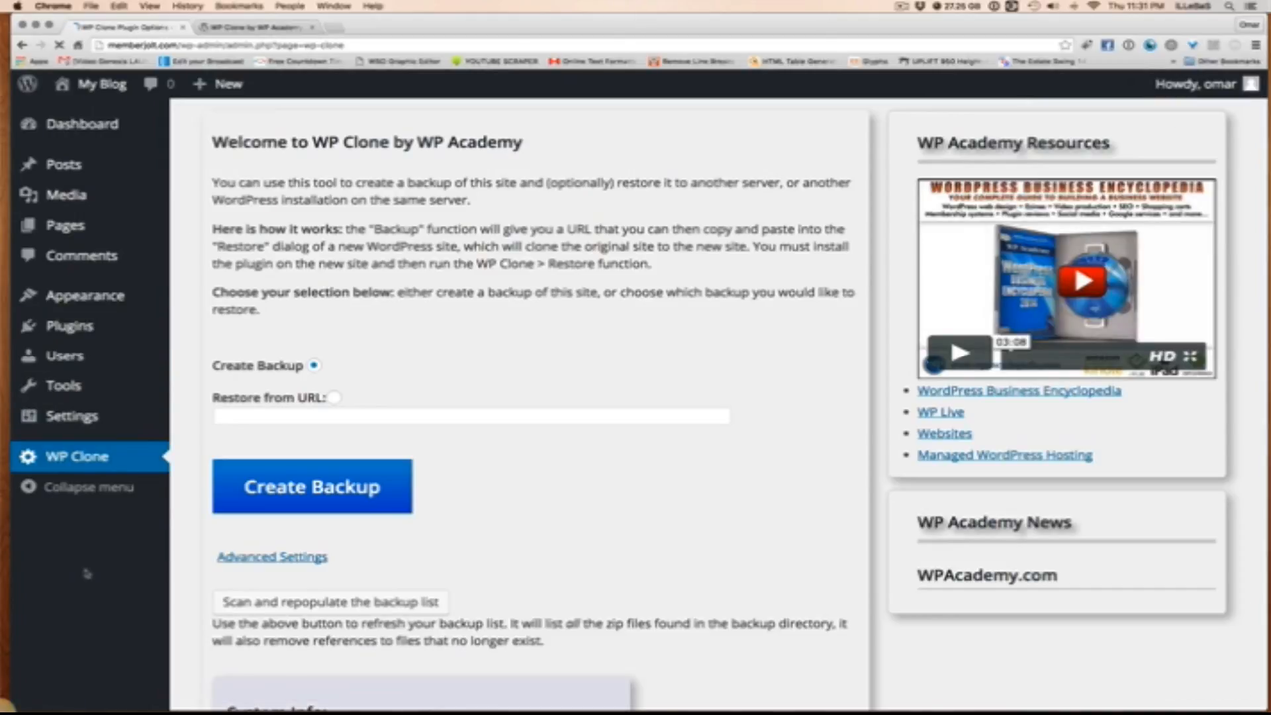
scroll(379, 443, down, 3)
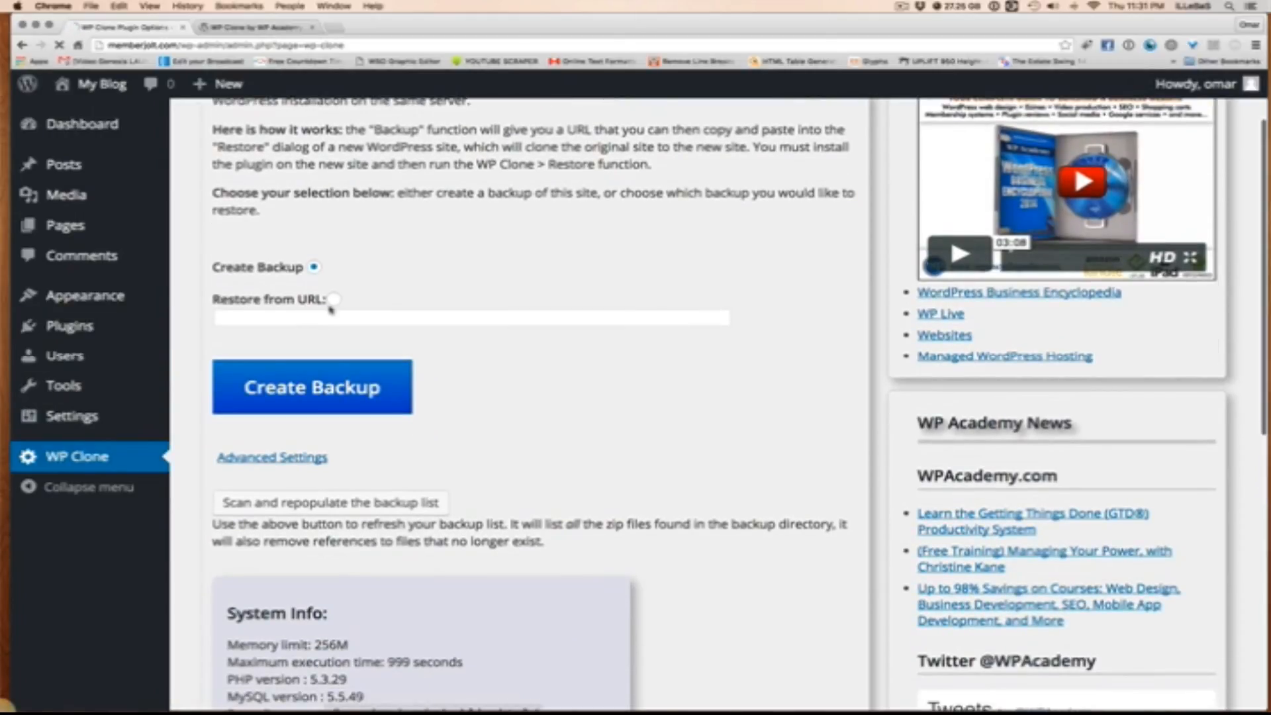
click(335, 299)
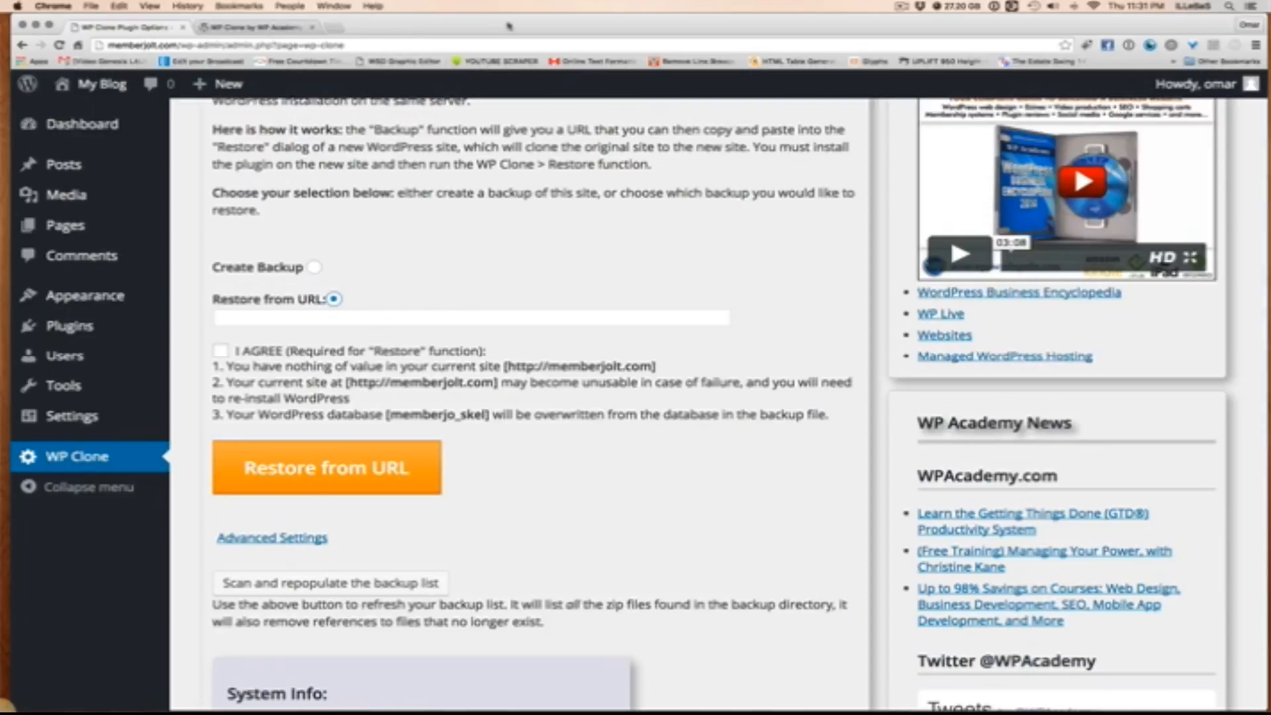
drag(510, 27, 387, 74)
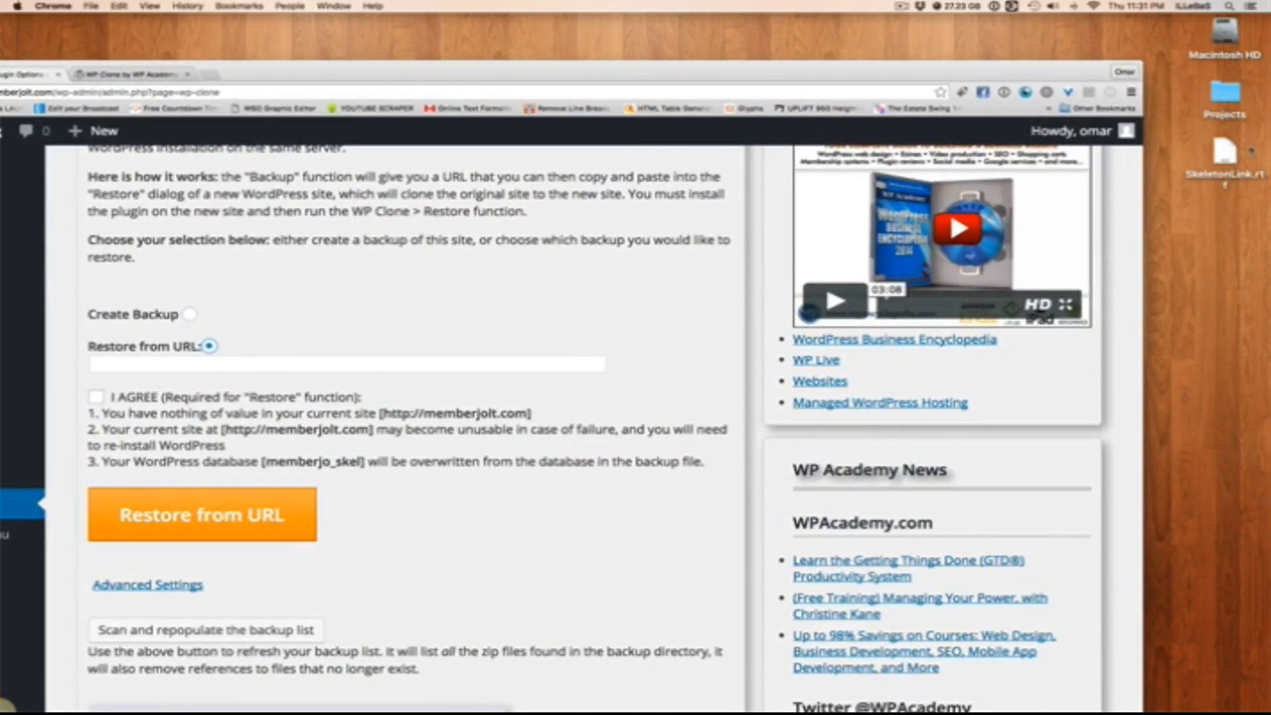
click(1232, 159)
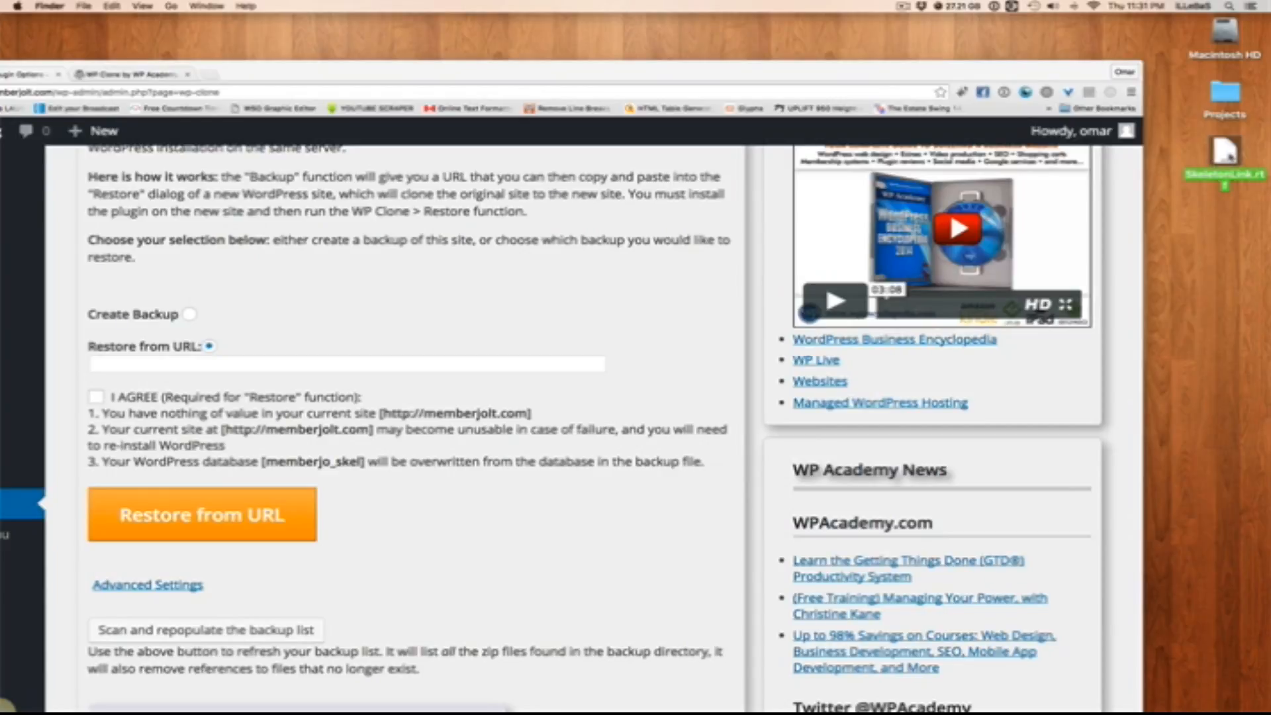
Step: Open SkeletonLink.rtf and follow its S3 link to save the WP Clone skeleton zip to the Desktop
double_click(1226, 155)
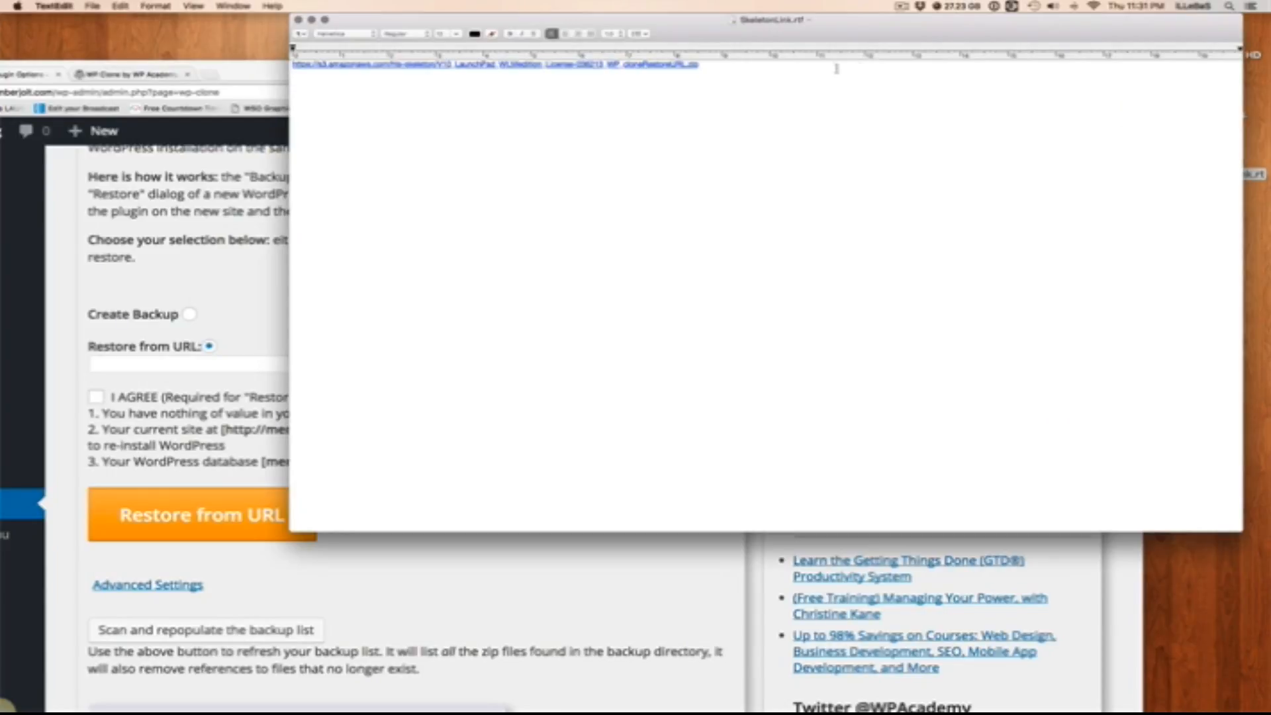
click(705, 68)
click(609, 67)
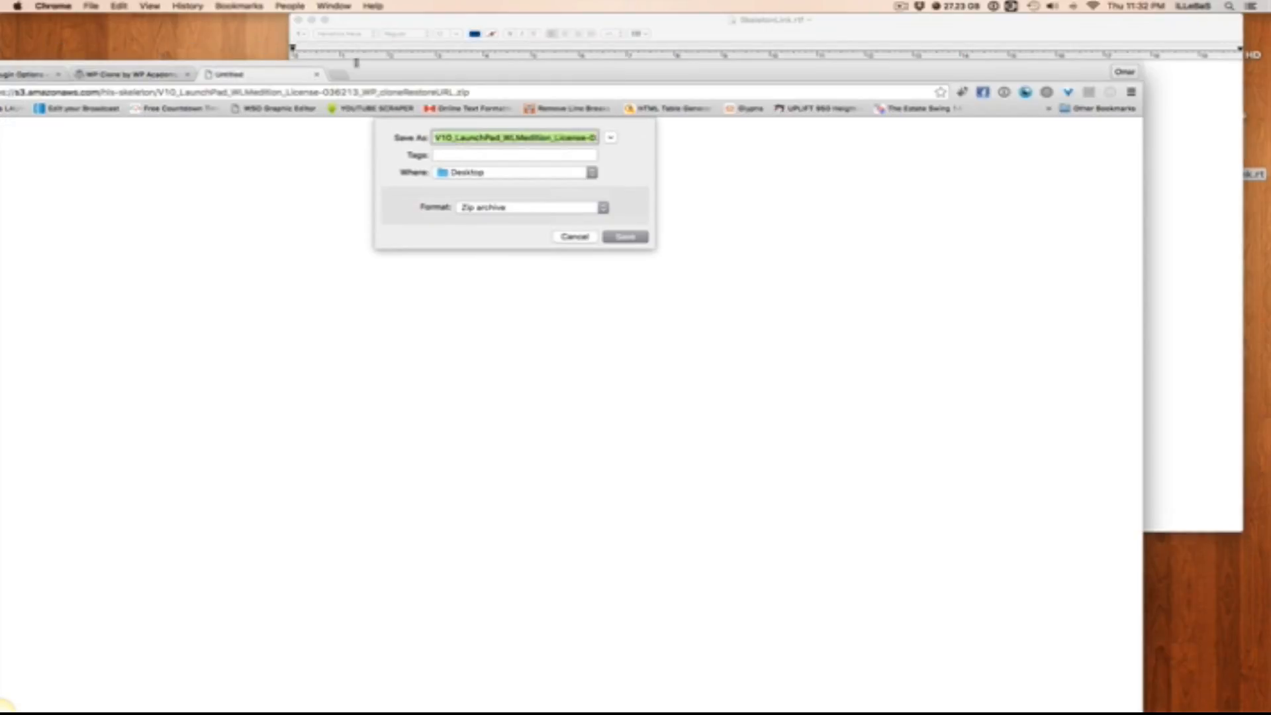
click(634, 237)
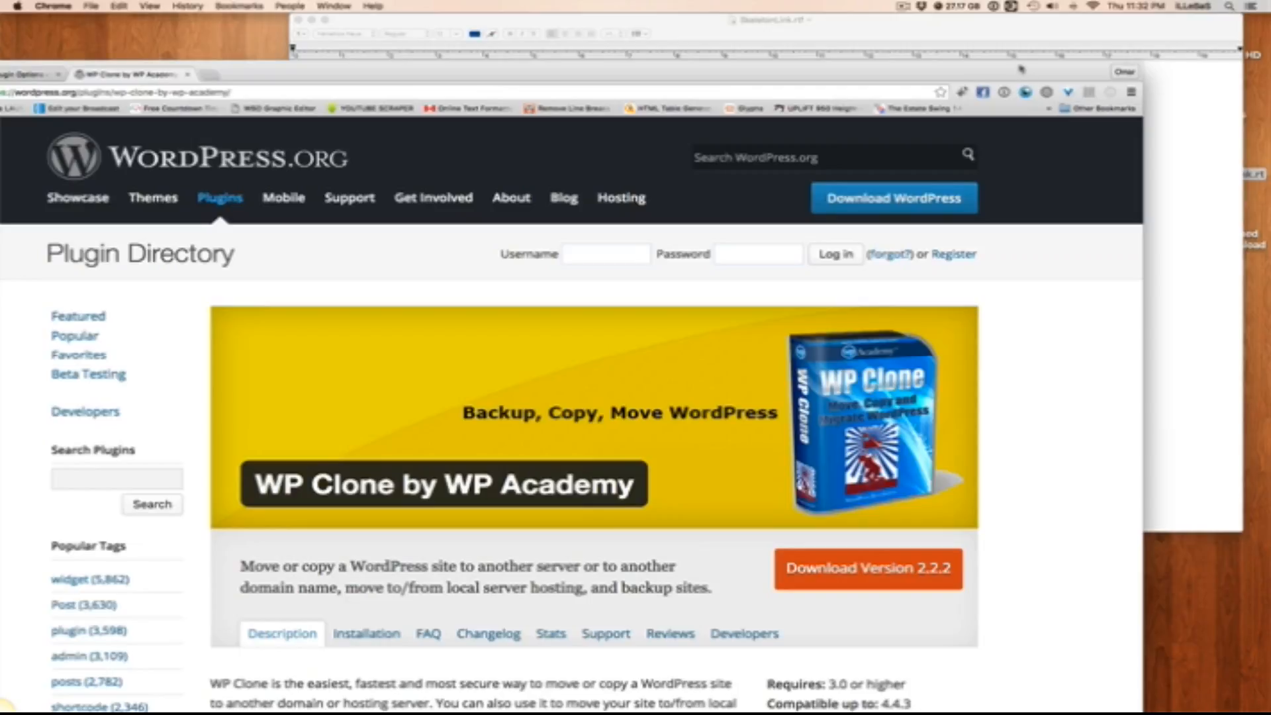
drag(1022, 71, 949, 578)
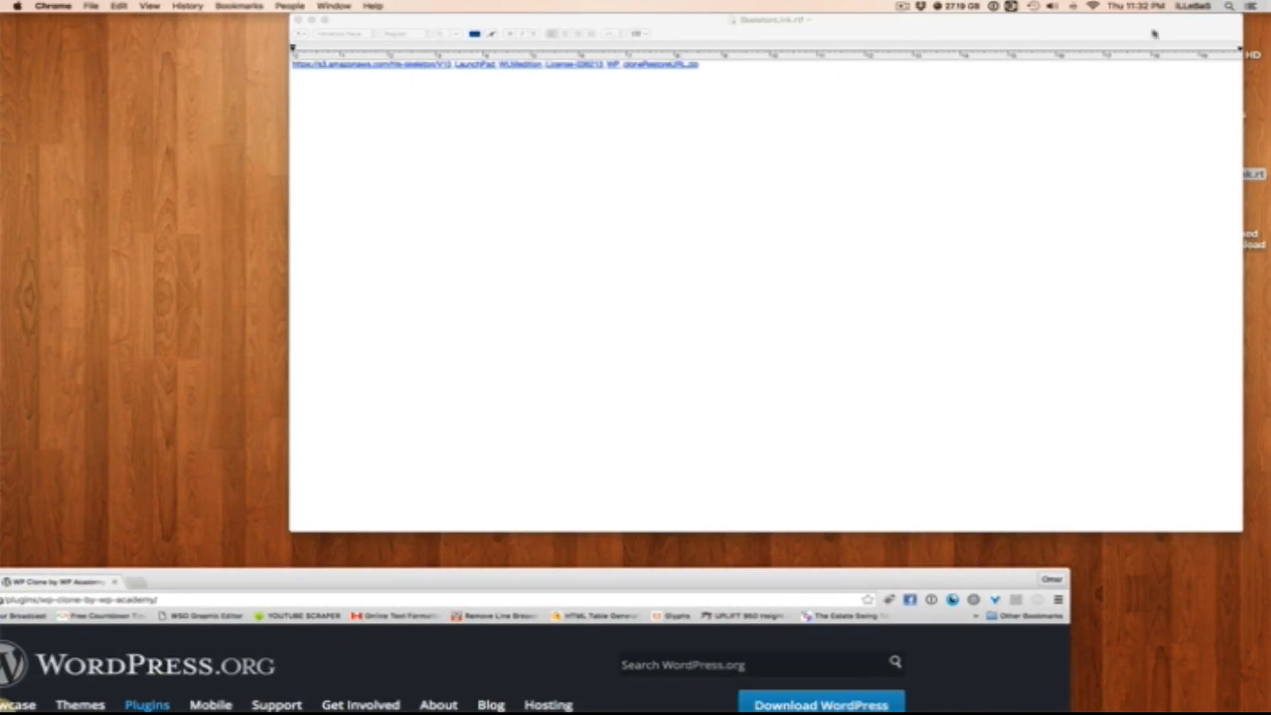
Step: Try opening the downloaded zip, then select the full download link line in TextEdit
drag(1154, 30, 724, 46)
double_click(1221, 209)
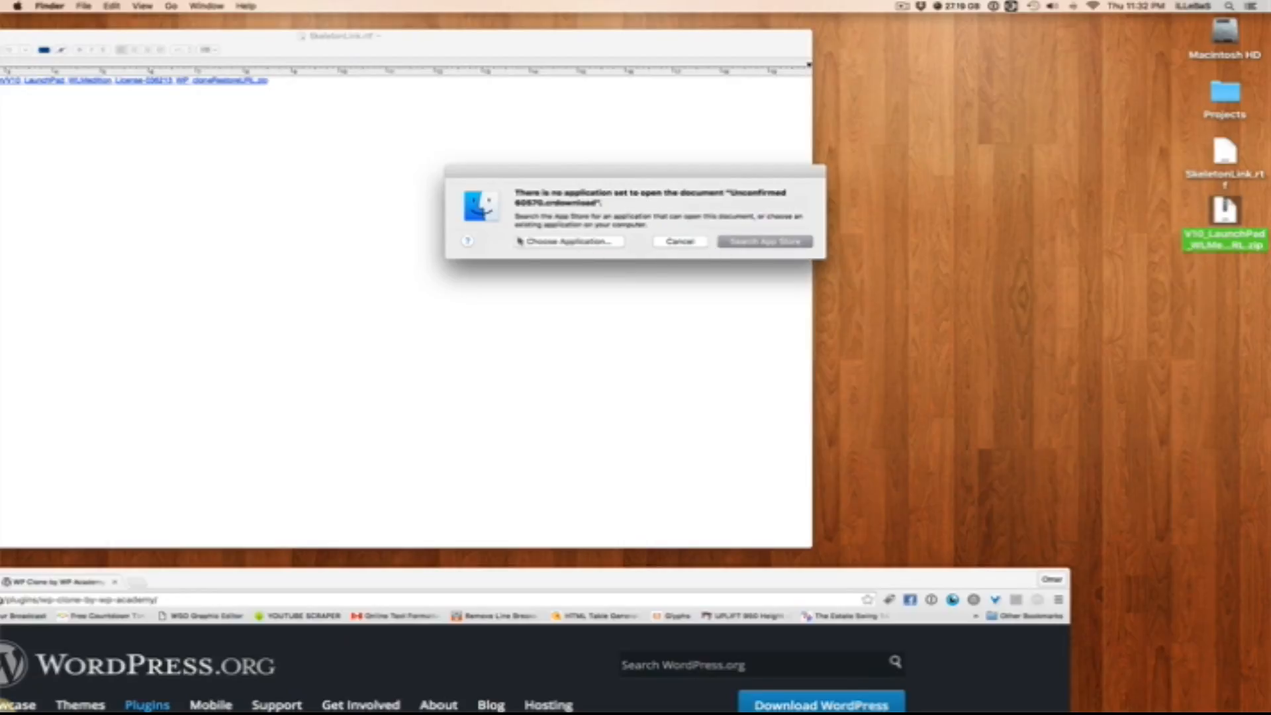
drag(410, 41, 726, 12)
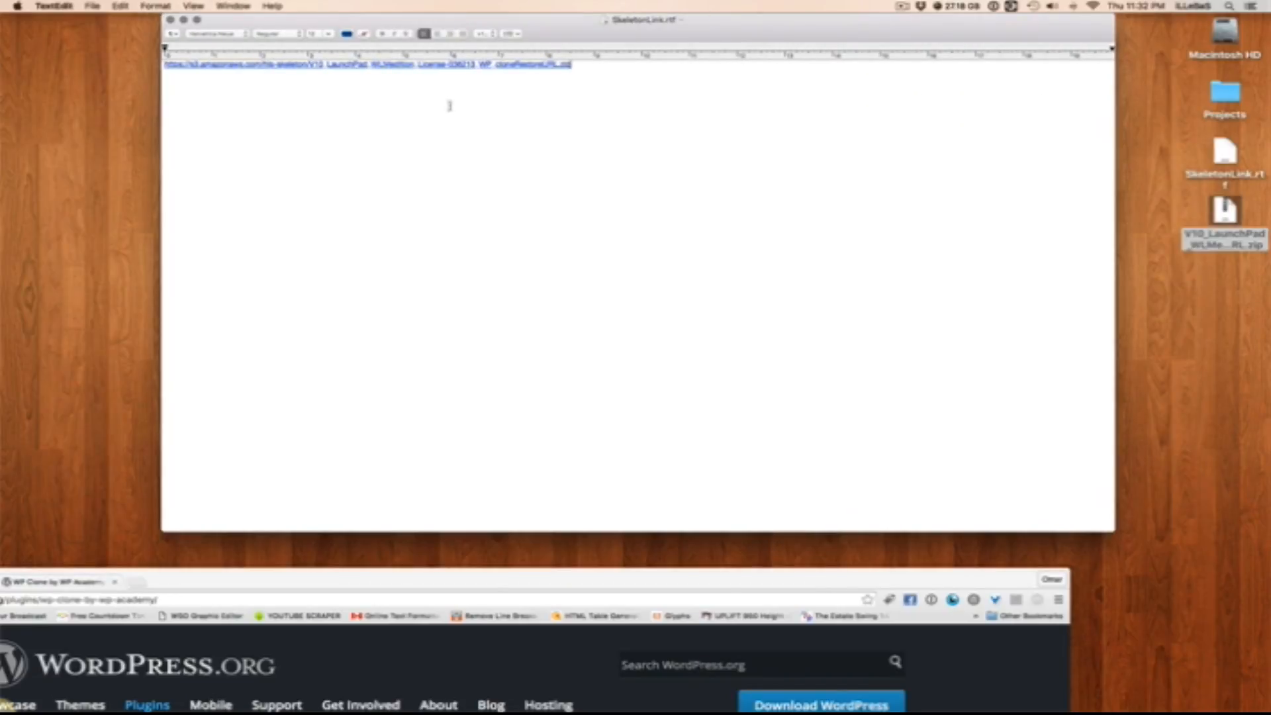
drag(595, 66, 165, 64)
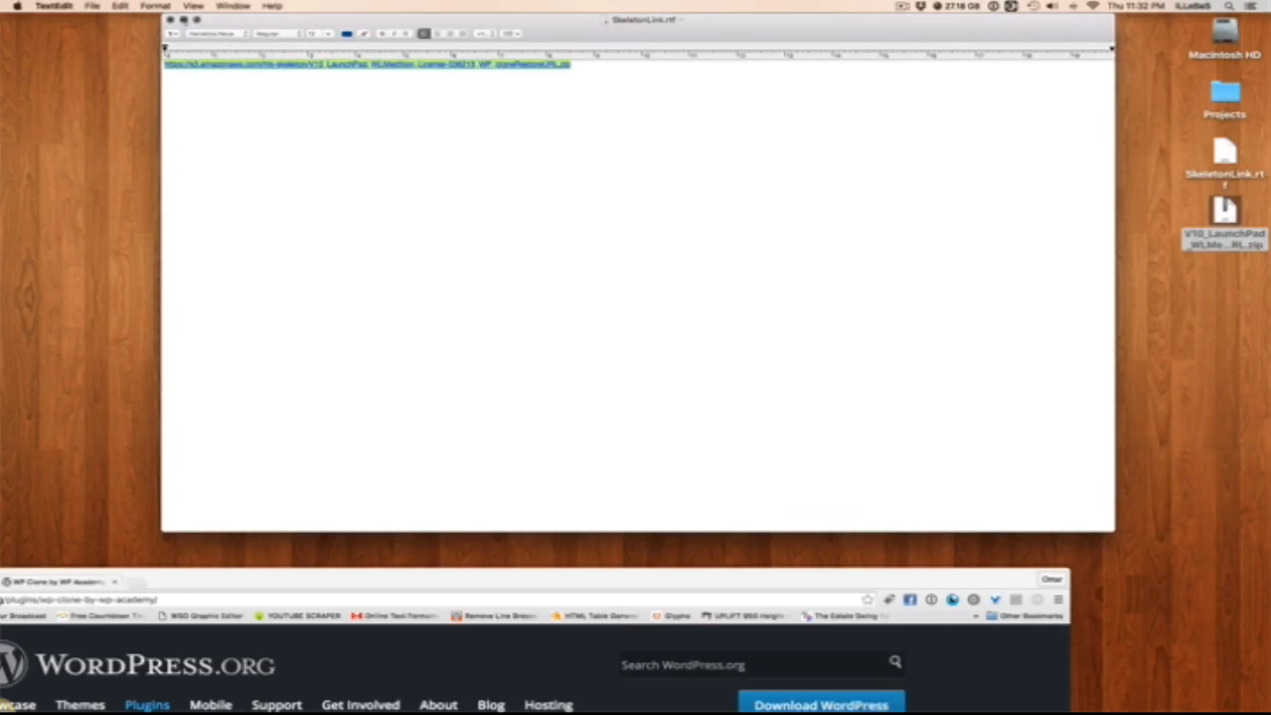
Step: Hide TextEdit, cancel the no-application prompt, and bring Chrome back to the top
click(183, 20)
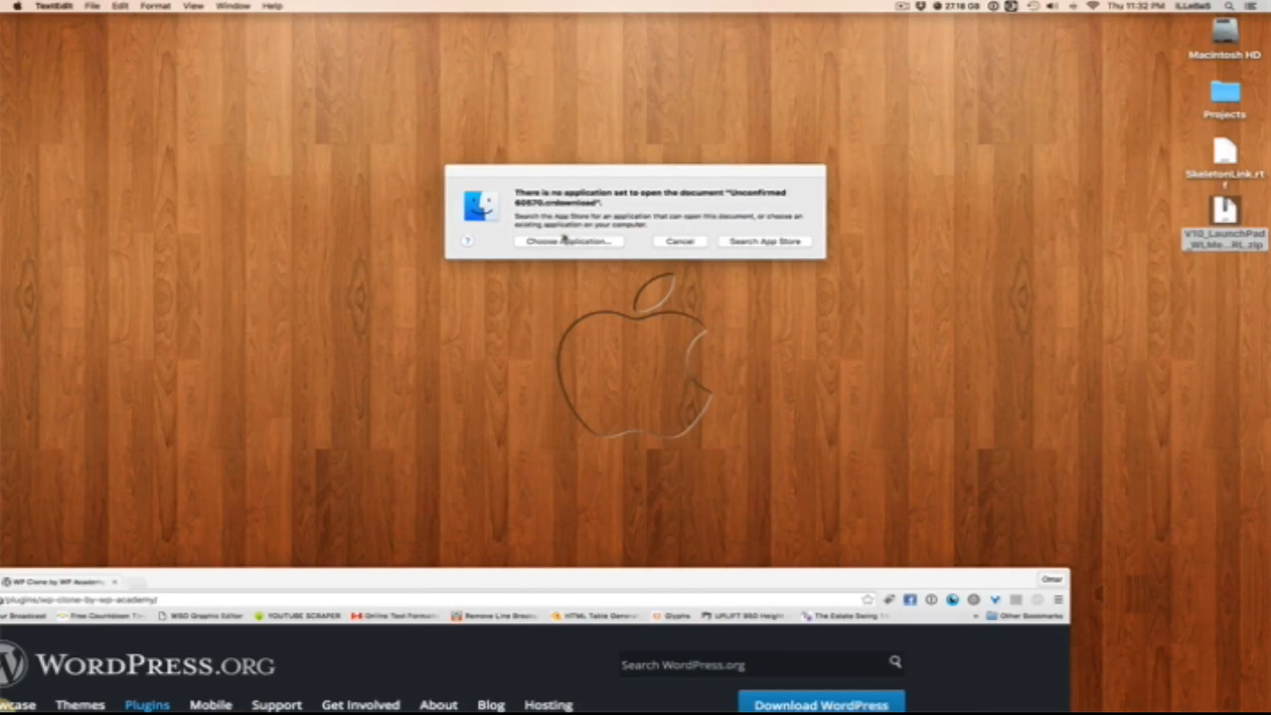
click(689, 243)
mouse_move(822, 577)
mouse_down()
mouse_move(1155, 5)
mouse_move(938, 5)
mouse_up()
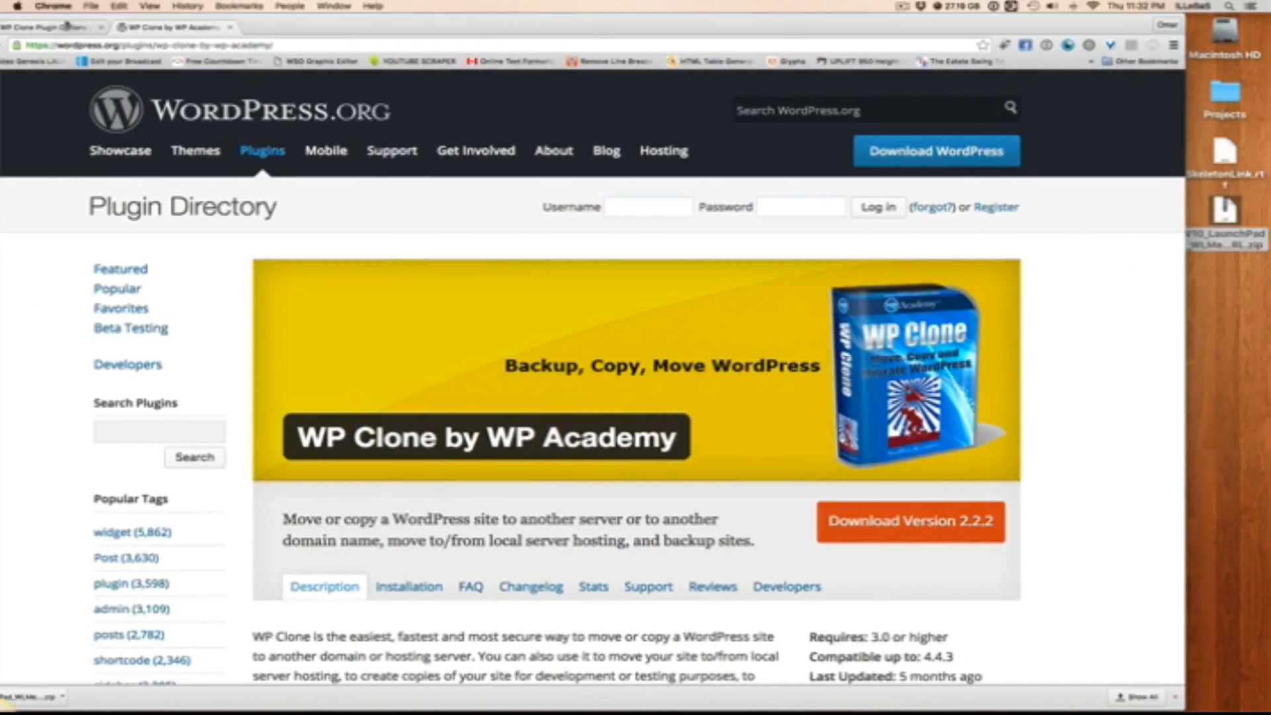
Step: Paste the backup zip URL into WP Clone's Restore from URL, tick I AGREE, and confirm
click(69, 27)
drag(306, 27, 363, 28)
click(348, 315)
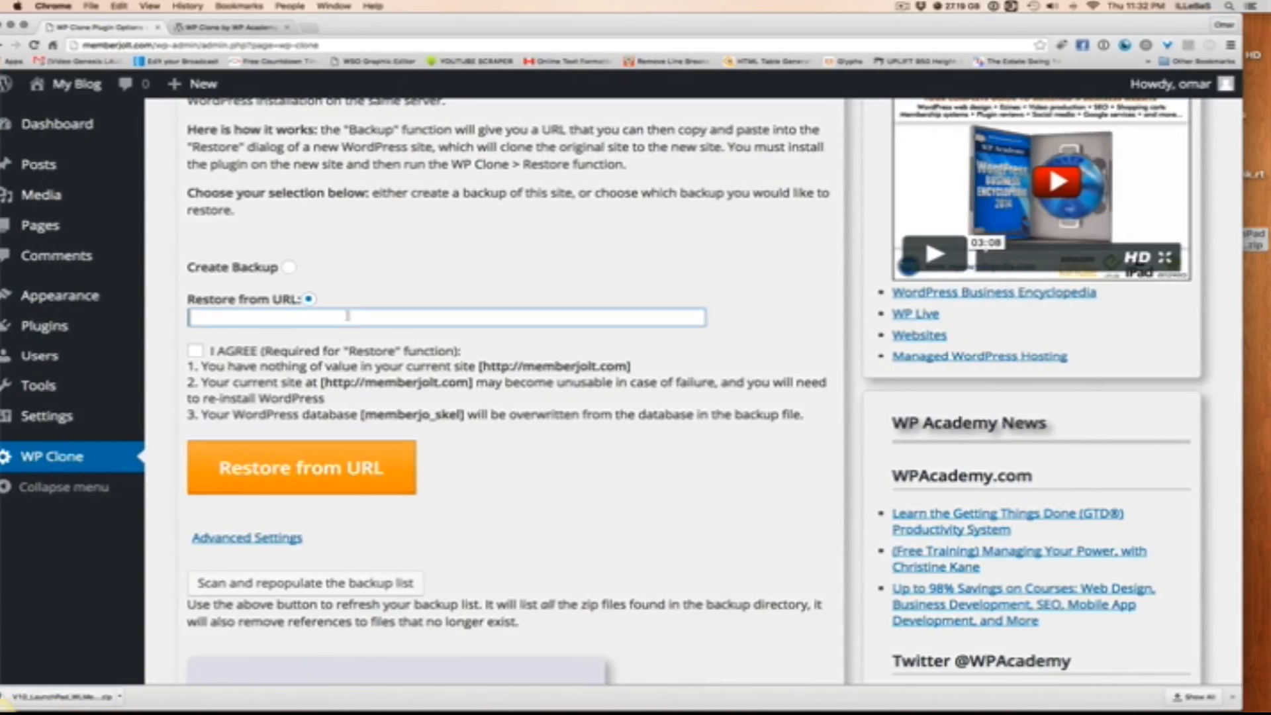
key(super+v)
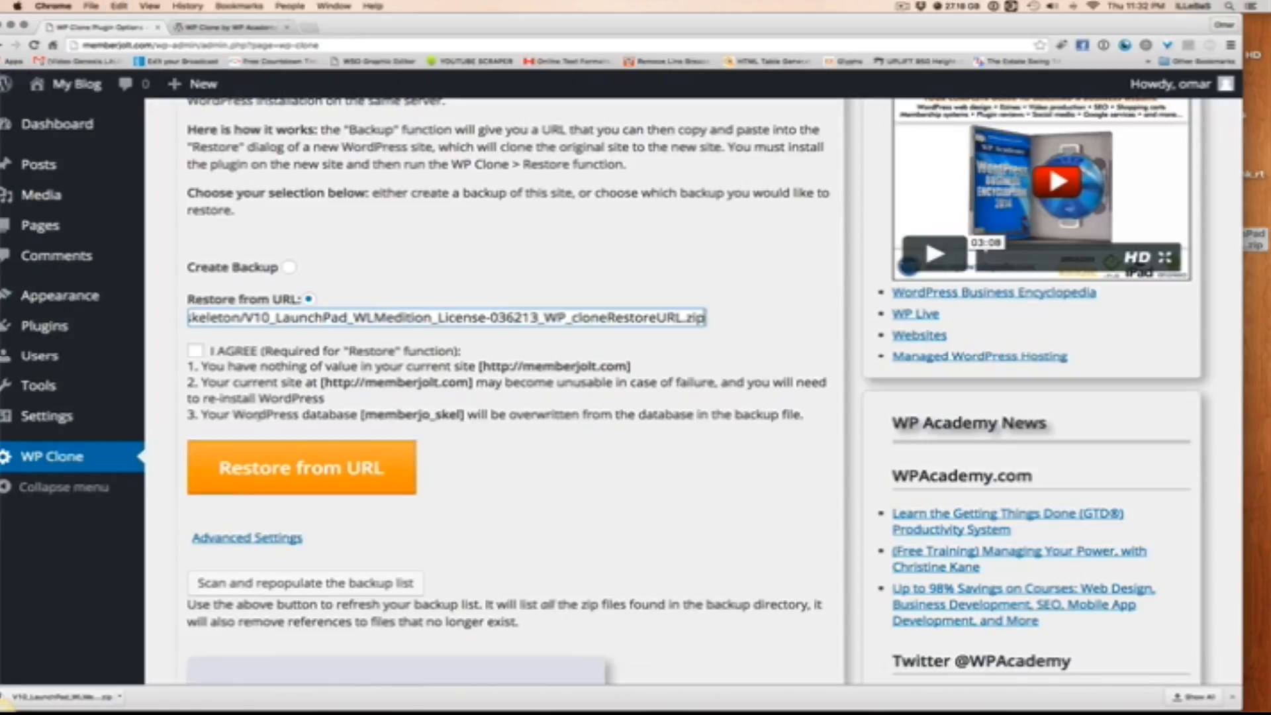
click(195, 351)
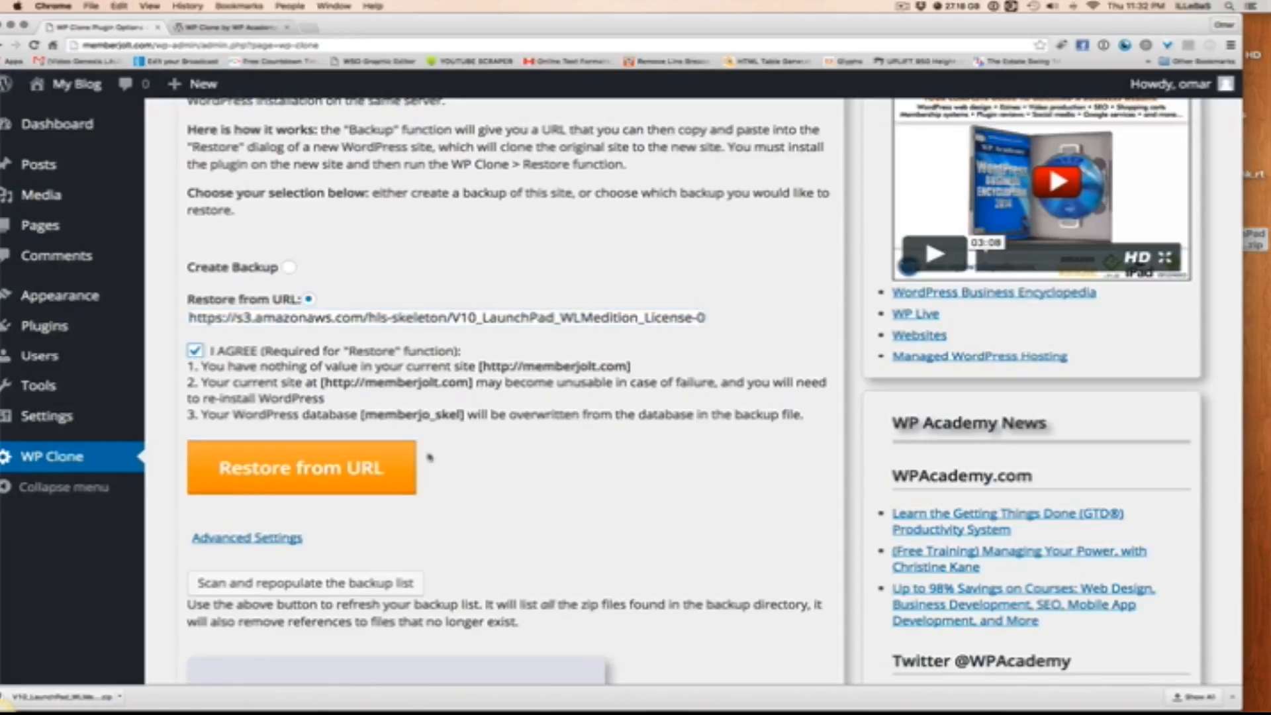
scroll(429, 458, down, 3)
click(325, 376)
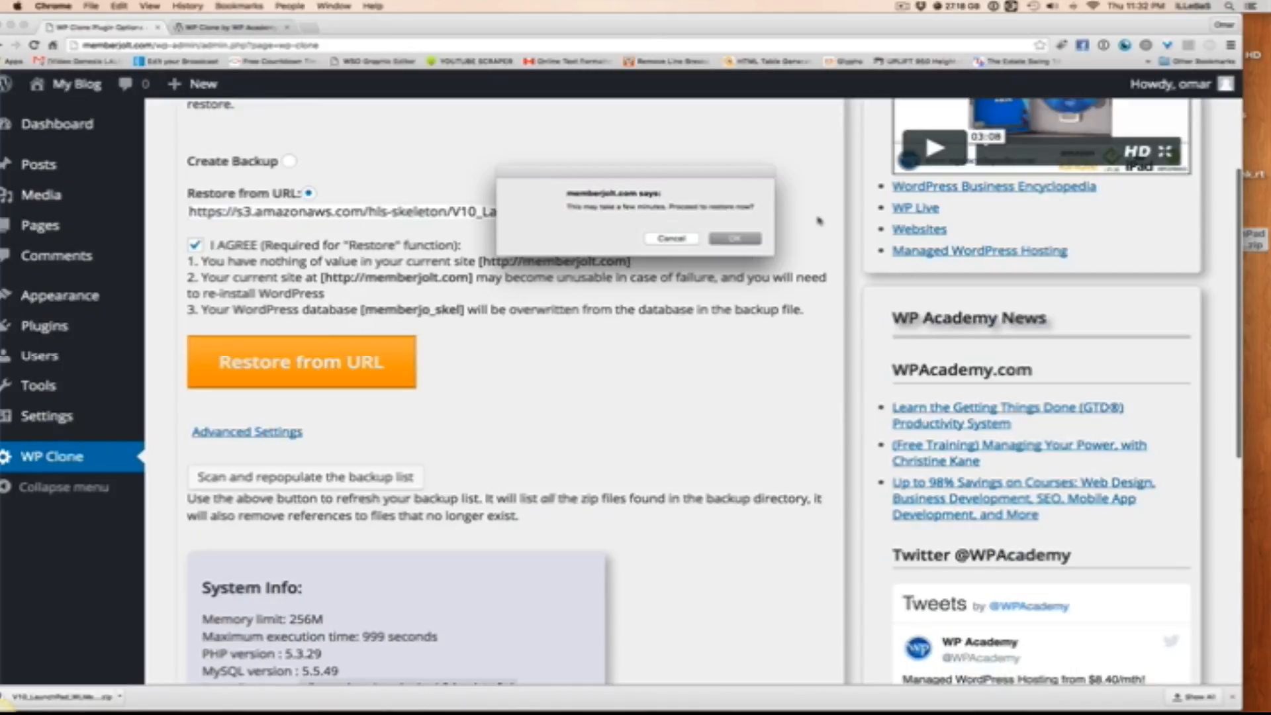
click(739, 234)
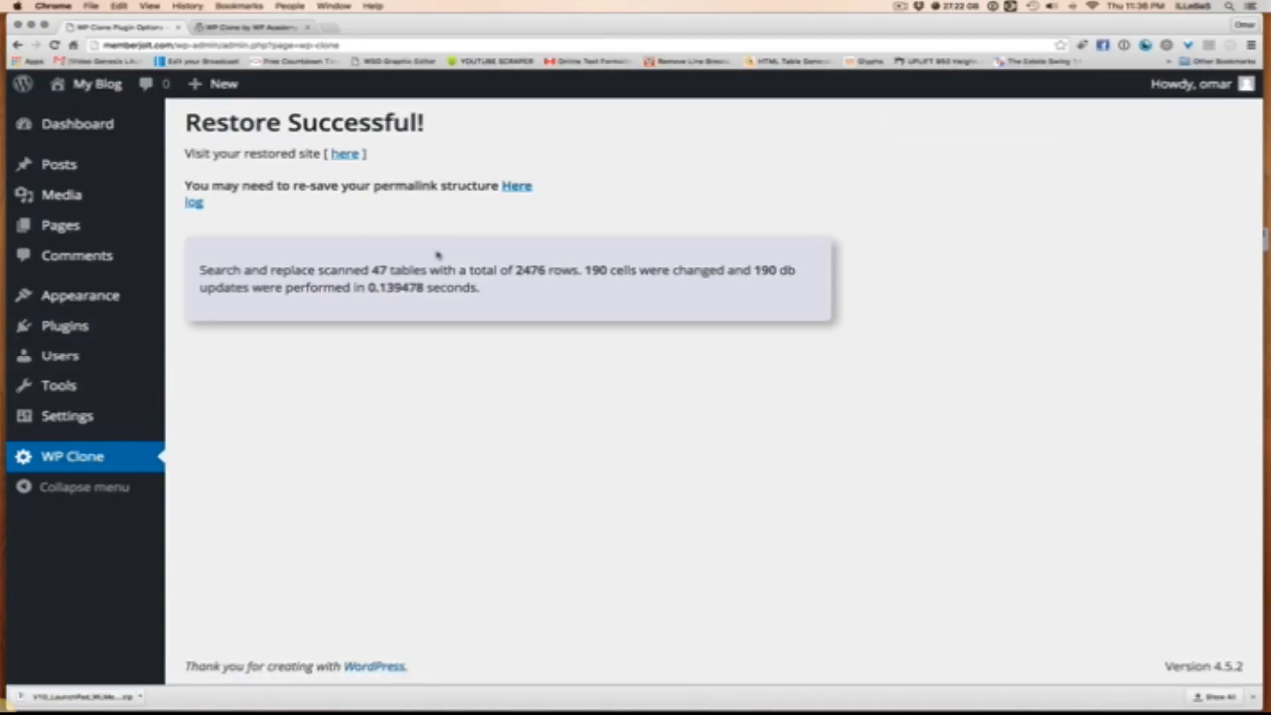
Step: Follow the permalink 'Here' link, run Update WordPress Database, and continue past Update Complete
click(517, 186)
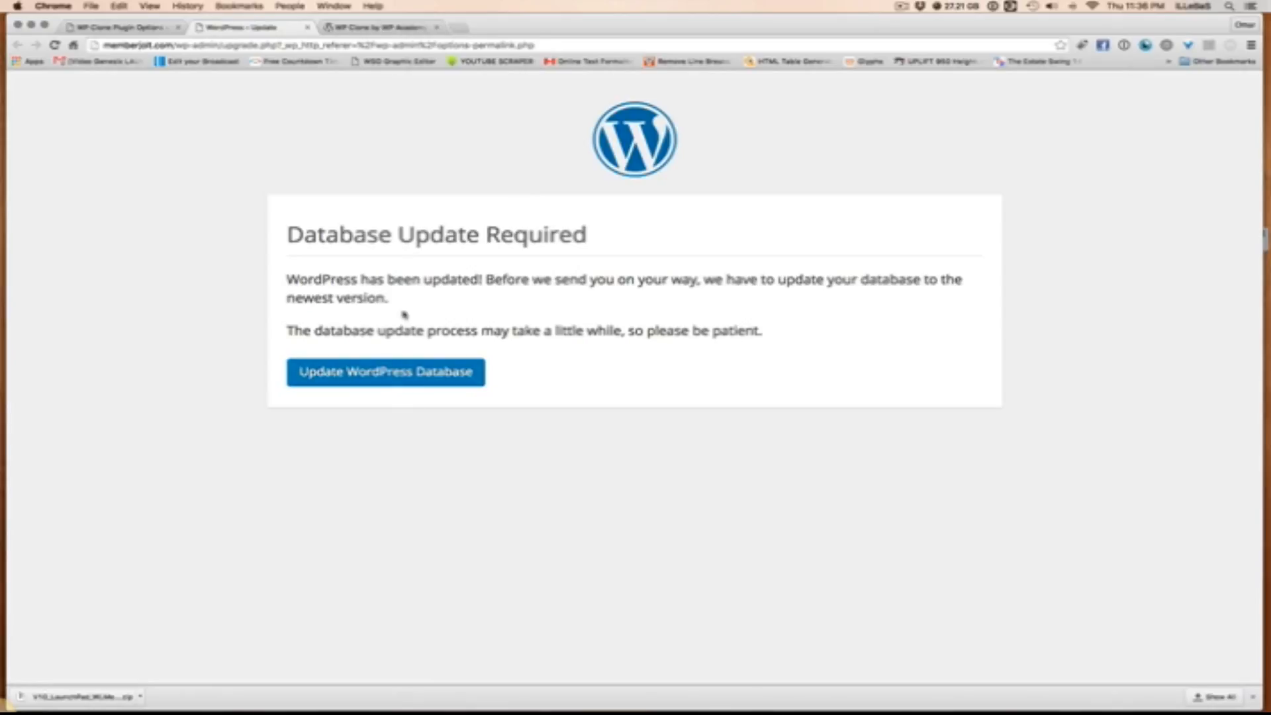
click(388, 380)
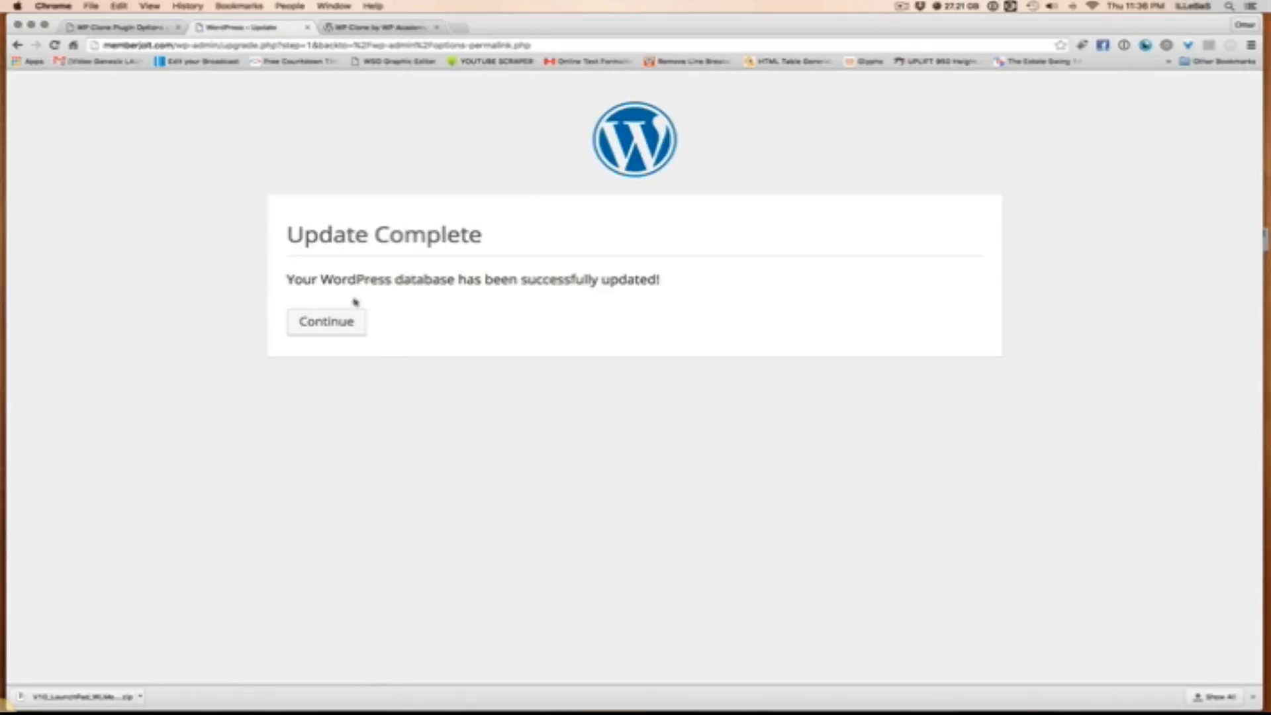
click(336, 330)
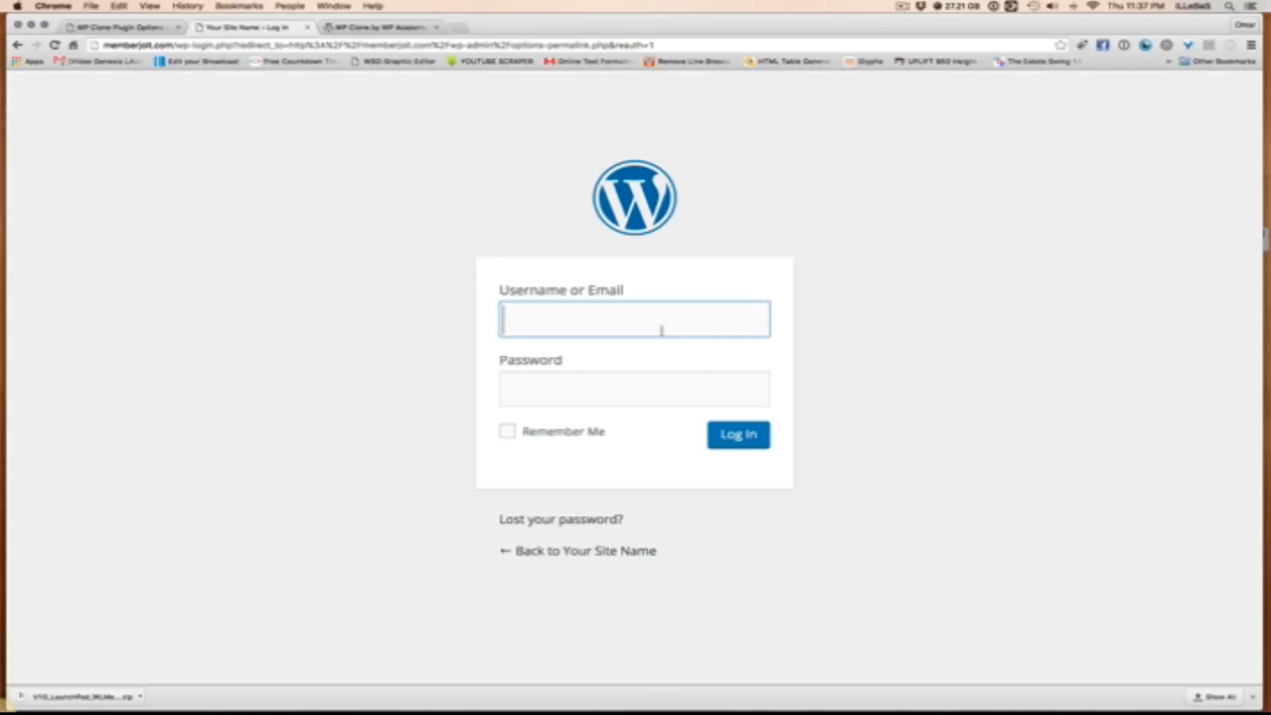
Step: Log in to memberjolt.com with the site owner's username and password
text(Si)
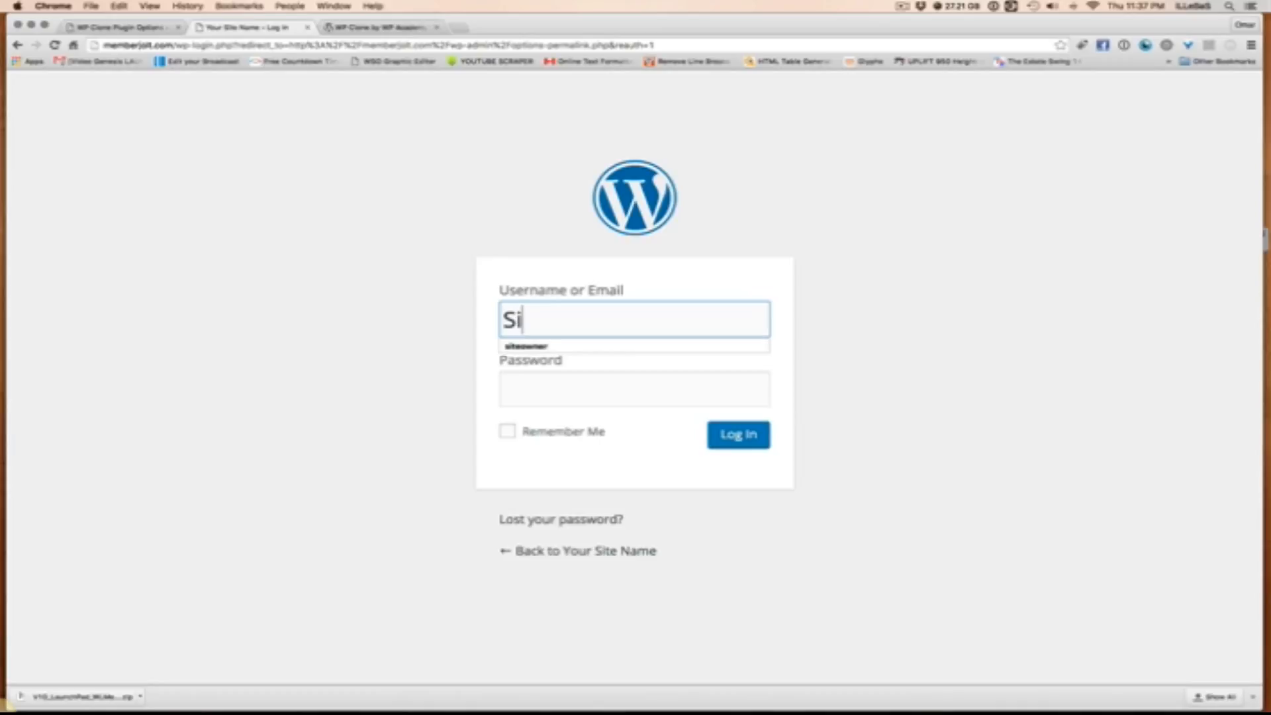
text(teOwner)
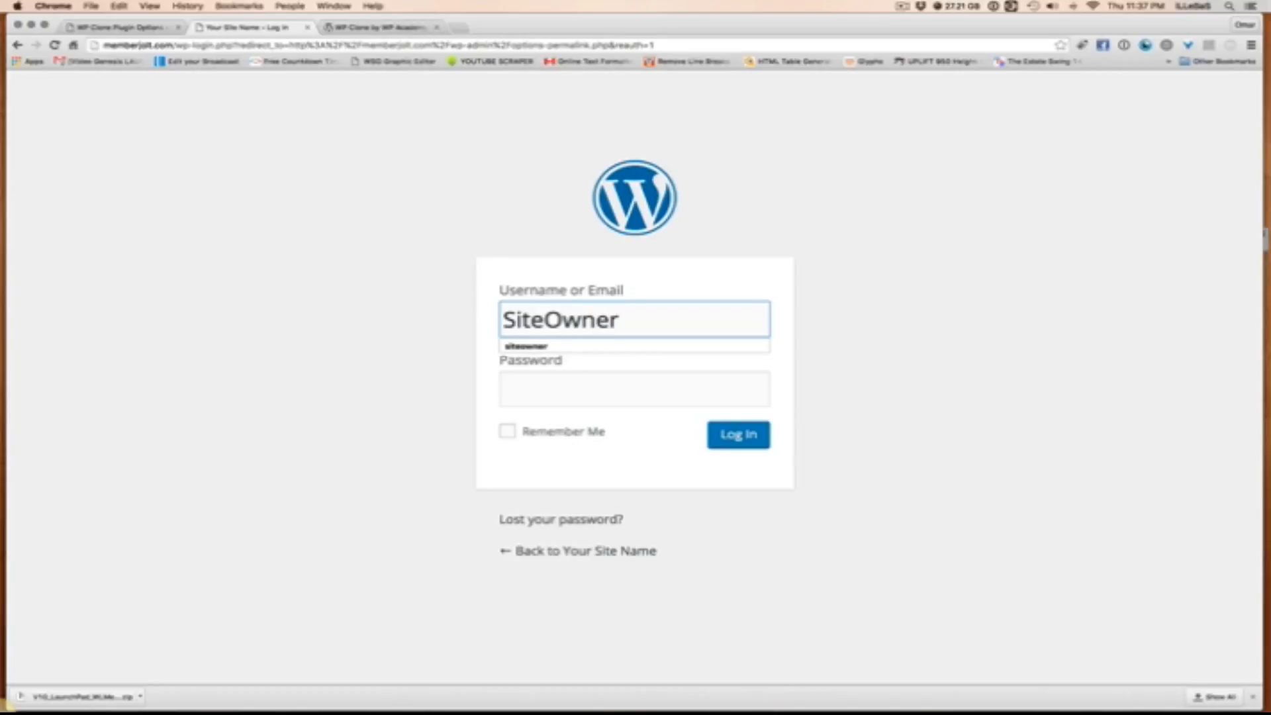
click(621, 395)
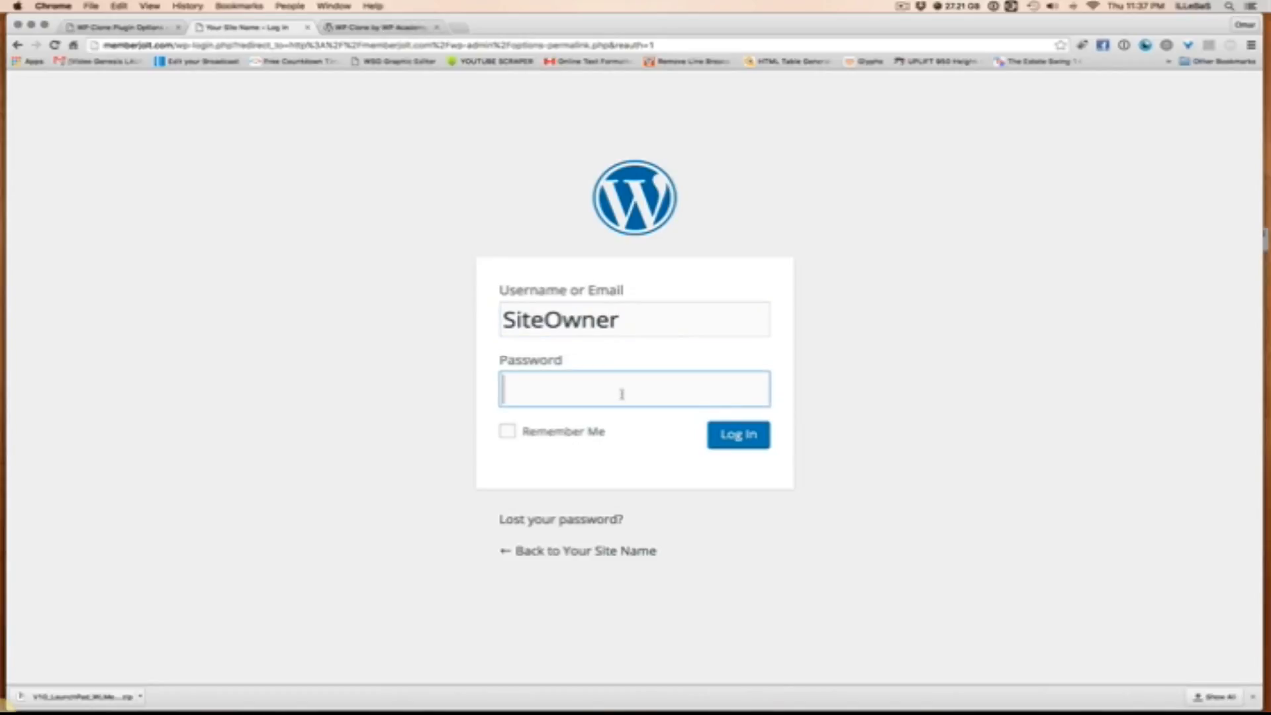
text(p*********)
drag(627, 319, 426, 328)
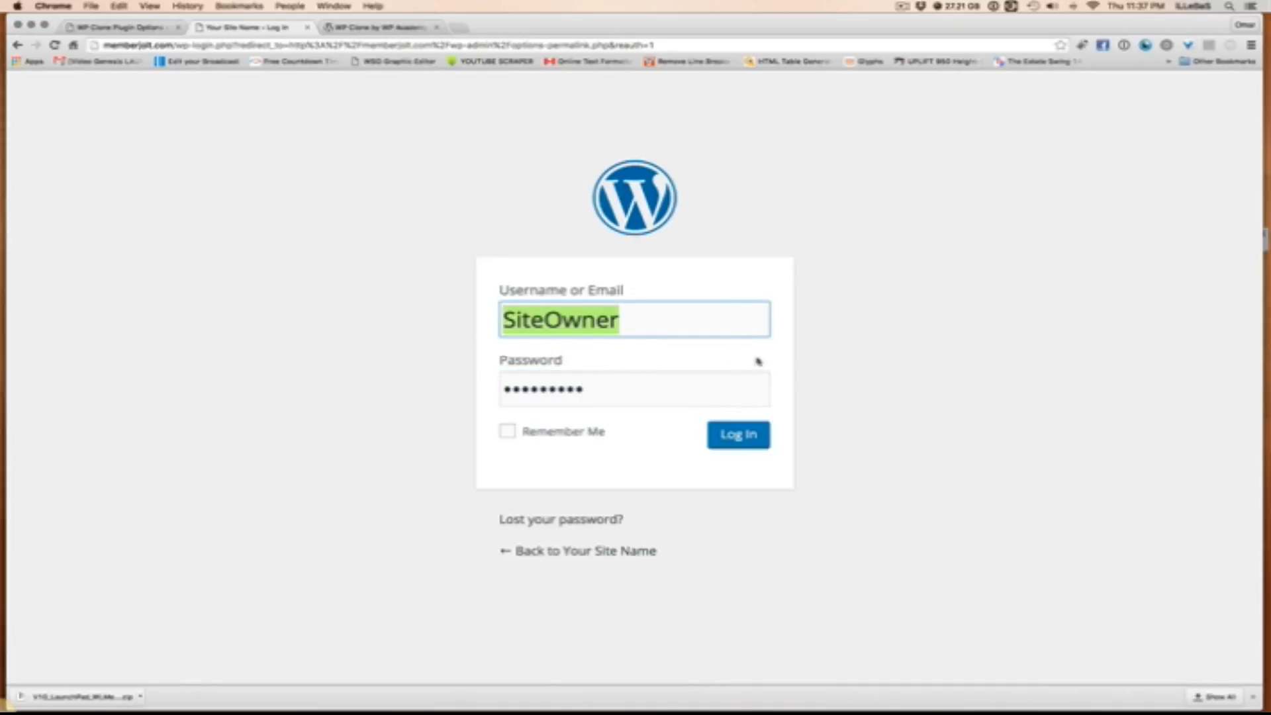
click(736, 436)
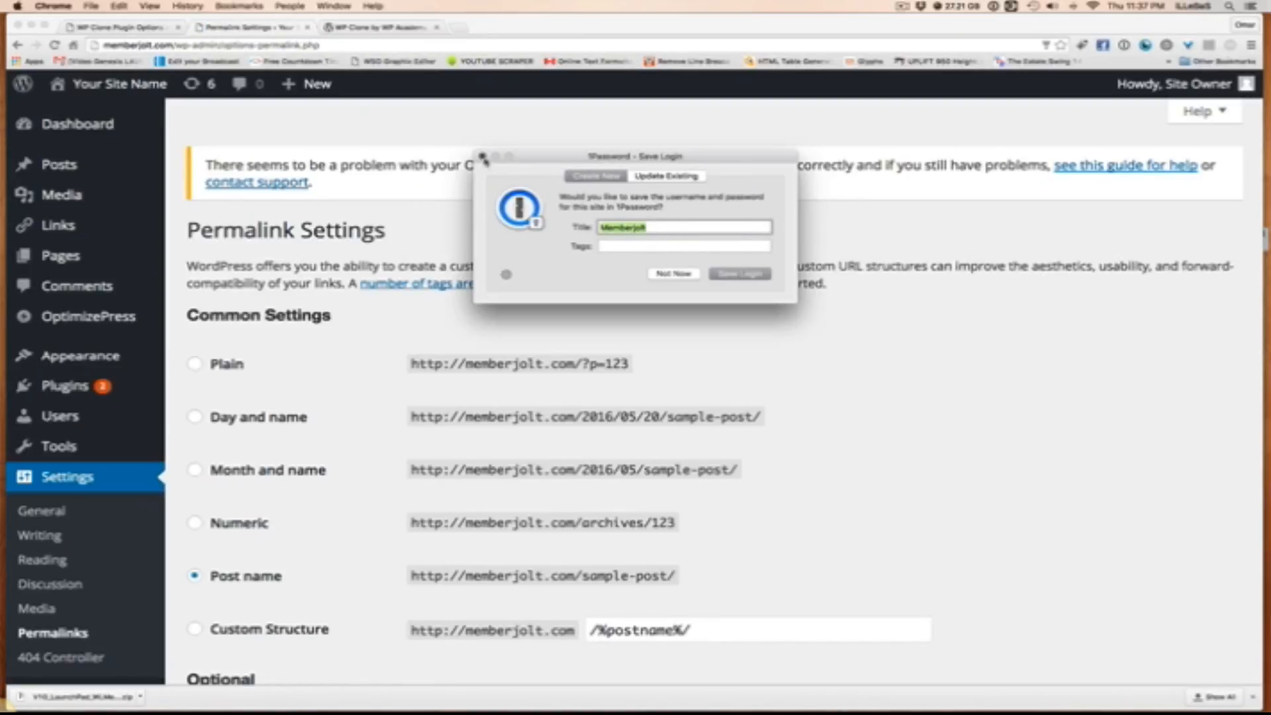
Step: Dismiss the 1Password prompt and save a Custom Structure permalink of /%postname%/
click(482, 156)
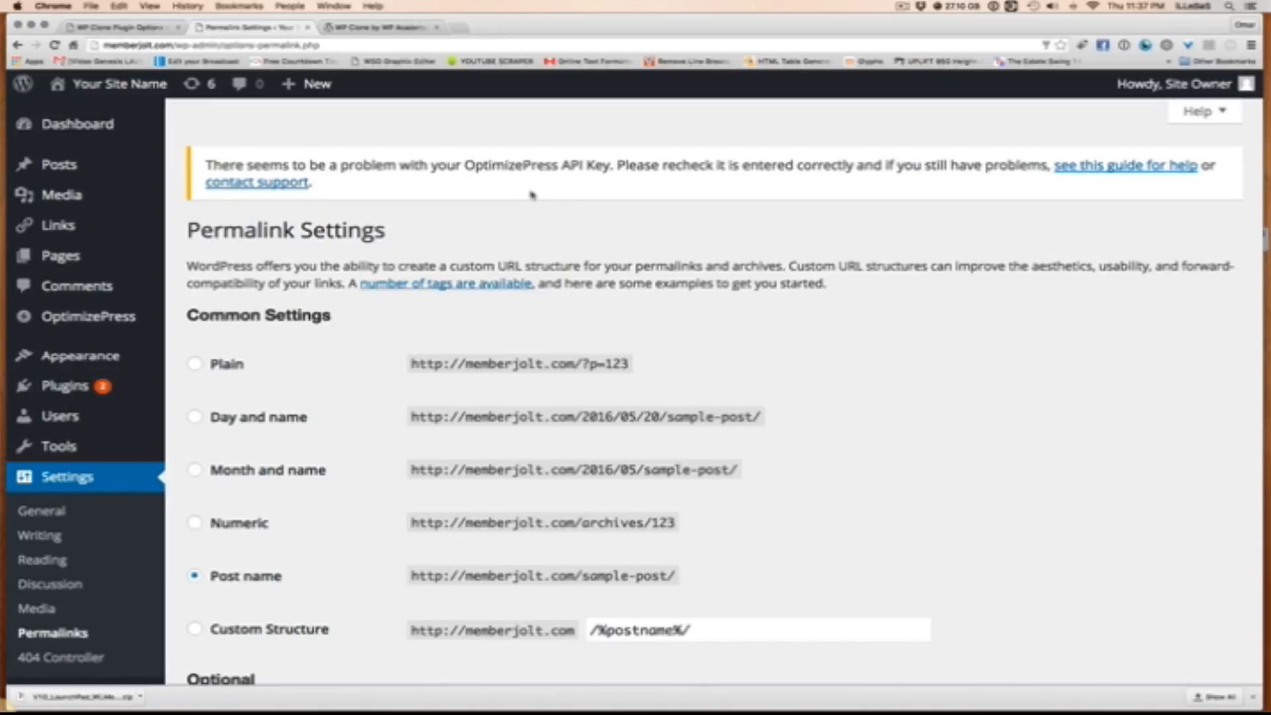
scroll(661, 559, down, 5)
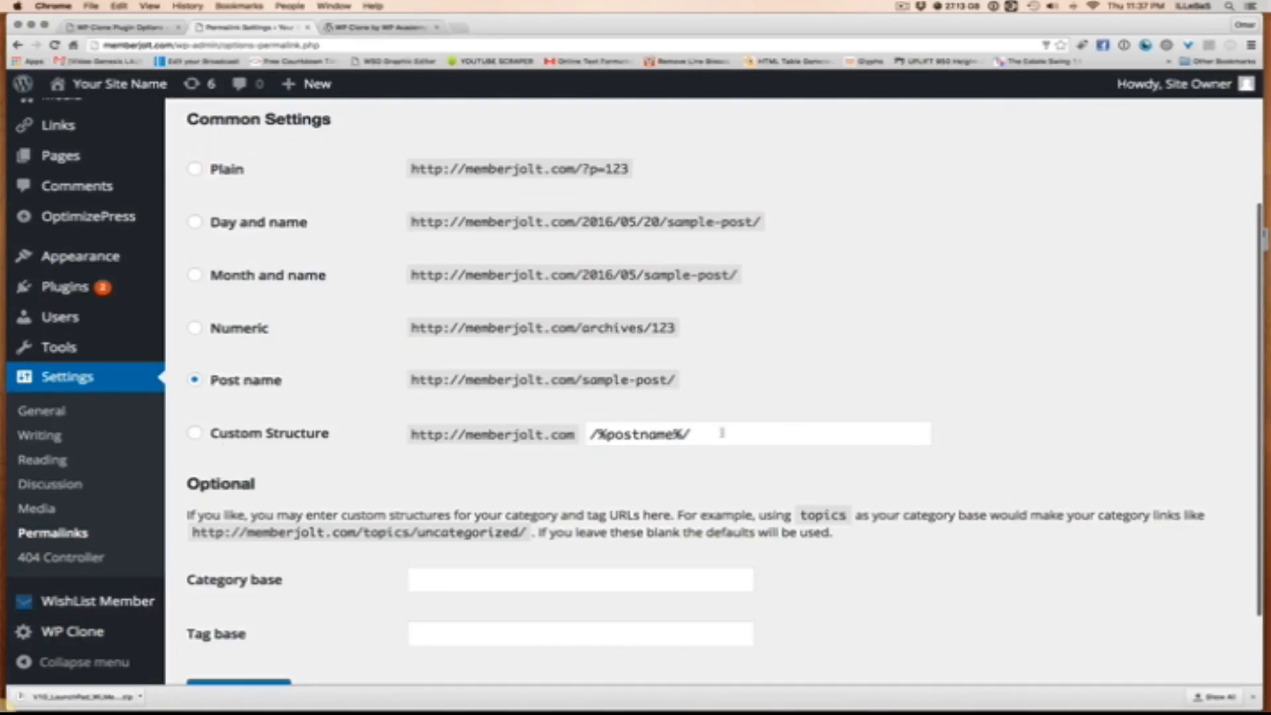
drag(723, 433, 586, 435)
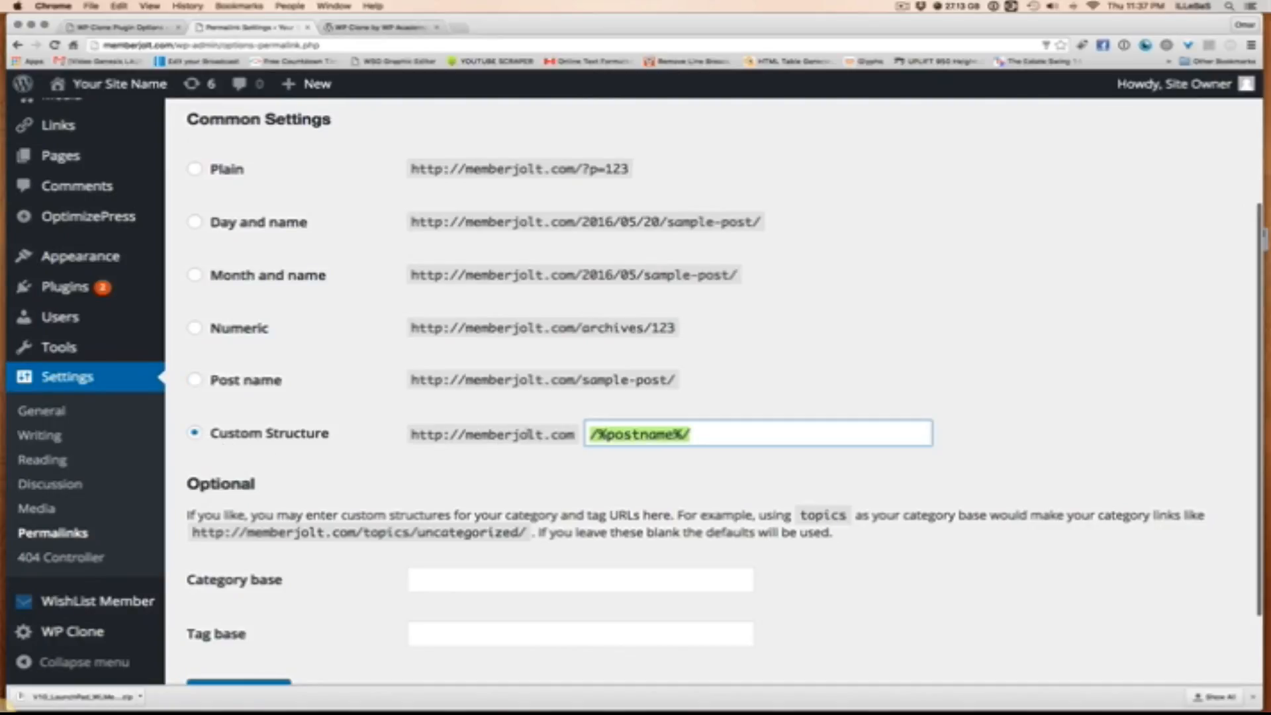
click(196, 434)
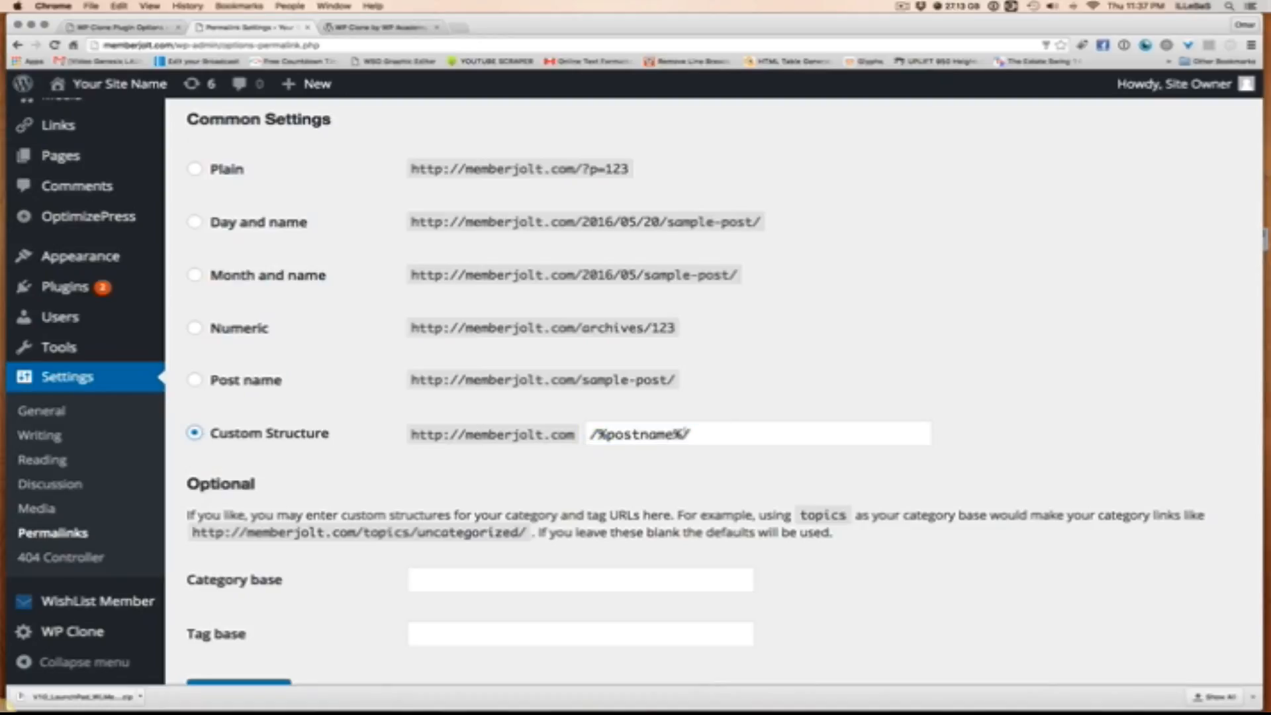
drag(709, 437, 589, 434)
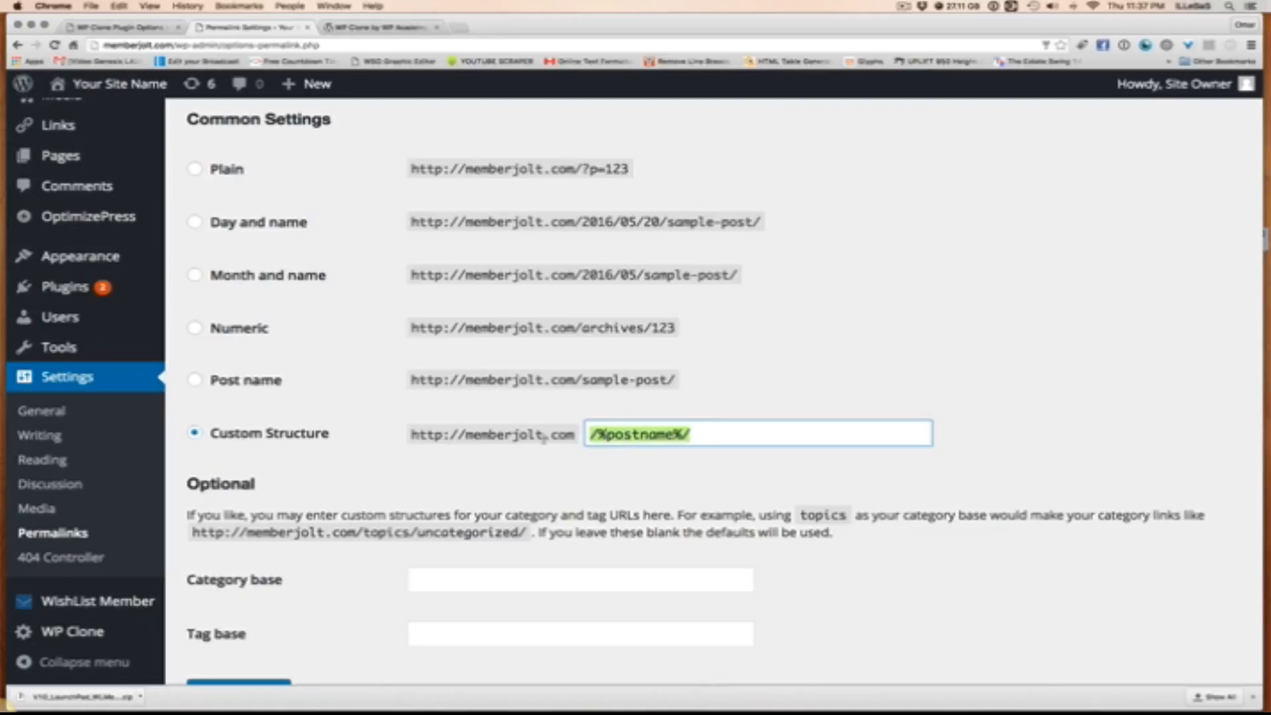
scroll(343, 411, down, 3)
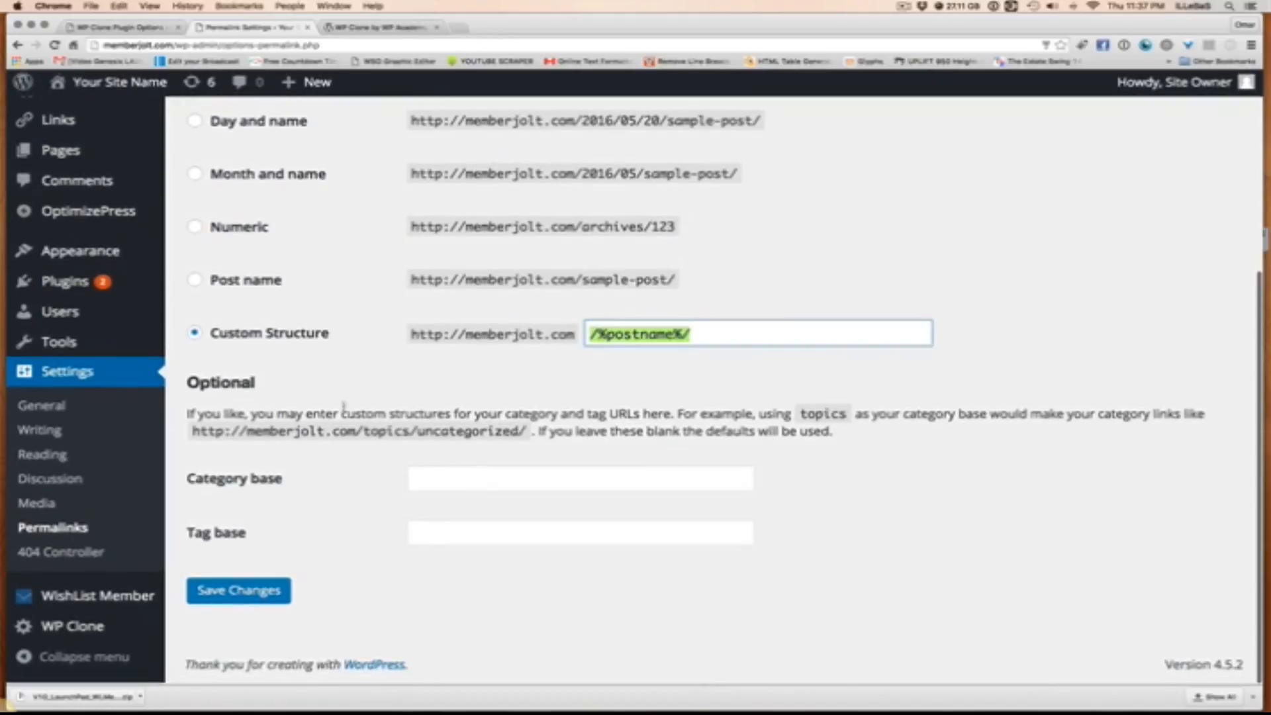
click(236, 593)
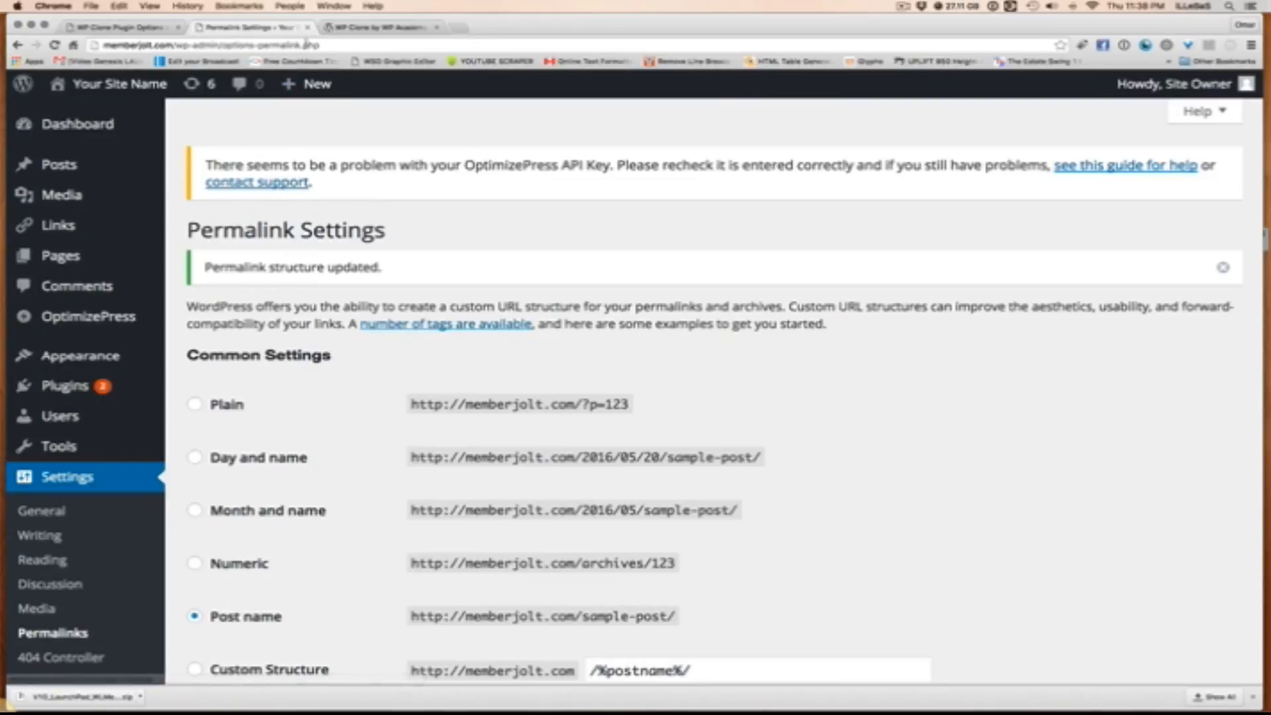
mouse_move(87, 269)
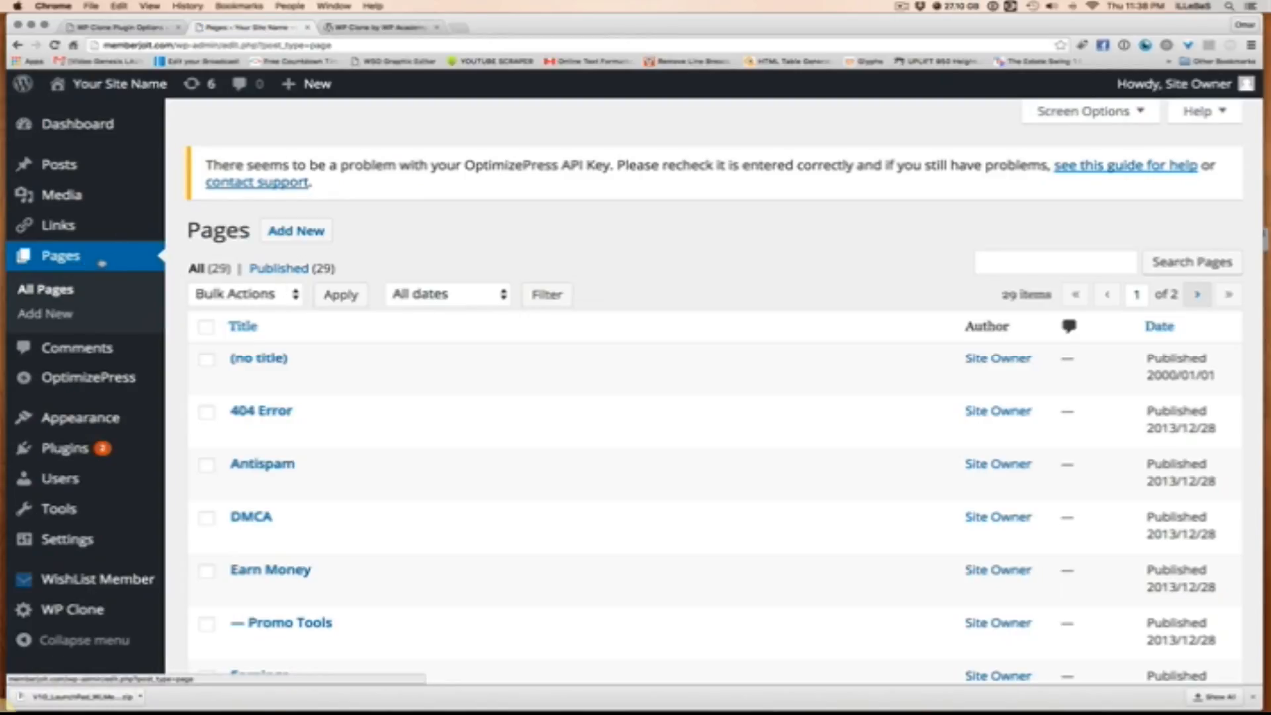
scroll(341, 283, down, 13)
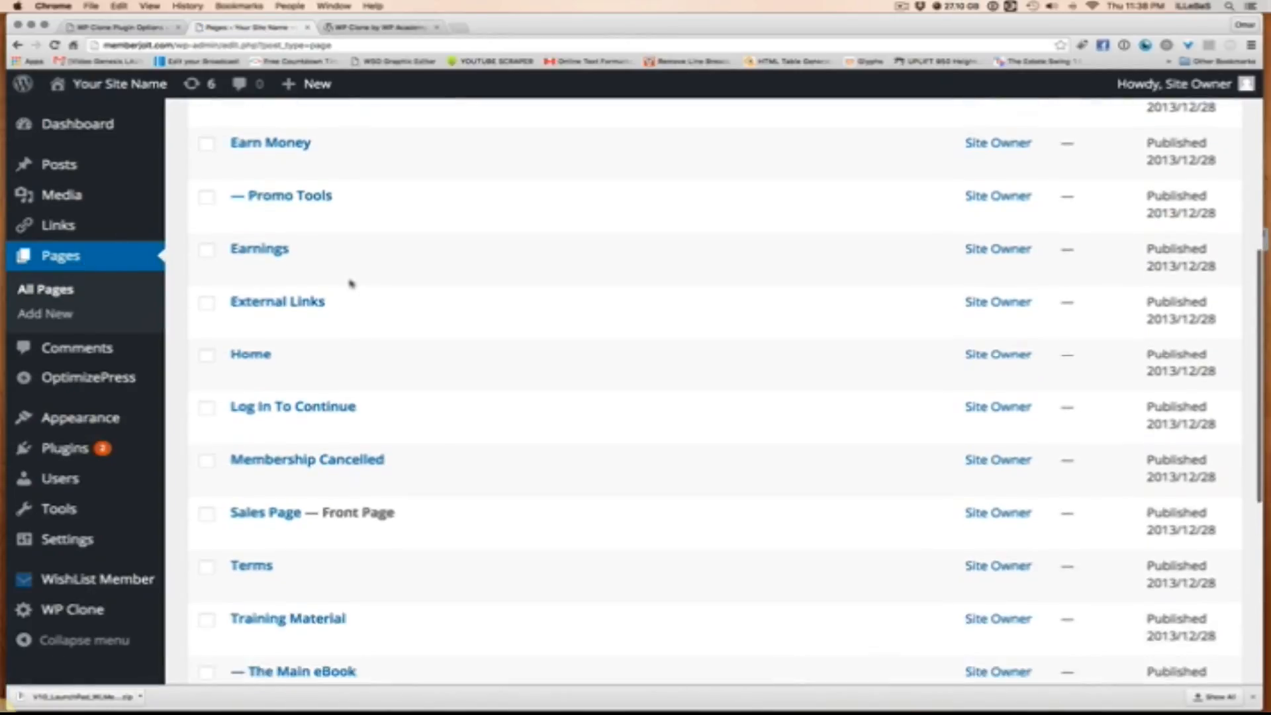
scroll(351, 283, up, 13)
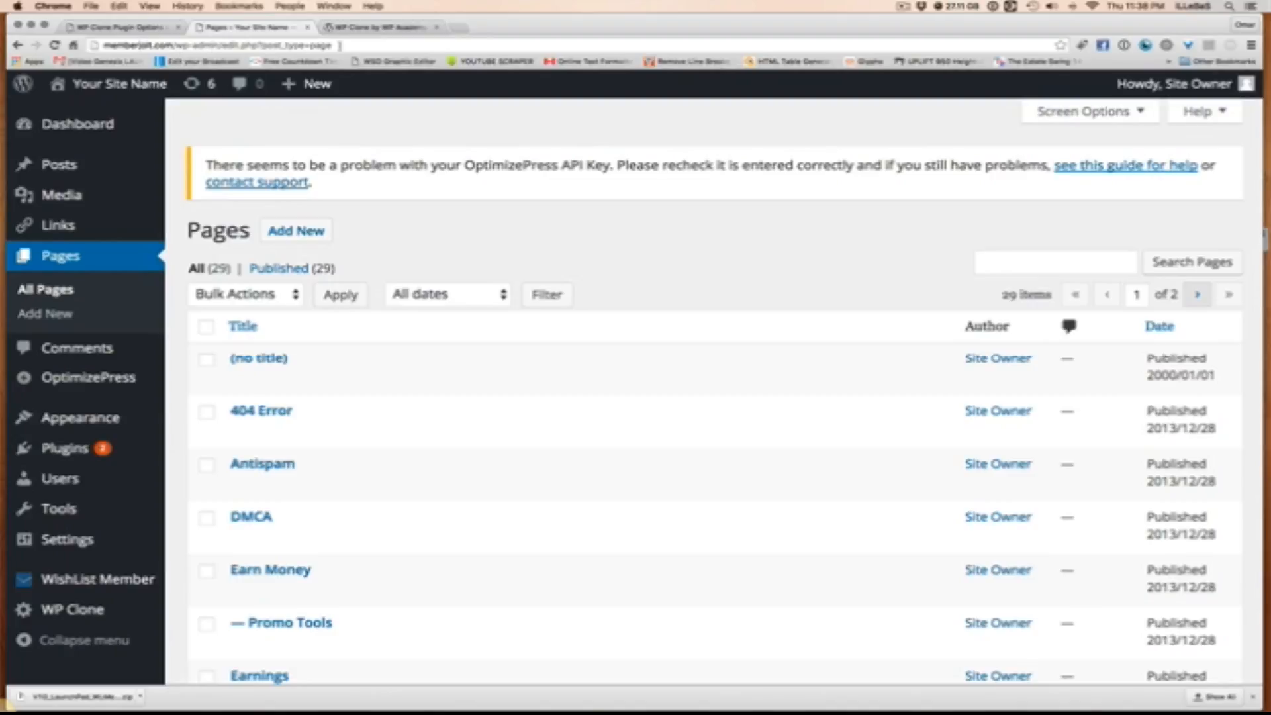
click(458, 28)
Step: Load memberjolt.com/home in the new Chrome tab
text(m)
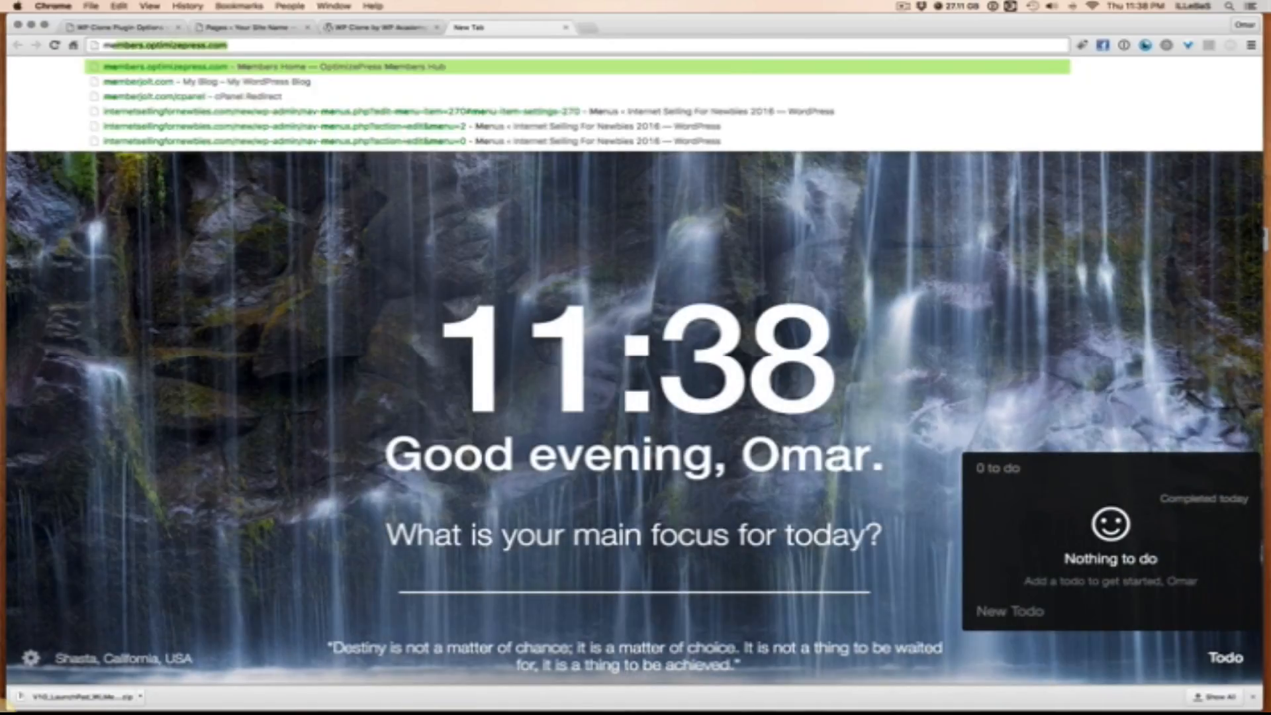
text(emberjolt.com)
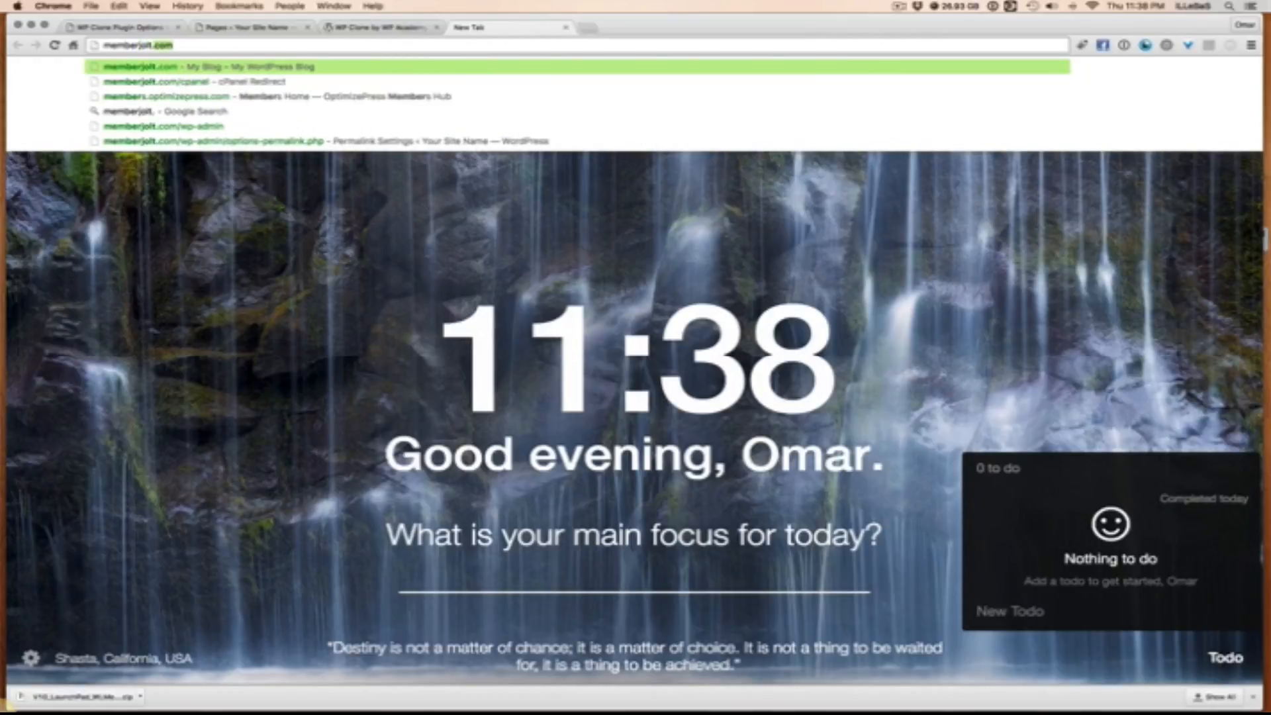
text(/home)
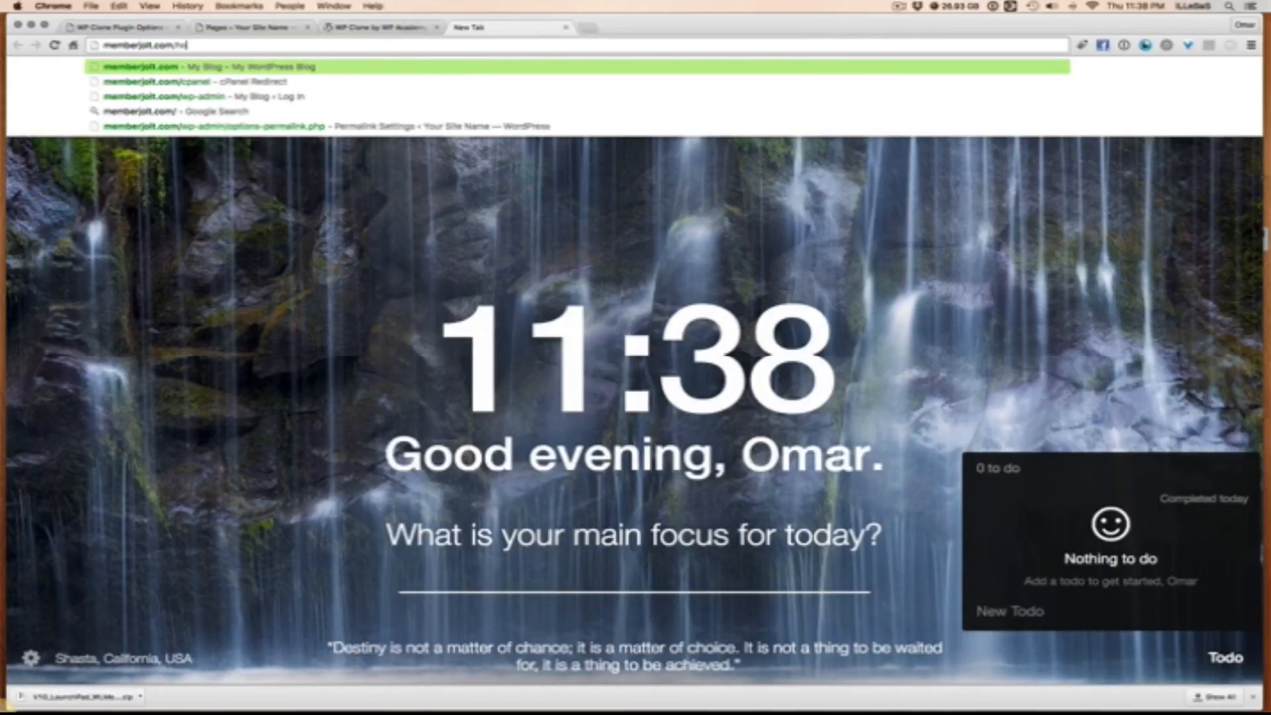
key(Return)
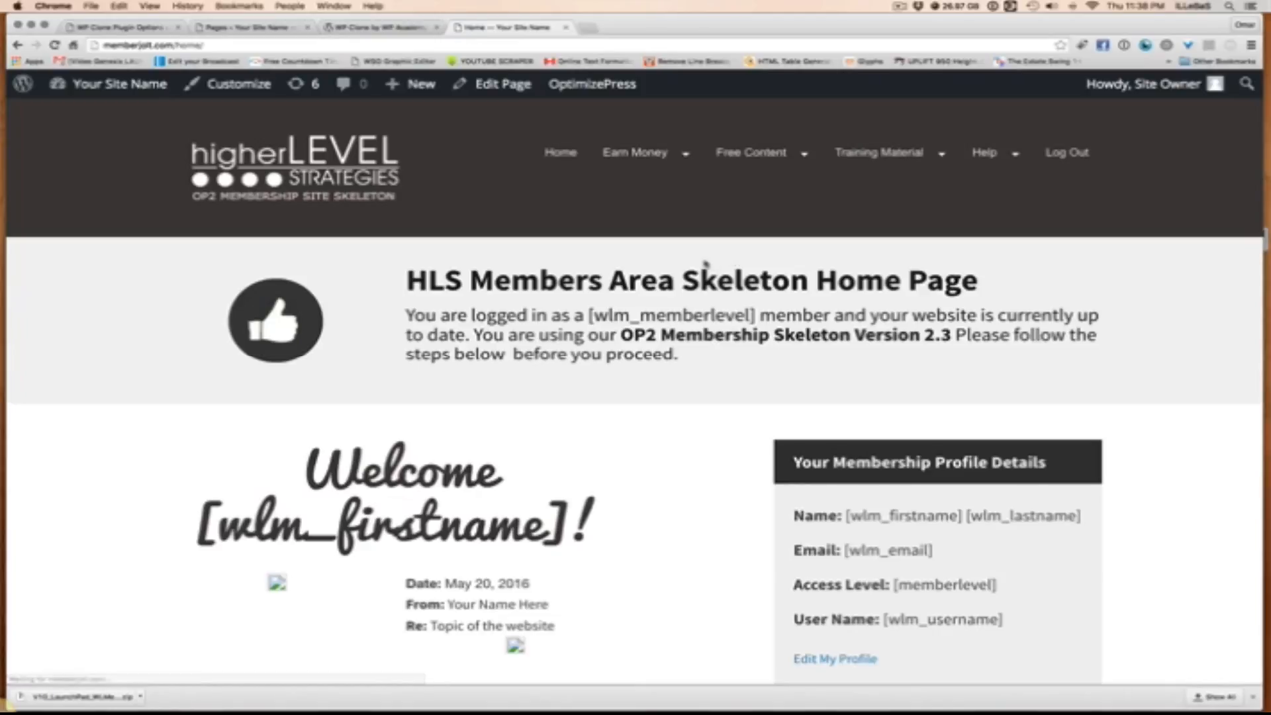
Step: Scroll through the members home page, checking its [wlm_firstname]! greeting placeholder
scroll(713, 264, down, 10)
scroll(706, 265, up, 10)
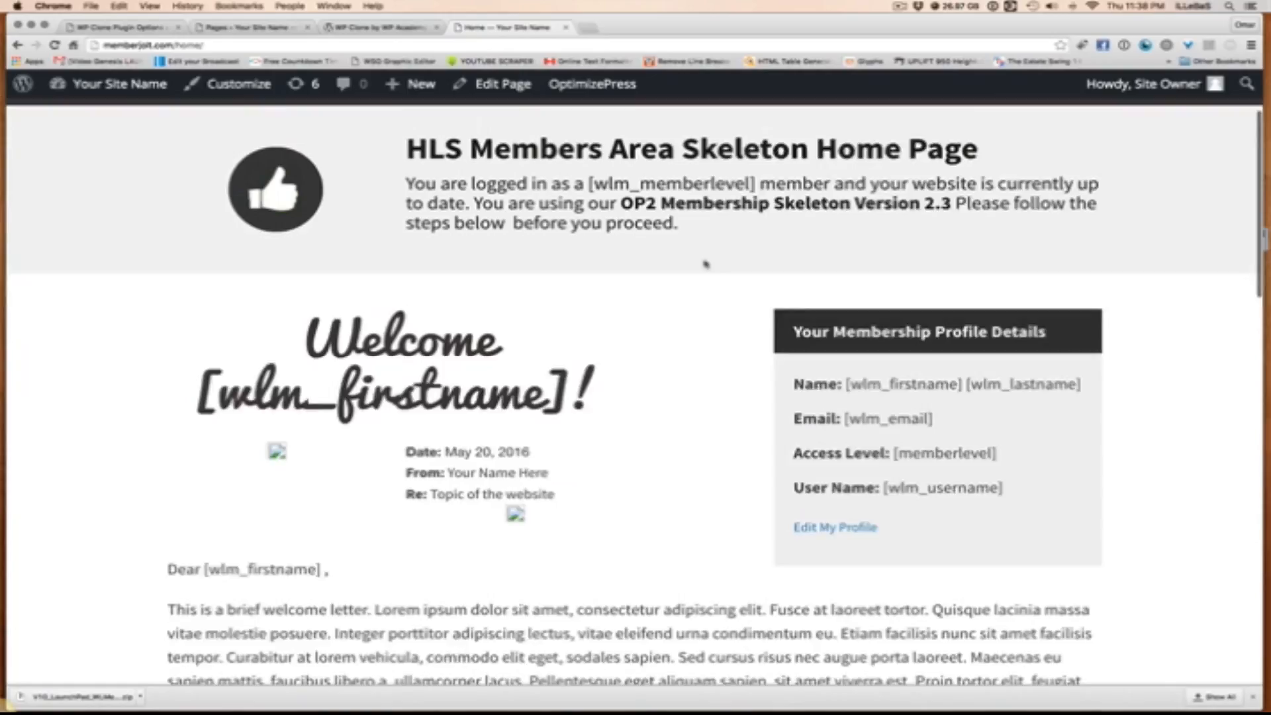
drag(589, 437, 199, 413)
click(520, 405)
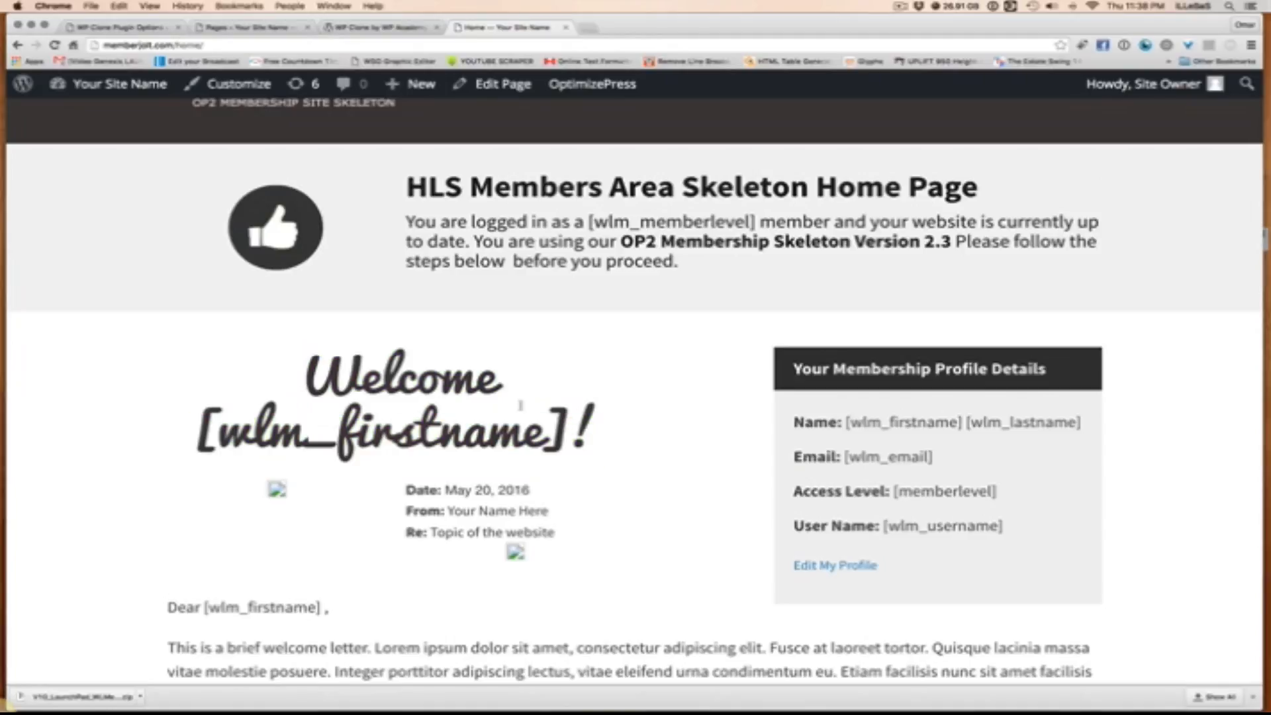
scroll(521, 405, down, 10)
scroll(520, 405, down, 5)
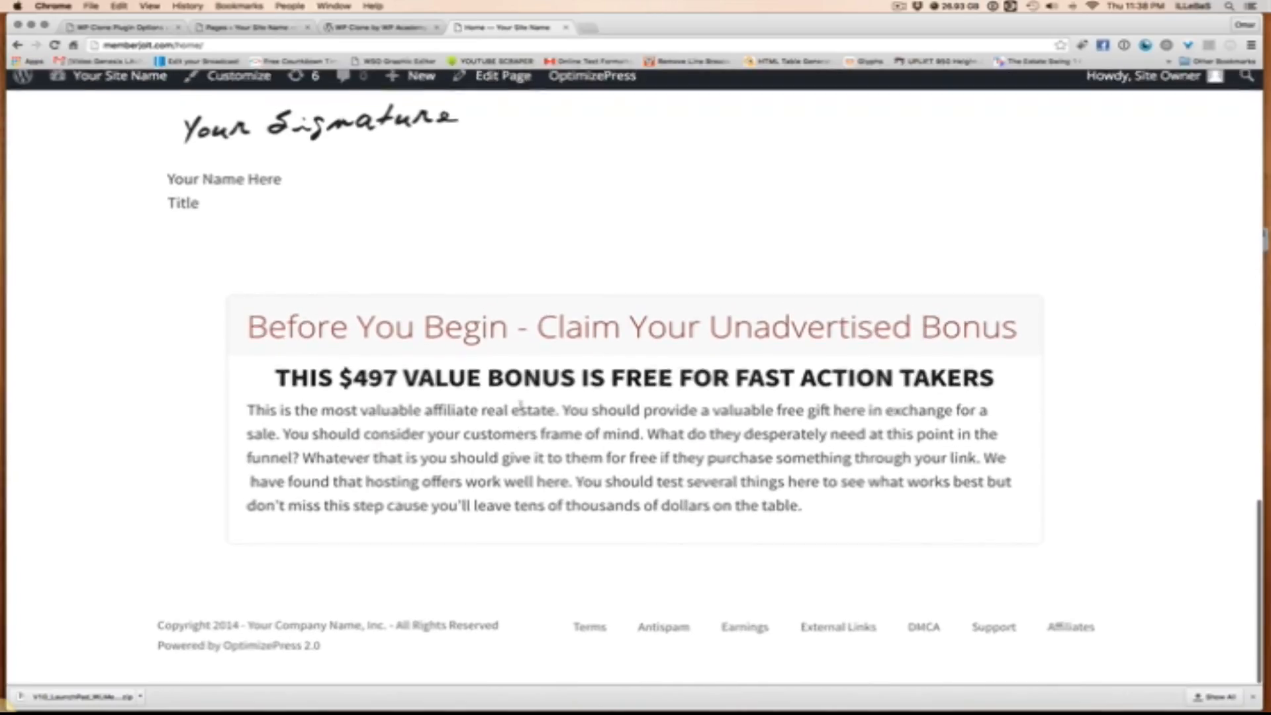
scroll(520, 405, up, 15)
scroll(520, 405, down, 2)
scroll(520, 405, down, 1)
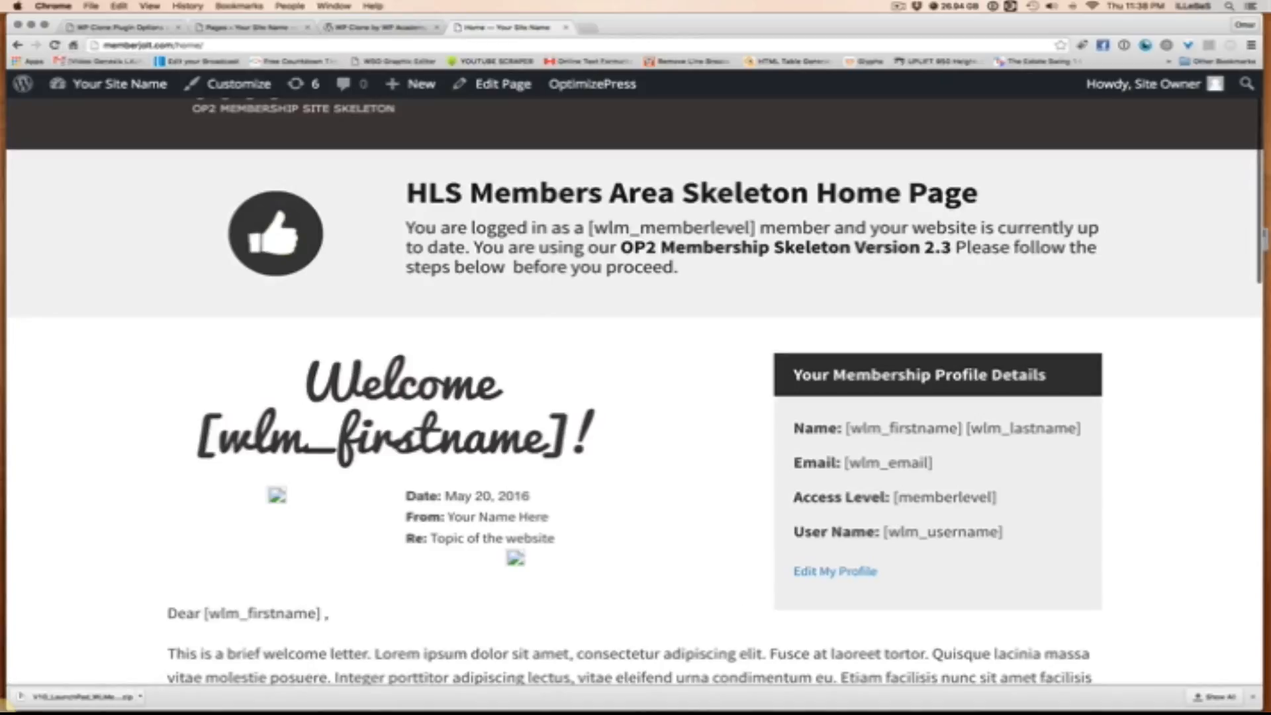
scroll(480, 174, up, 3)
mouse_move(613, 162)
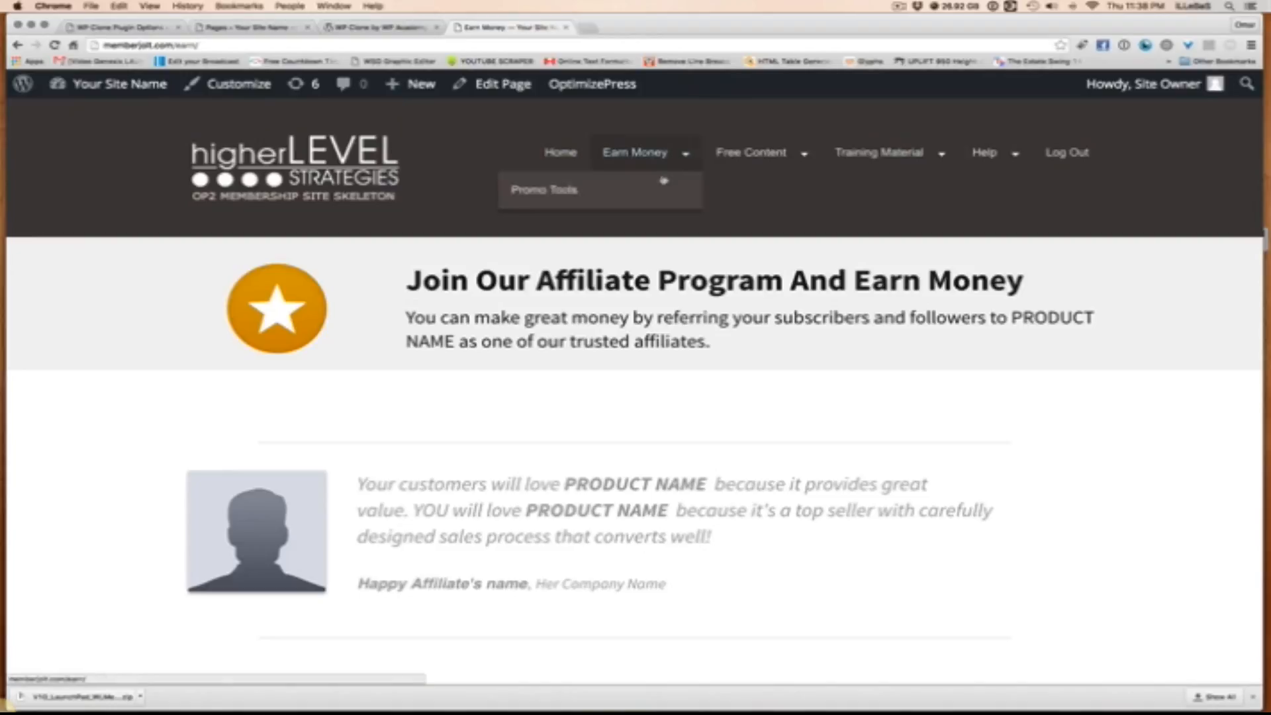
click(561, 157)
scroll(611, 244, down, 10)
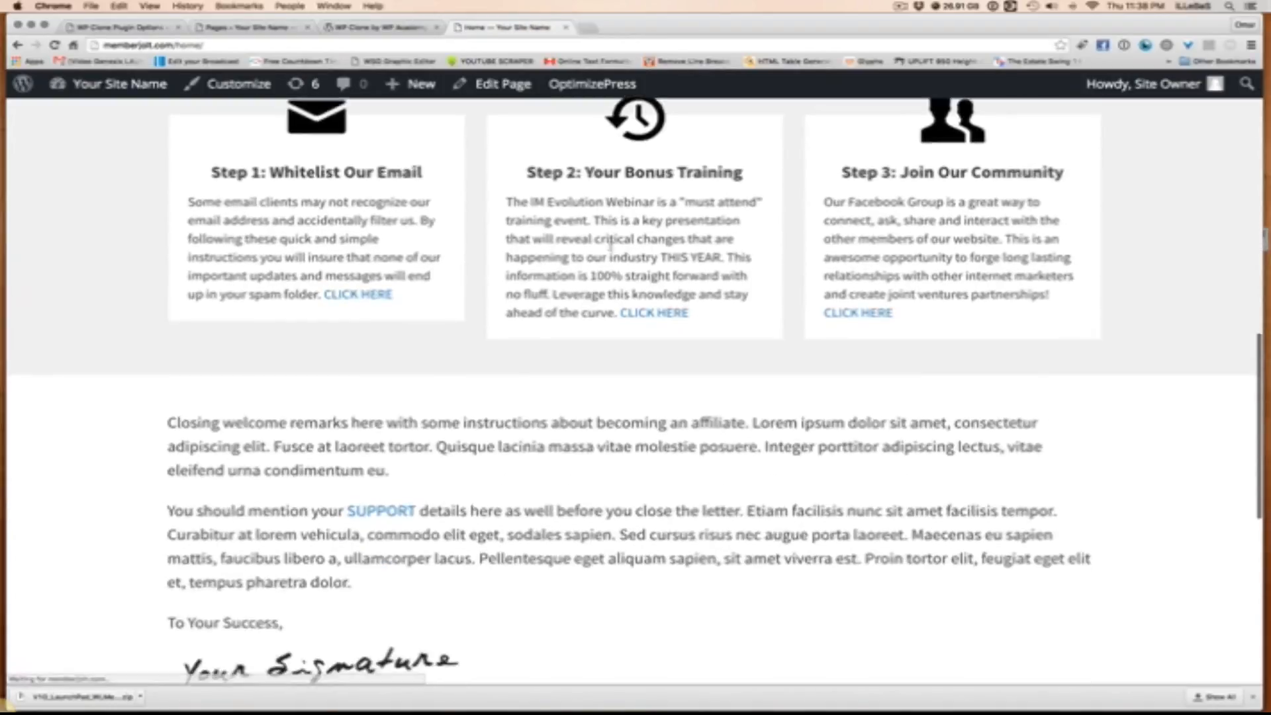
scroll(610, 244, down, 5)
scroll(611, 243, up, 20)
mouse_move(715, 164)
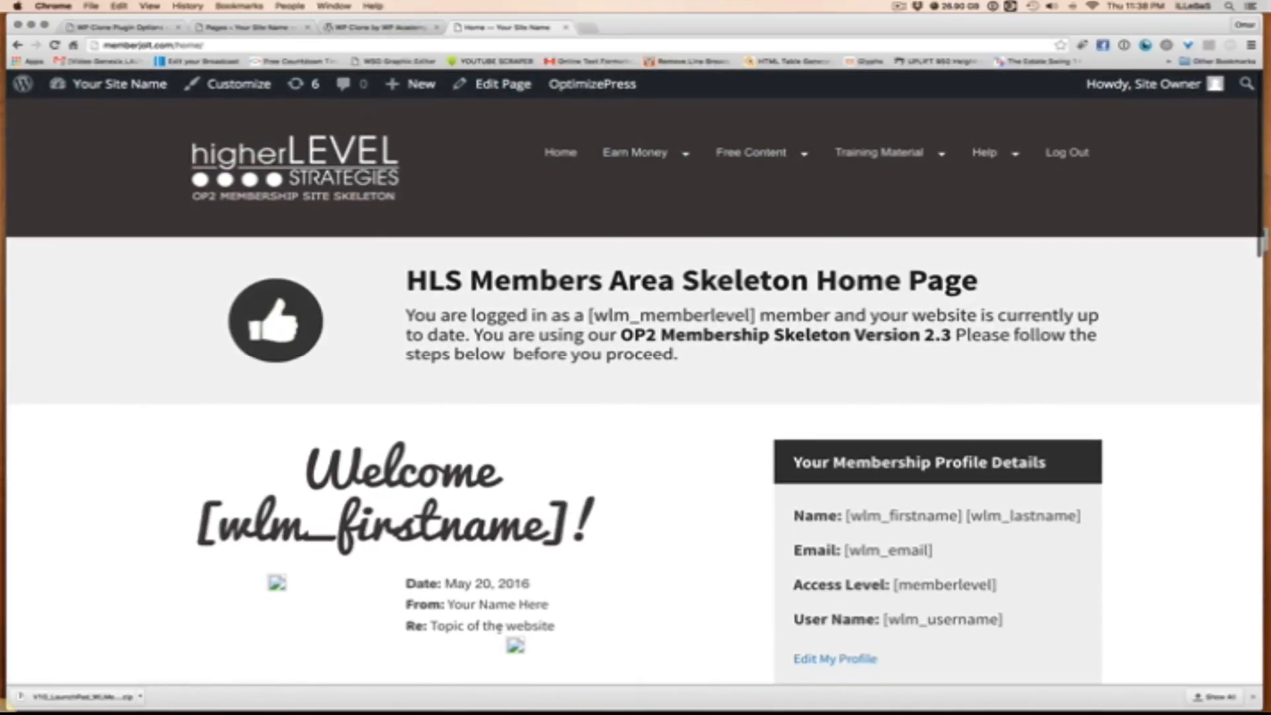
scroll(496, 653, down, 3)
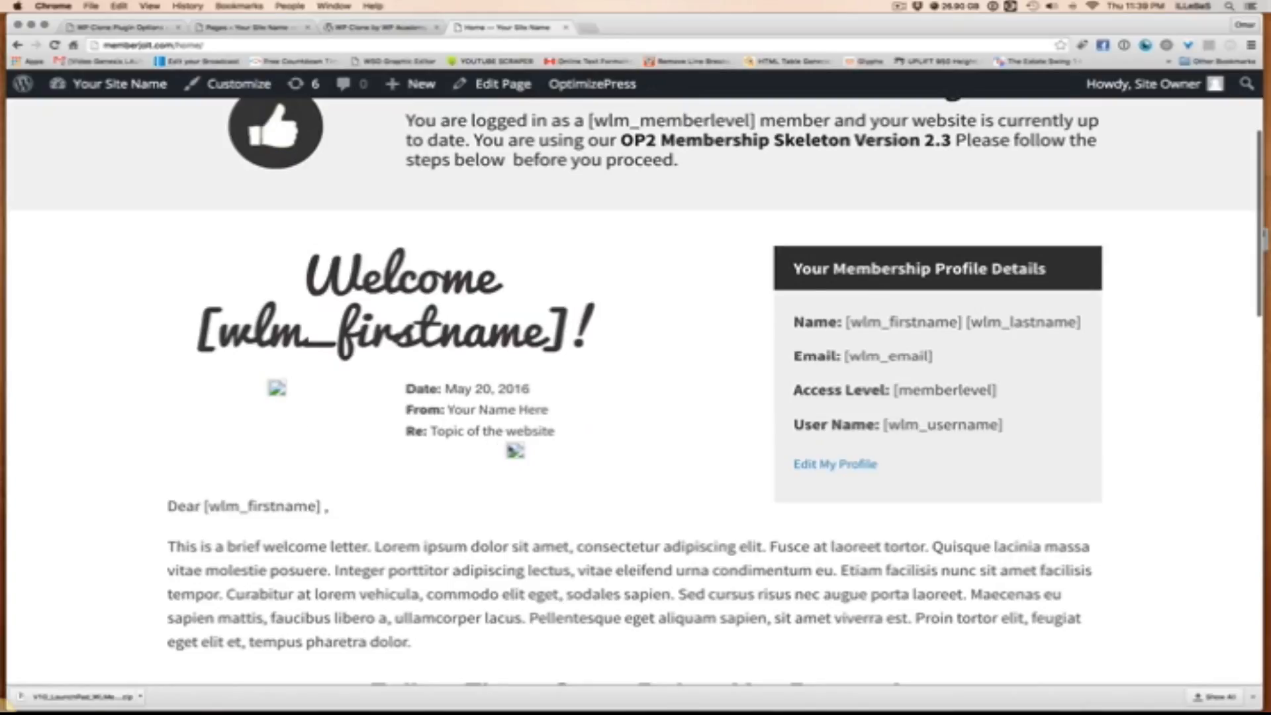
scroll(470, 356, up, 3)
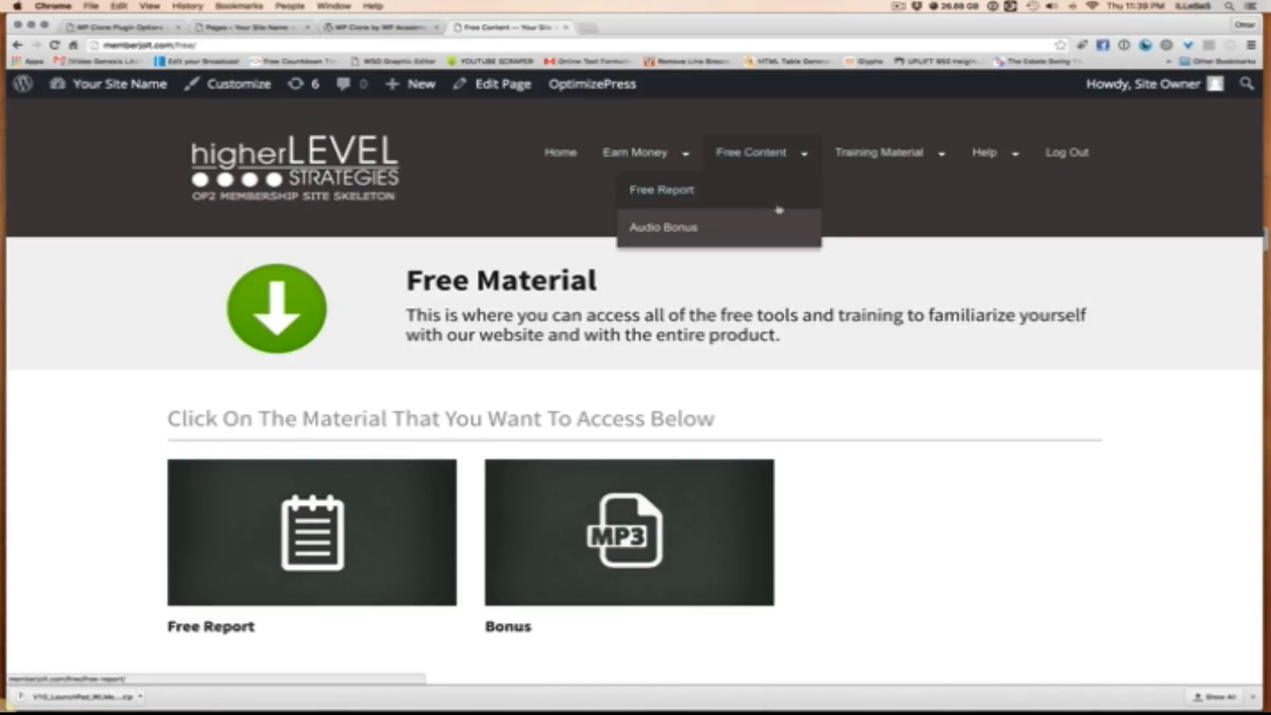
Step: Review the Free Report page, then open The Main eBook page
click(721, 190)
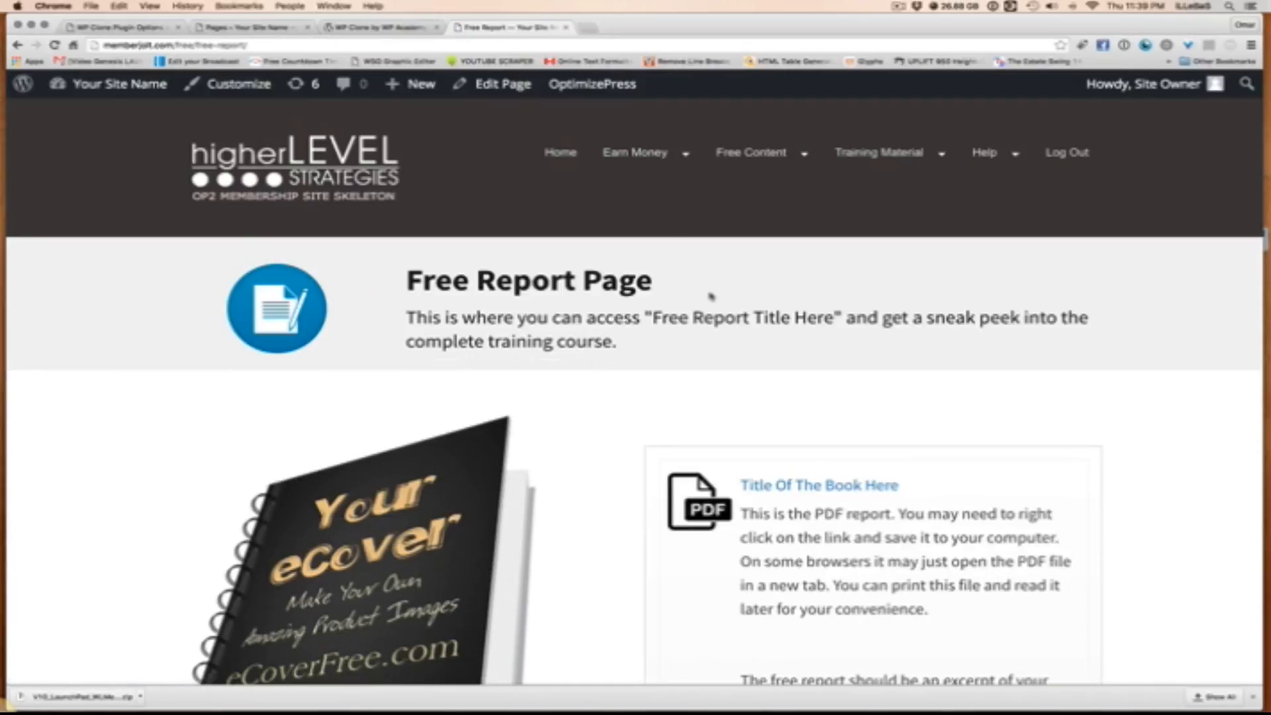
scroll(709, 292, down, 10)
scroll(709, 296, down, 5)
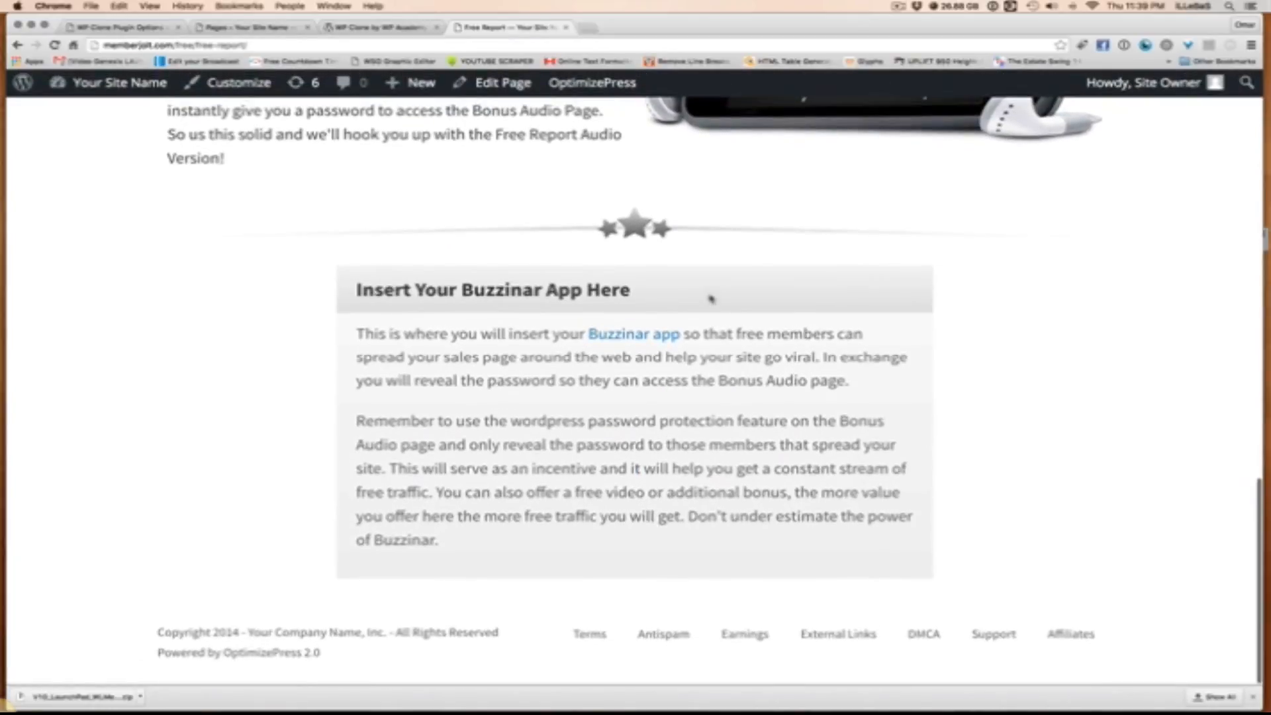
scroll(709, 296, up, 20)
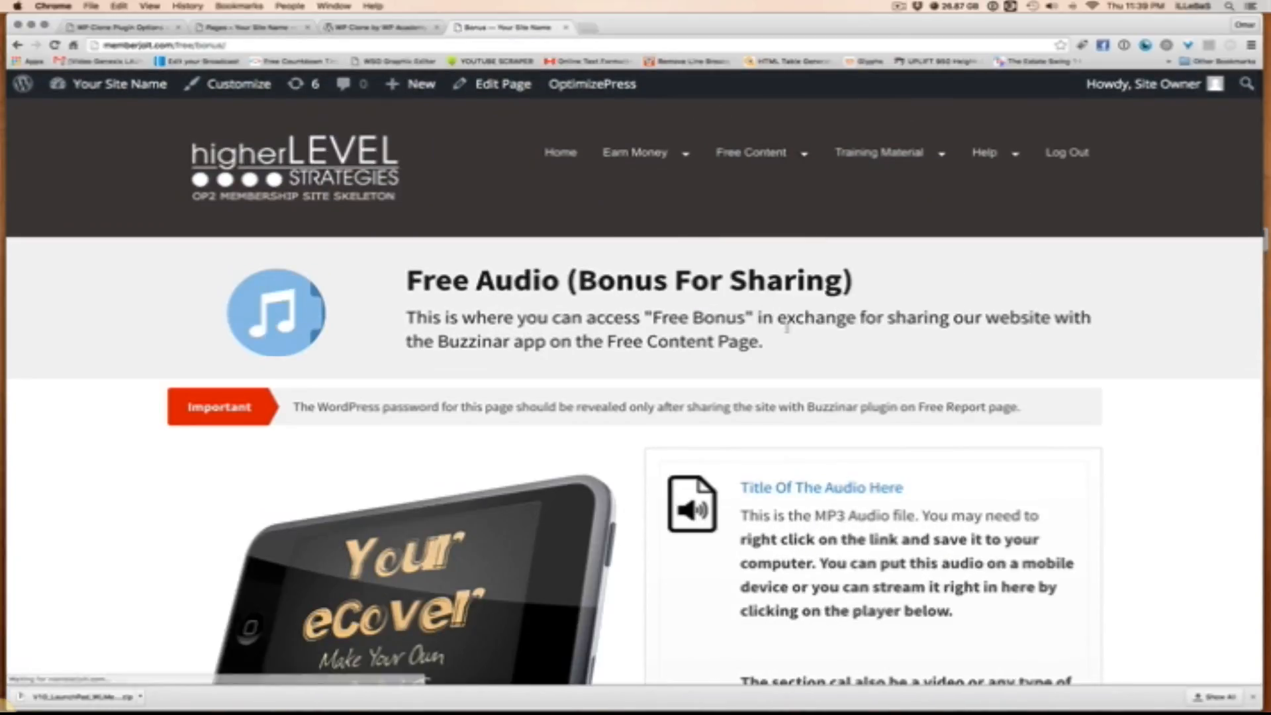
scroll(771, 368, down, 10)
scroll(772, 367, up, 12)
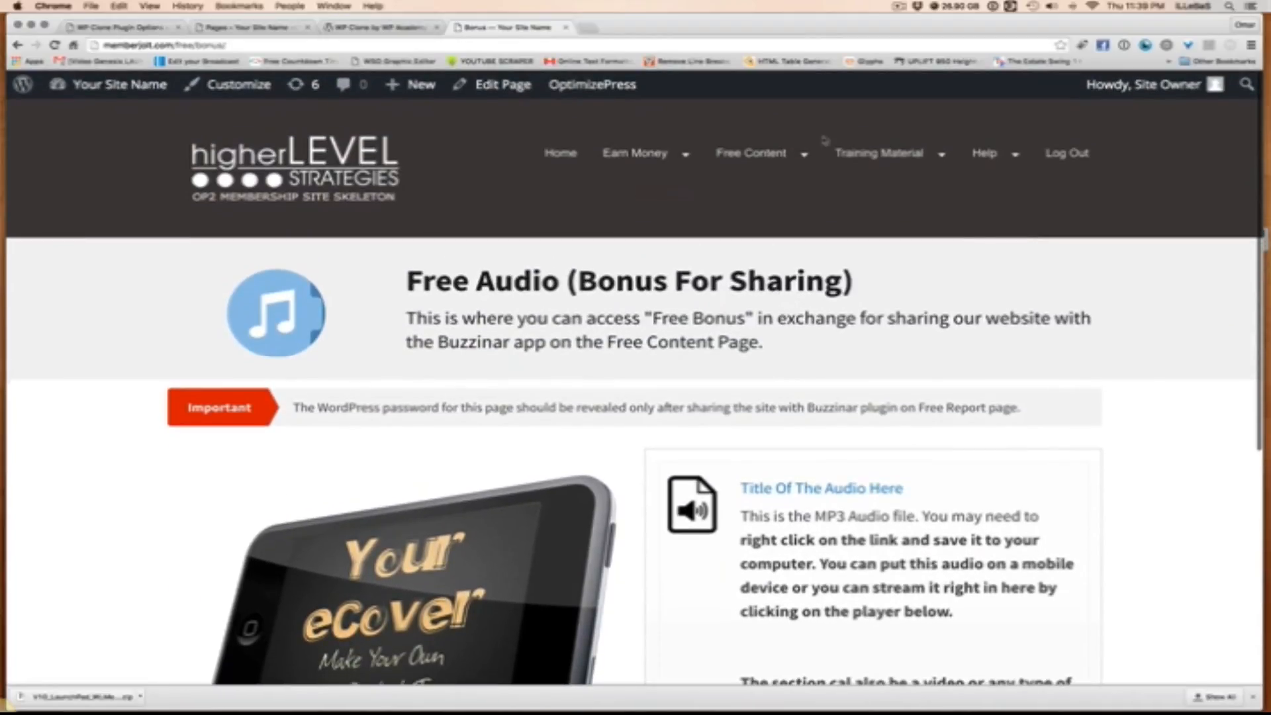
mouse_move(861, 153)
click(835, 193)
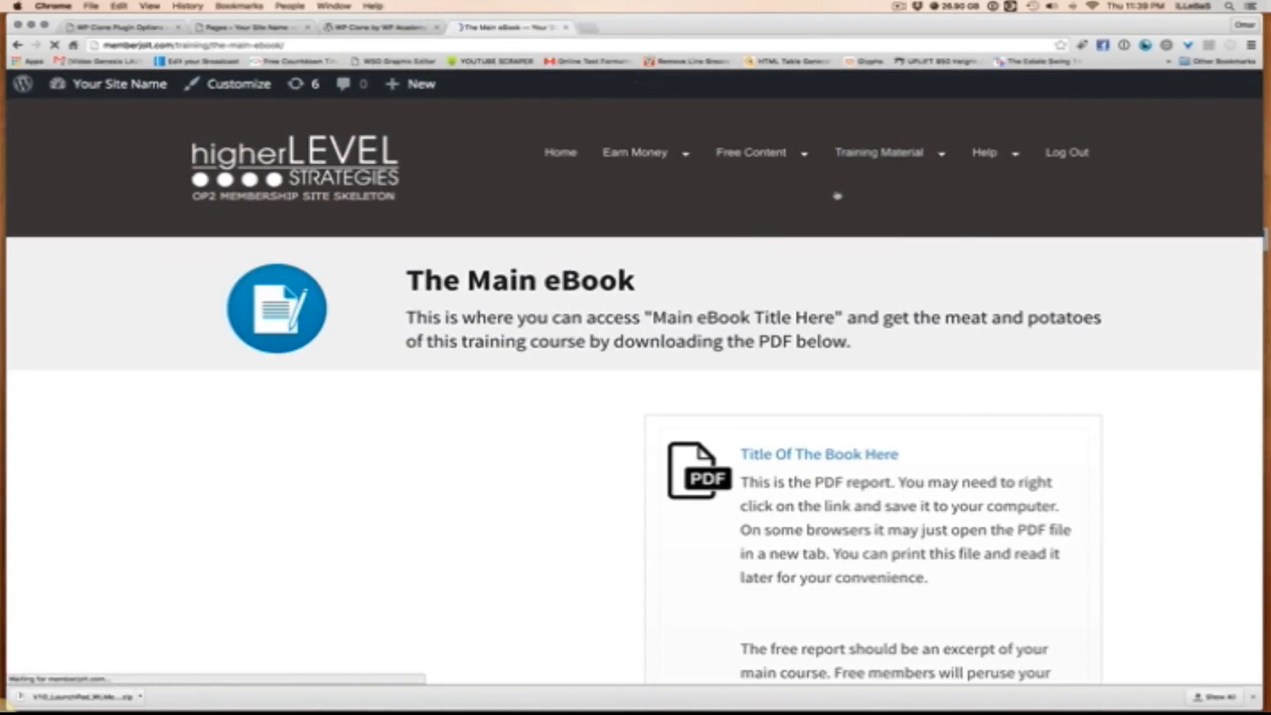
Step: Review the Training Material overview and the Audio Course page
click(876, 152)
scroll(787, 401, down, 5)
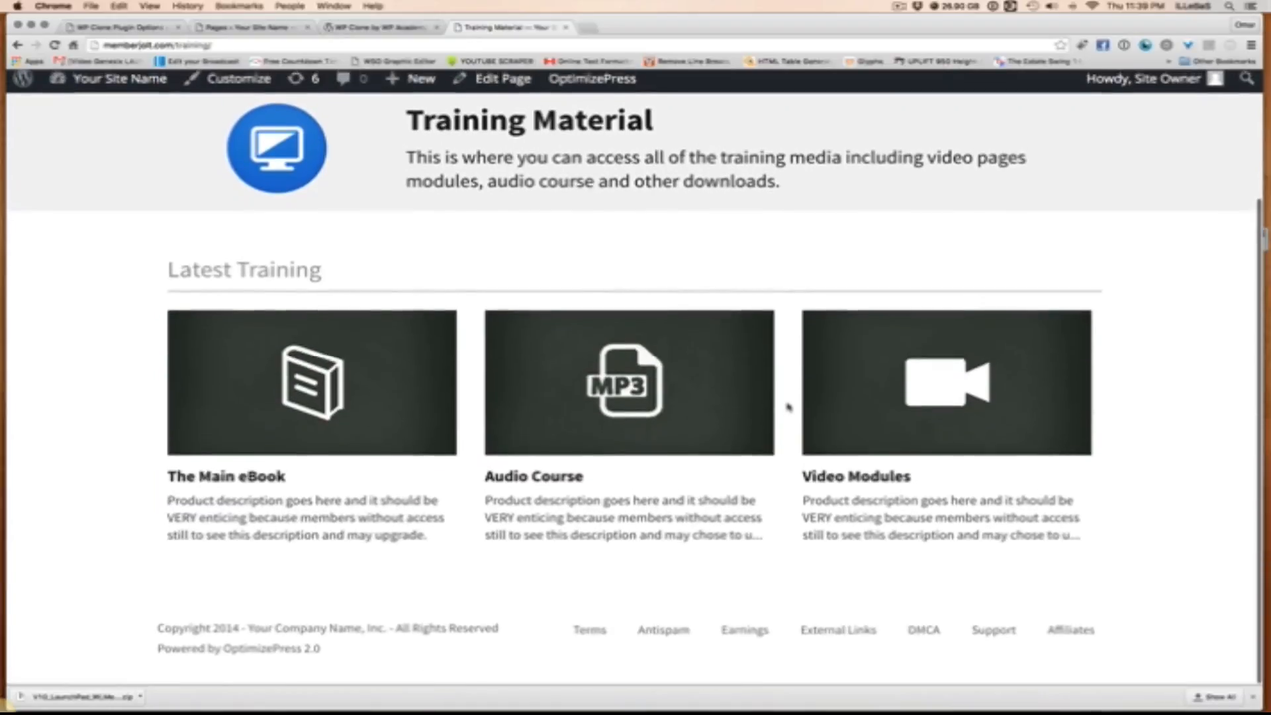
scroll(843, 320, up, 6)
mouse_move(880, 155)
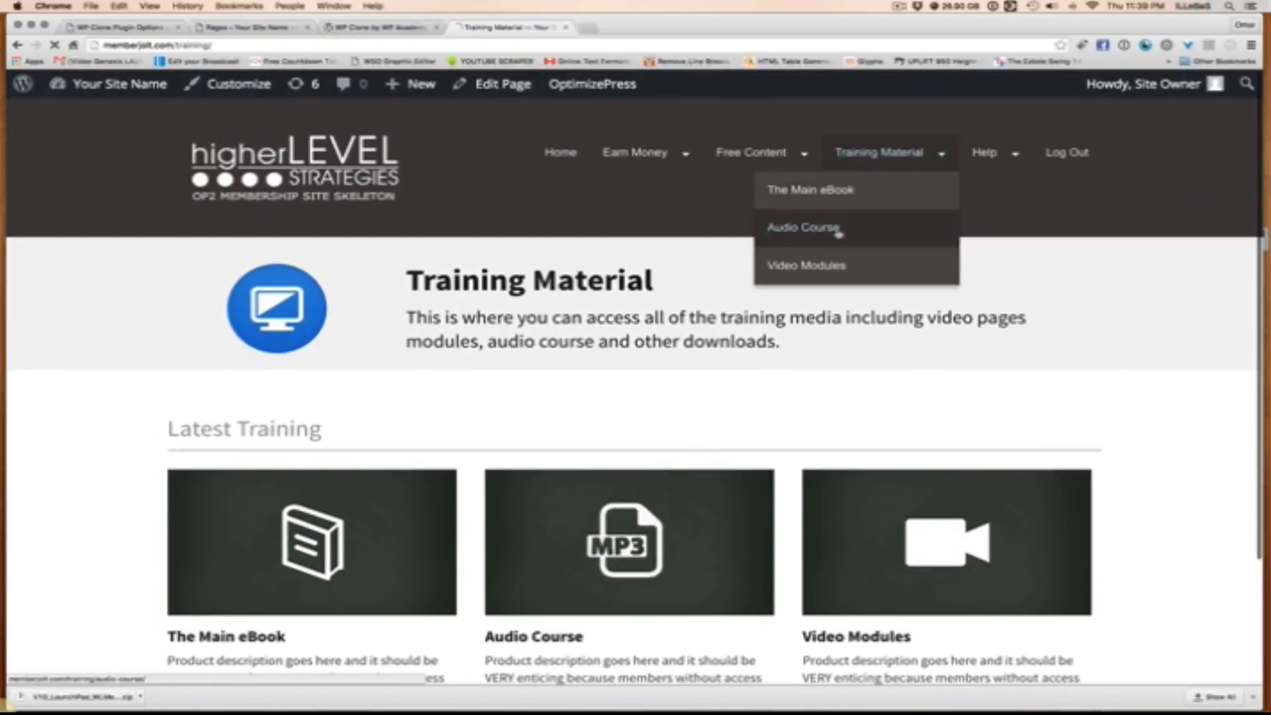
click(838, 229)
scroll(828, 430, down, 4)
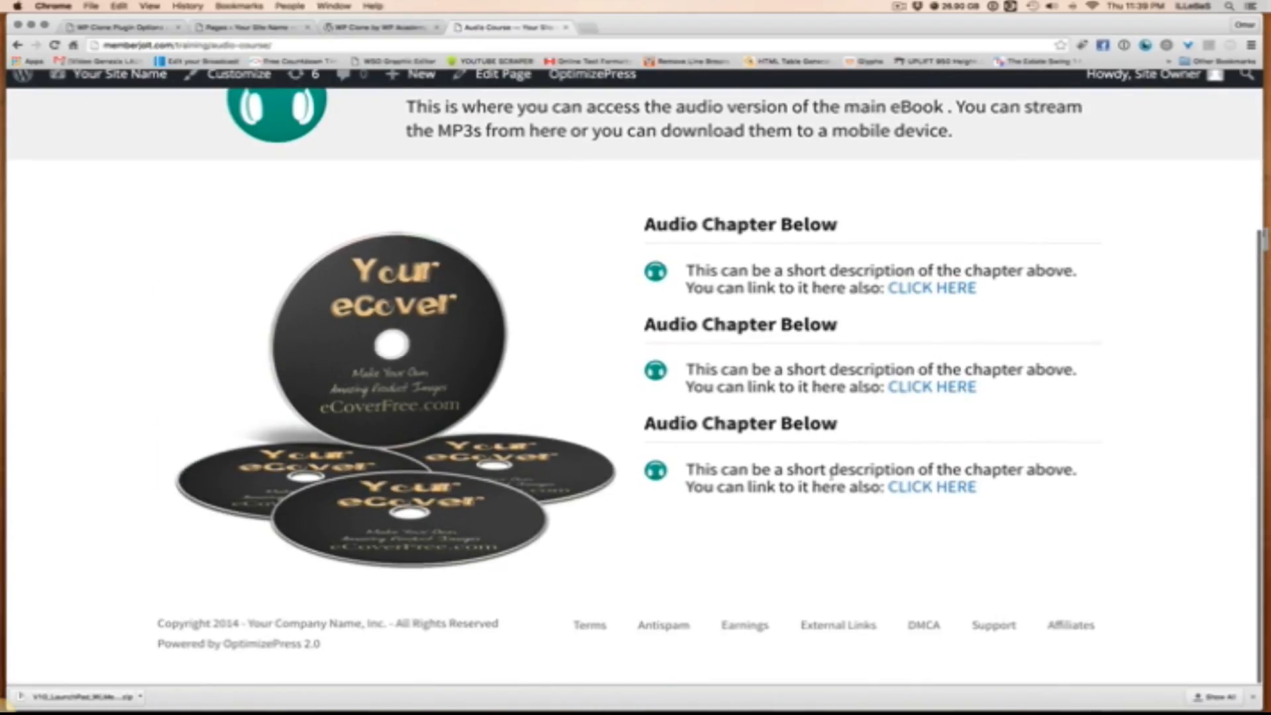
scroll(831, 472, up, 4)
Step: Review the Video Modules page and its Module 1 and Module 2 training pages
mouse_move(869, 154)
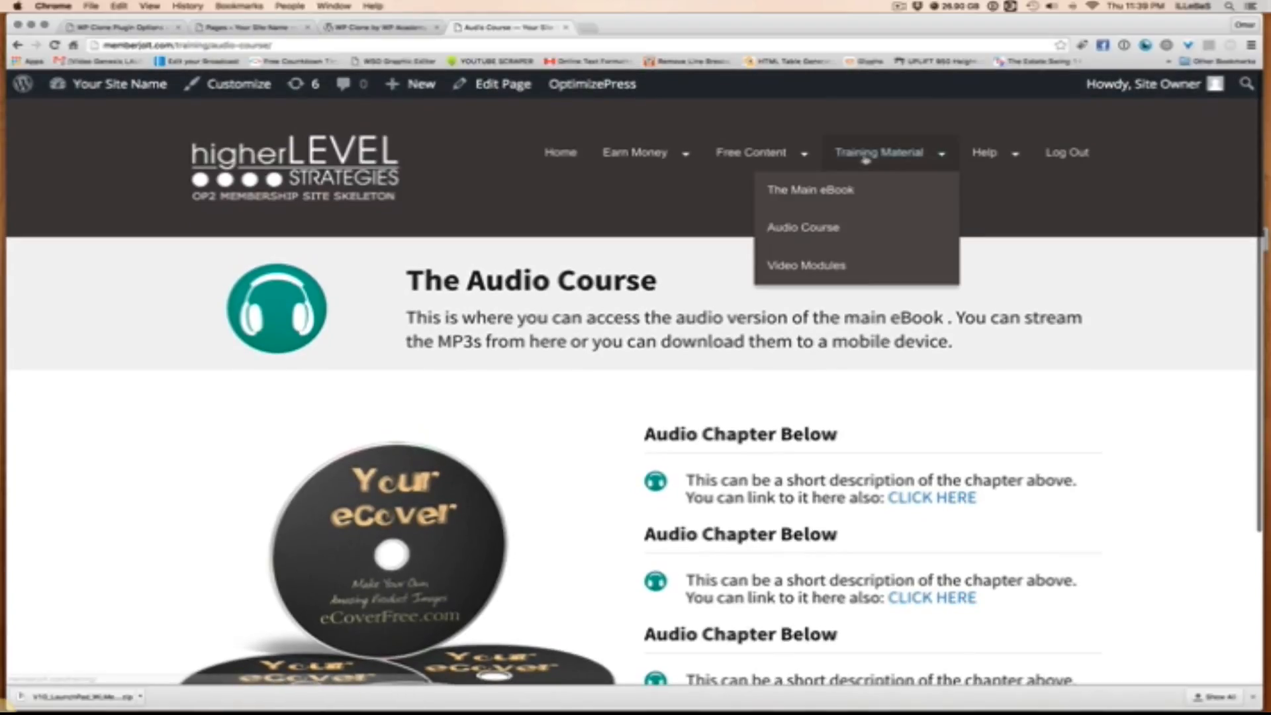
click(822, 266)
scroll(318, 391, down, 3)
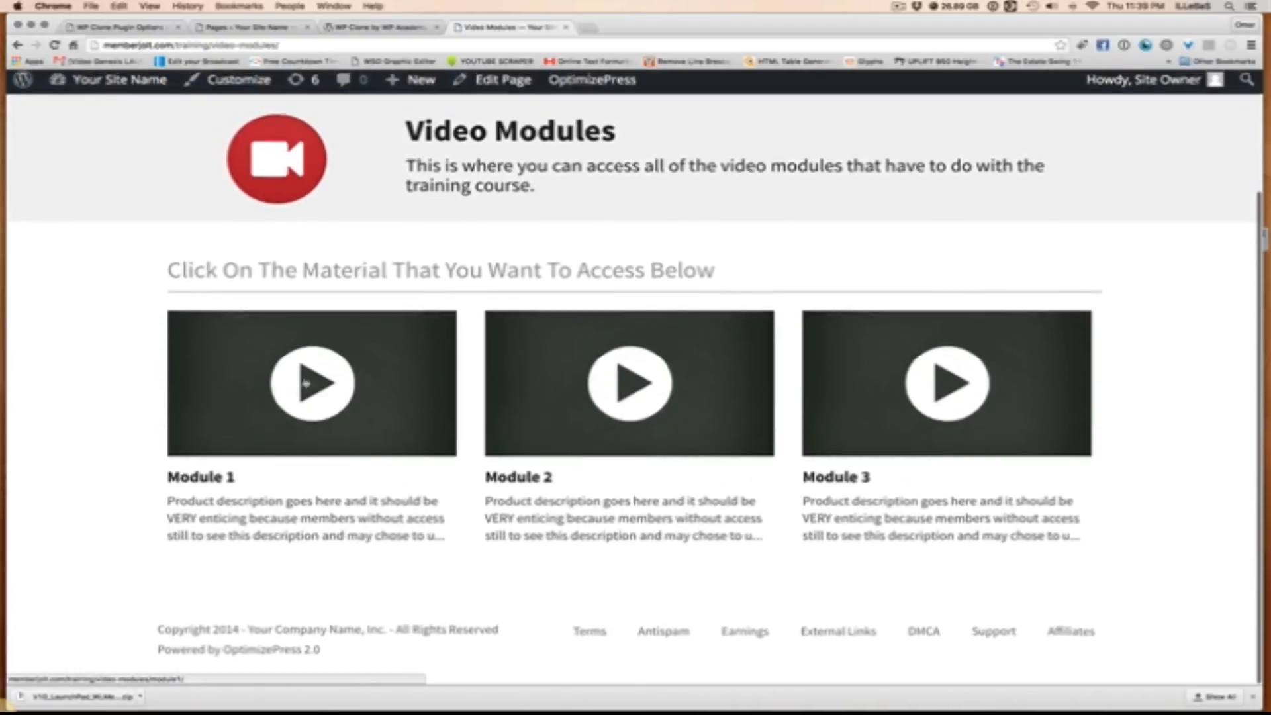
click(288, 376)
scroll(851, 502, down, 10)
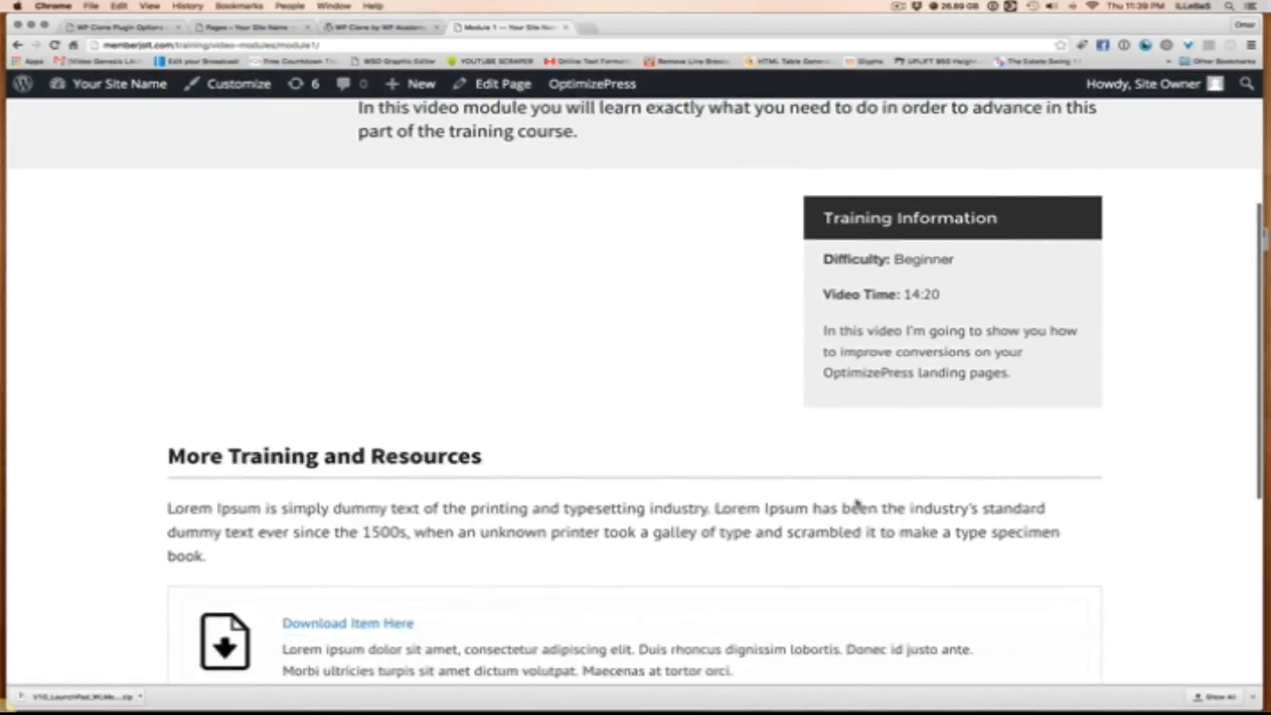
scroll(854, 501, up, 10)
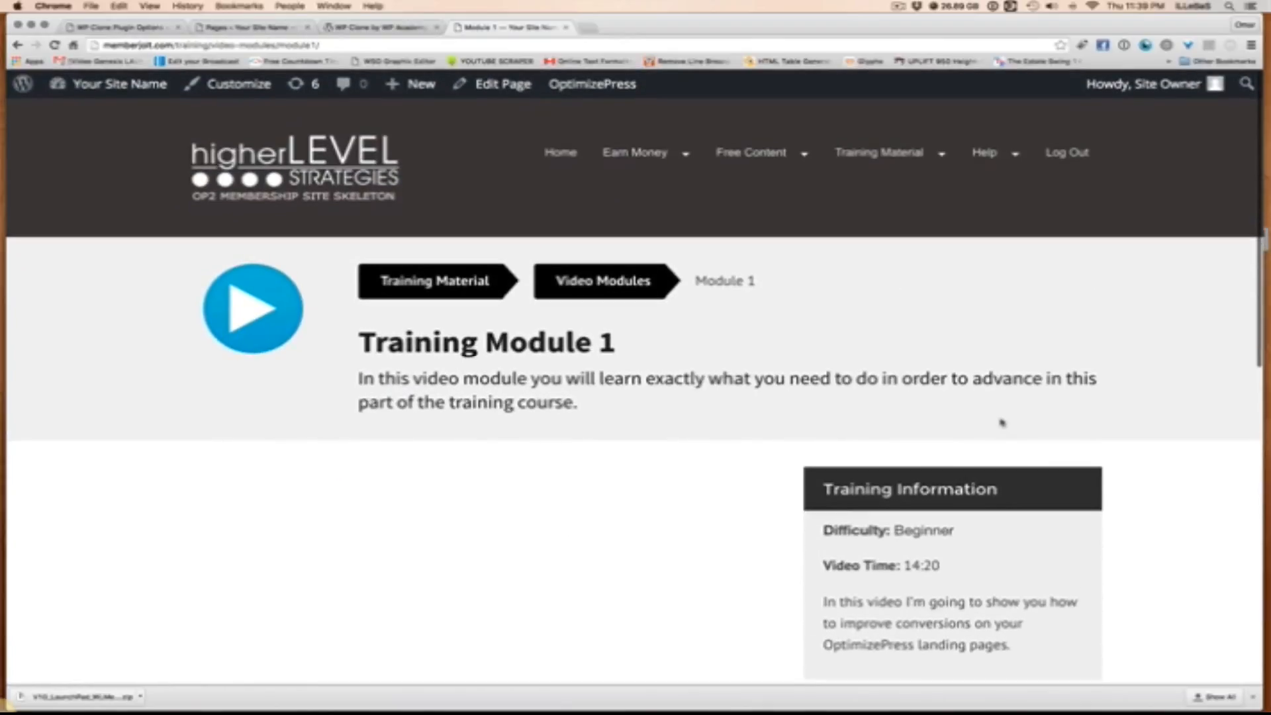
scroll(669, 325, down, 2)
scroll(669, 325, down, 2)
scroll(419, 404, up, 5)
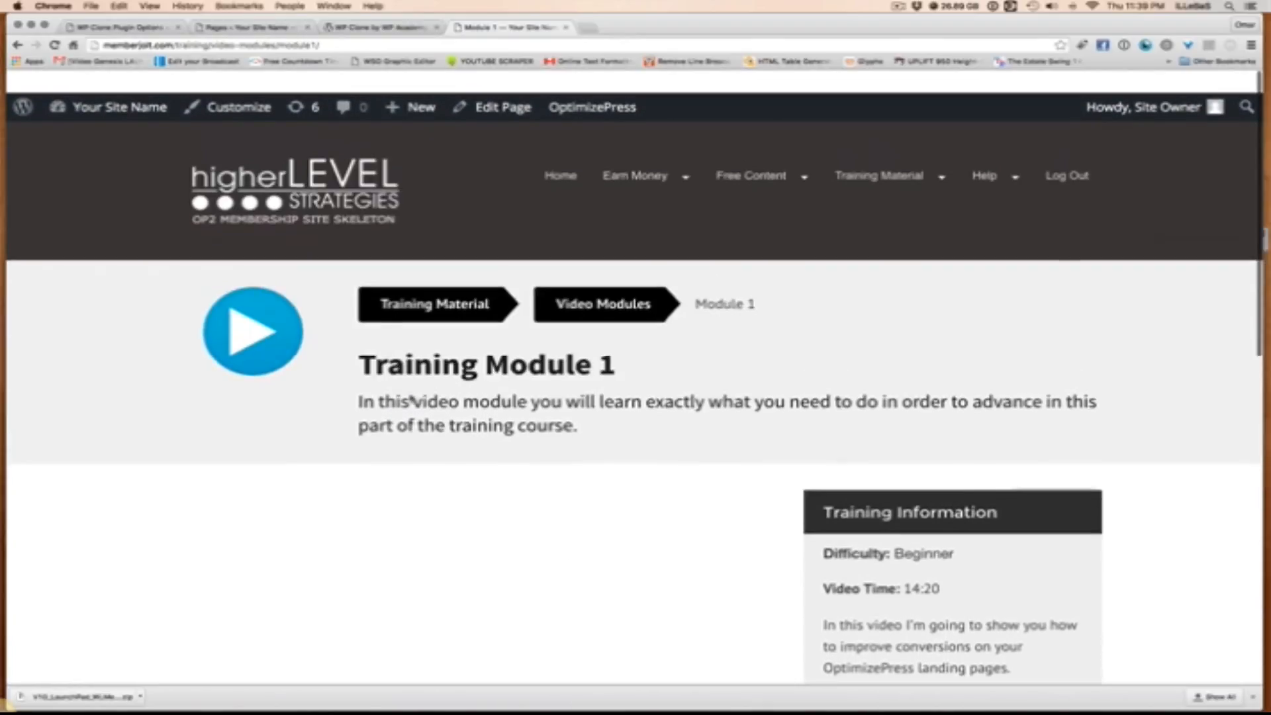
mouse_move(880, 152)
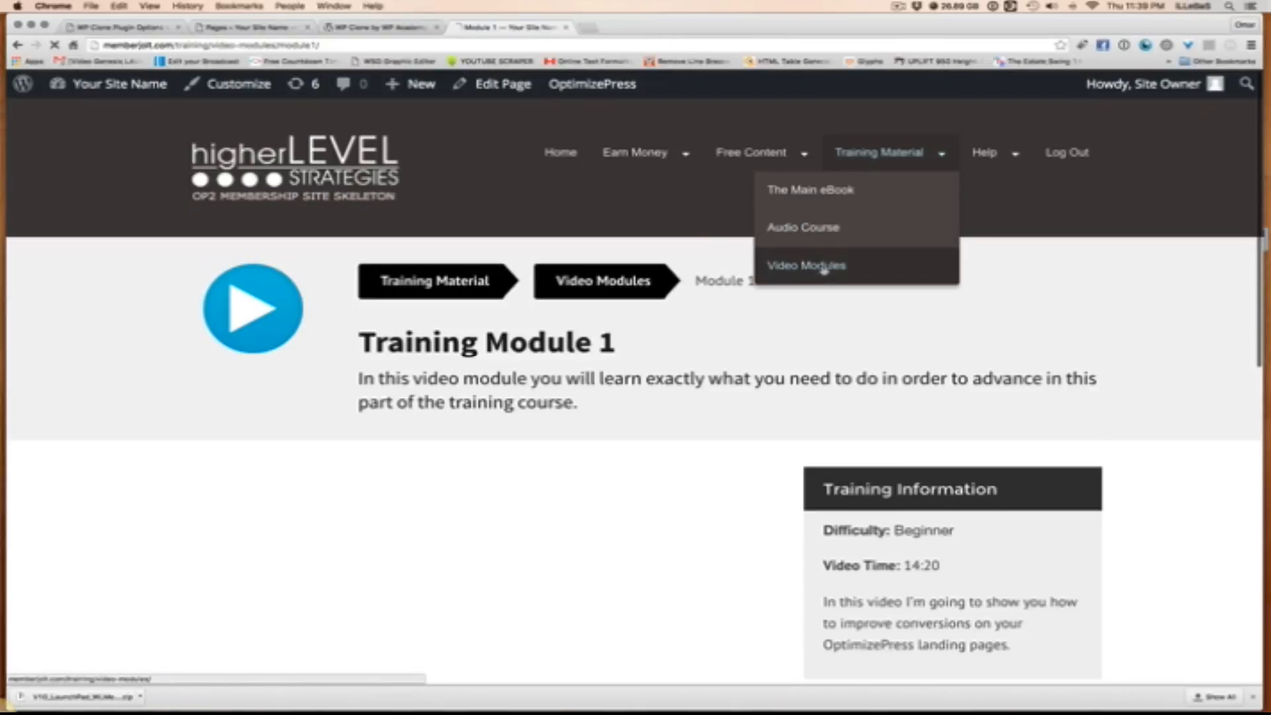
click(824, 267)
click(607, 531)
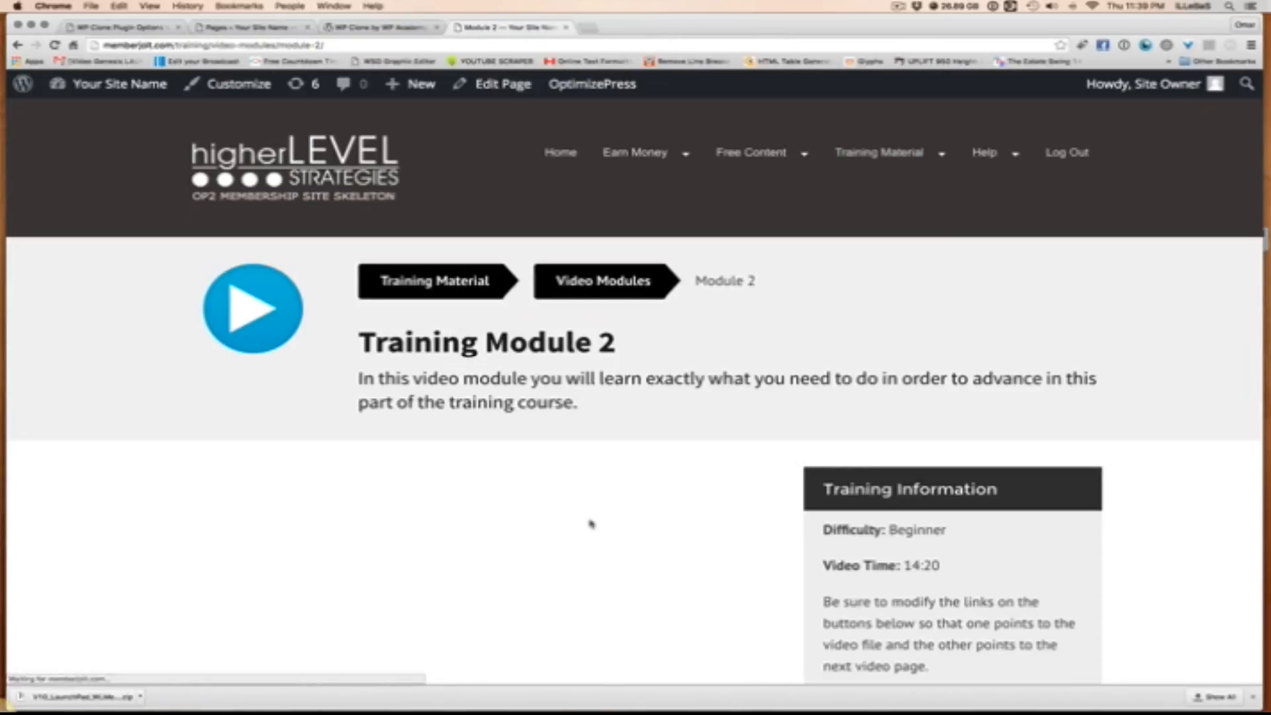
scroll(706, 482, down, 10)
scroll(709, 485, up, 10)
scroll(732, 482, down, 5)
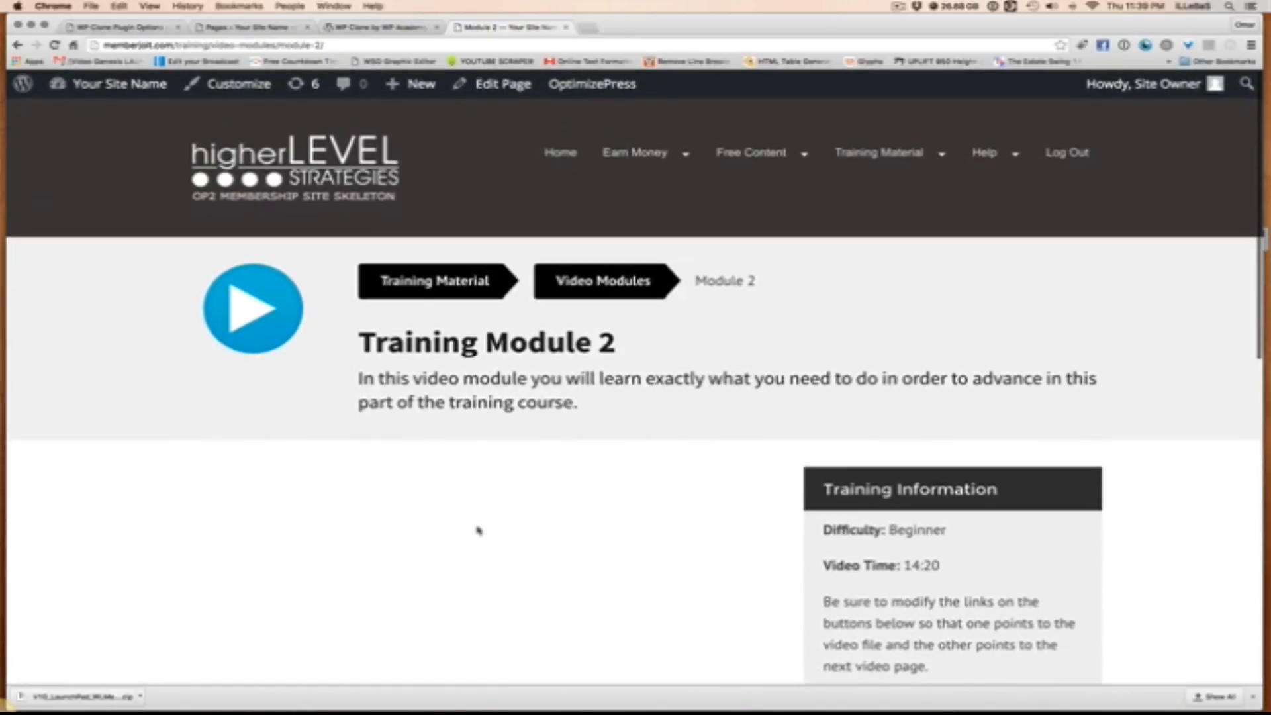
scroll(465, 279, up, 5)
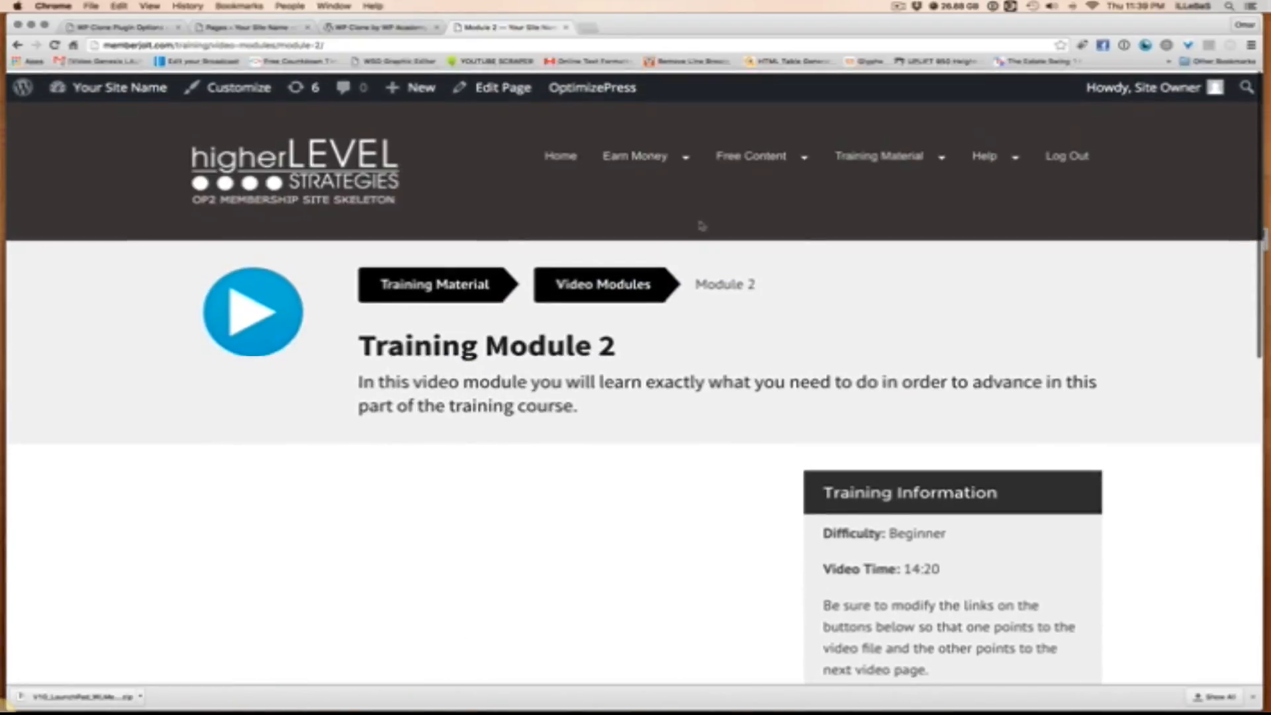
Step: Open the private consultation booking page, then the Submit A Help Ticket page
mouse_move(985, 152)
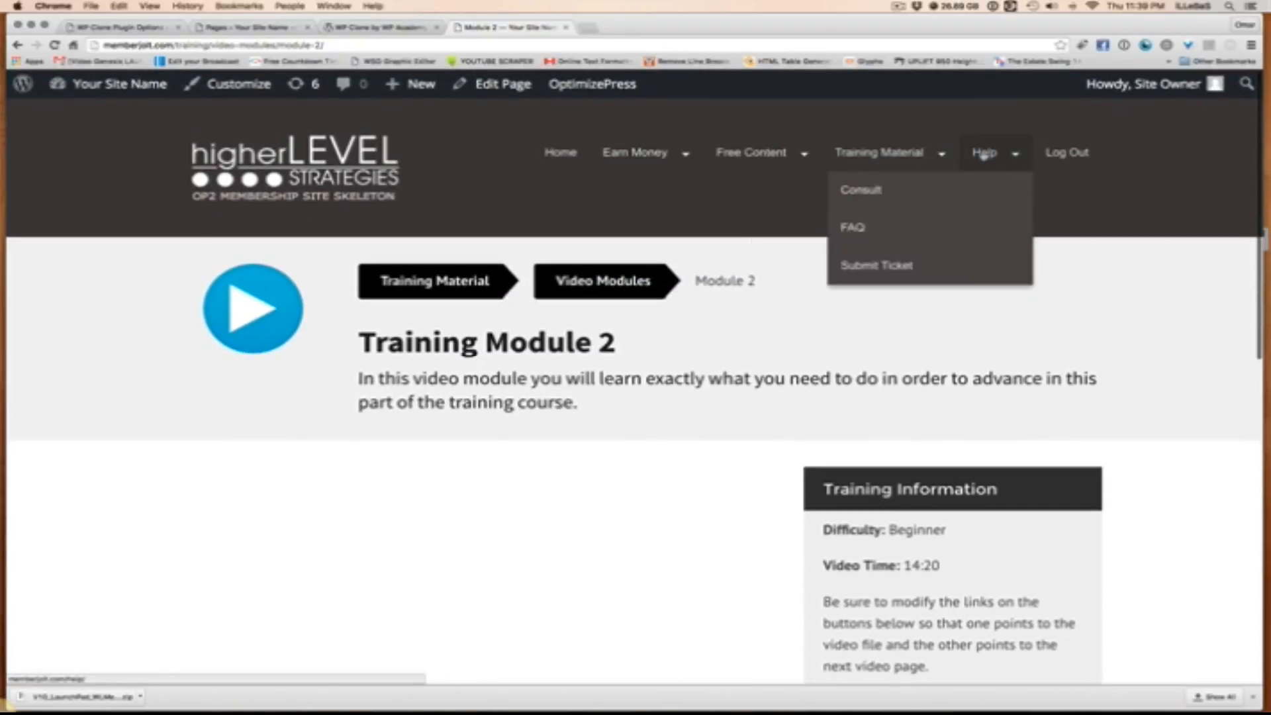
click(936, 189)
scroll(927, 331, down, 10)
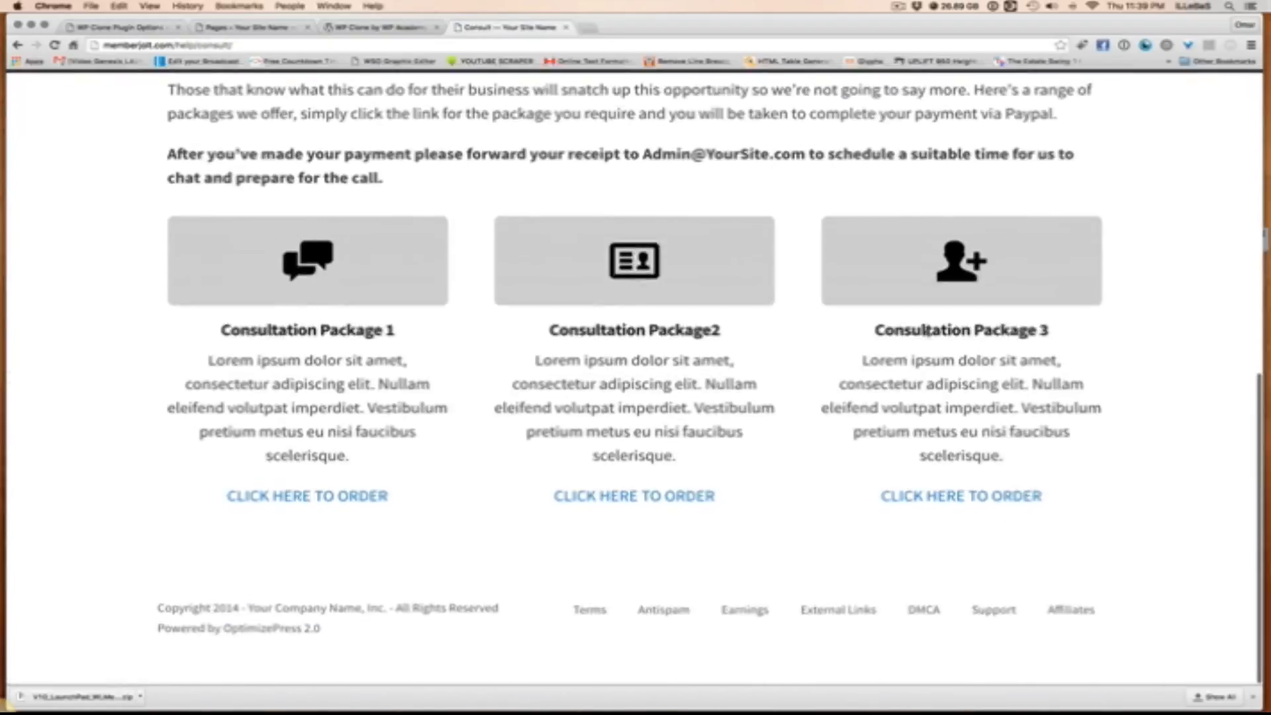
scroll(927, 331, up, 10)
mouse_move(984, 153)
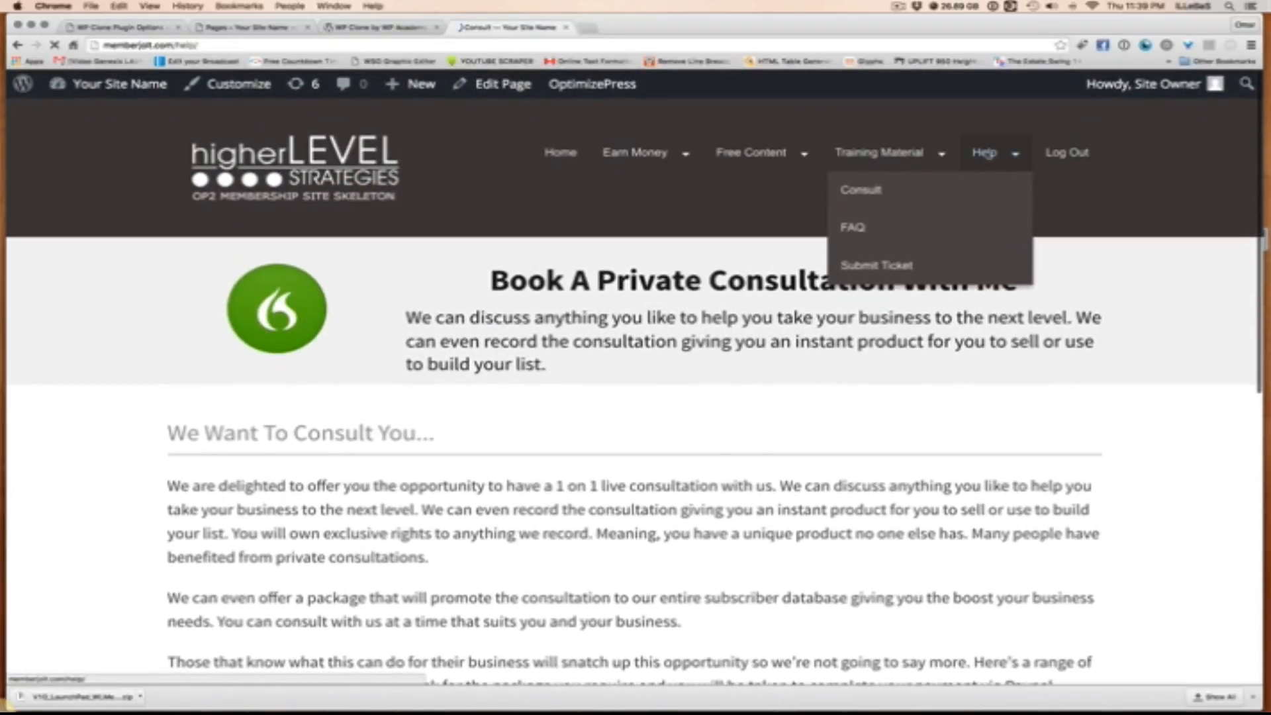
click(922, 268)
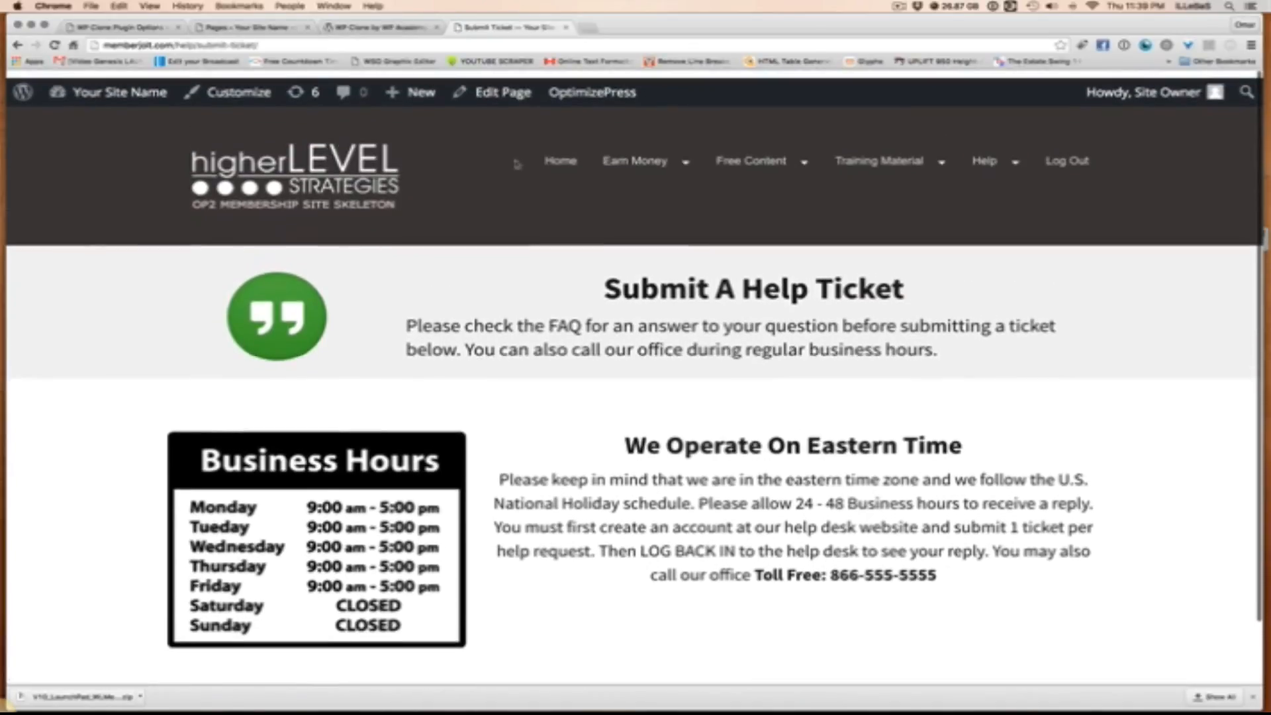
Step: Reload the members home page and scroll down to its footer links
click(560, 159)
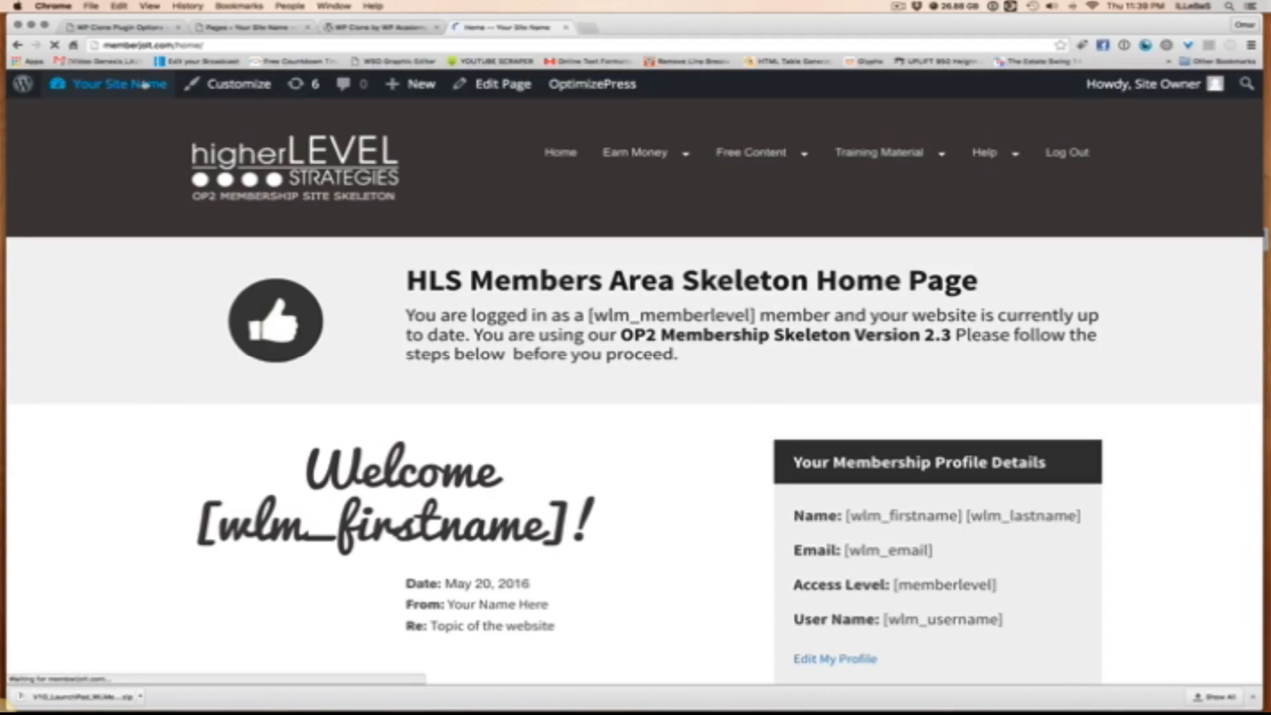
mouse_move(142, 92)
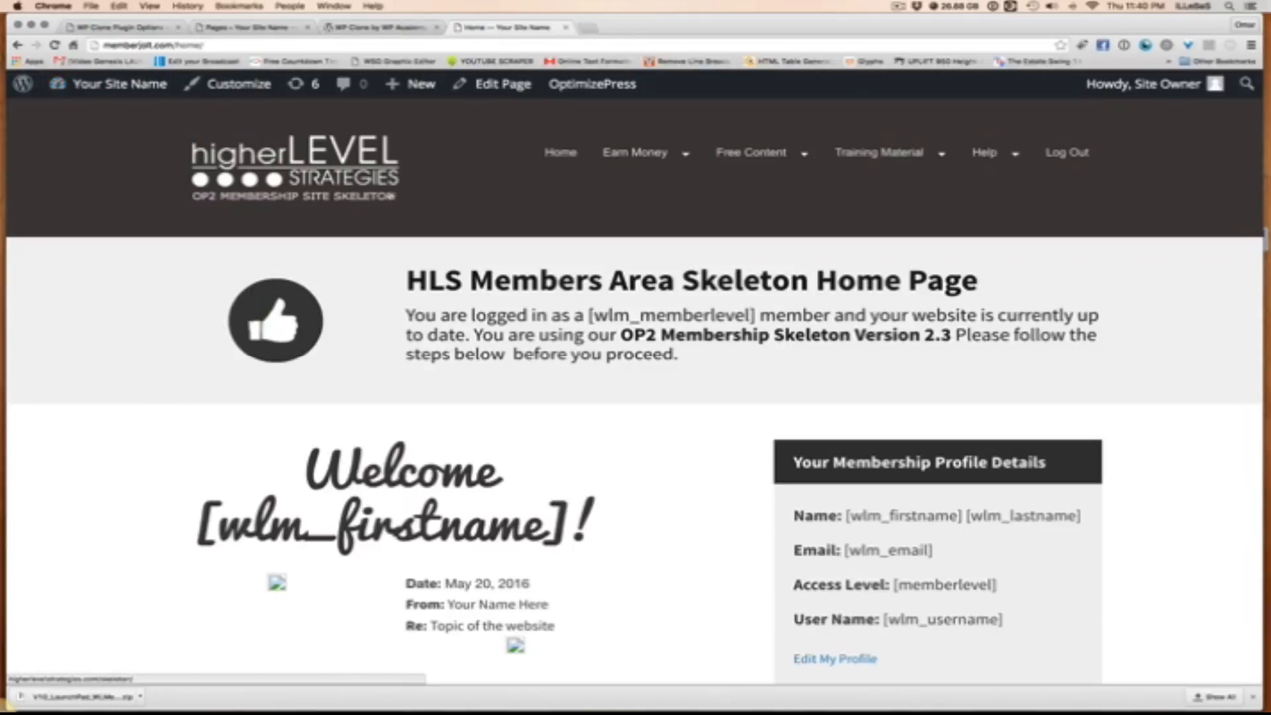
click(552, 159)
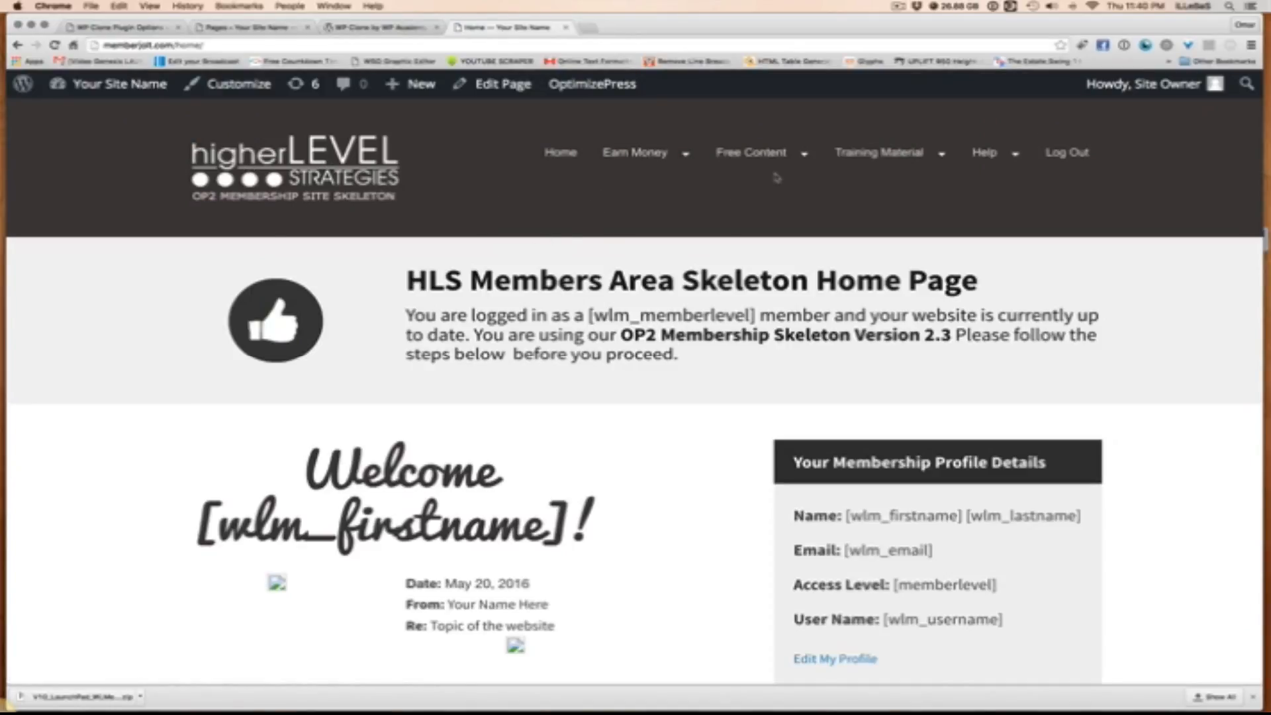
scroll(694, 182, down, 15)
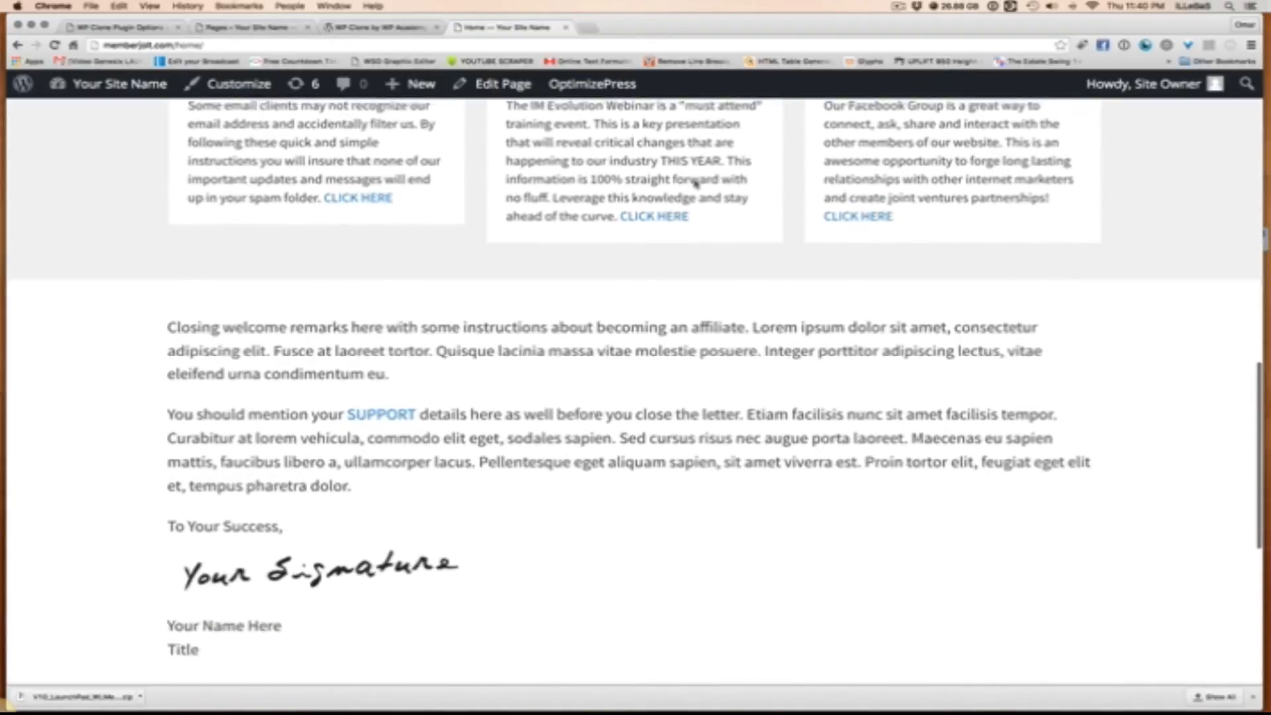
scroll(664, 594, up, 1)
scroll(636, 589, down, 1)
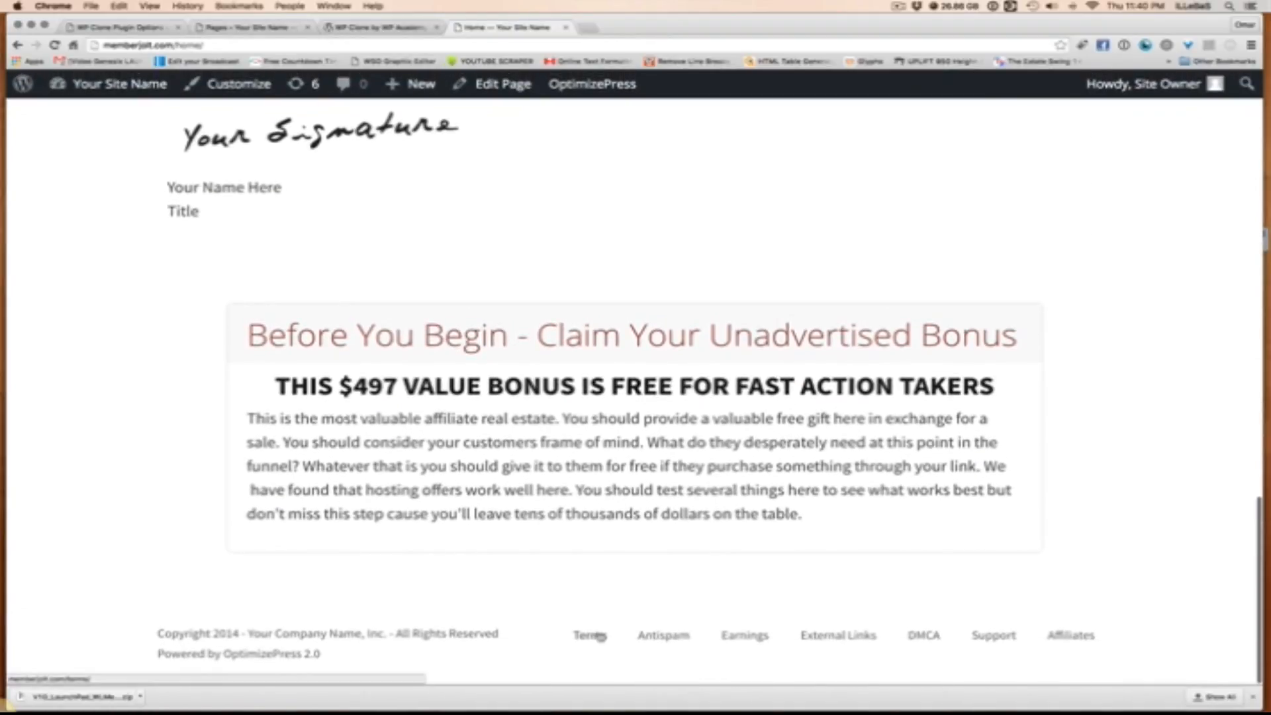
Step: Open the Terms, Anti-Spam Policy and Earnings Disclaimer footer pages in turn
click(601, 634)
scroll(675, 625, down, 20)
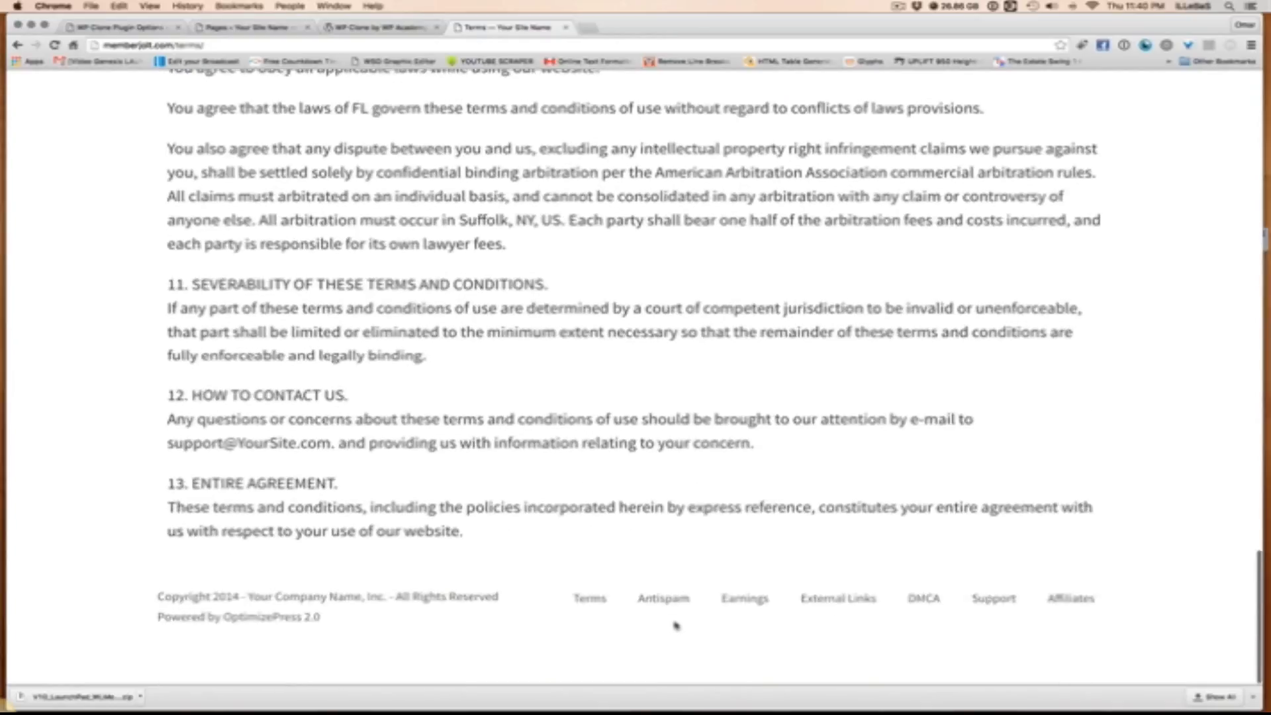
scroll(669, 628, up, 1)
click(668, 632)
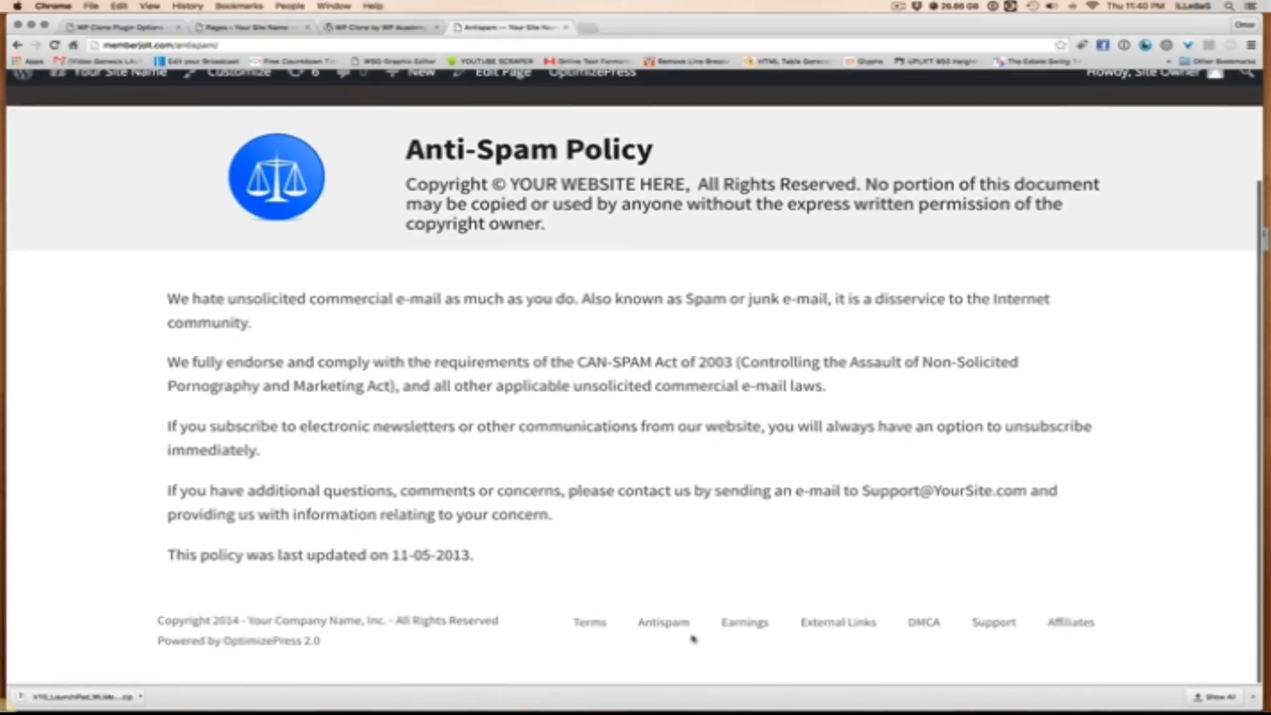
scroll(719, 655, up, 1)
click(744, 633)
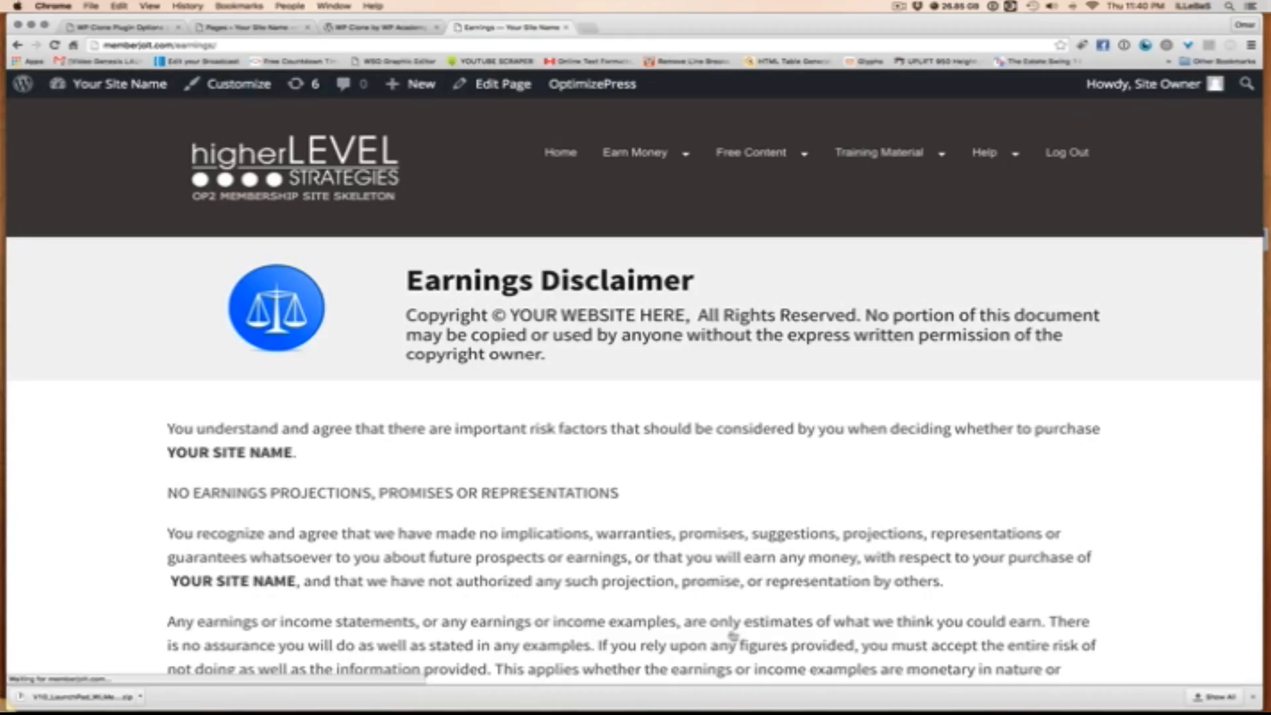
scroll(762, 629, down, 10)
scroll(799, 628, down, 10)
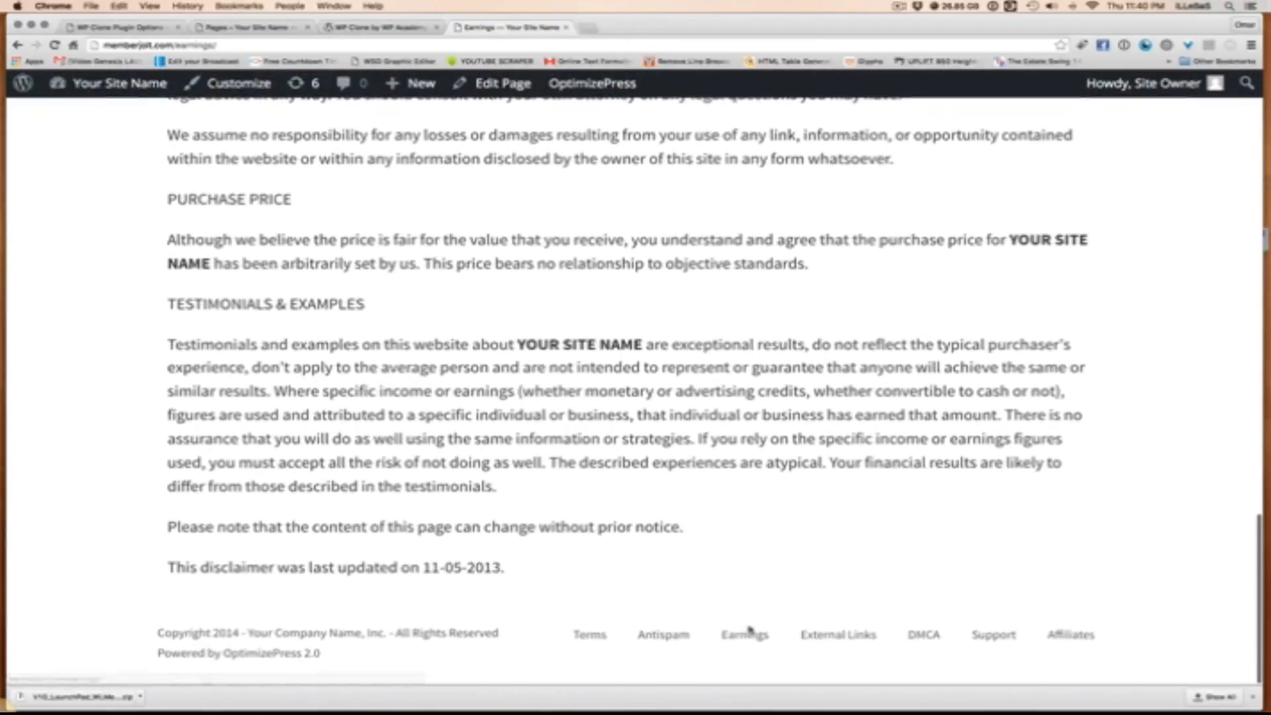
Step: Open the External Links Policy page and scroll through it
click(847, 635)
scroll(652, 554, down, 3)
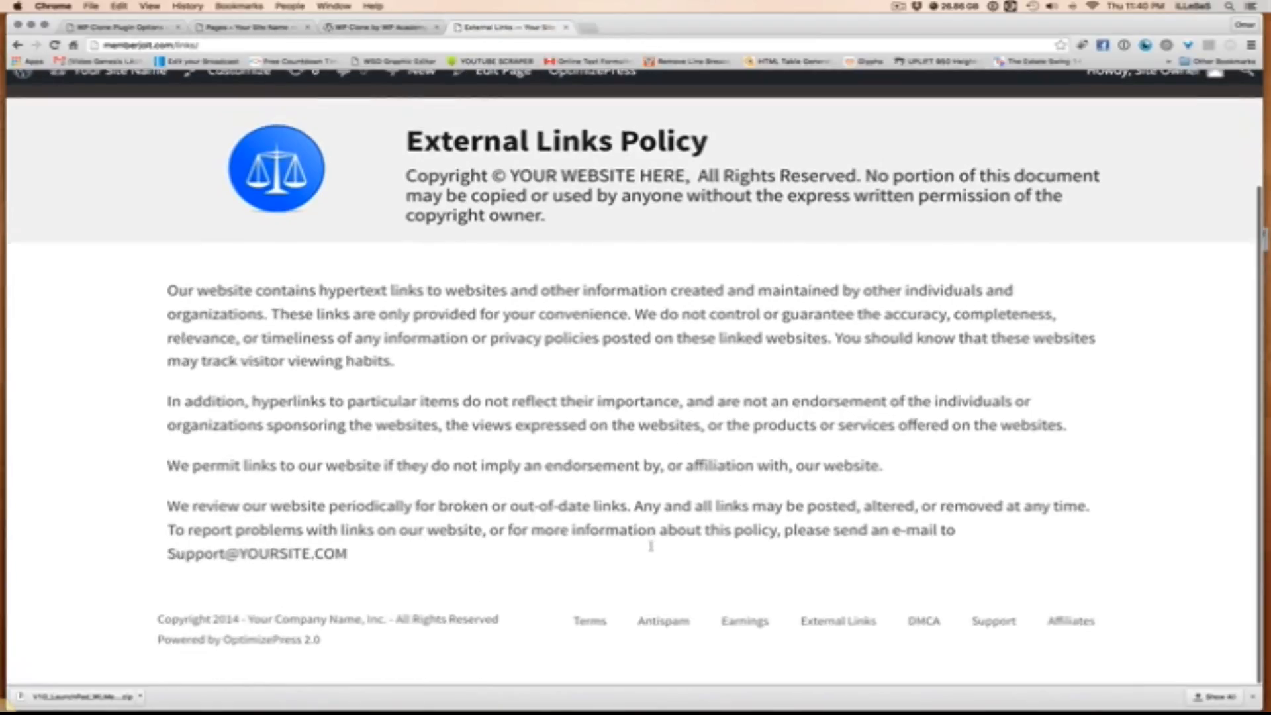
scroll(652, 555, up, 3)
scroll(649, 552, down, 3)
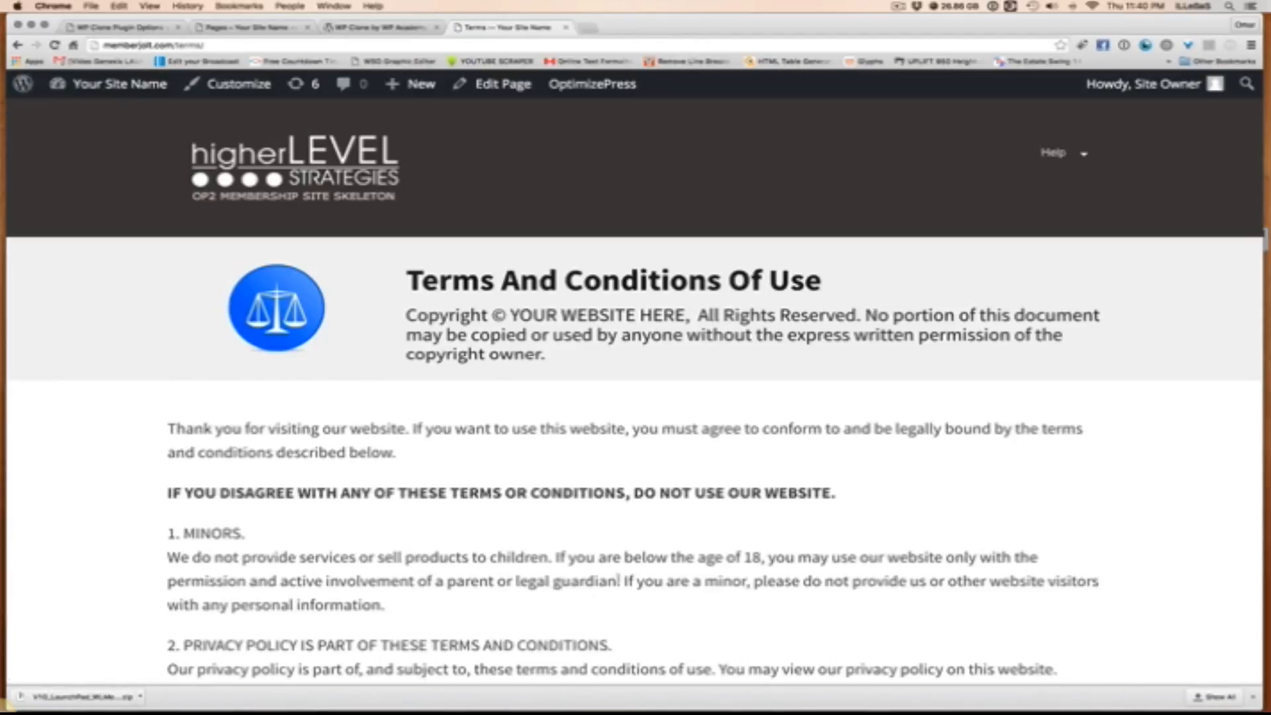
scroll(467, 496, down, 15)
scroll(466, 496, down, 5)
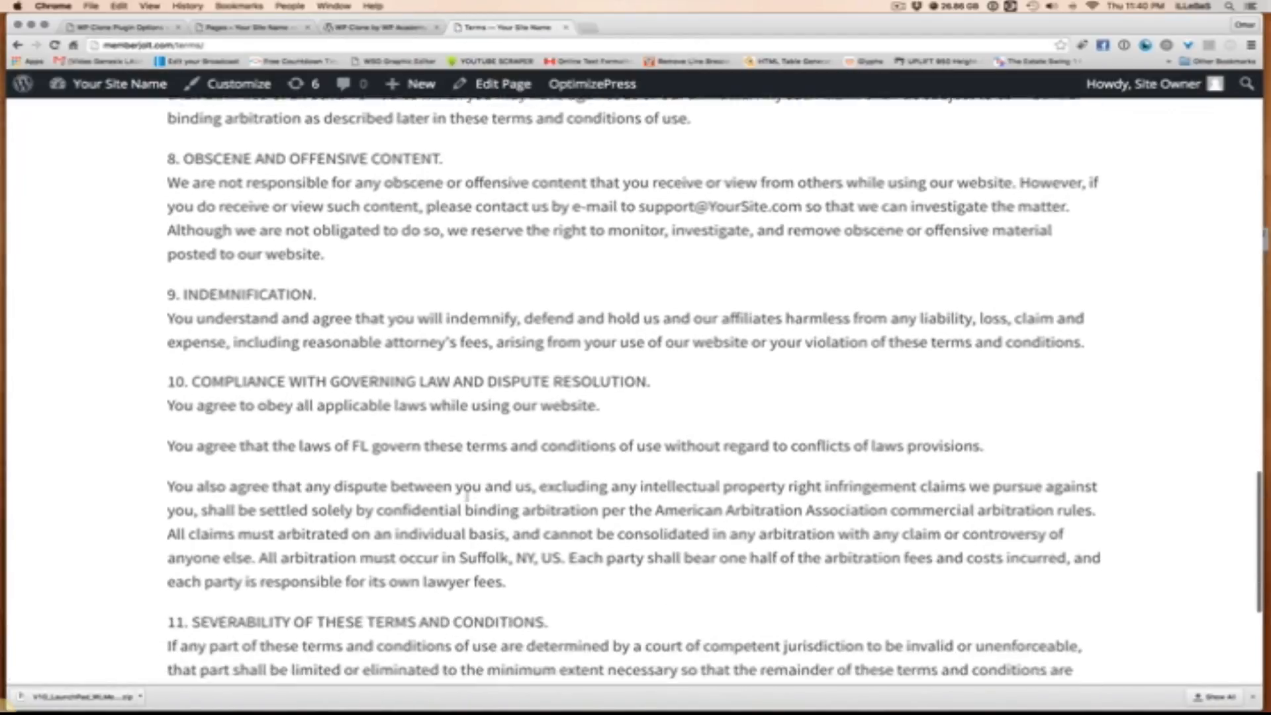
scroll(467, 496, up, 20)
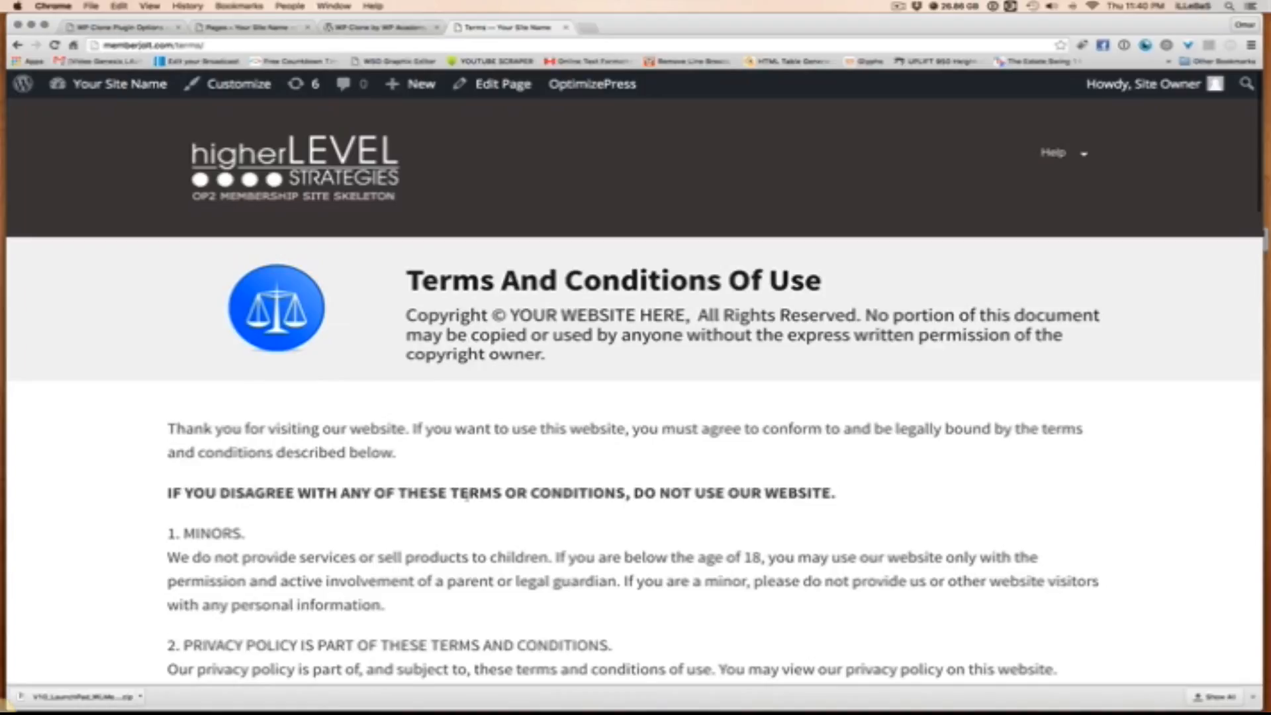
scroll(467, 497, down, 20)
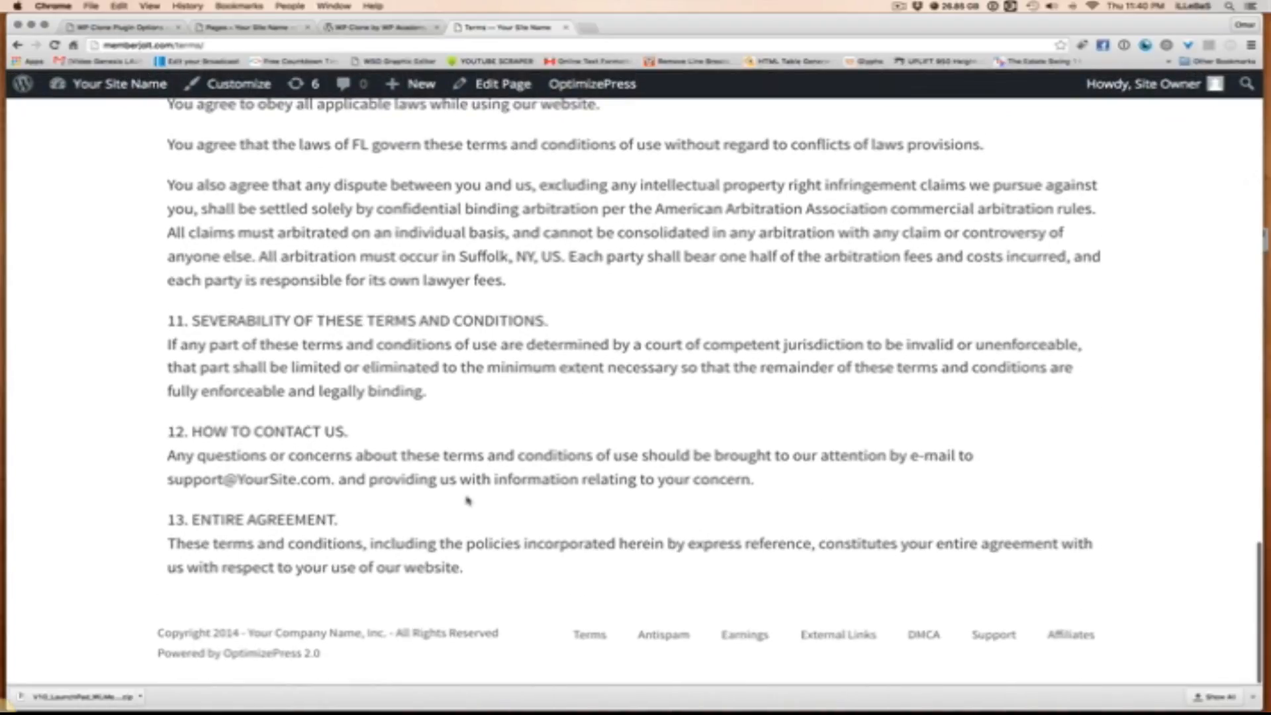
scroll(468, 500, up, 8)
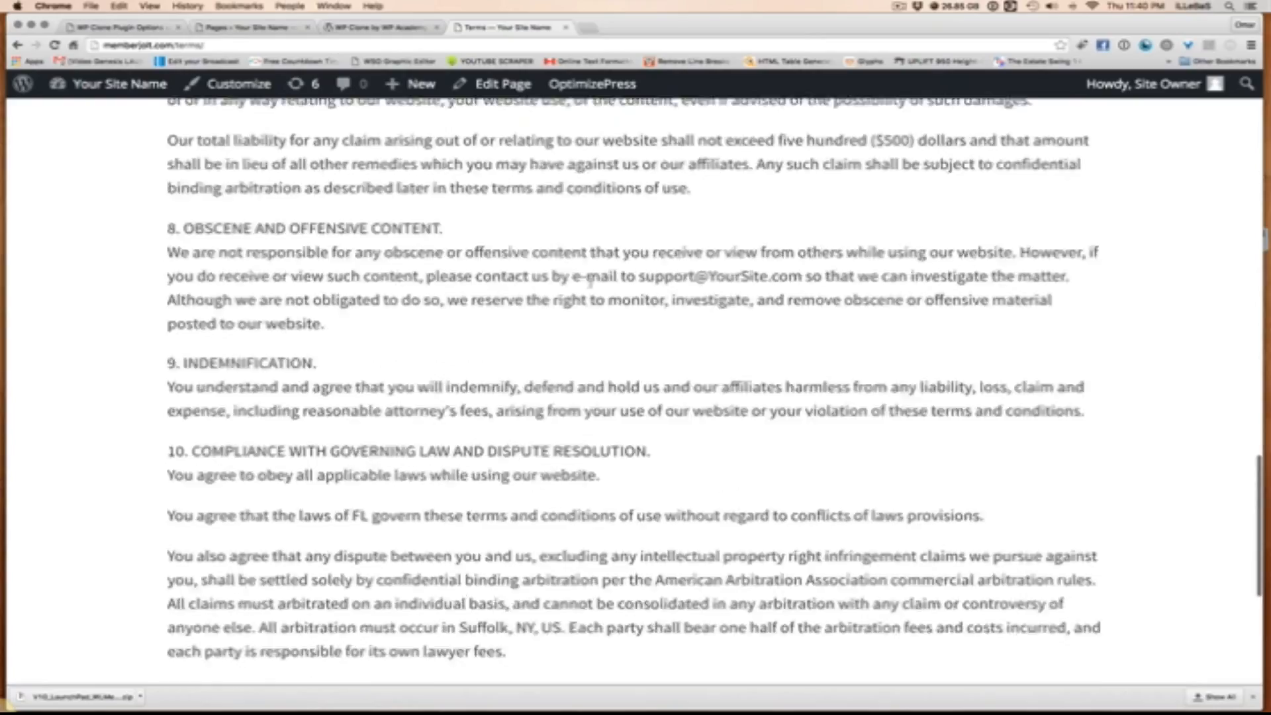
scroll(590, 281, up, 10)
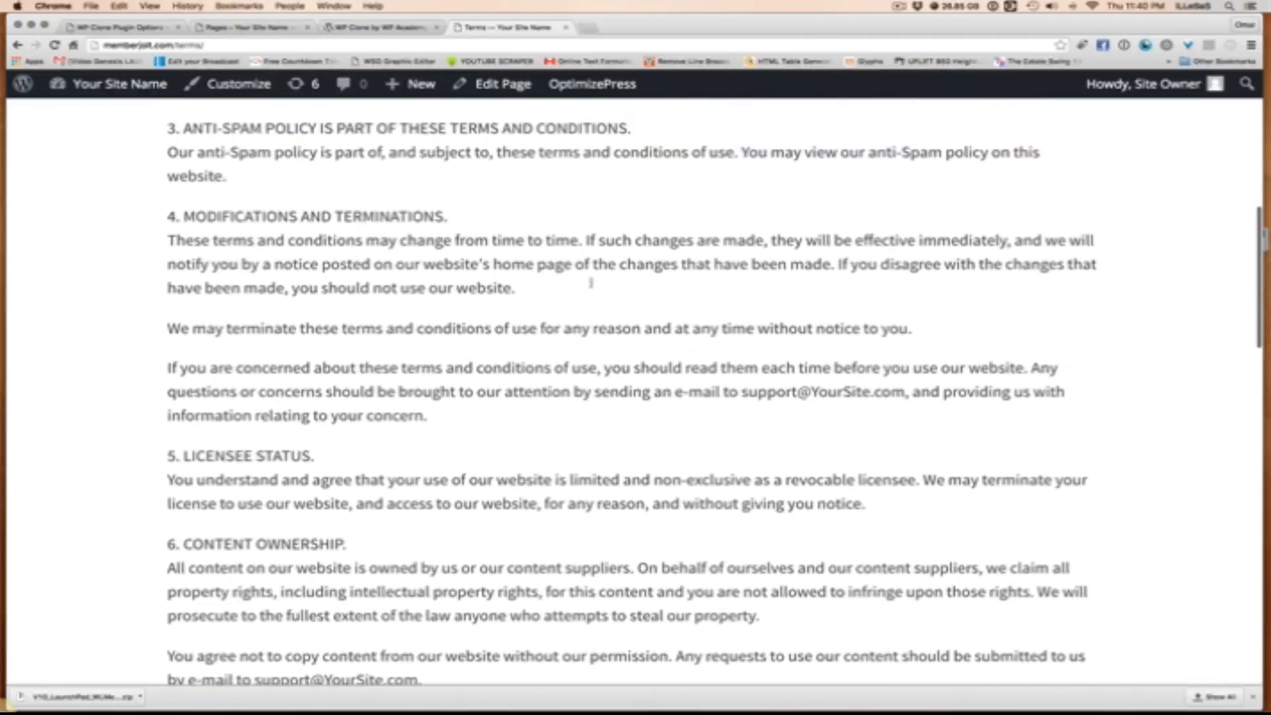
scroll(591, 282, up, 10)
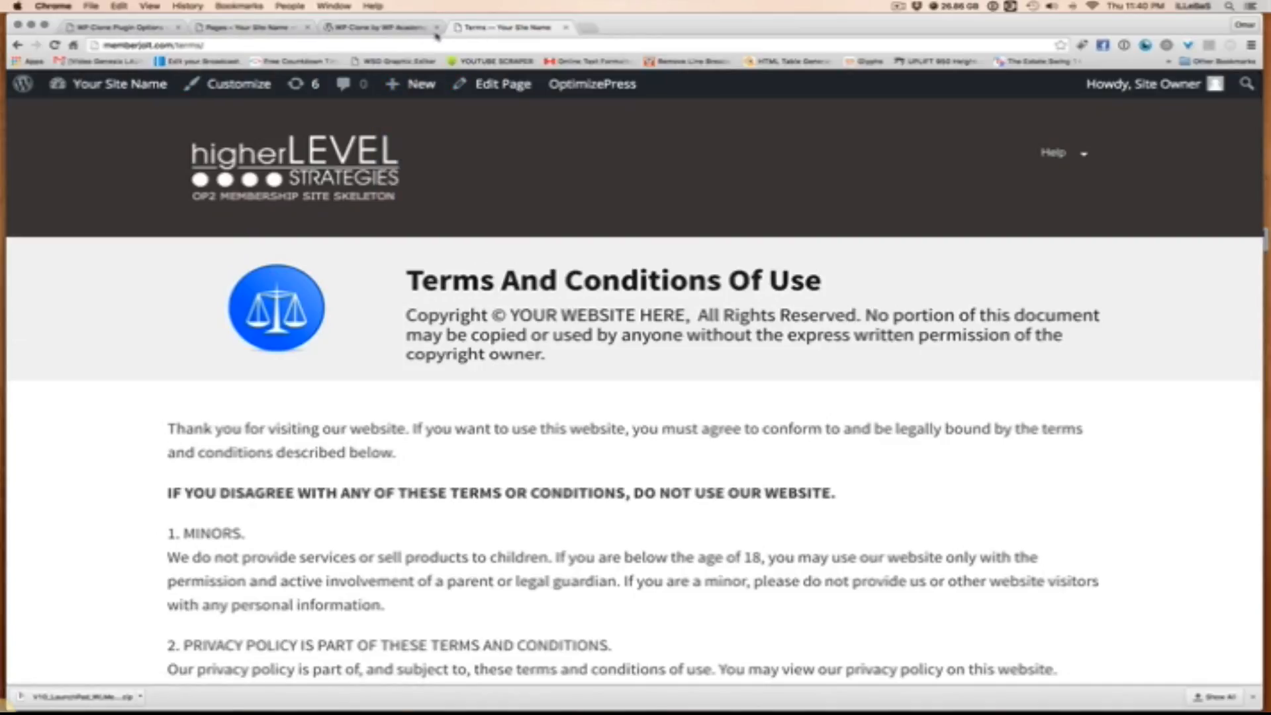
Step: From the Pages admin tab, go to Users > All Users in the sidebar
click(229, 33)
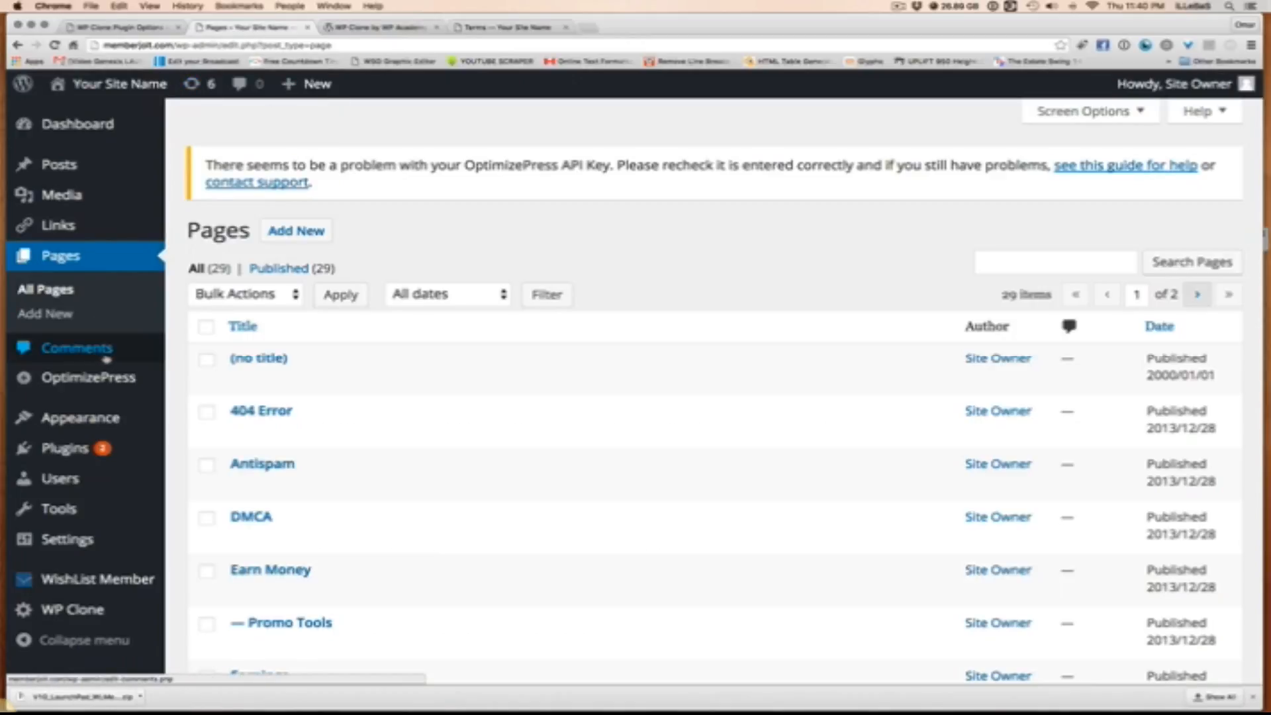
mouse_move(66, 448)
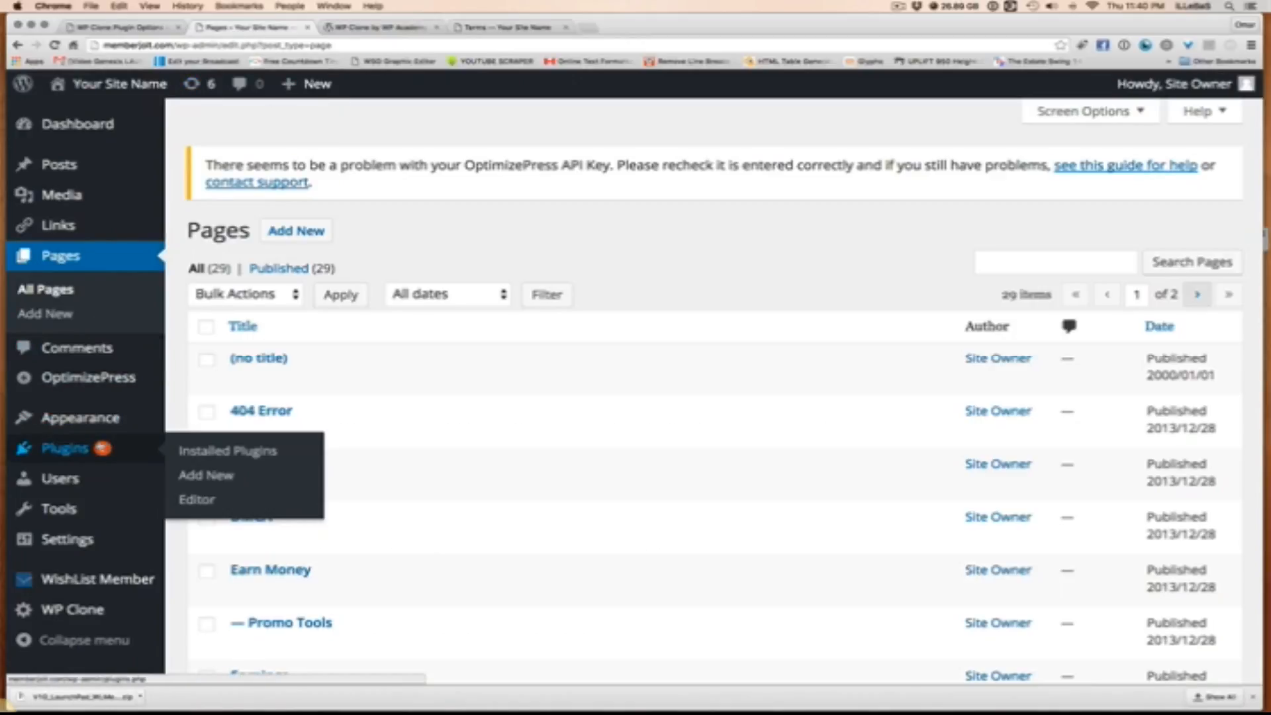
mouse_move(91, 492)
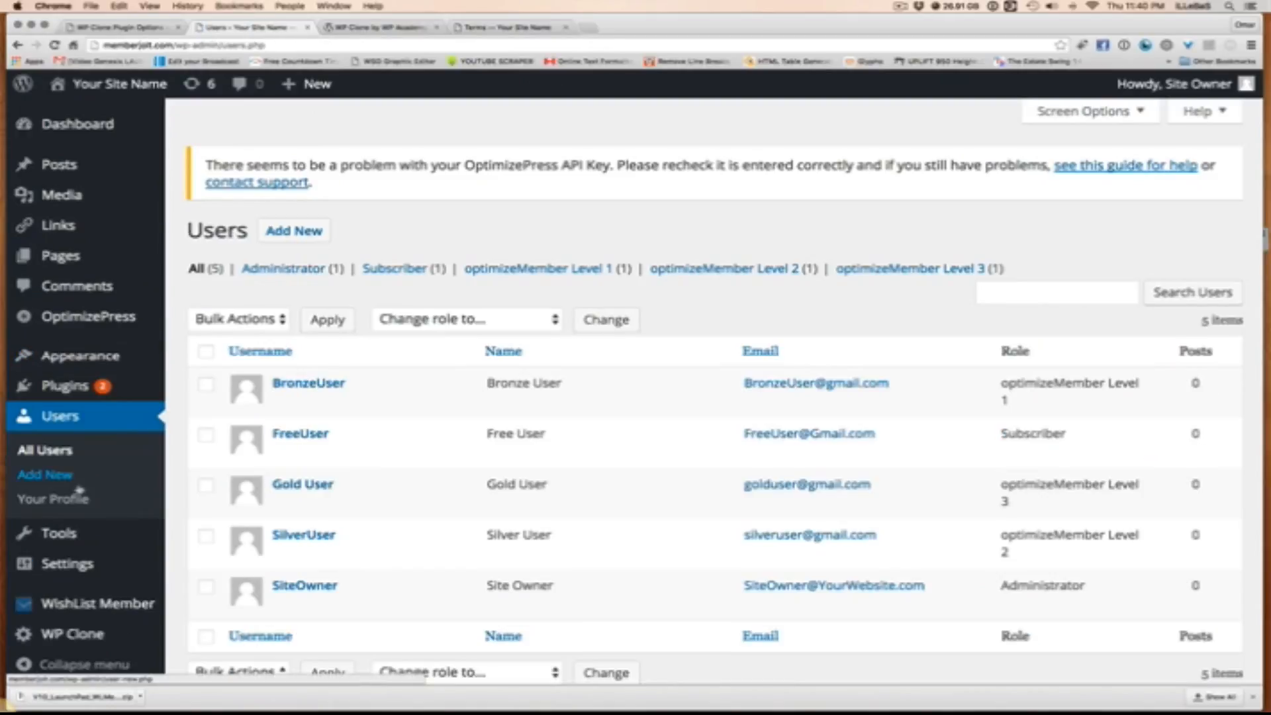
scroll(265, 517, down, 2)
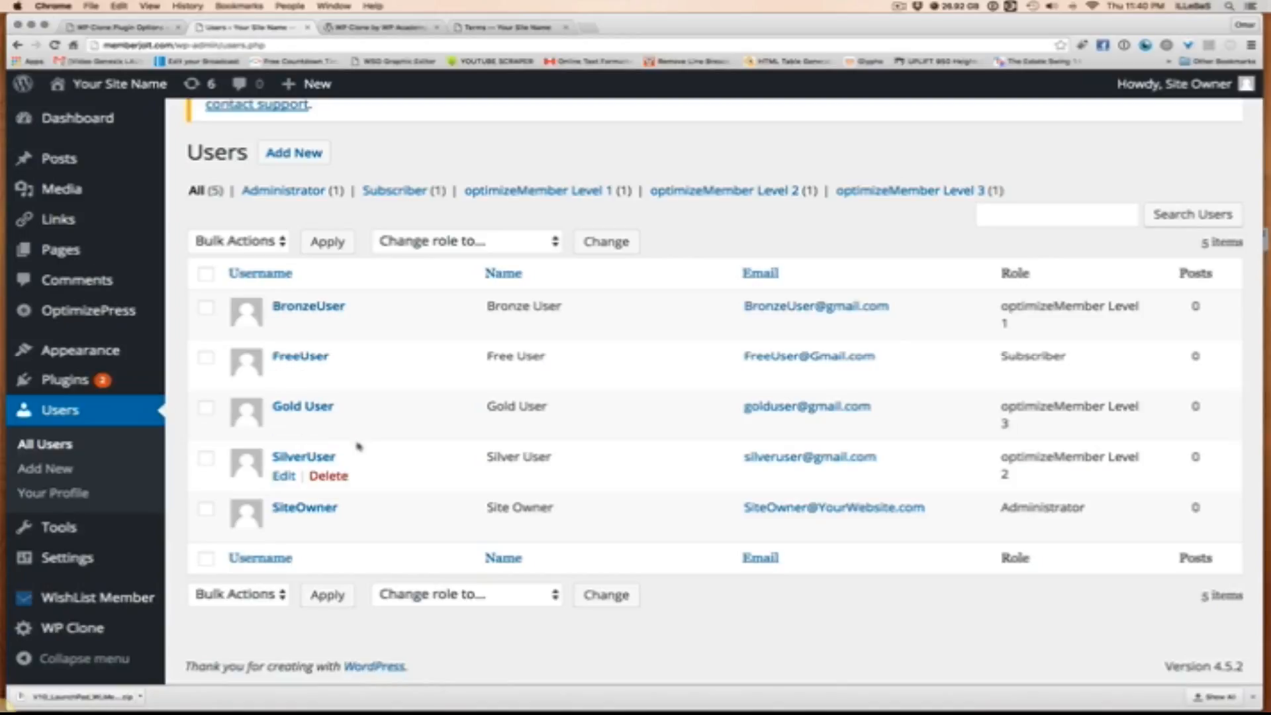
Step: Open WishList Member and try its Email and Key license fields, leaving both empty
scroll(357, 445, up, 2)
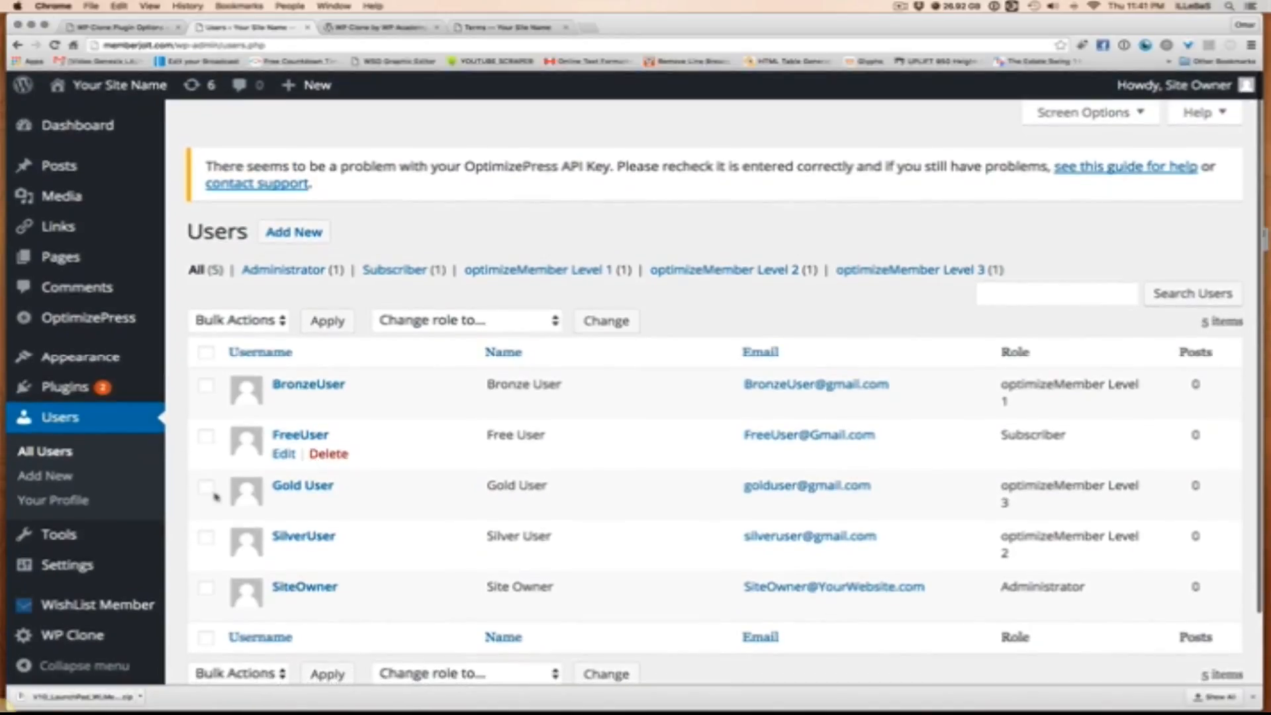
scroll(132, 517, down, 2)
click(59, 604)
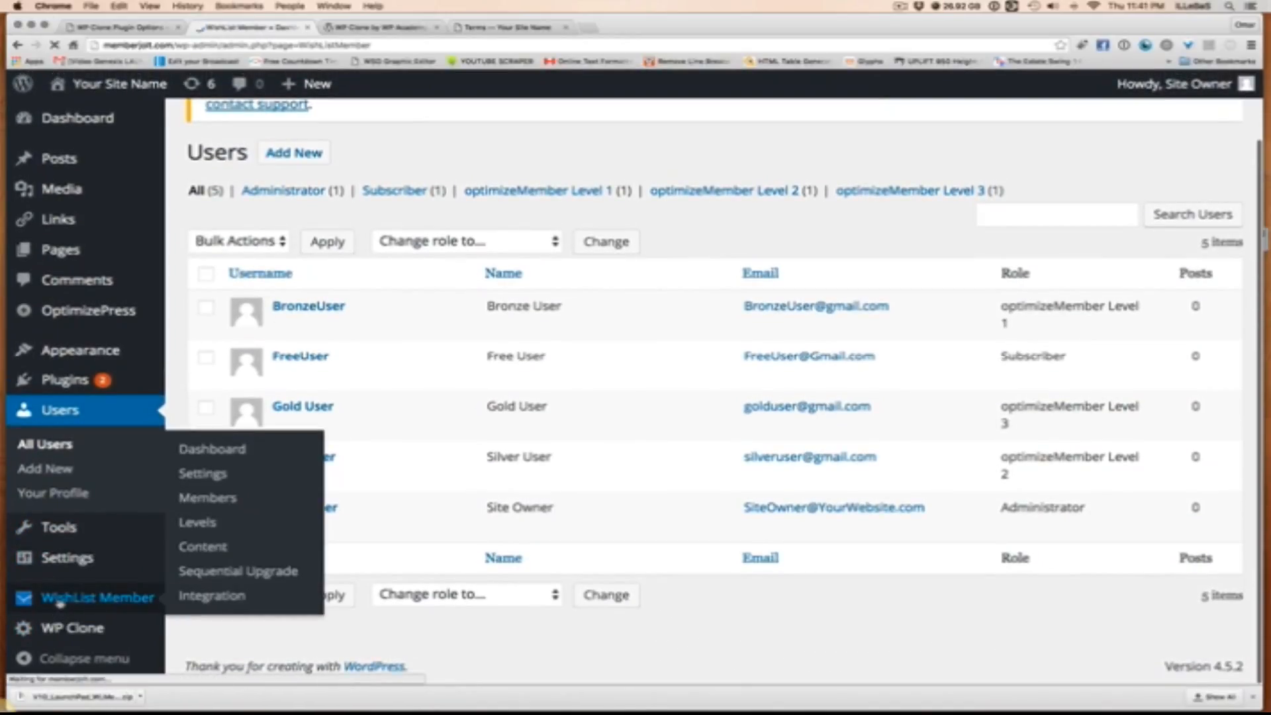
scroll(484, 285, down, 1)
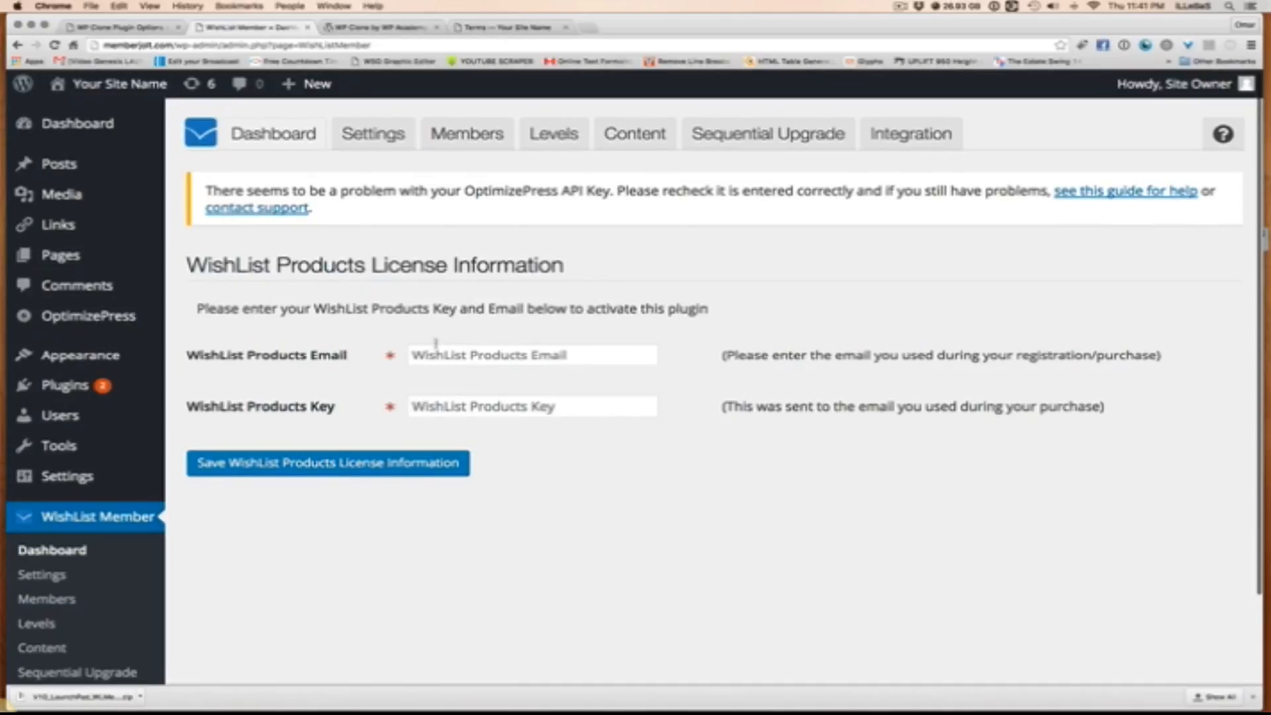
click(435, 350)
scroll(466, 405, up, 1)
click(461, 422)
click(462, 364)
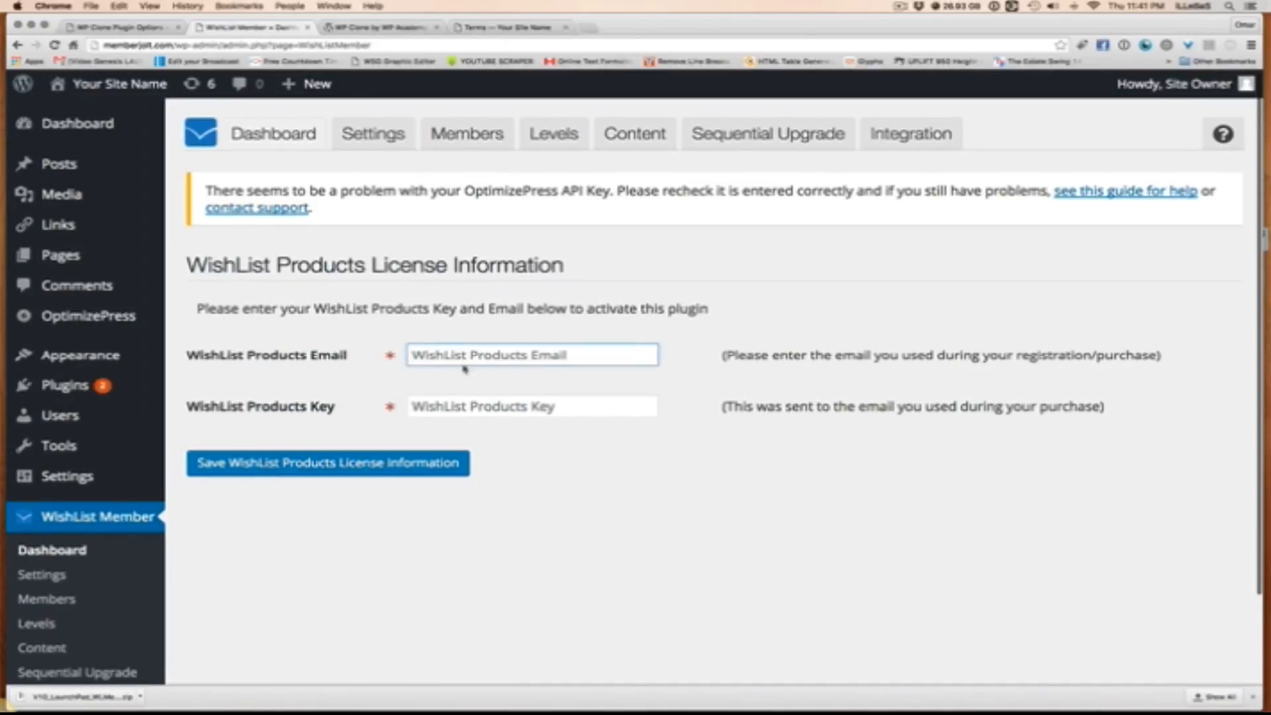
click(464, 356)
click(612, 474)
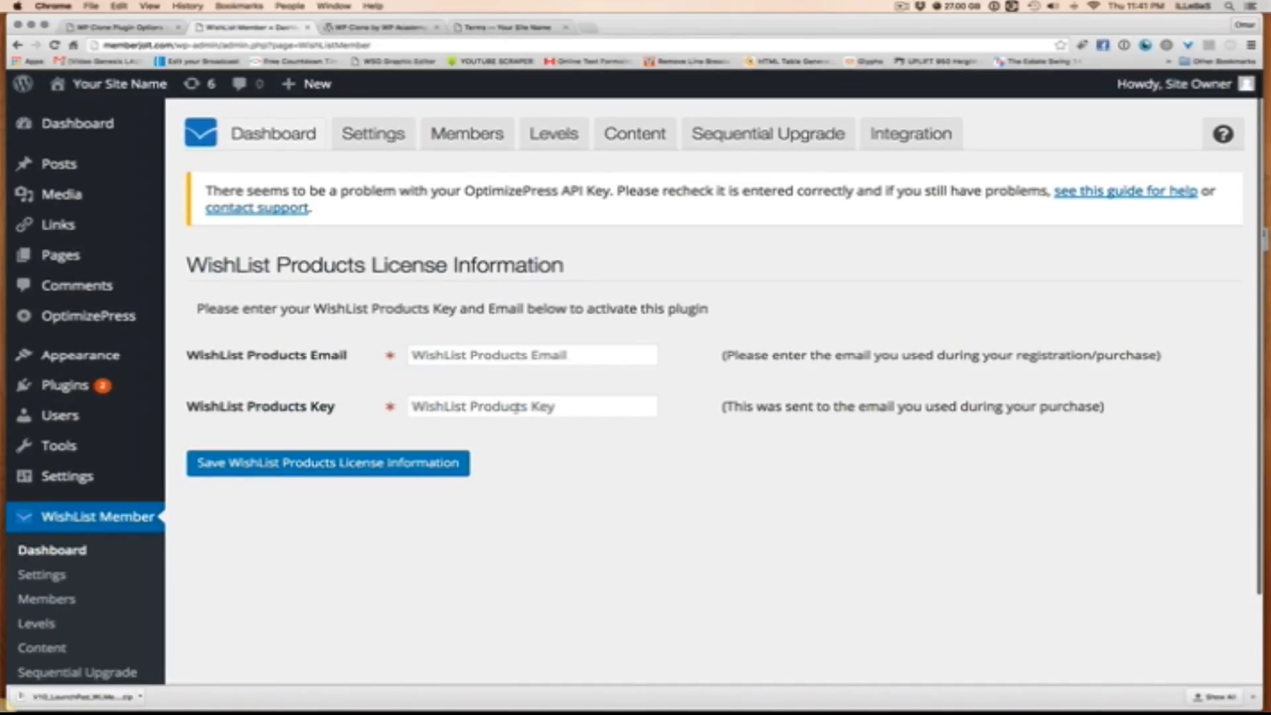
click(517, 407)
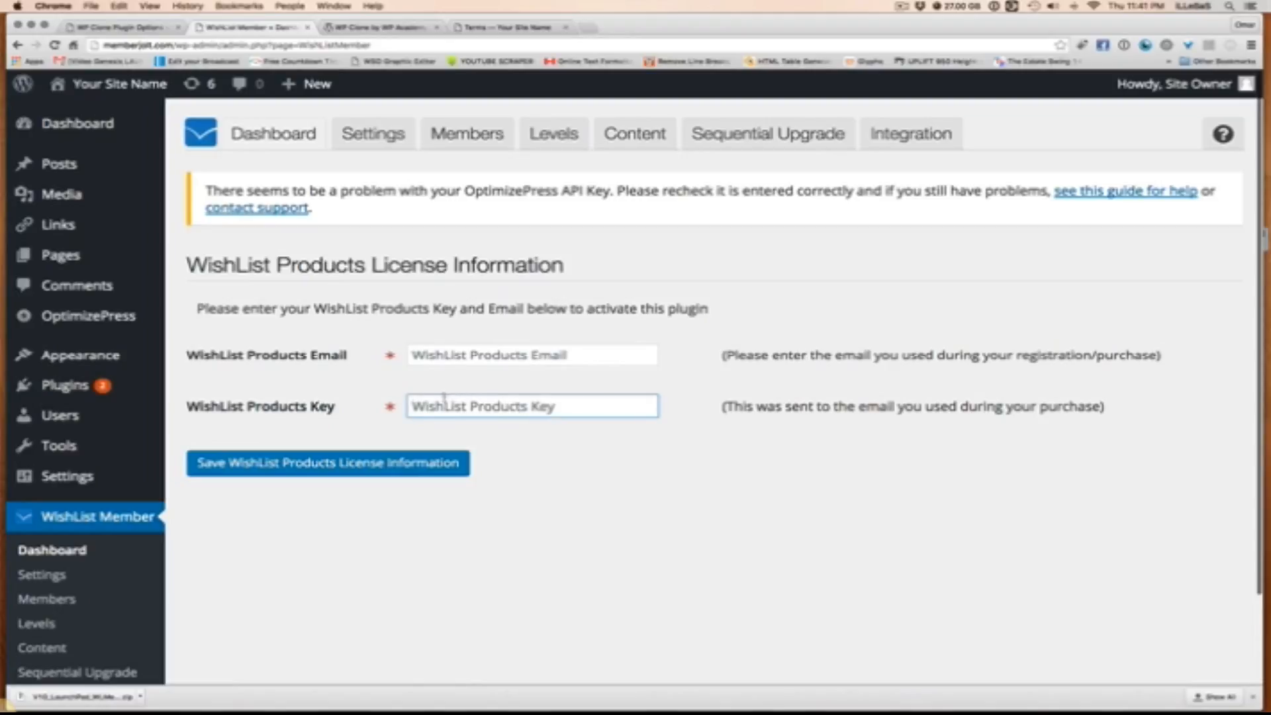
click(458, 355)
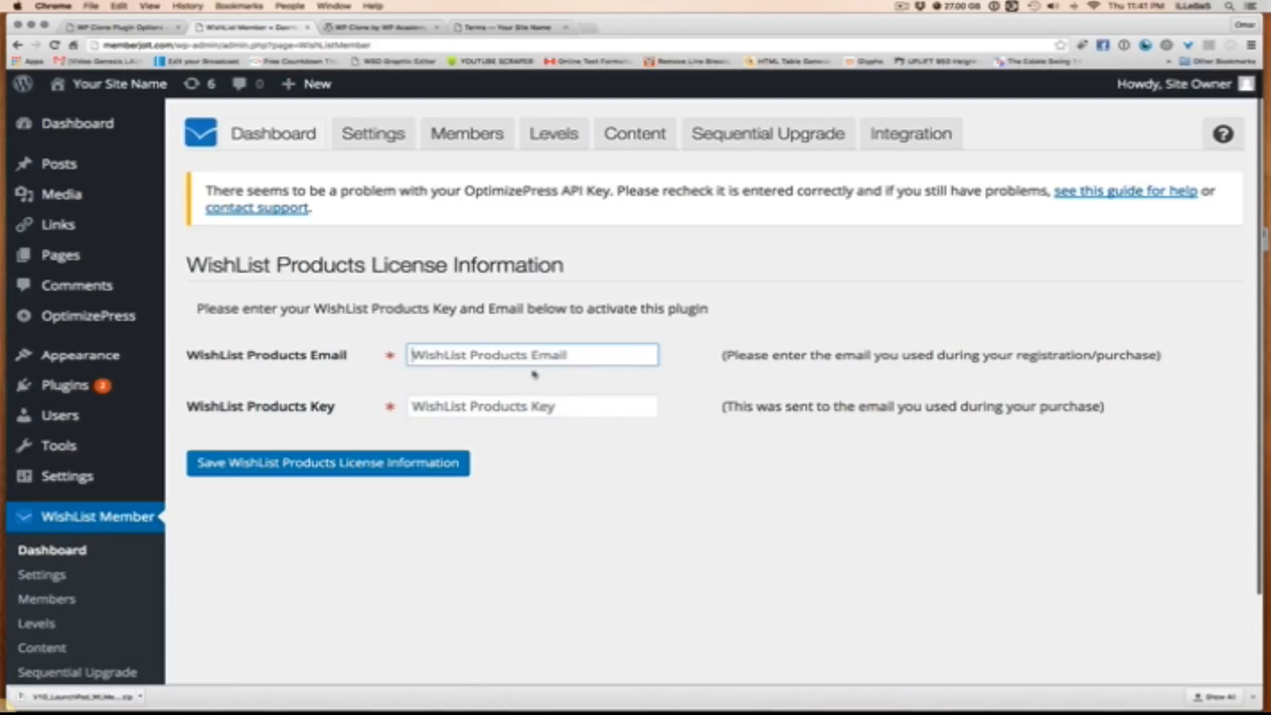
click(605, 490)
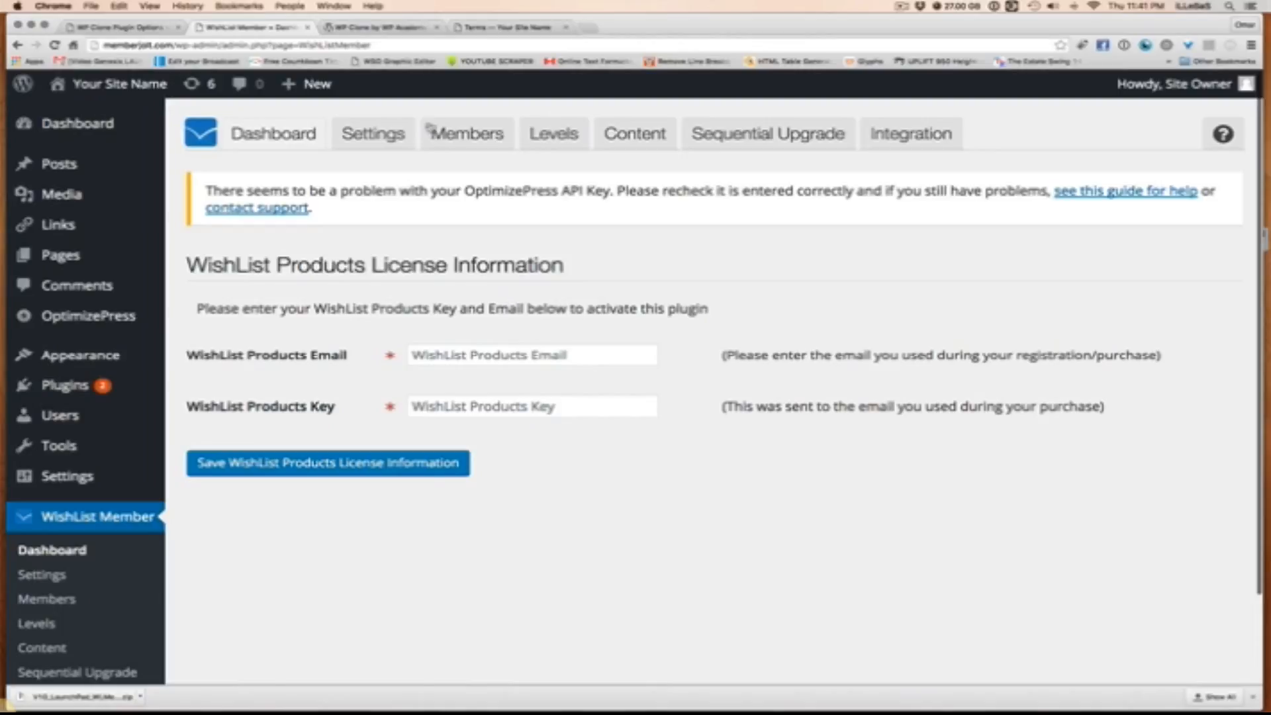
Step: Look at the WishList Member Settings and Members sections, then return to its Dashboard
click(373, 134)
click(481, 139)
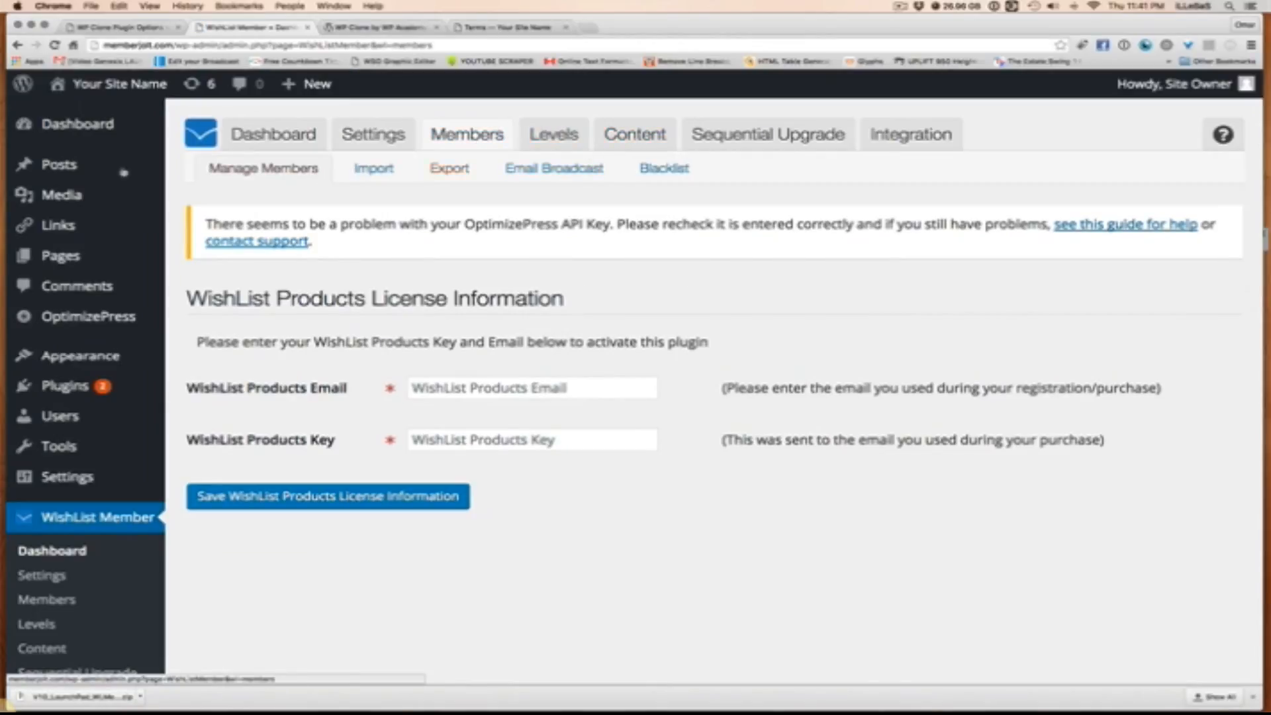
click(312, 143)
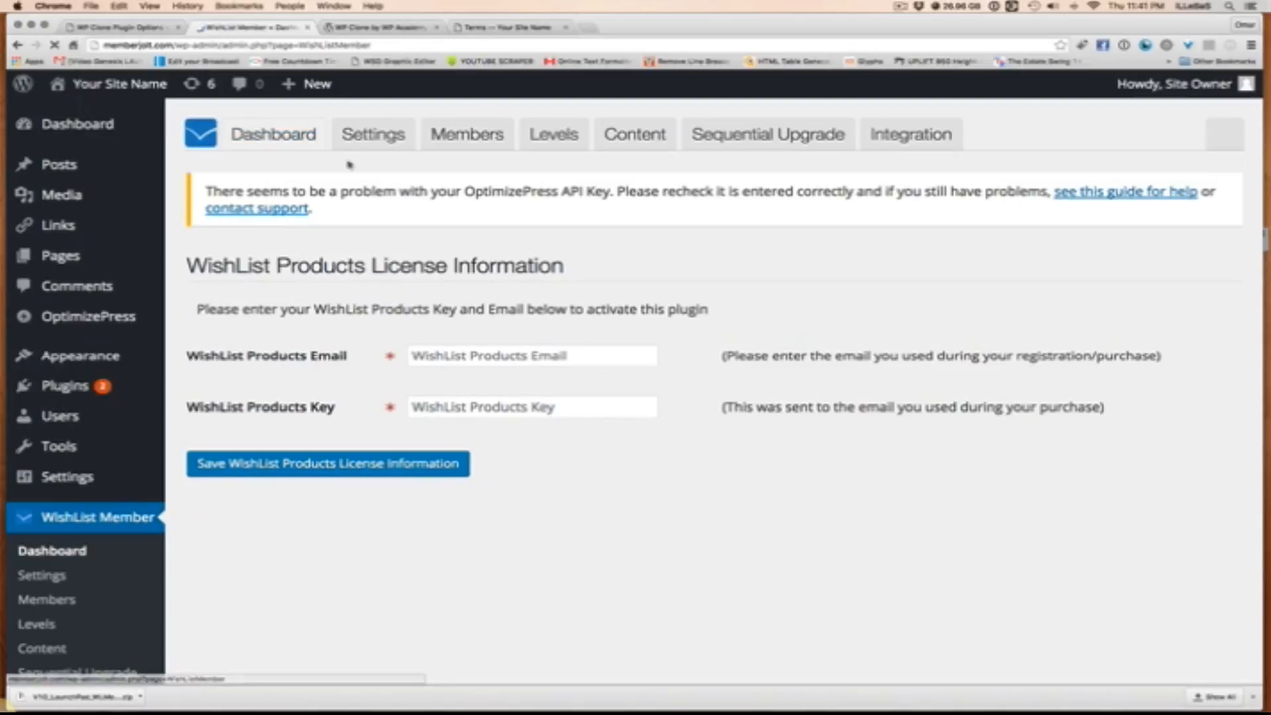
click(512, 358)
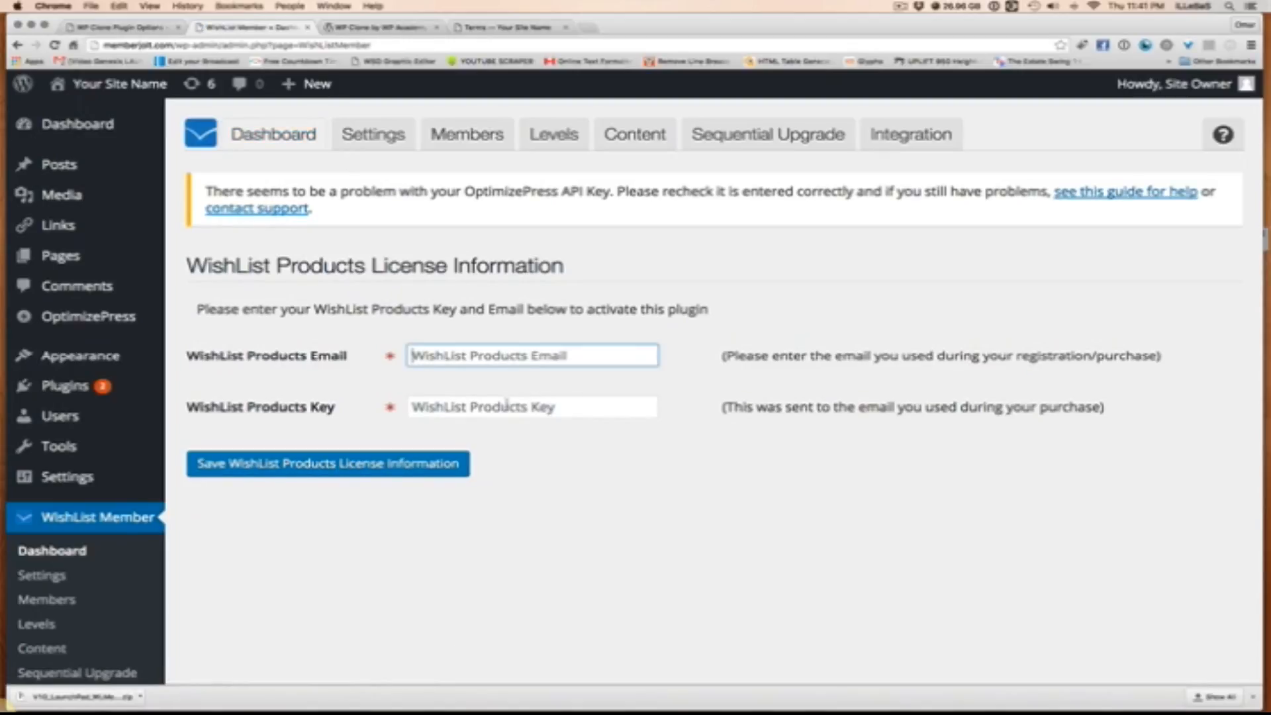
click(552, 515)
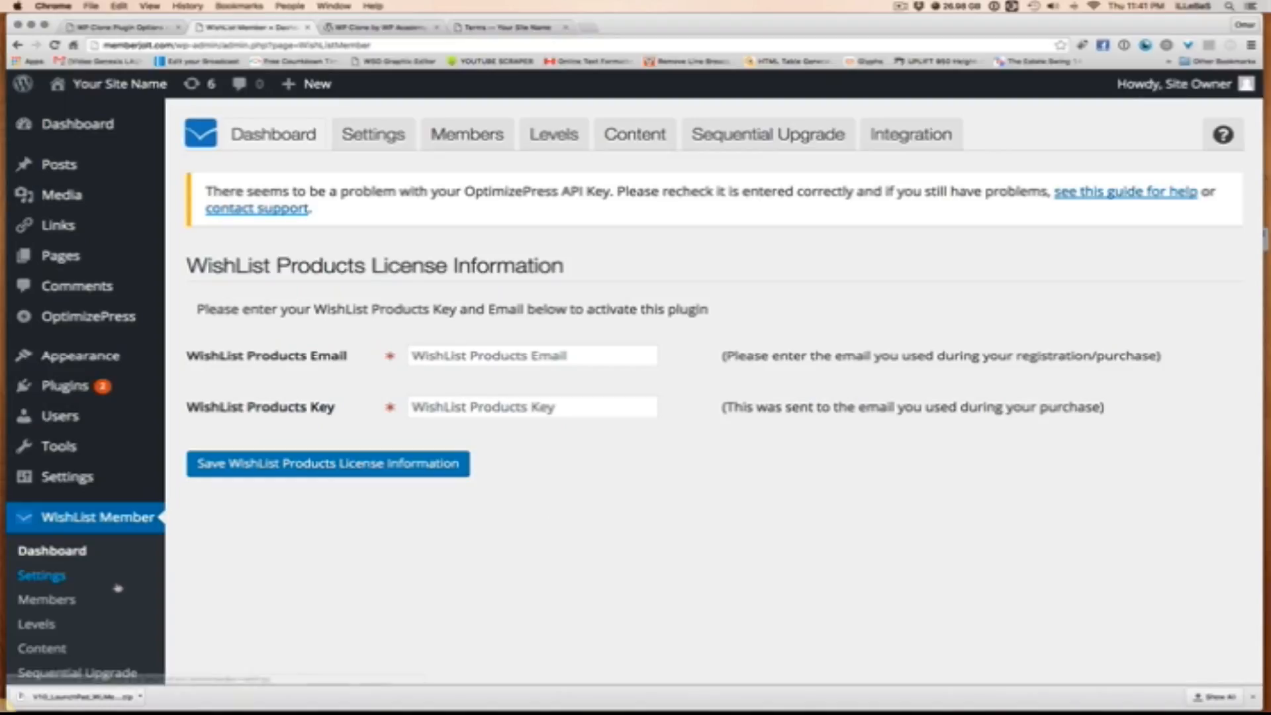
click(80, 417)
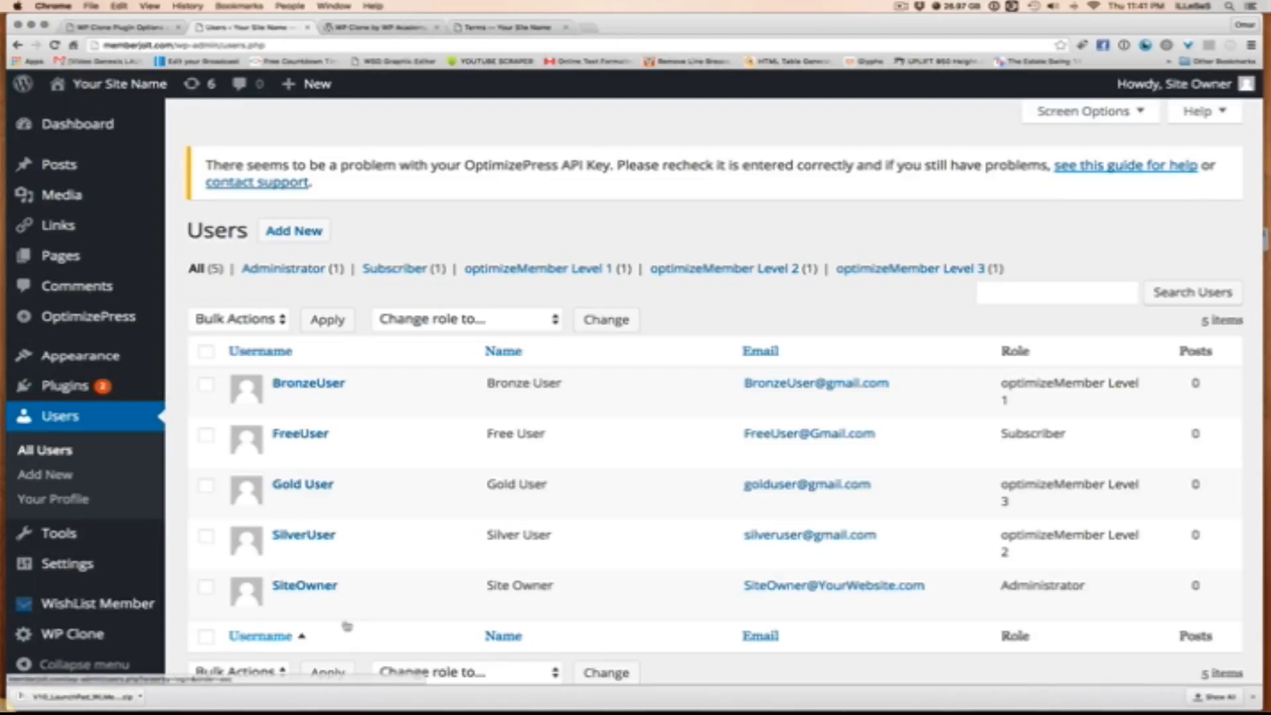
scroll(370, 596, down, 3)
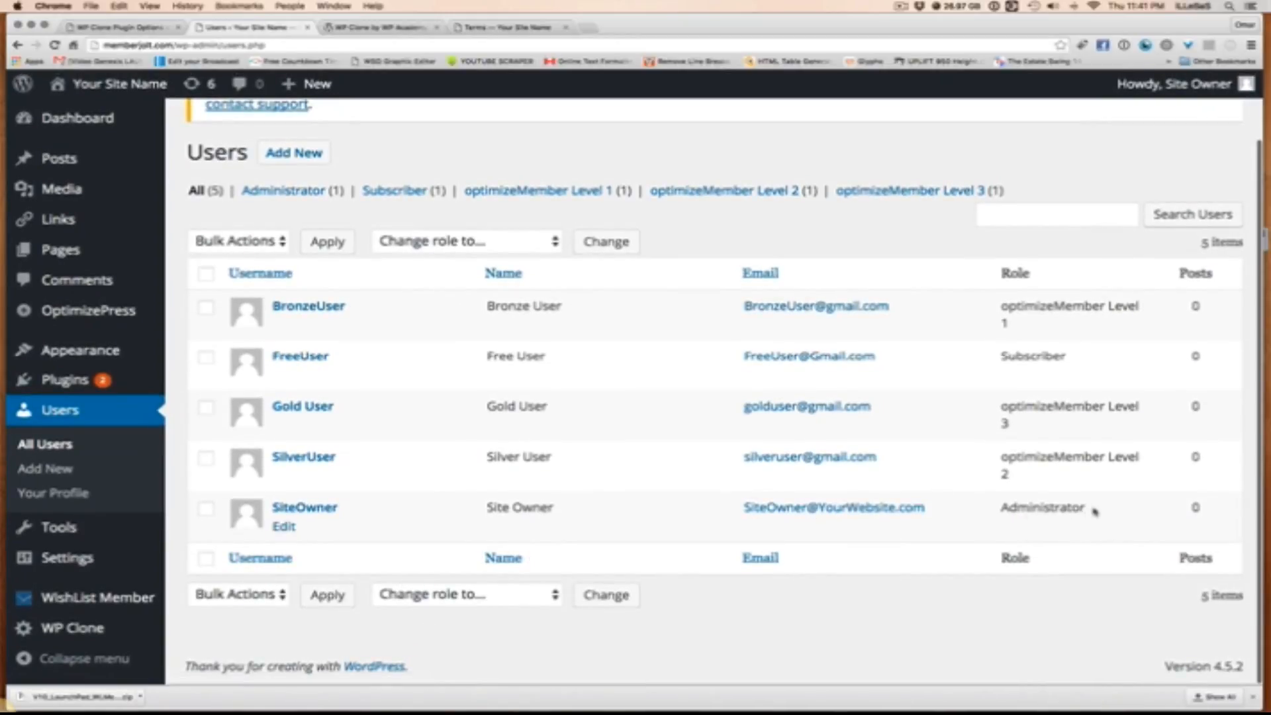
drag(1094, 511, 946, 507)
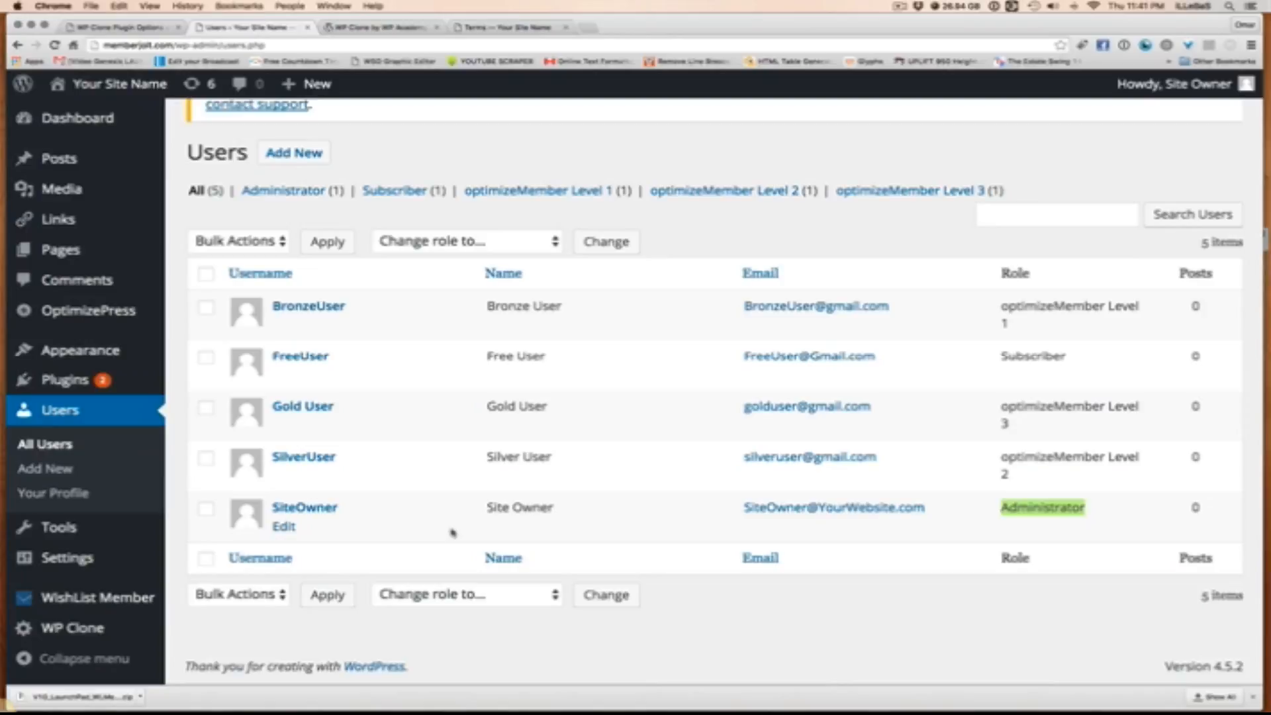
click(335, 527)
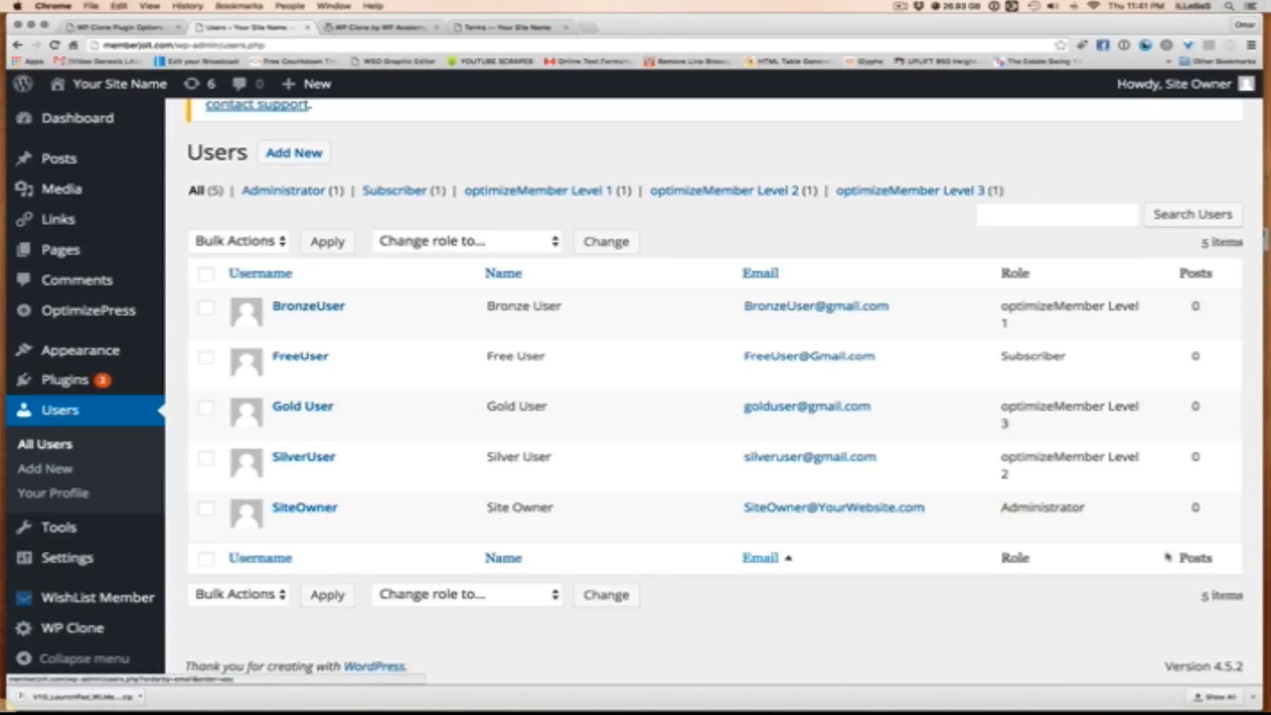
drag(1095, 509, 1008, 508)
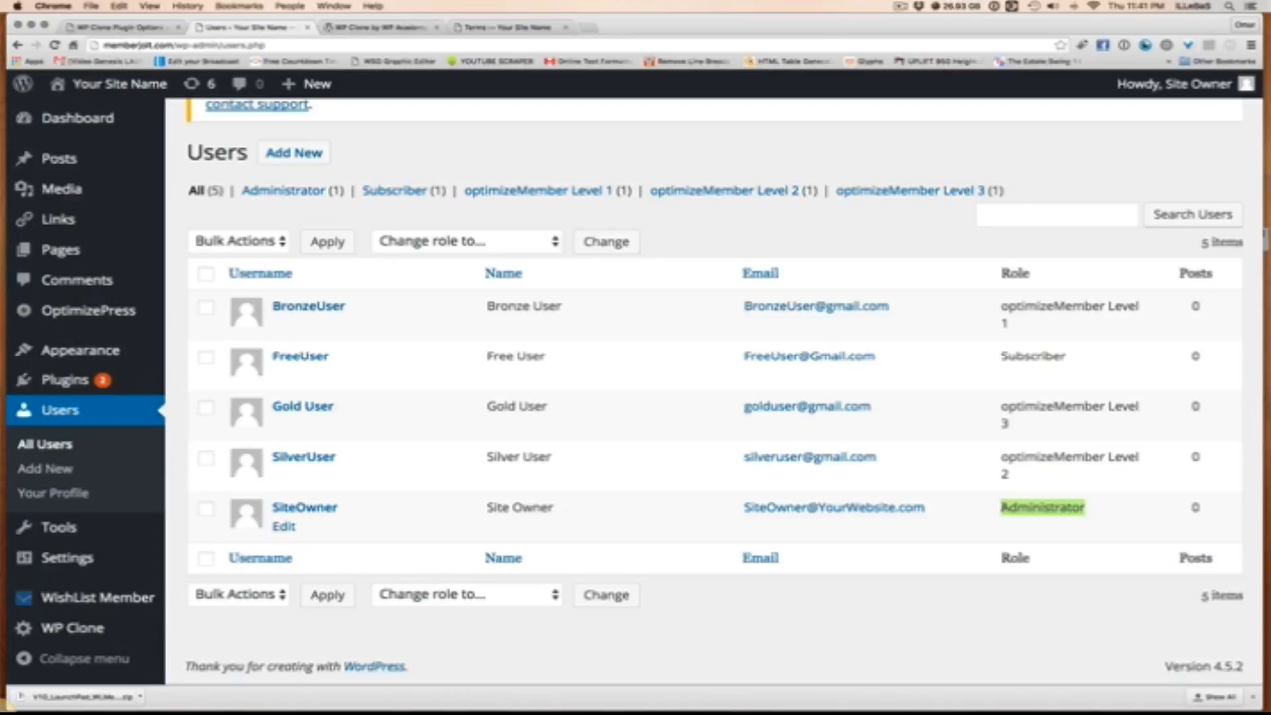
click(915, 642)
mouse_move(1192, 85)
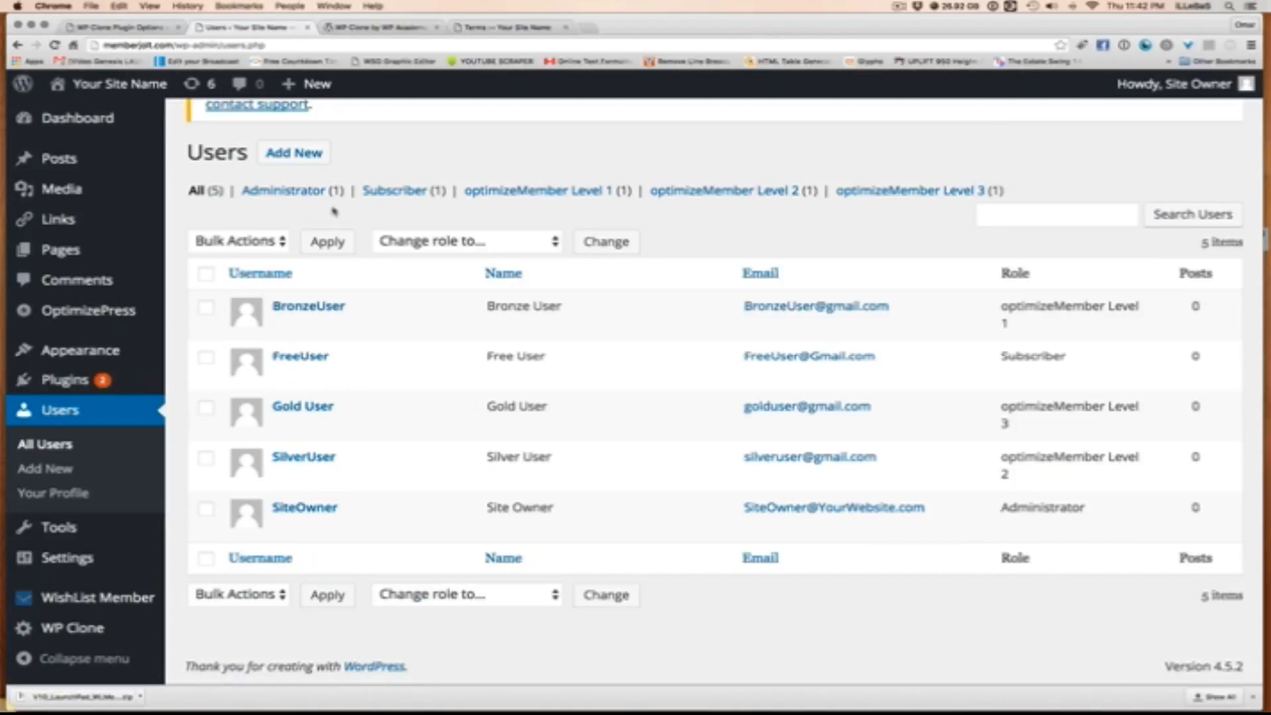
Step: On Add New User, enter the username and e-mail, autofilling the first and last name
click(267, 155)
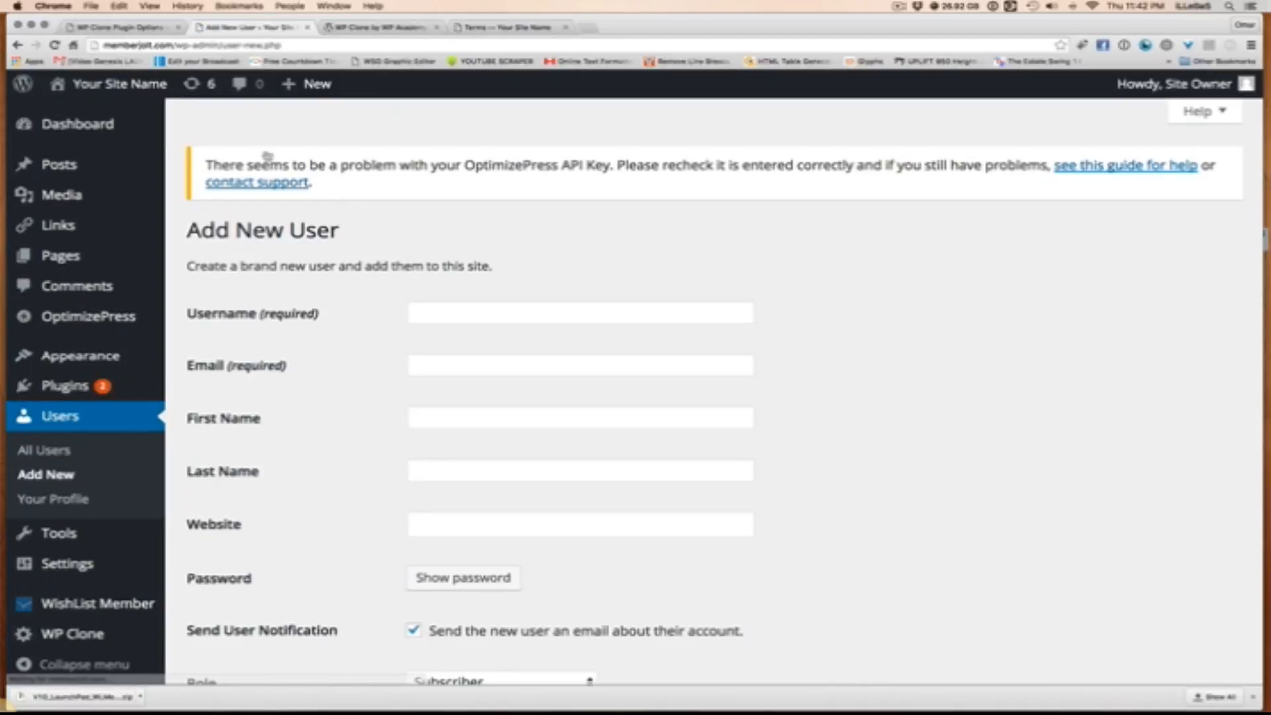
click(476, 320)
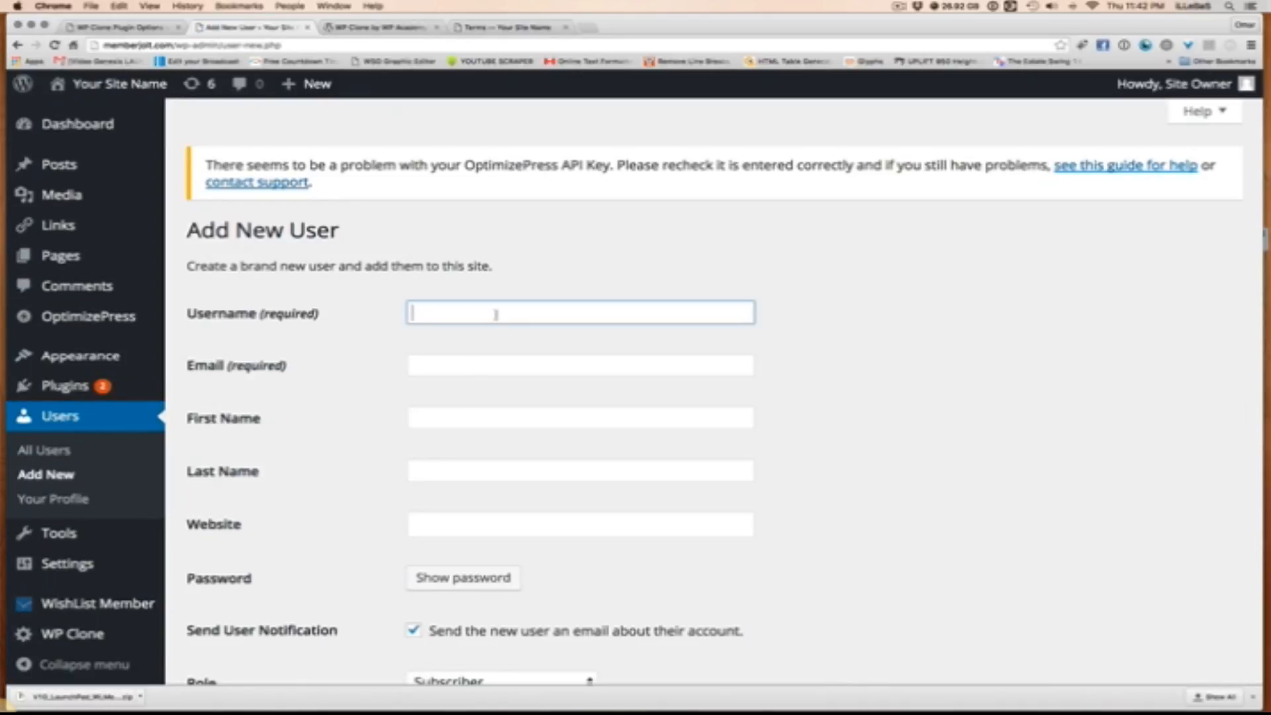
text(Omar)
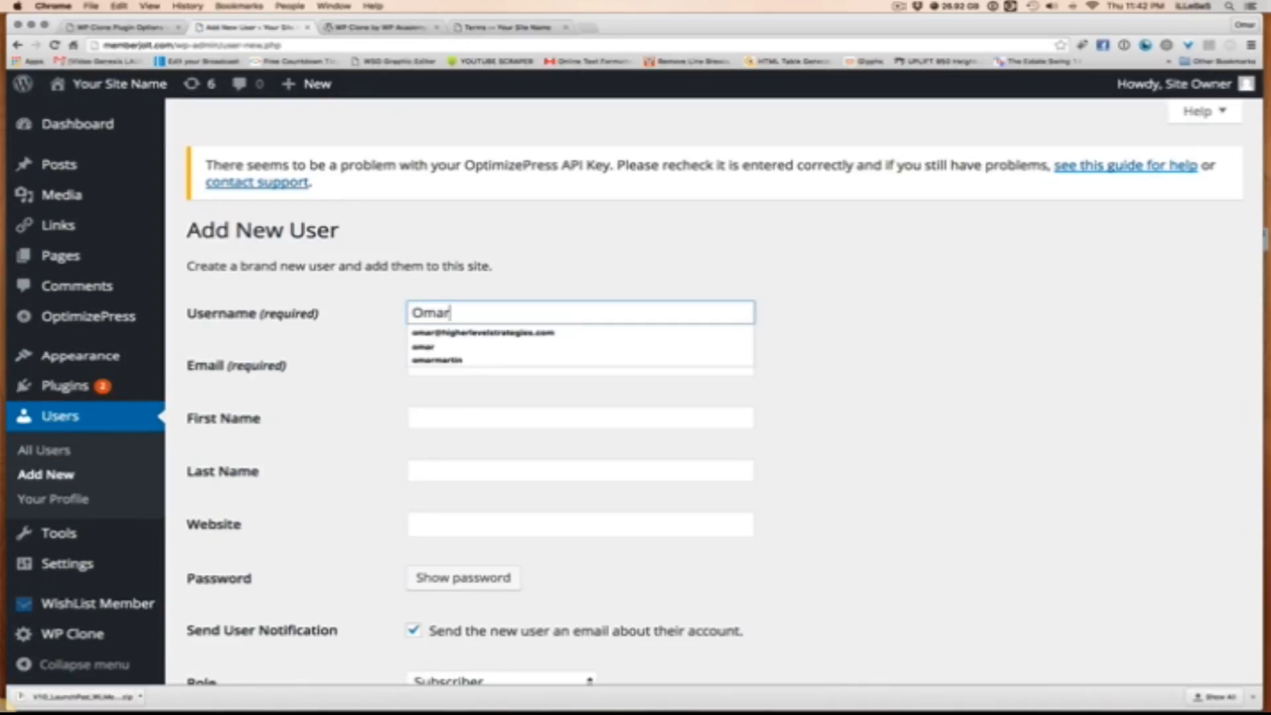
click(436, 363)
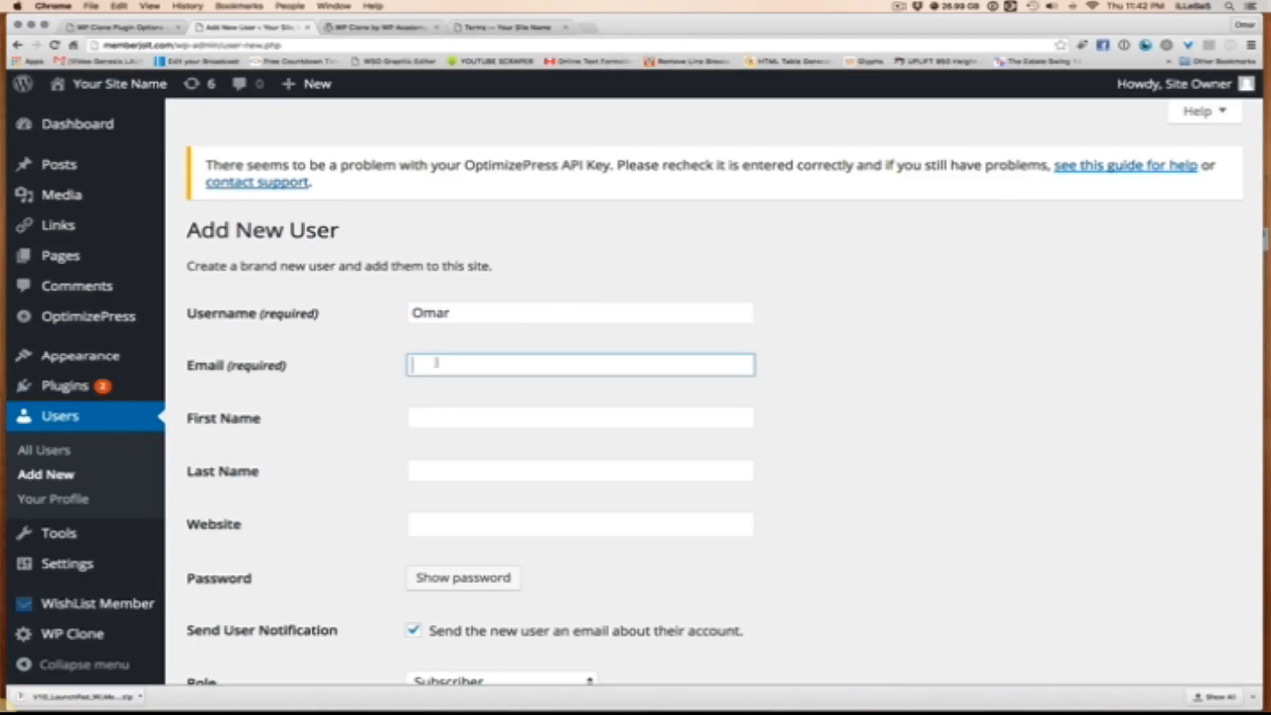
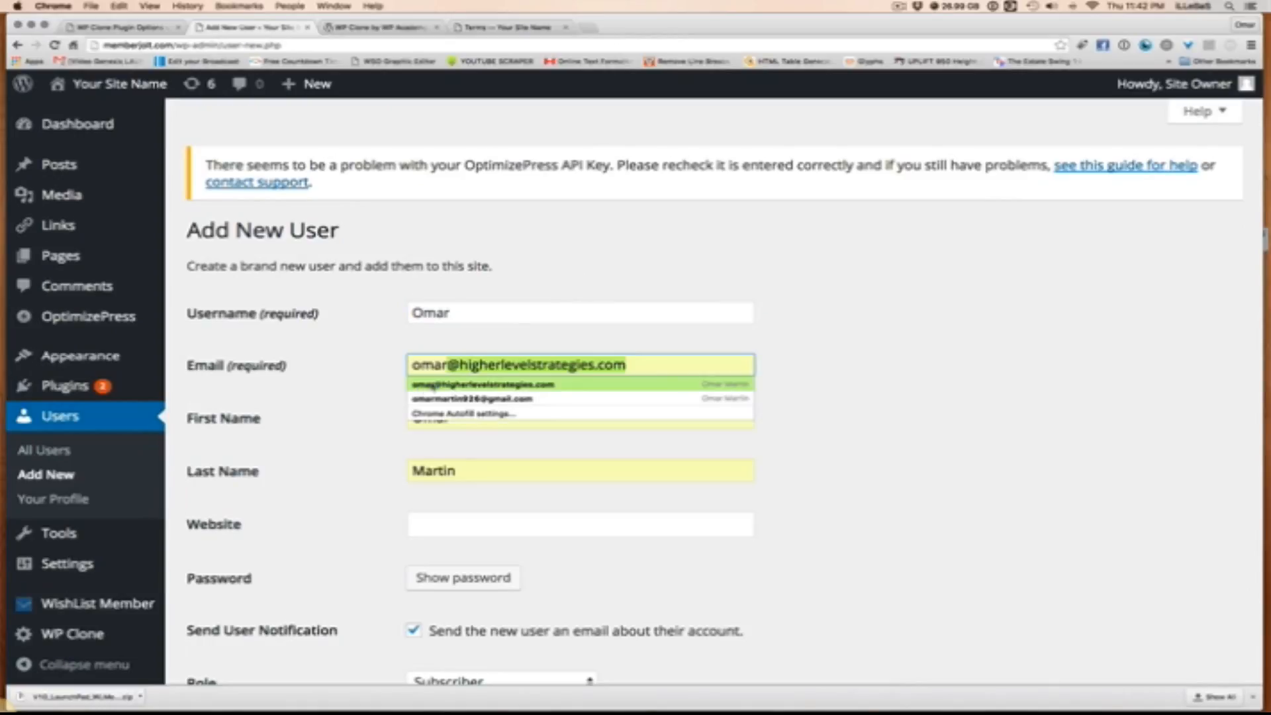
click(427, 385)
scroll(452, 466, down, 2)
scroll(452, 467, down, 1)
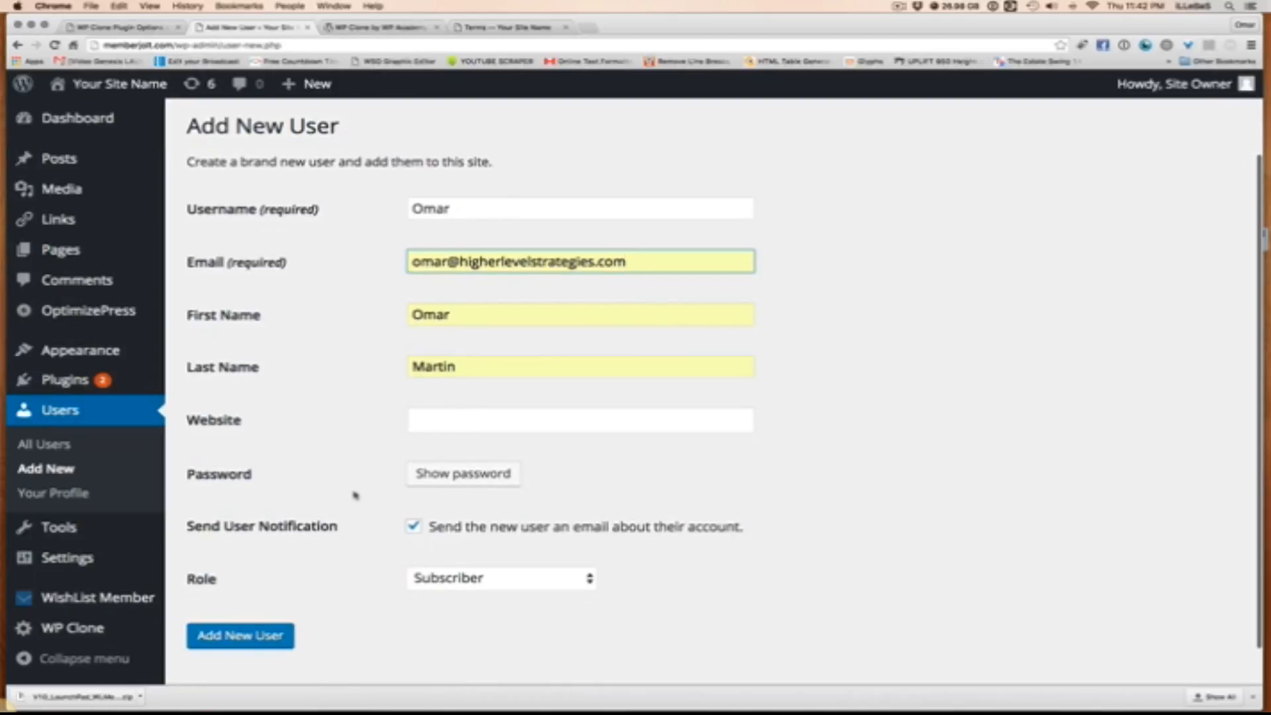
Step: Replace the generated password with a custom one and confirm using the weak password
click(463, 473)
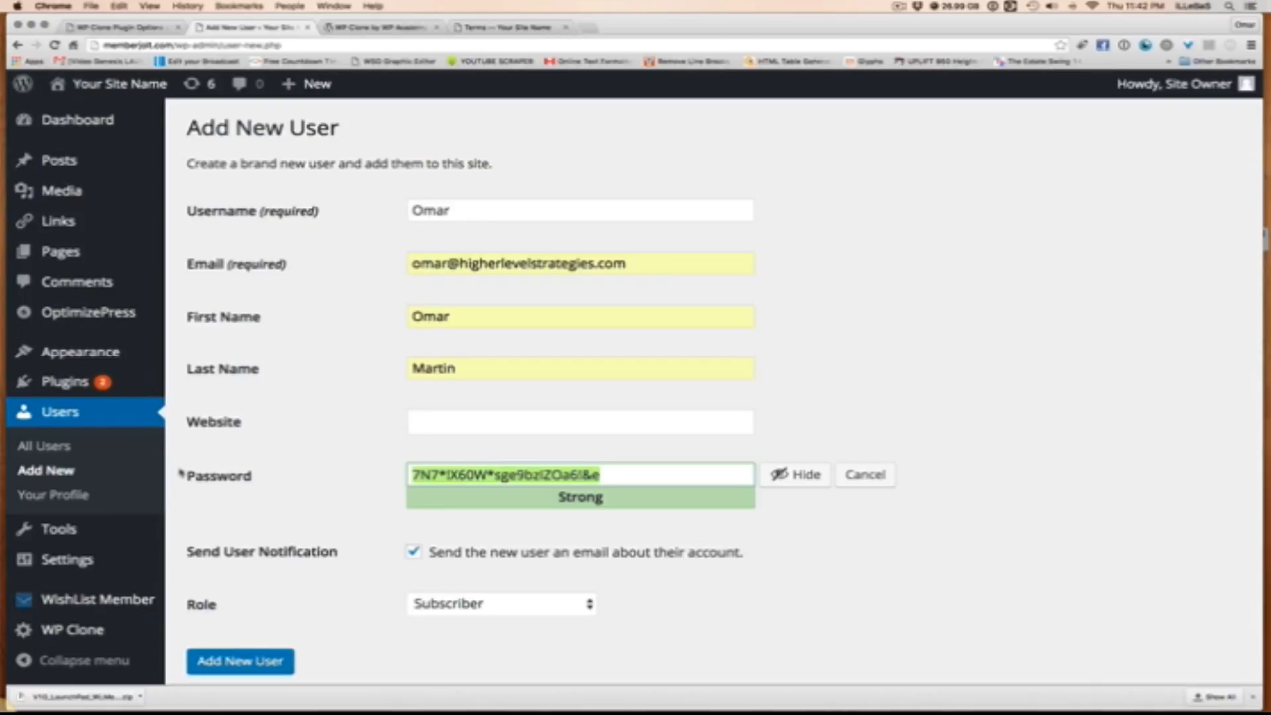
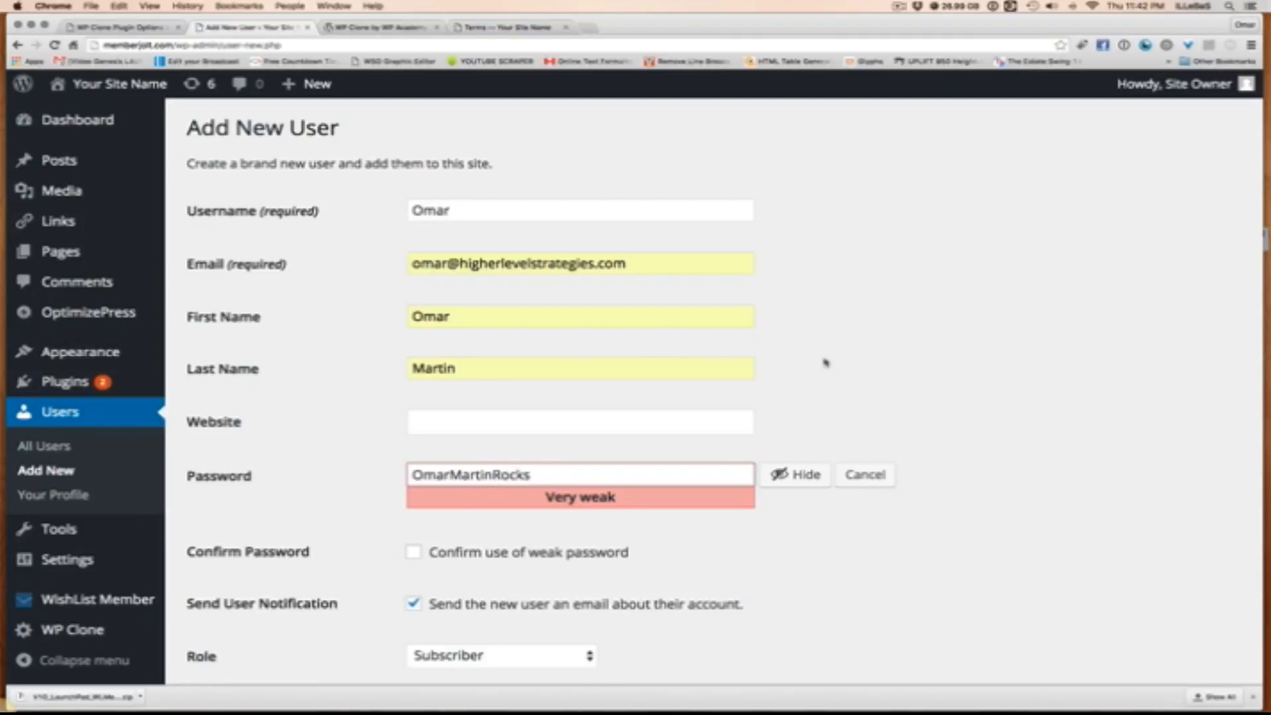
double_click(450, 474)
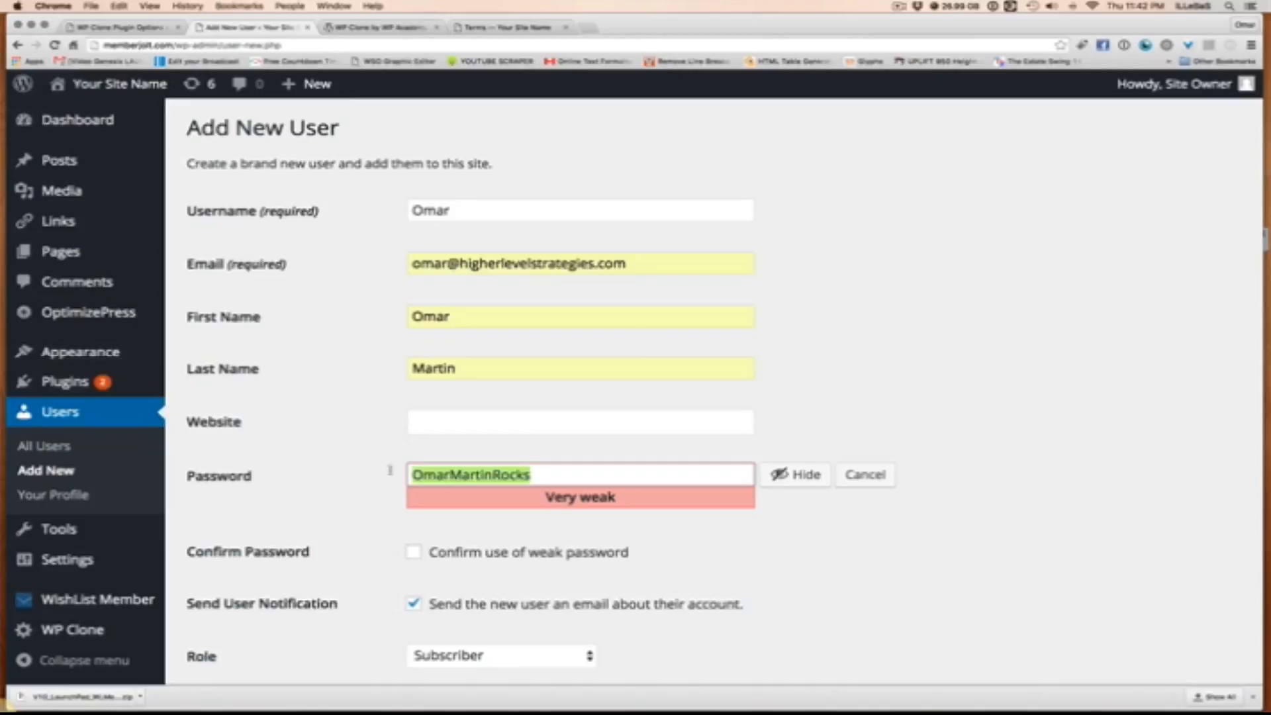
click(460, 475)
drag(450, 474, 384, 475)
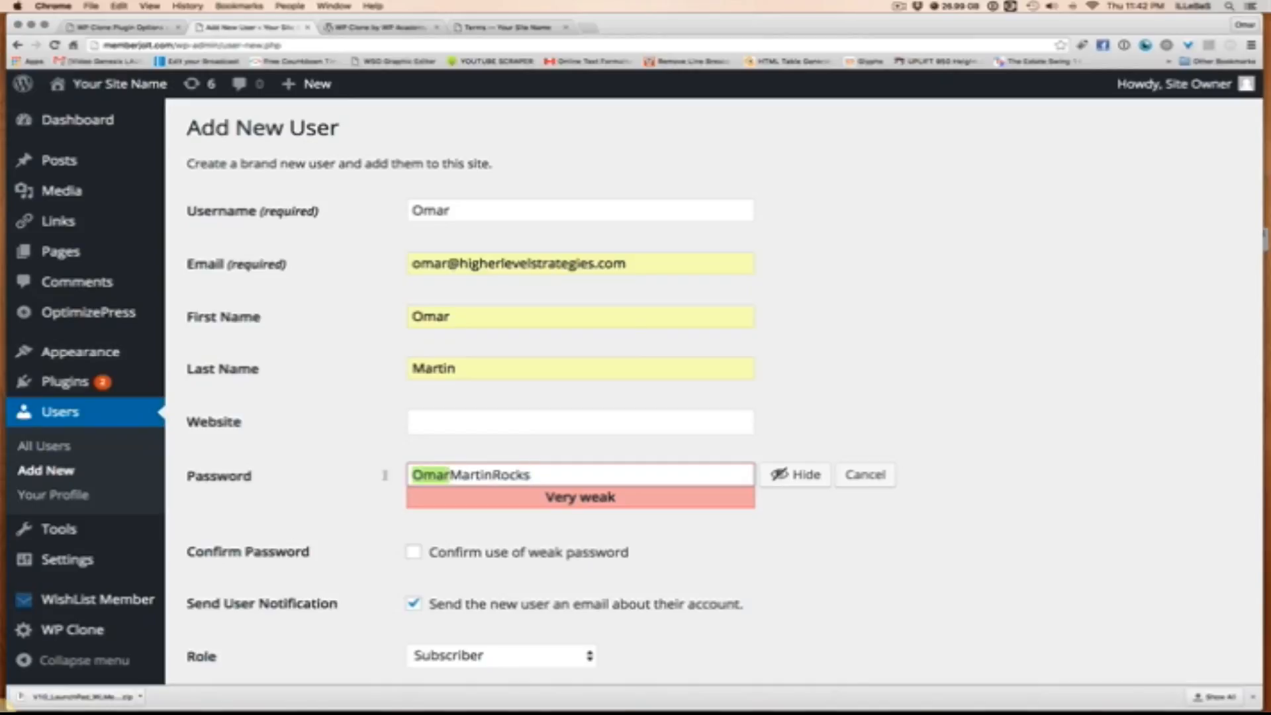
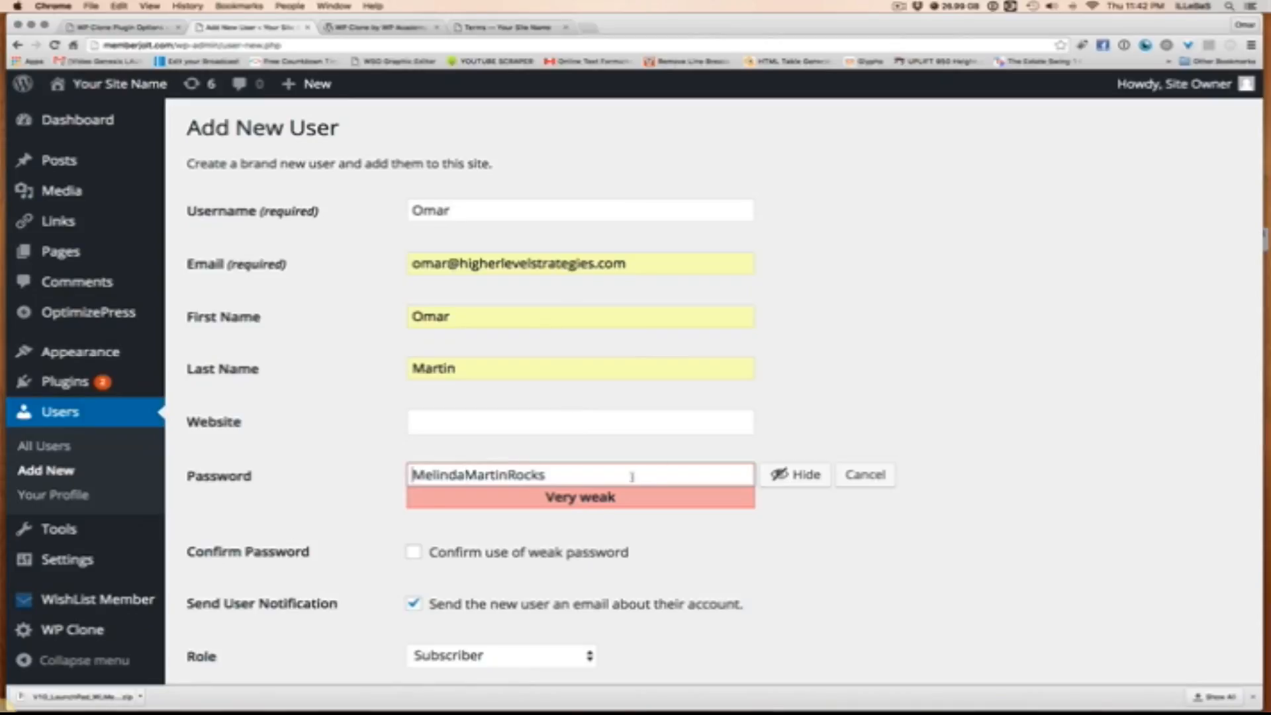
drag(629, 474, 198, 454)
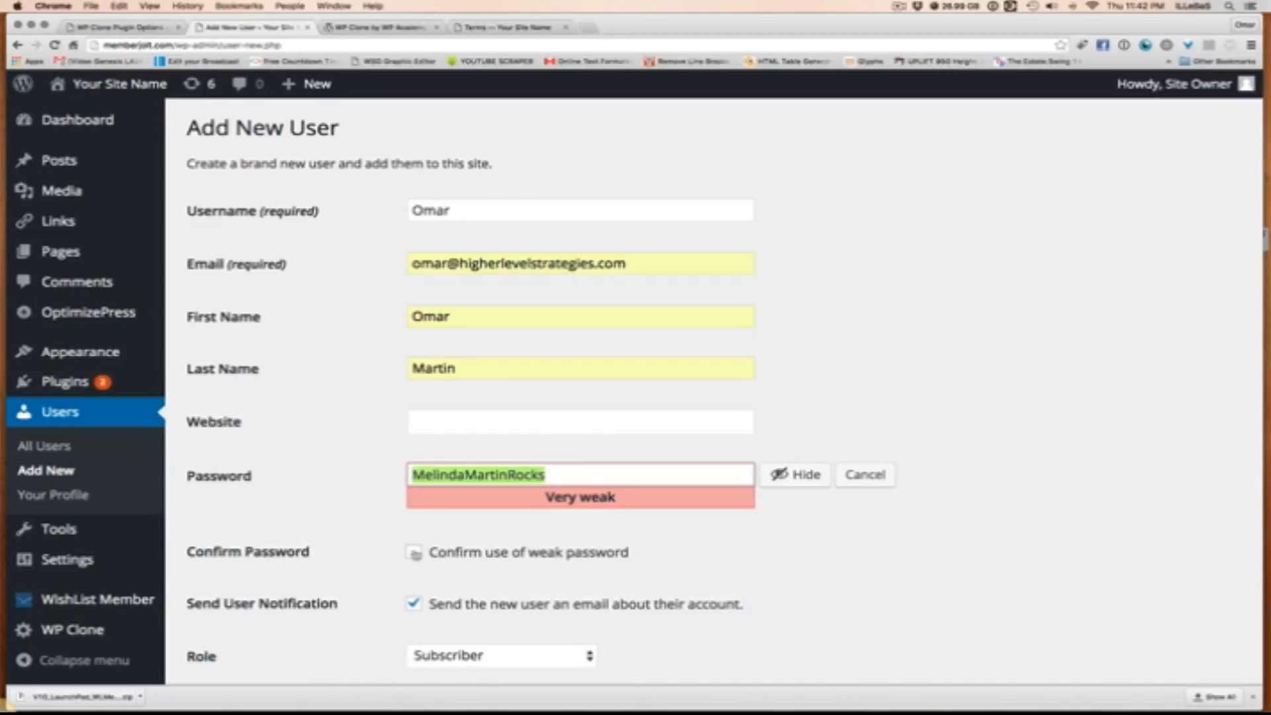
click(414, 553)
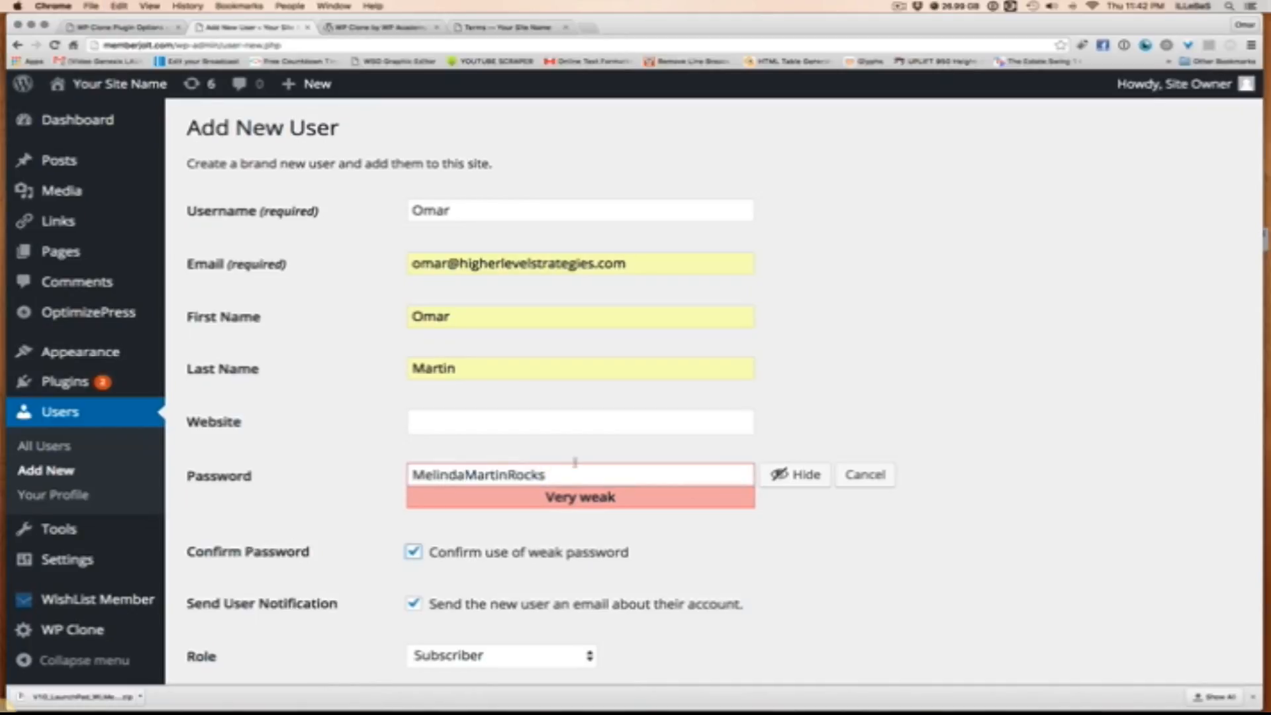
Step: Set the role to Administrator and add the new user
drag(574, 474, 315, 482)
scroll(862, 373, down, 2)
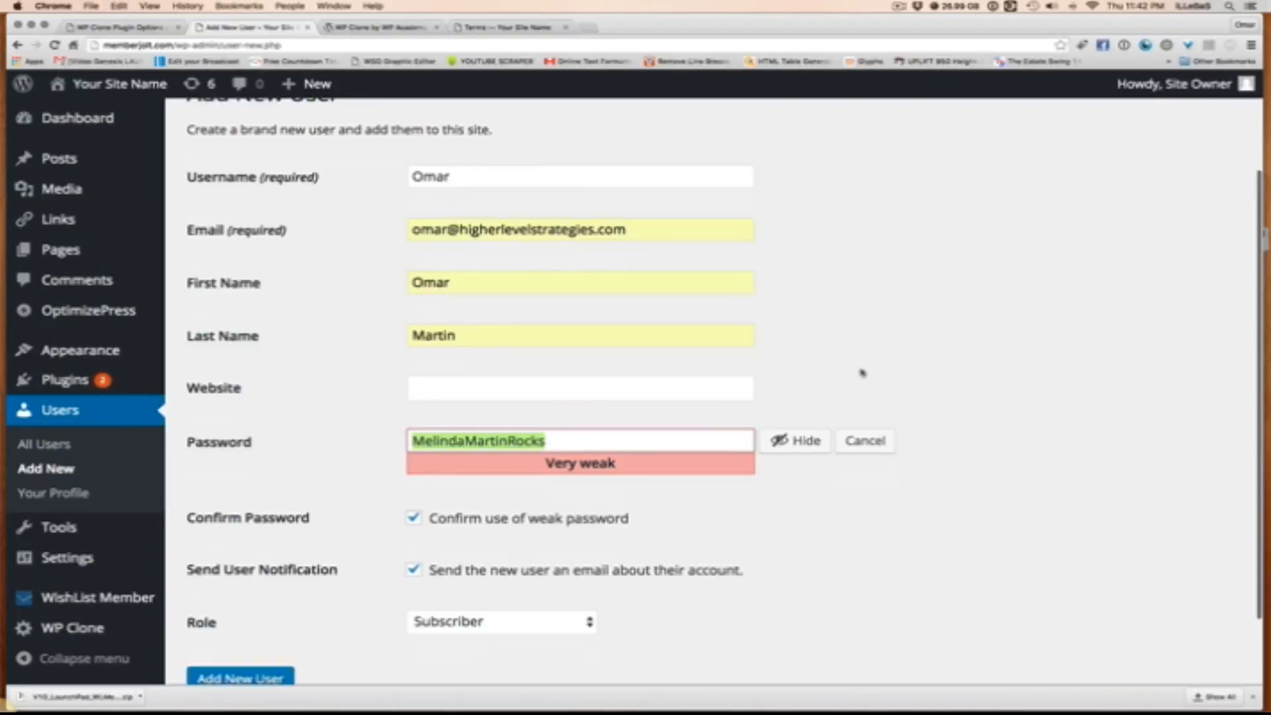
scroll(862, 373, down, 3)
click(429, 538)
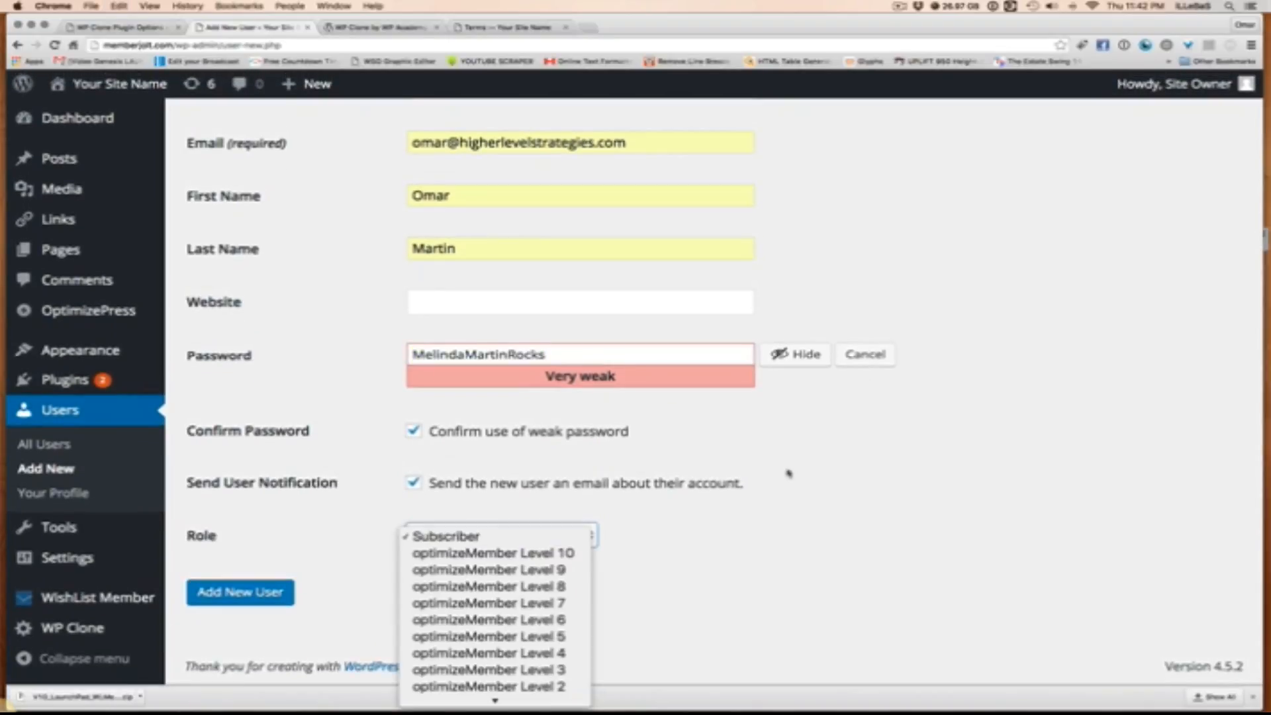
scroll(534, 552, down, 3)
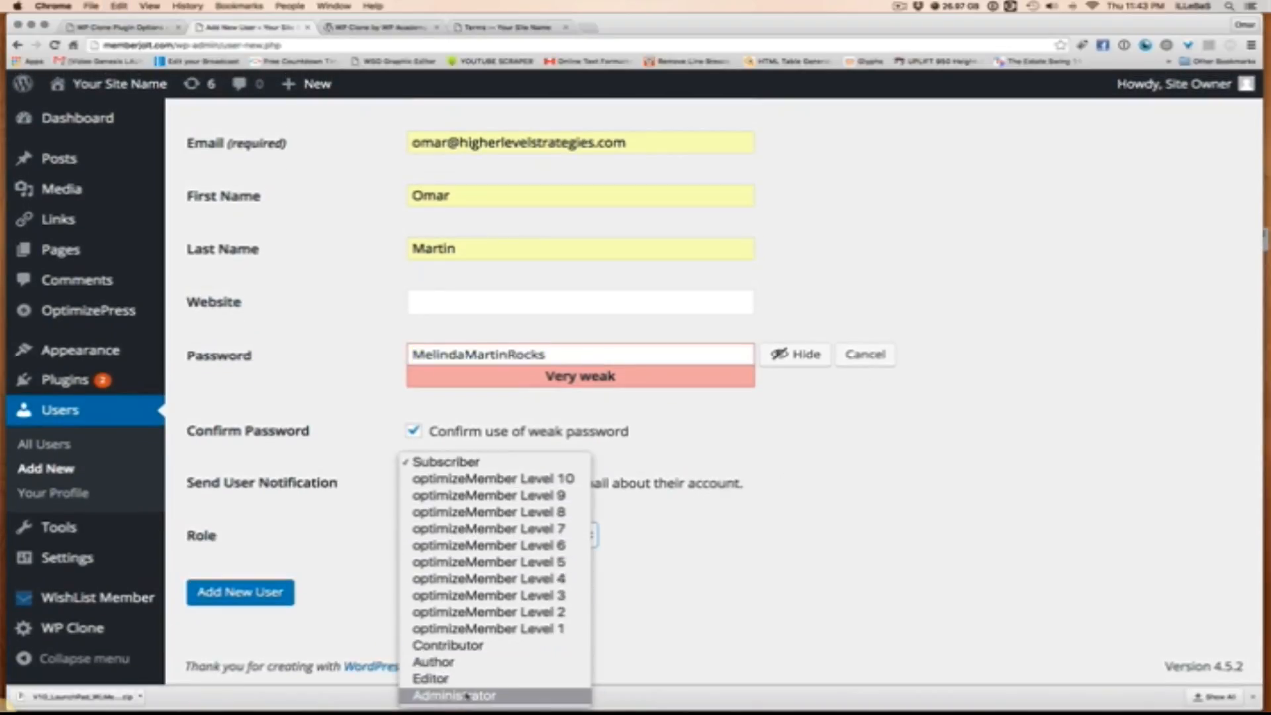
click(467, 696)
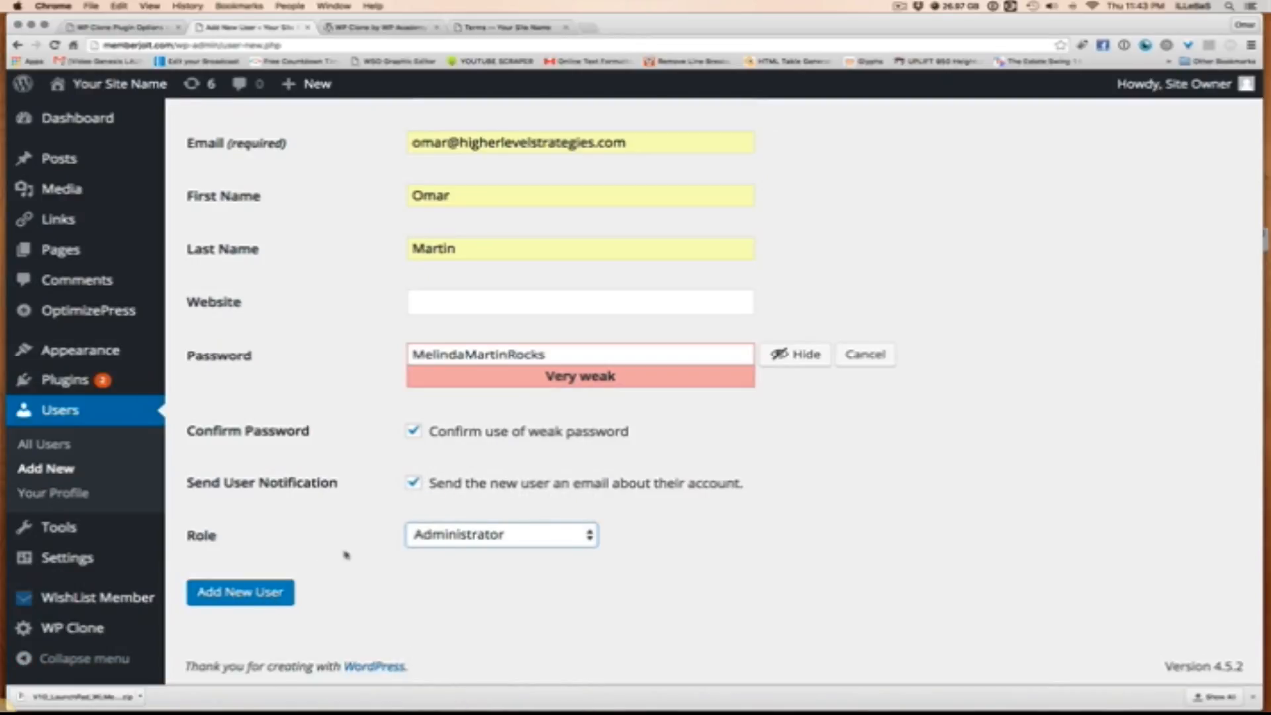
click(239, 591)
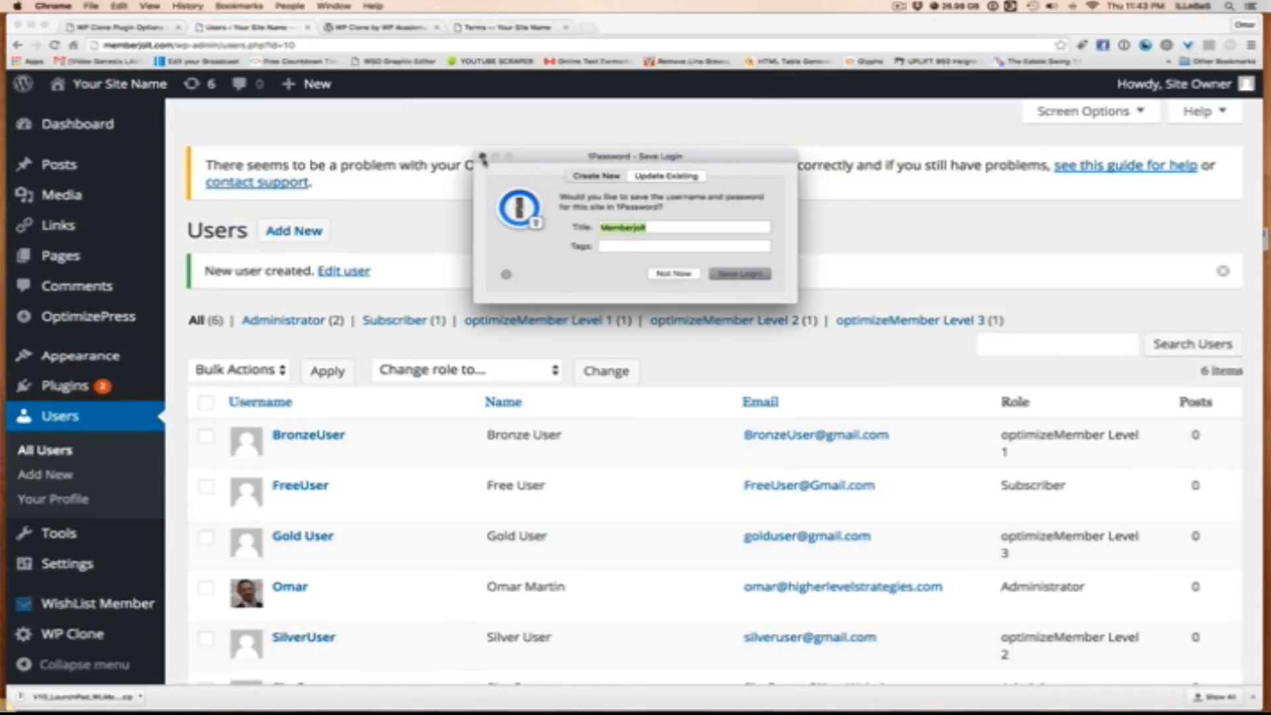
Step: Dismiss the password manager prompt and log out of the Site Owner account
click(482, 157)
scroll(564, 349, down, 5)
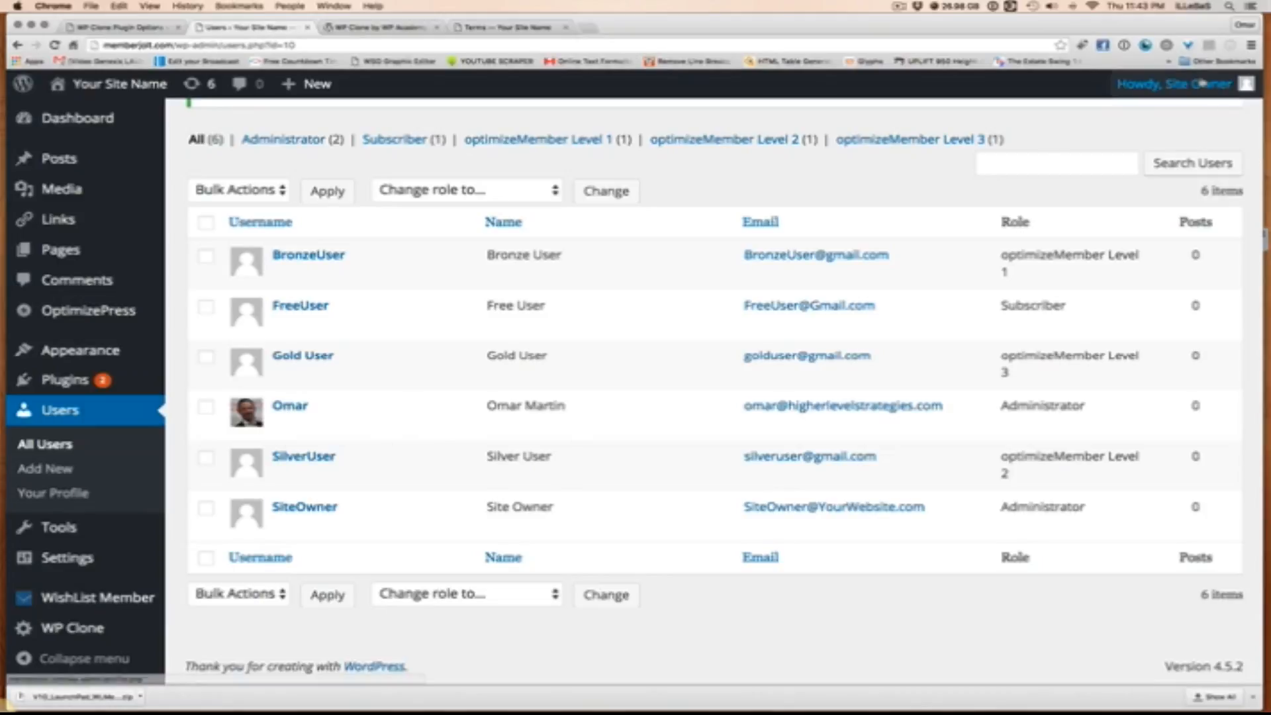
mouse_move(1192, 84)
click(1126, 191)
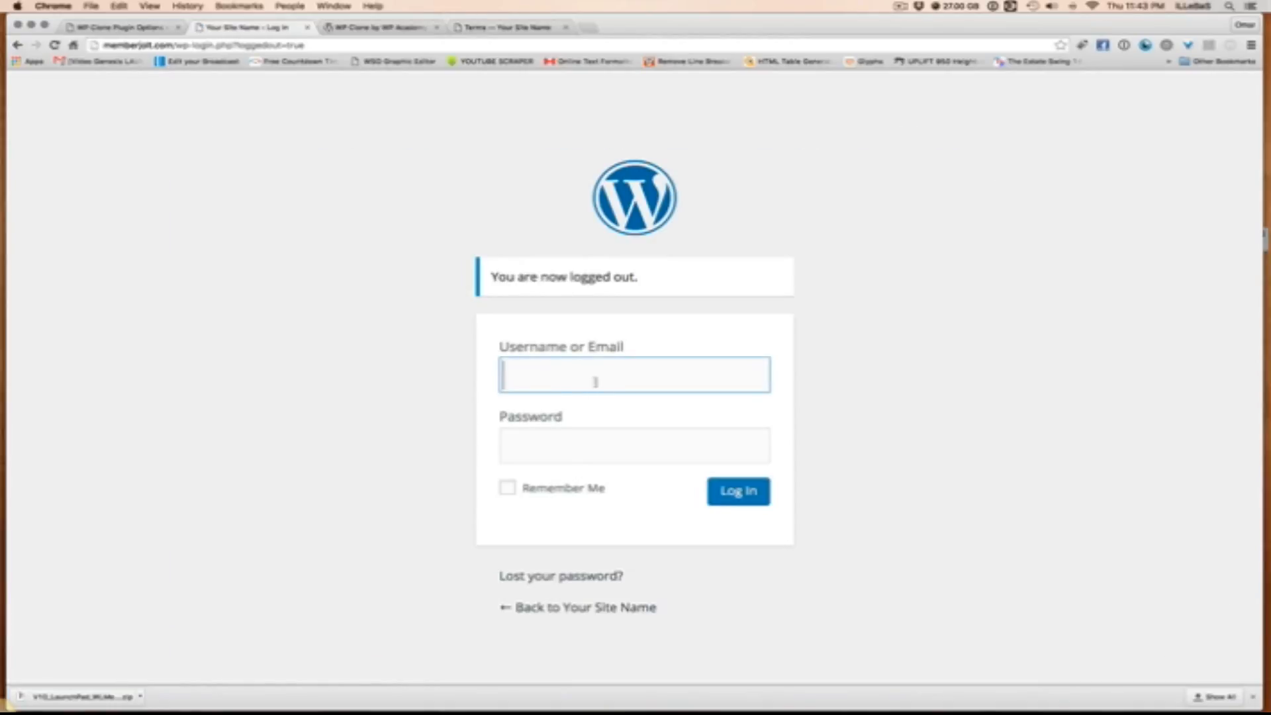
Step: Log in with the new administrator's username and pasted password
text(om)
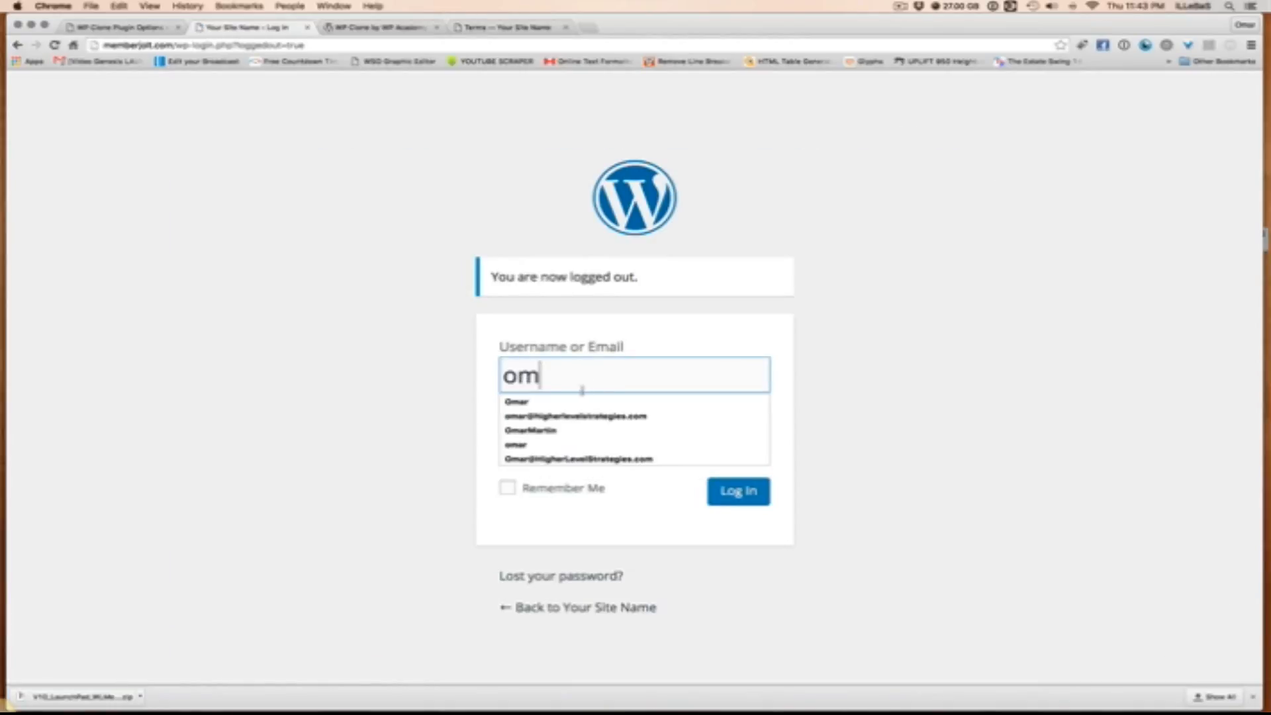
click(577, 401)
click(559, 443)
key(super+v)
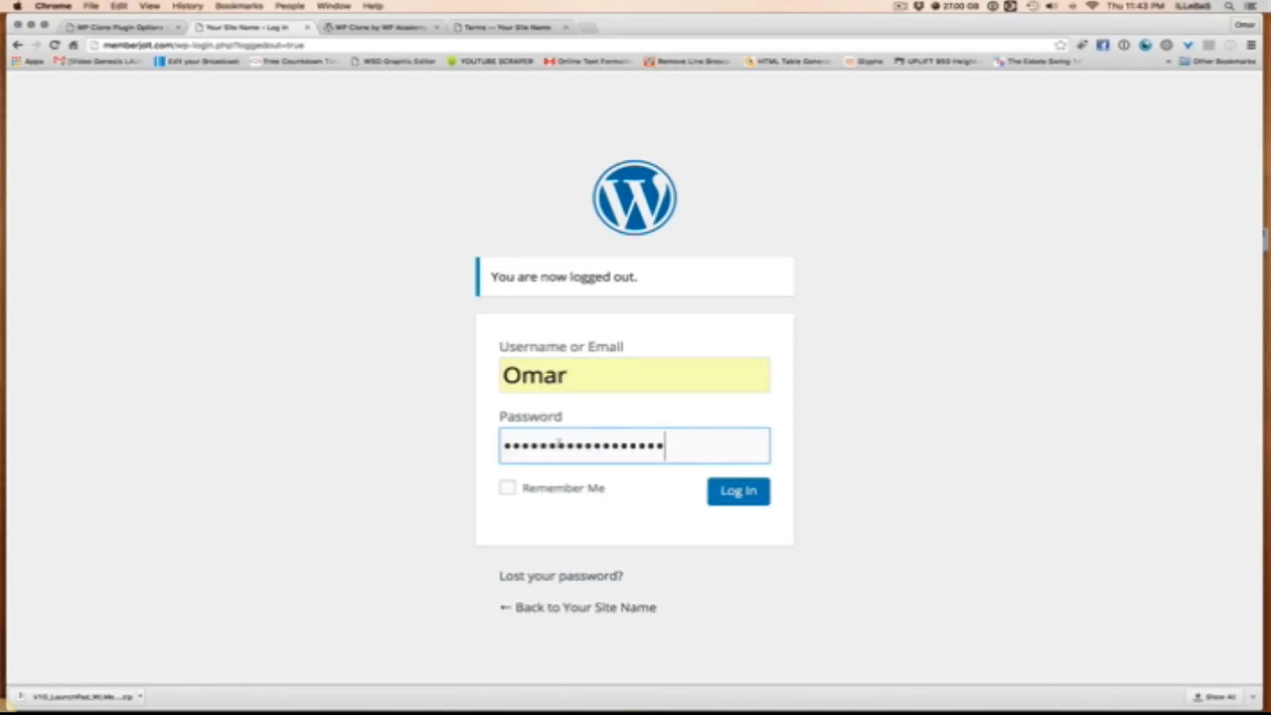
click(729, 493)
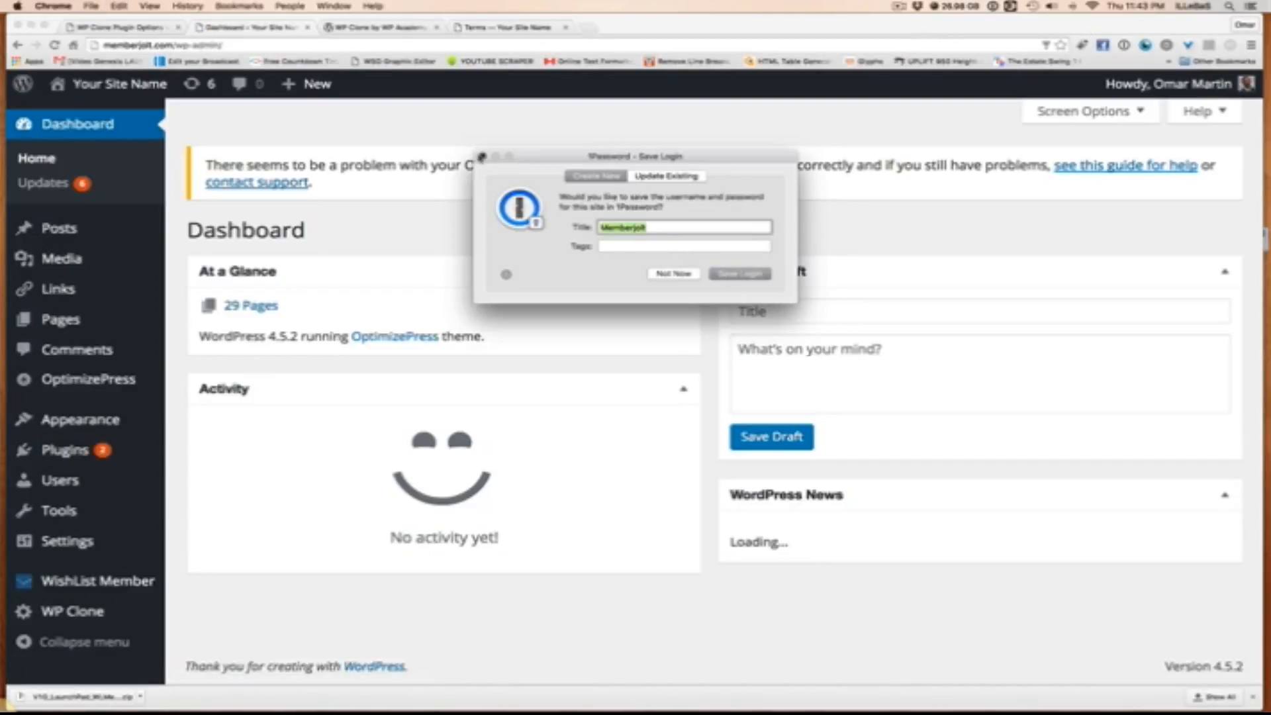
click(482, 156)
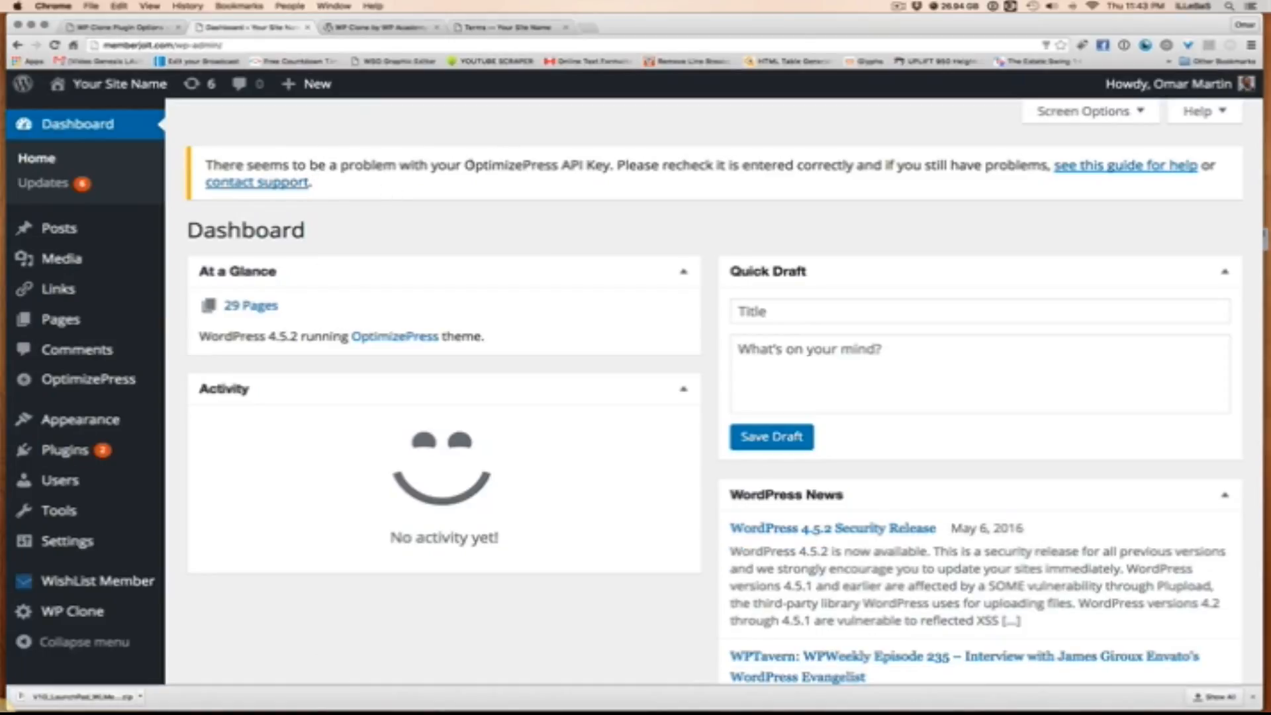
Step: Go from the Dashboard to the Users list
drag(475, 166, 603, 165)
click(585, 173)
scroll(367, 298, down, 3)
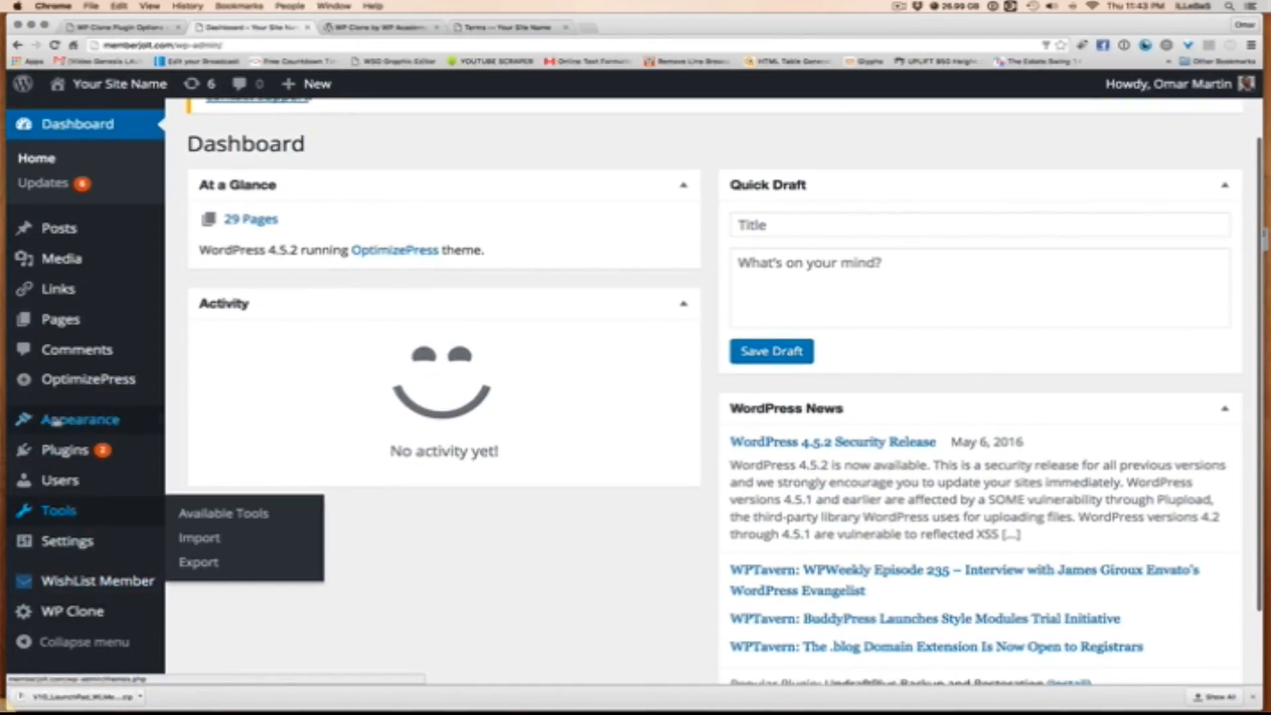
click(70, 482)
scroll(735, 371, down, 3)
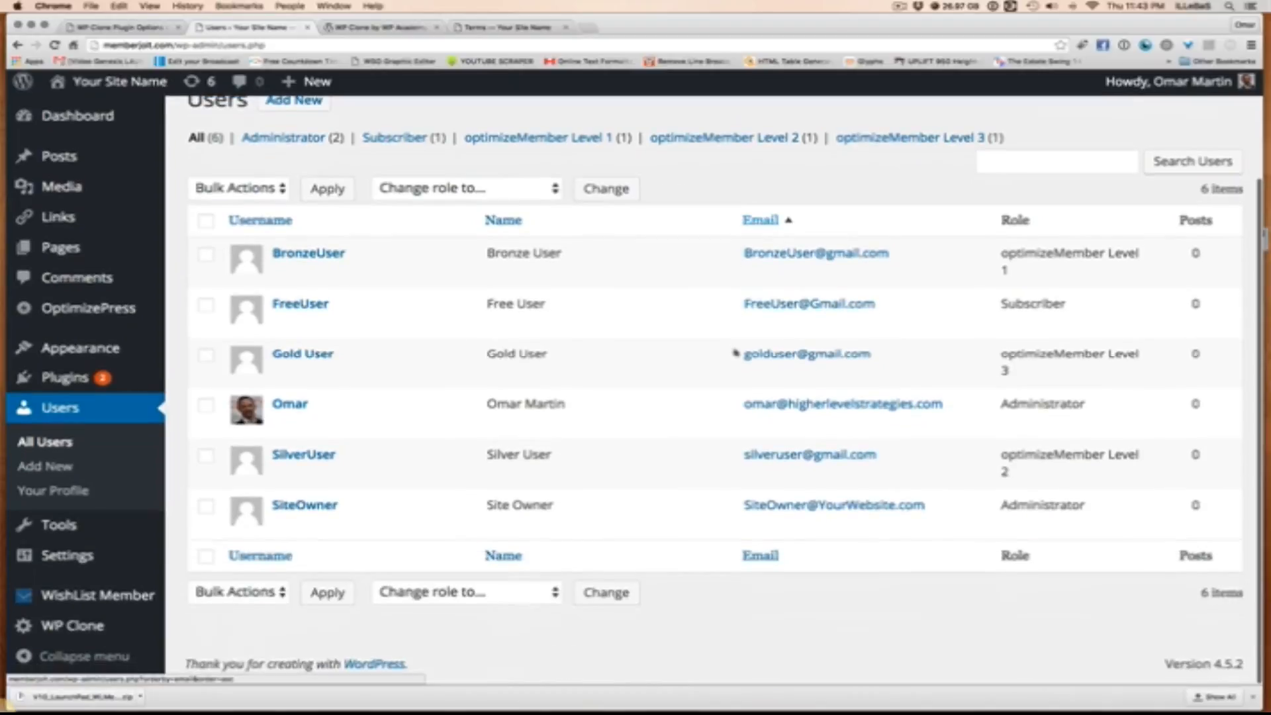
mouse_move(1189, 92)
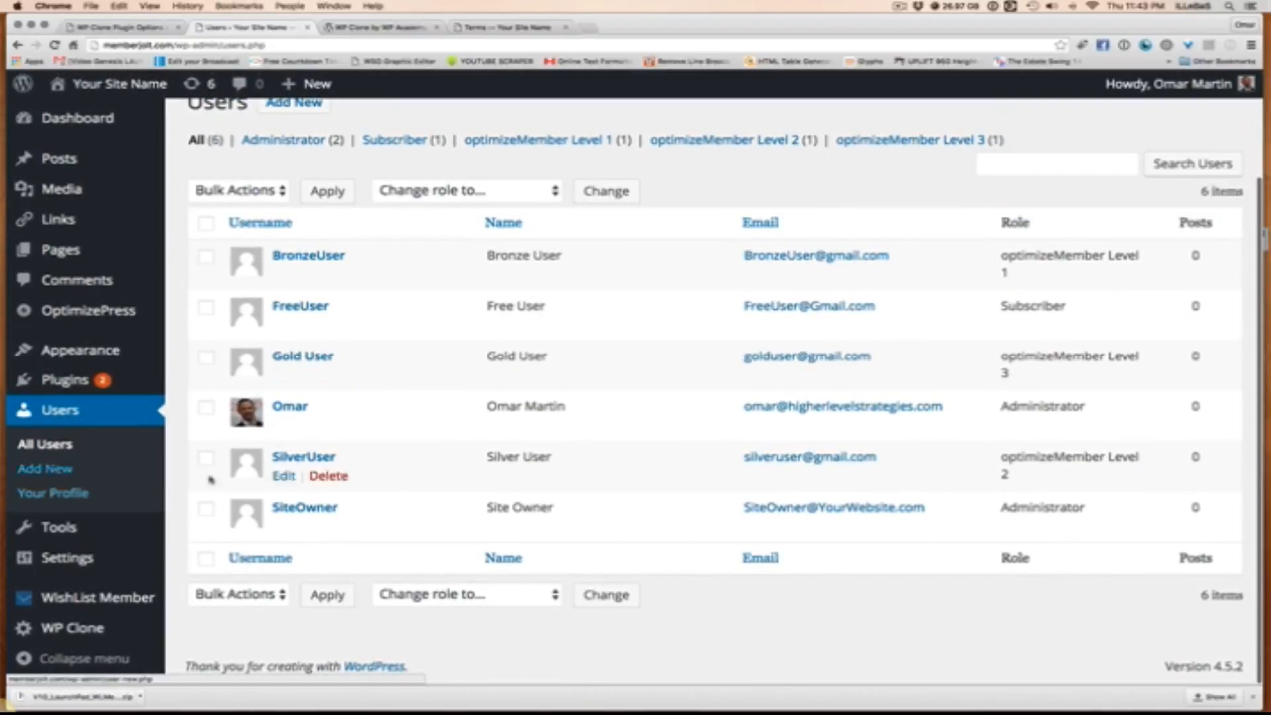
Step: Delete the SiteOwner user, attributing all its content to the remaining administrator
click(207, 511)
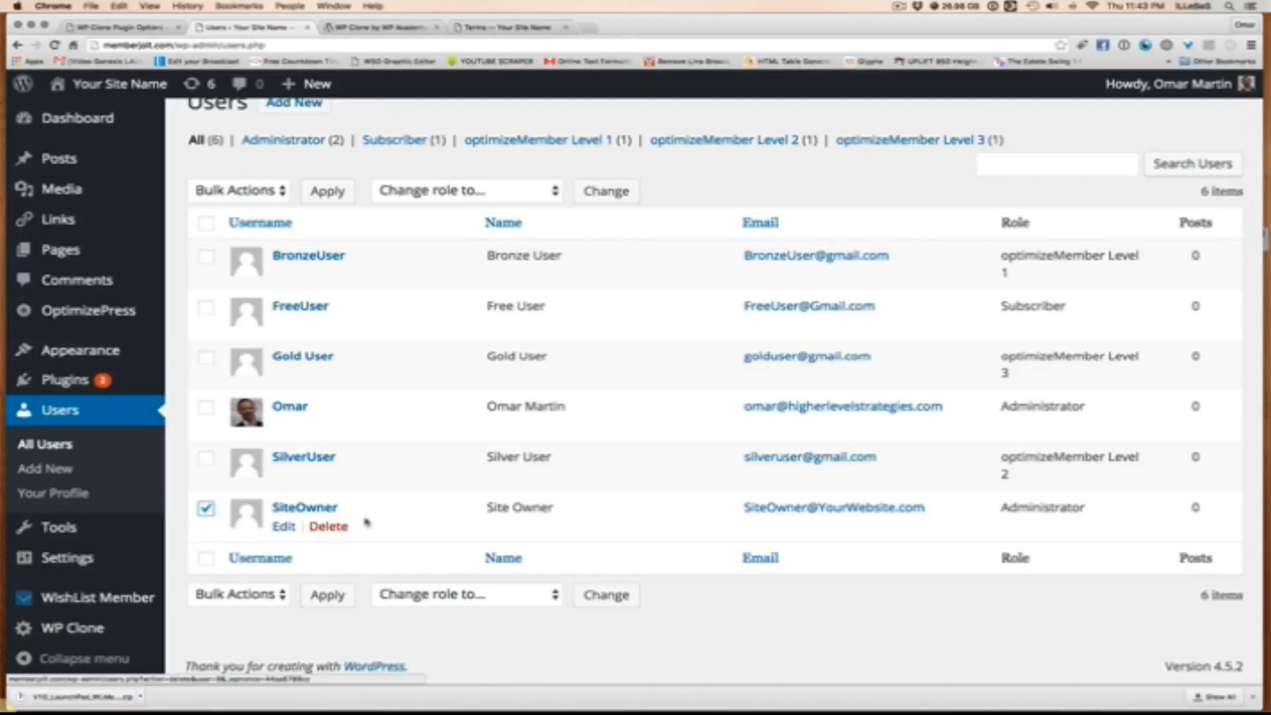
click(331, 528)
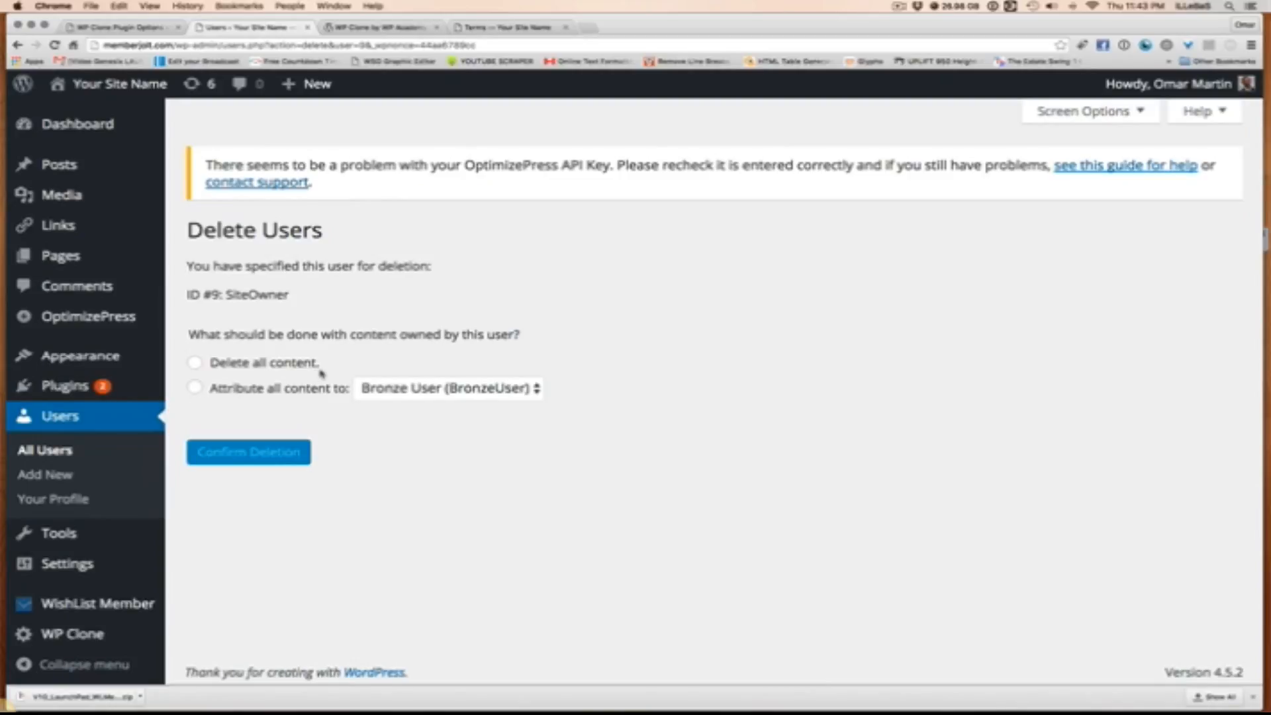
click(192, 388)
click(521, 395)
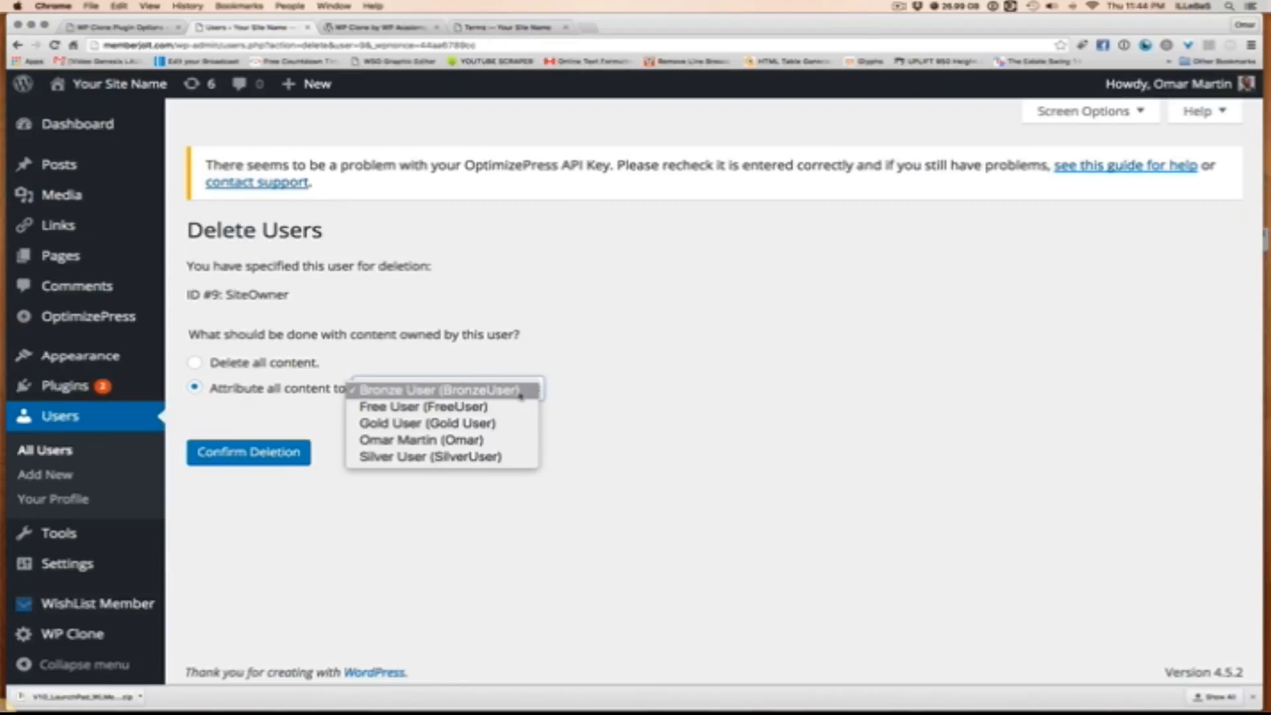
click(460, 440)
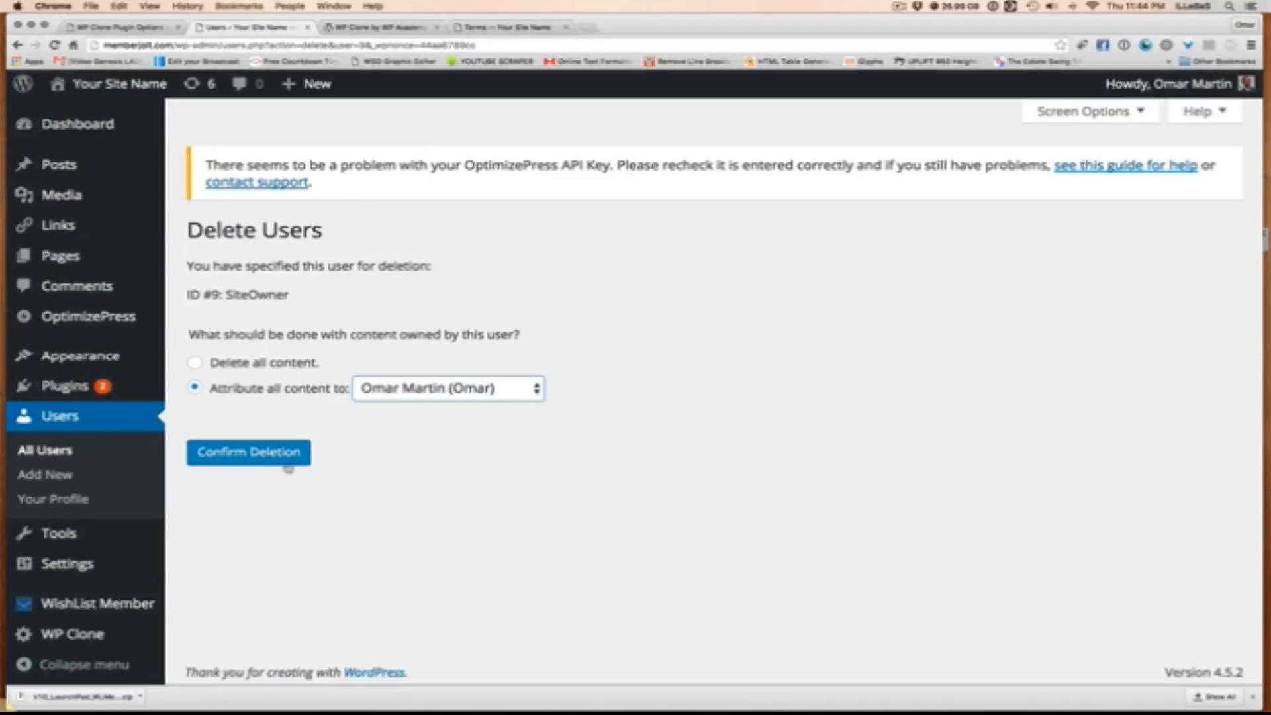
click(293, 463)
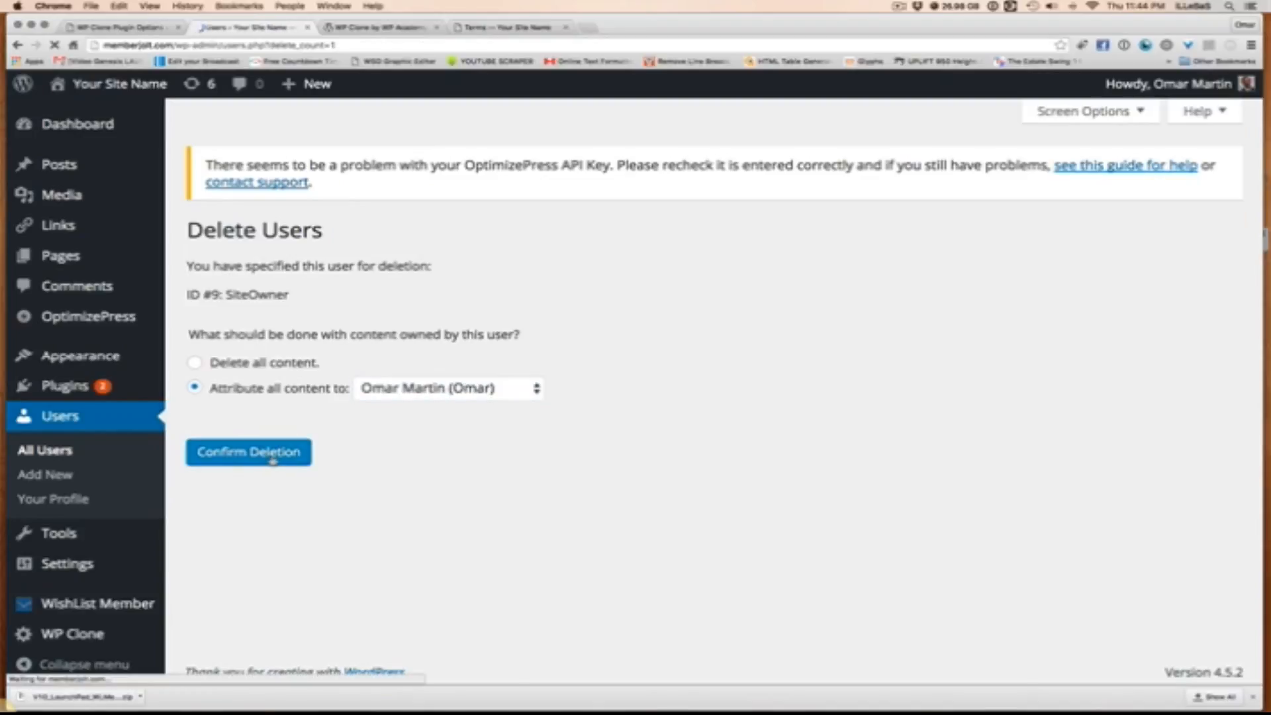
scroll(922, 522, down, 5)
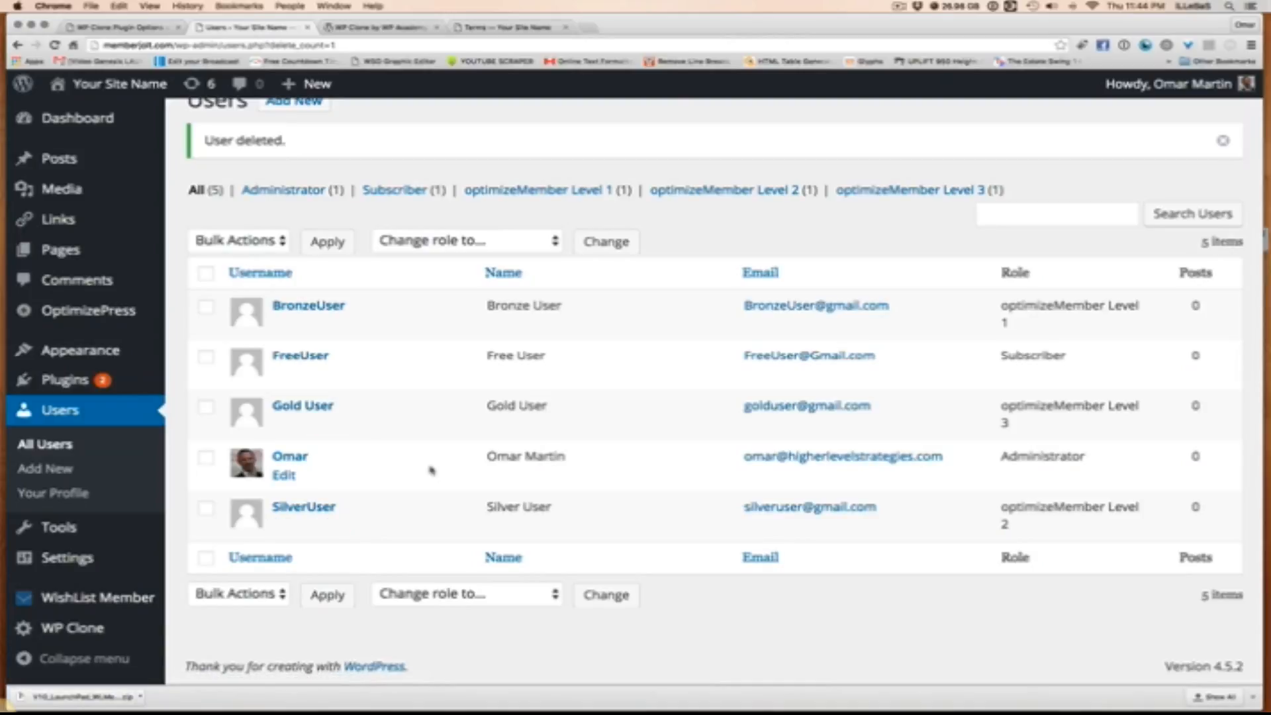
scroll(434, 468, up, 4)
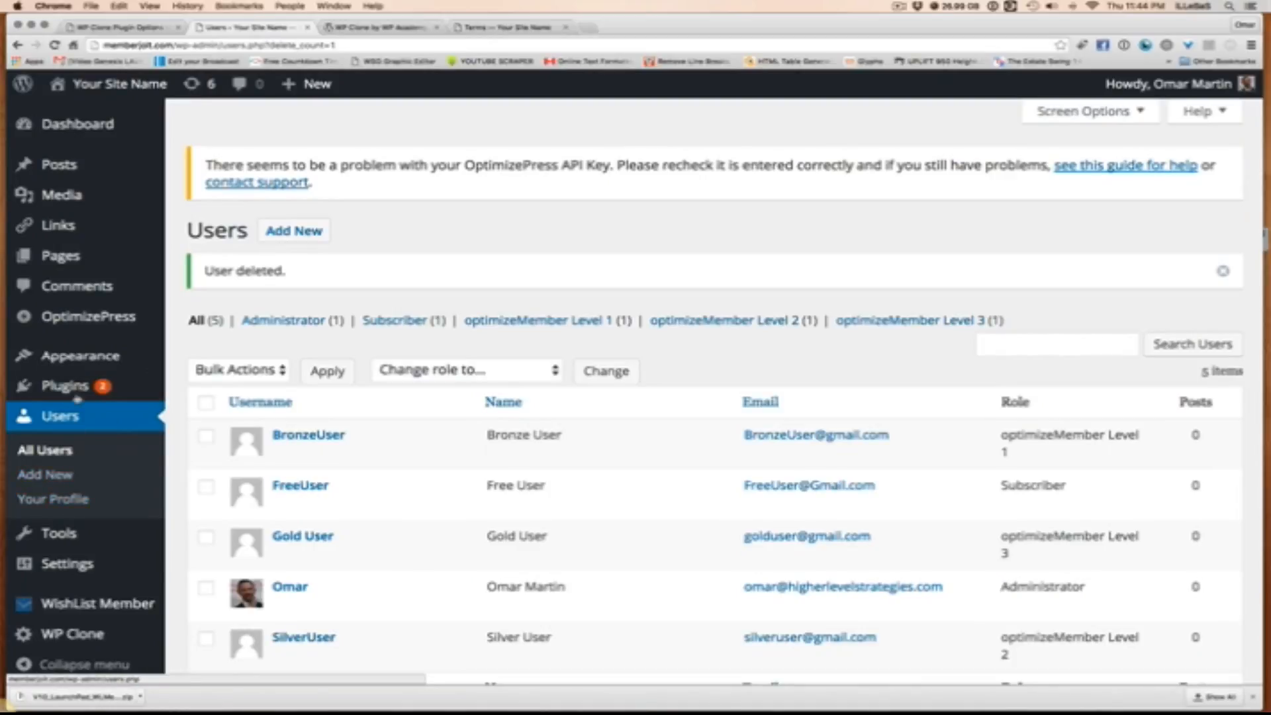
mouse_move(83, 358)
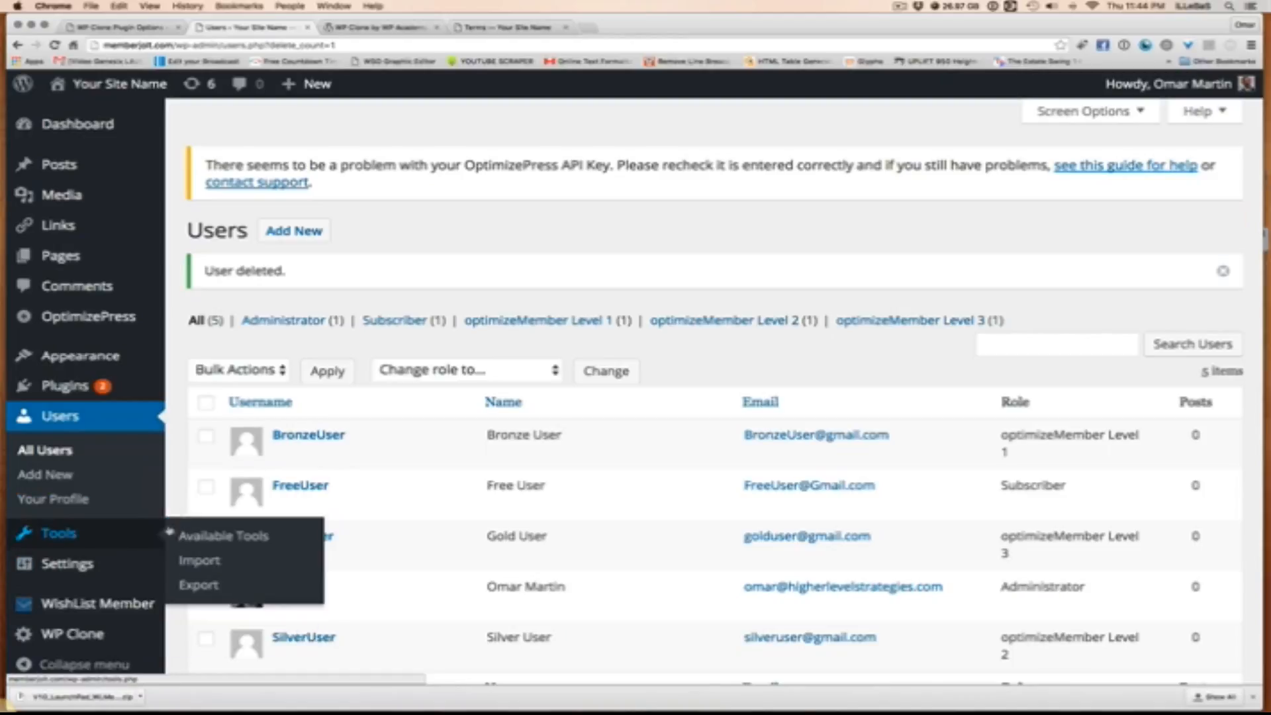
Step: Review the Site Title and Tagline on General Settings without saving any changes
click(221, 495)
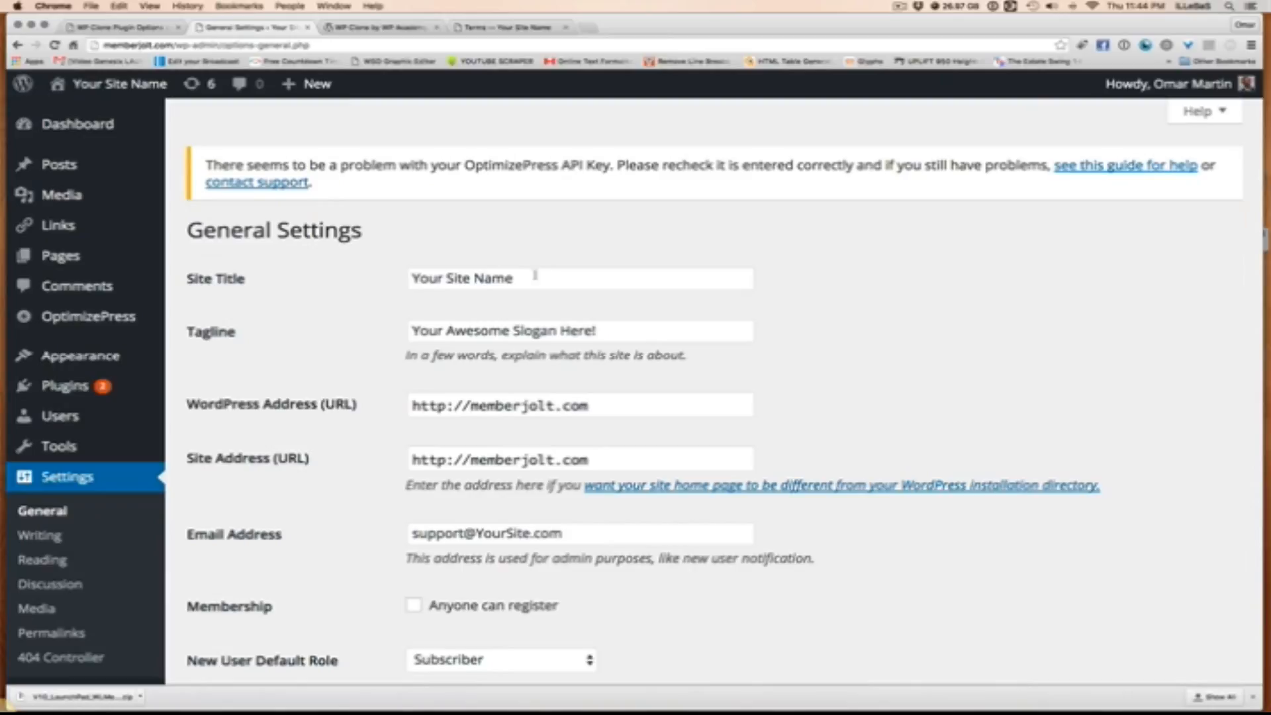
drag(535, 275, 286, 285)
scroll(593, 256, down, 3)
scroll(593, 256, up, 3)
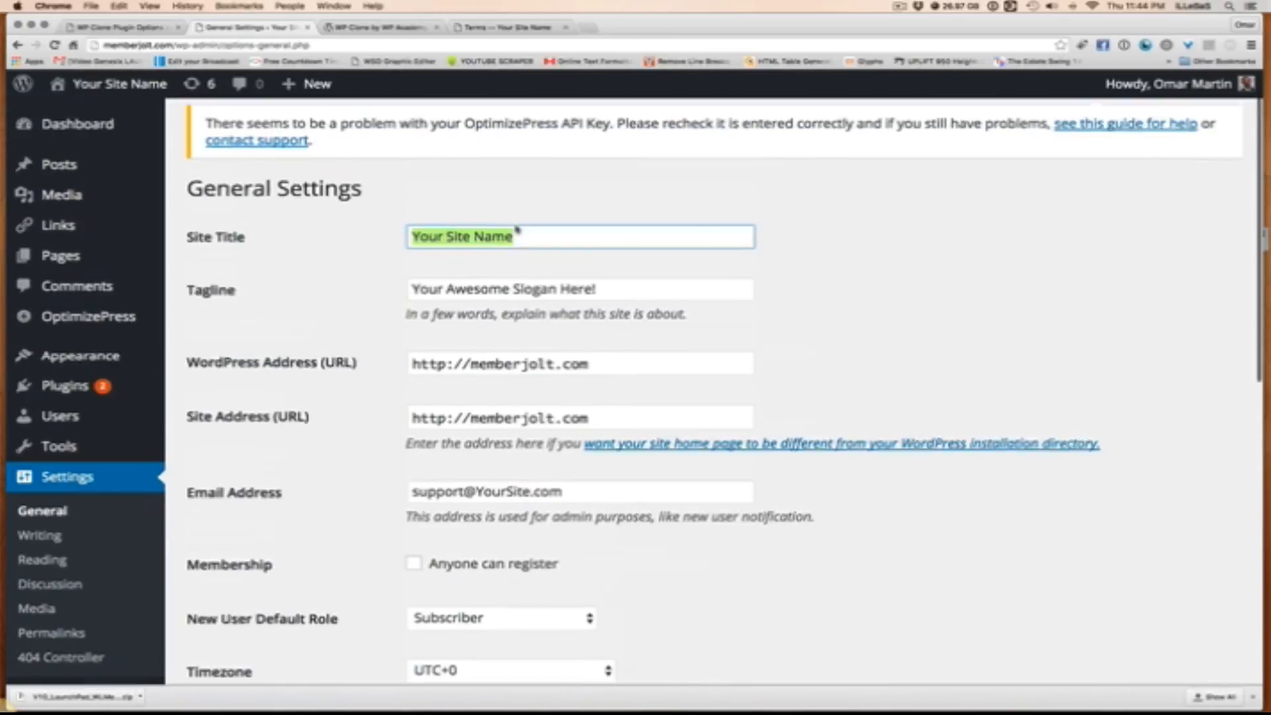
drag(616, 295, 240, 284)
drag(531, 233, 357, 228)
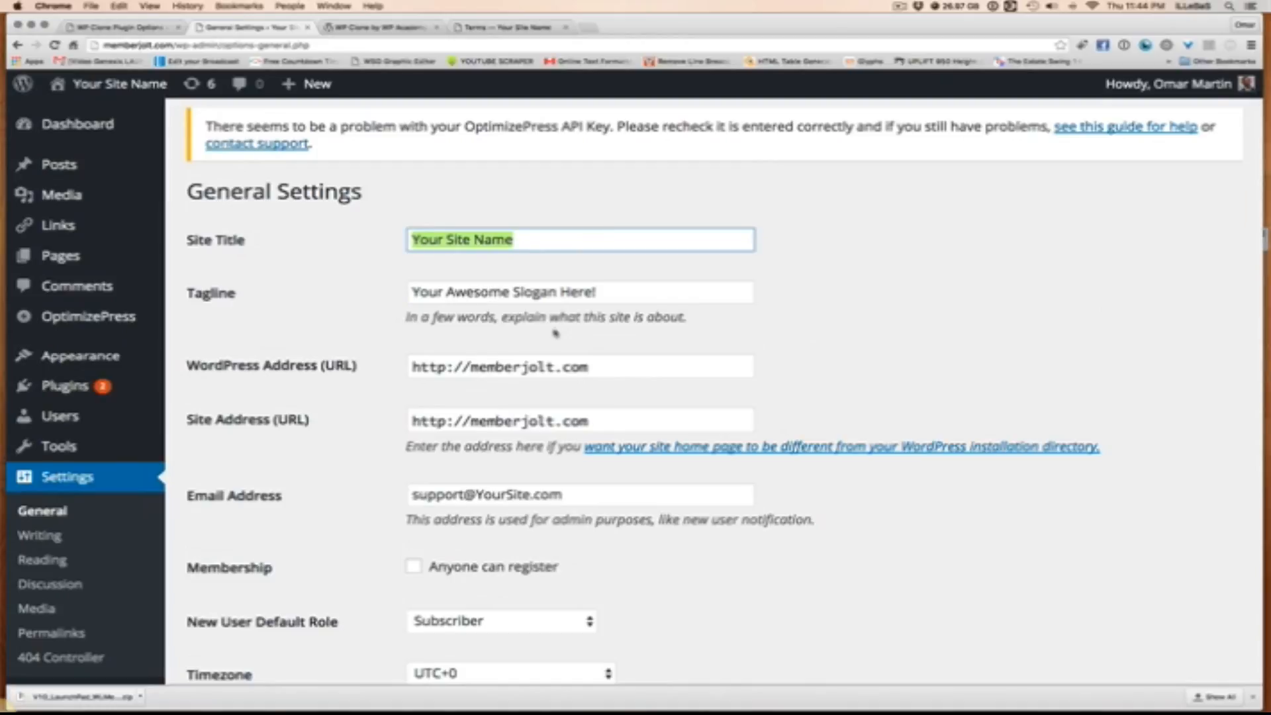
drag(618, 296, 346, 278)
click(343, 270)
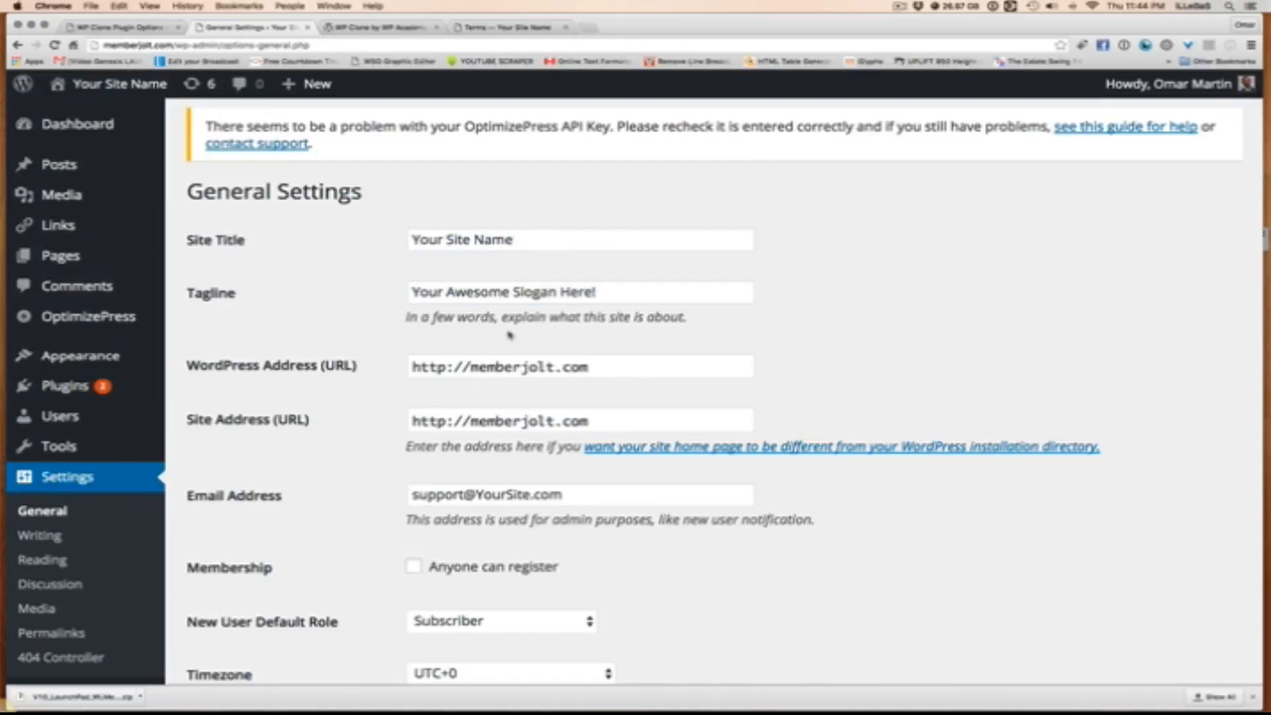
scroll(510, 335, up, 1)
mouse_move(101, 94)
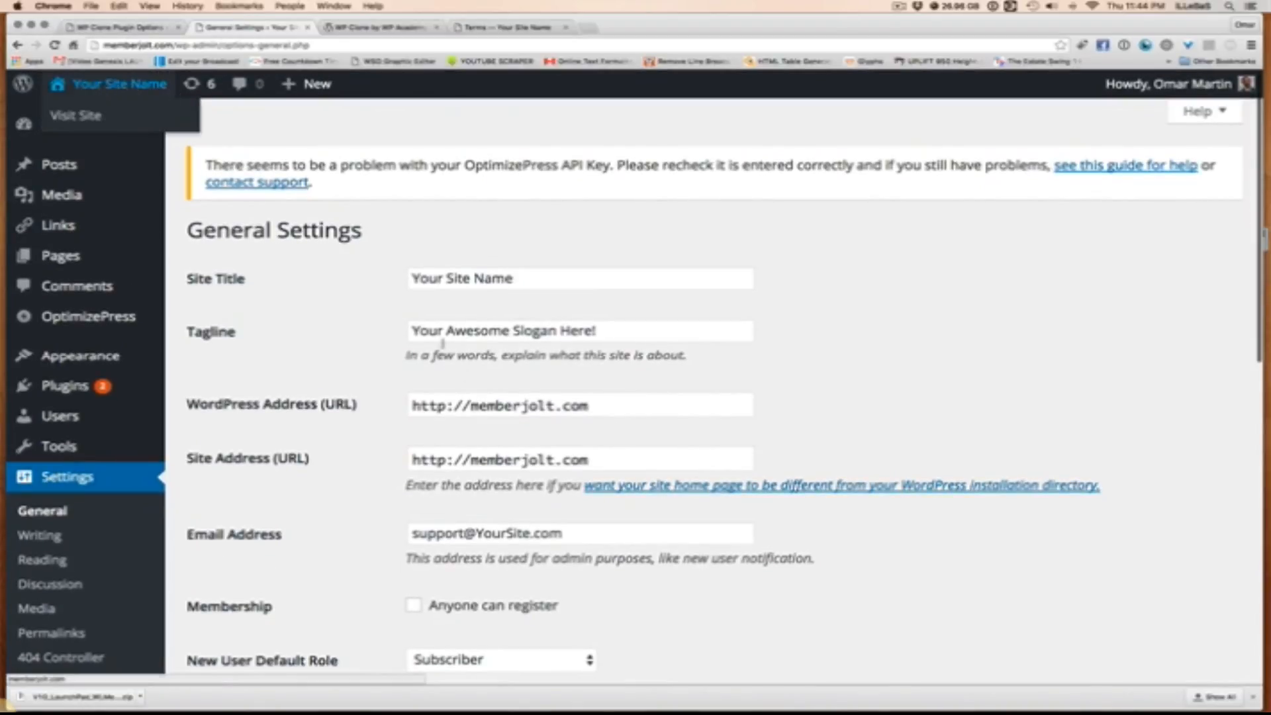
drag(514, 277, 383, 269)
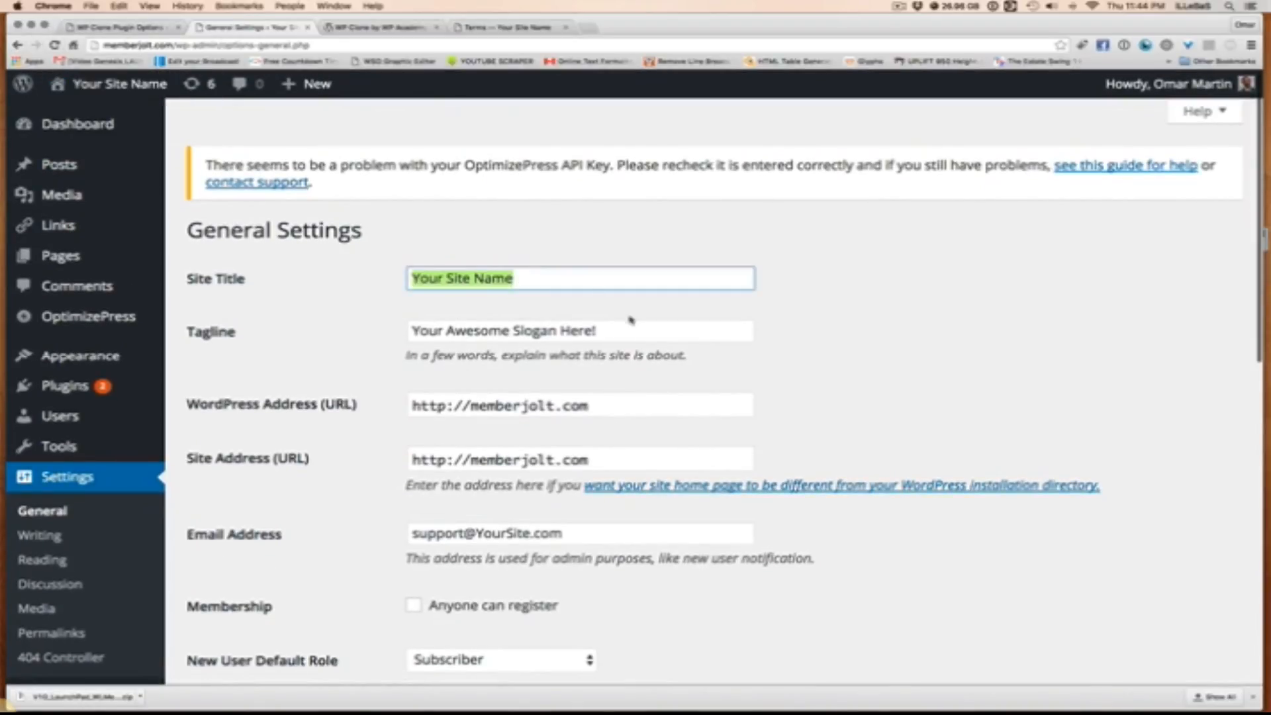
drag(631, 320, 453, 319)
click(386, 314)
scroll(377, 331, down, 10)
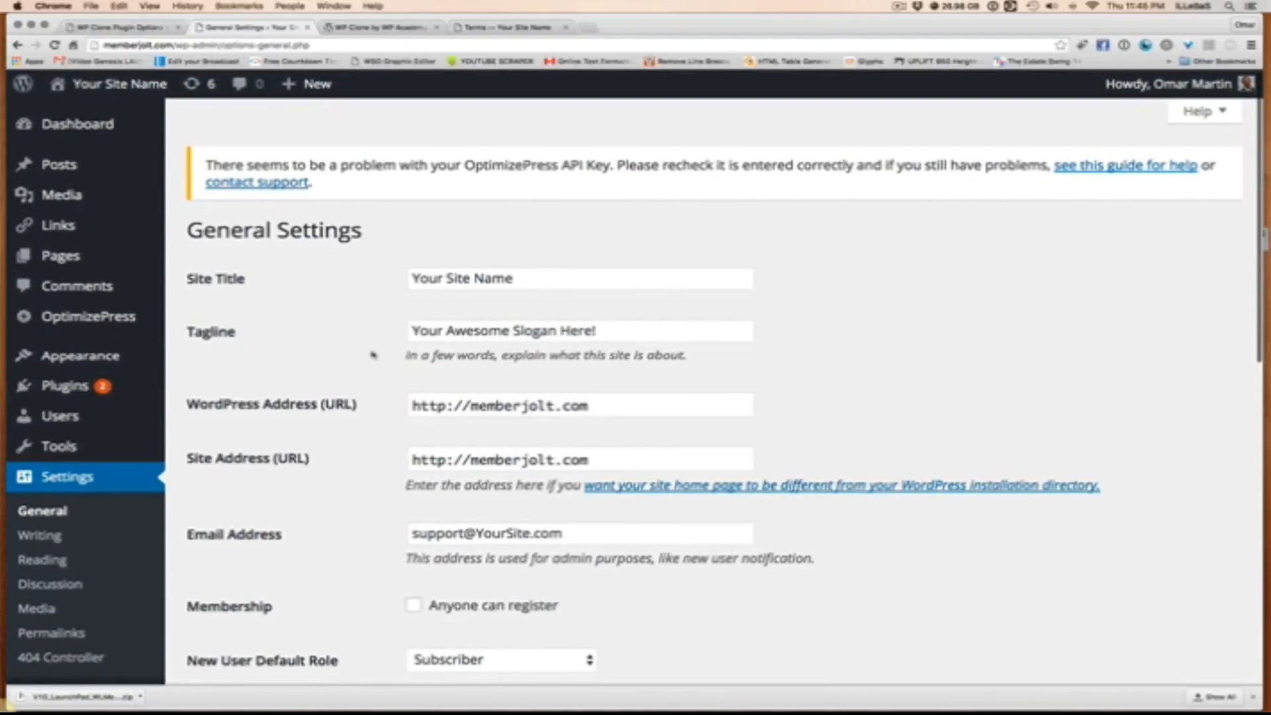
mouse_move(77, 390)
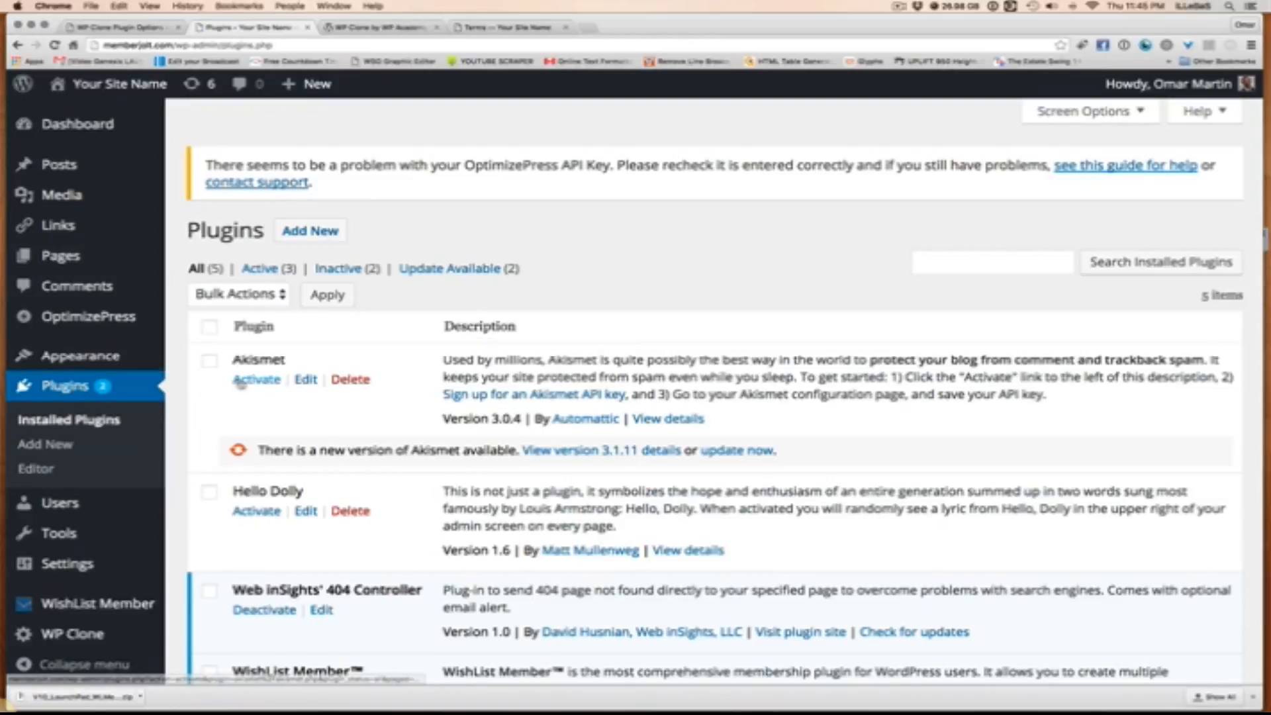
Step: Update the WP Clone and Akismet plugins to their new versions
scroll(400, 489, down, 5)
scroll(326, 416, down, 3)
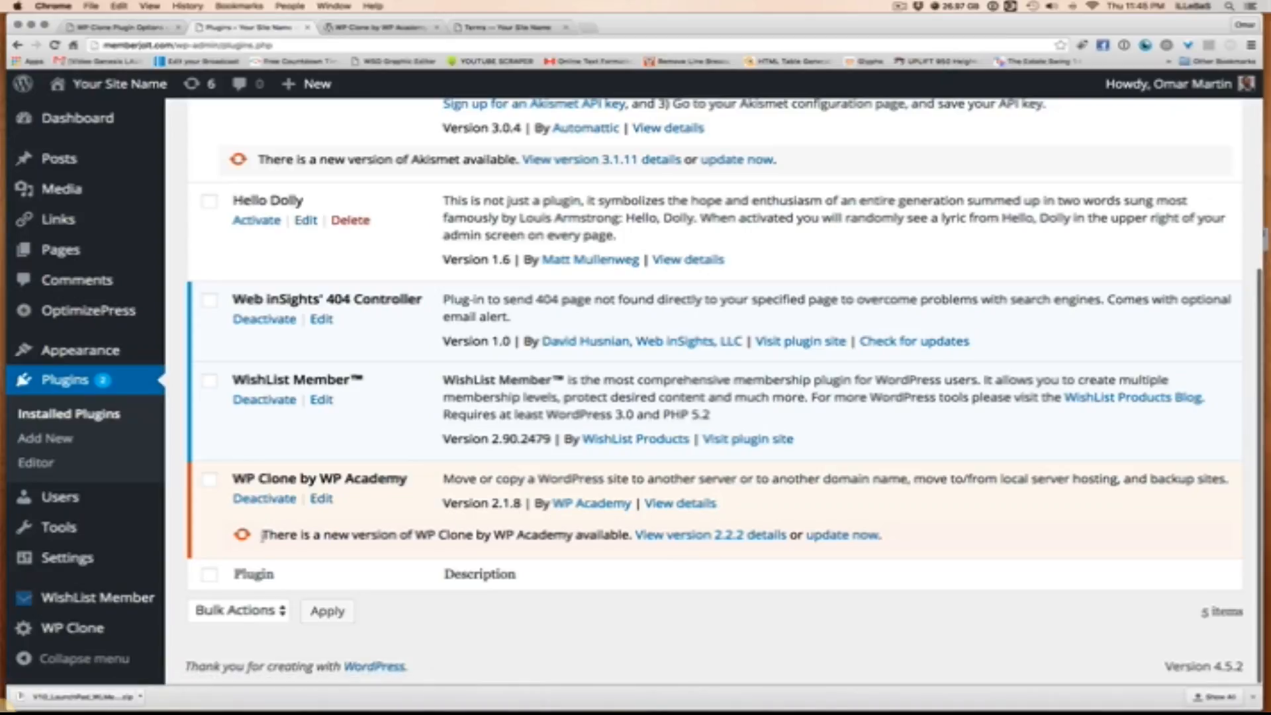
click(847, 536)
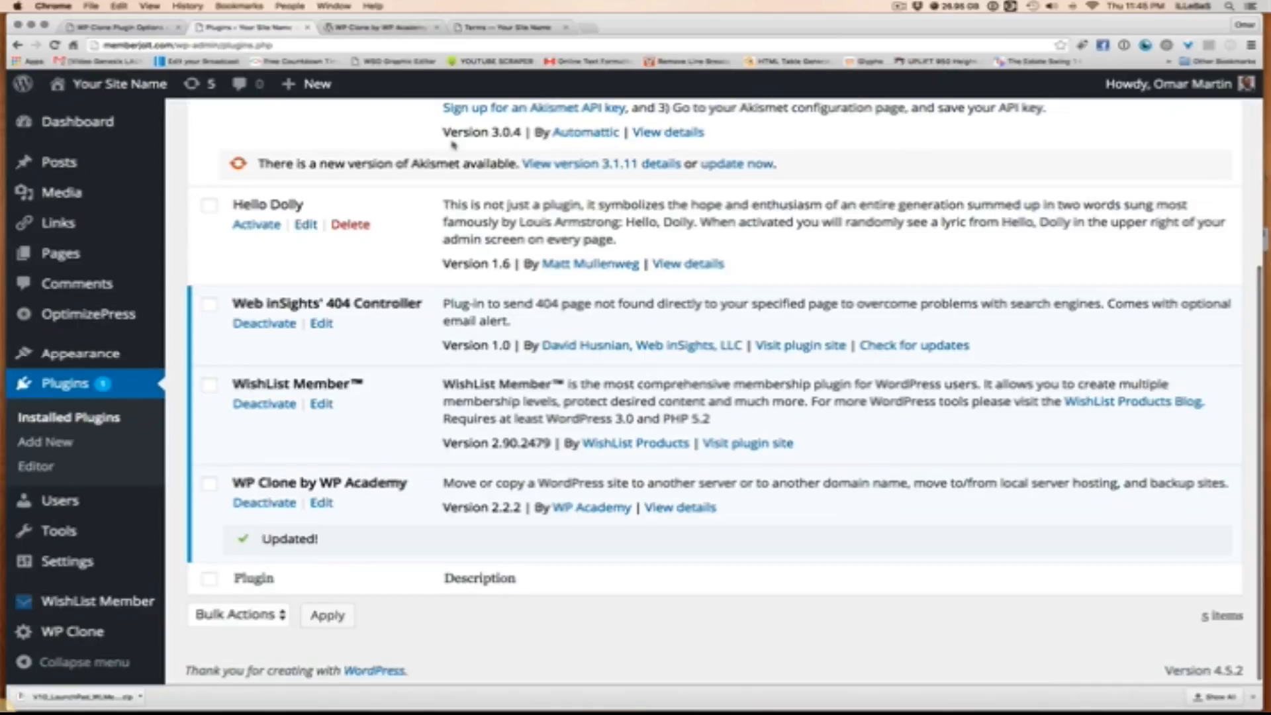
scroll(454, 145, up, 10)
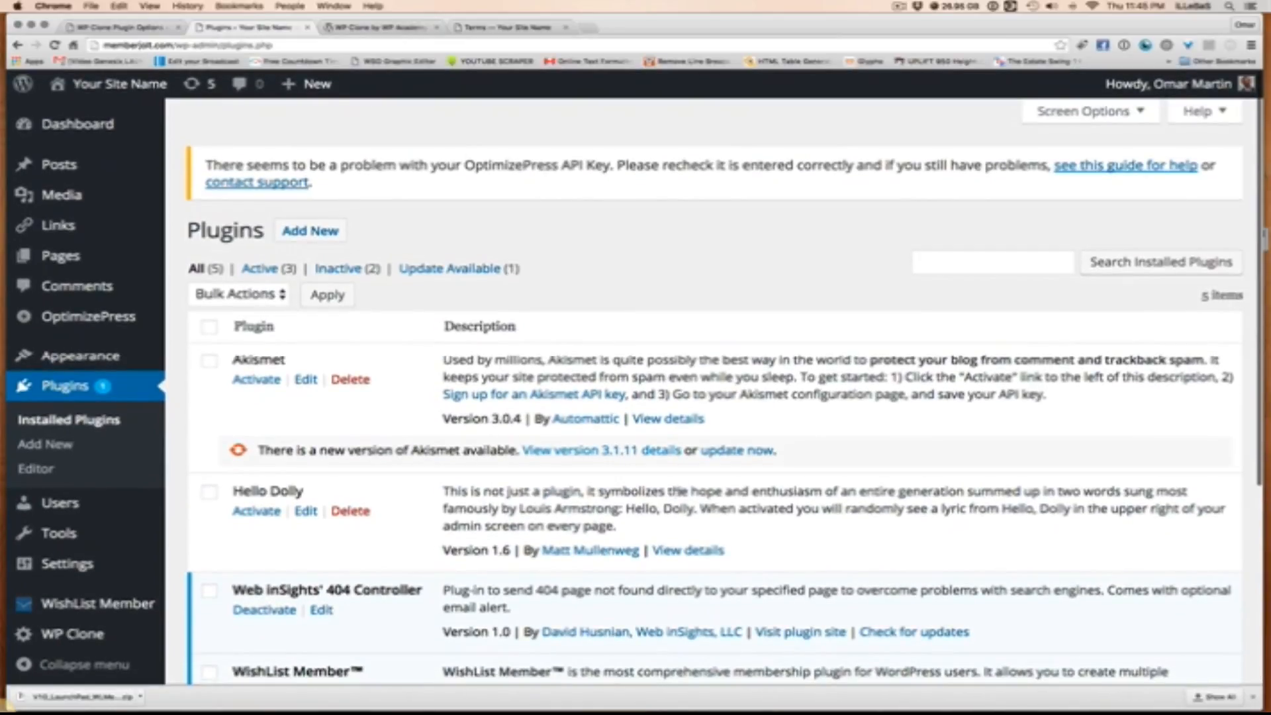
click(731, 451)
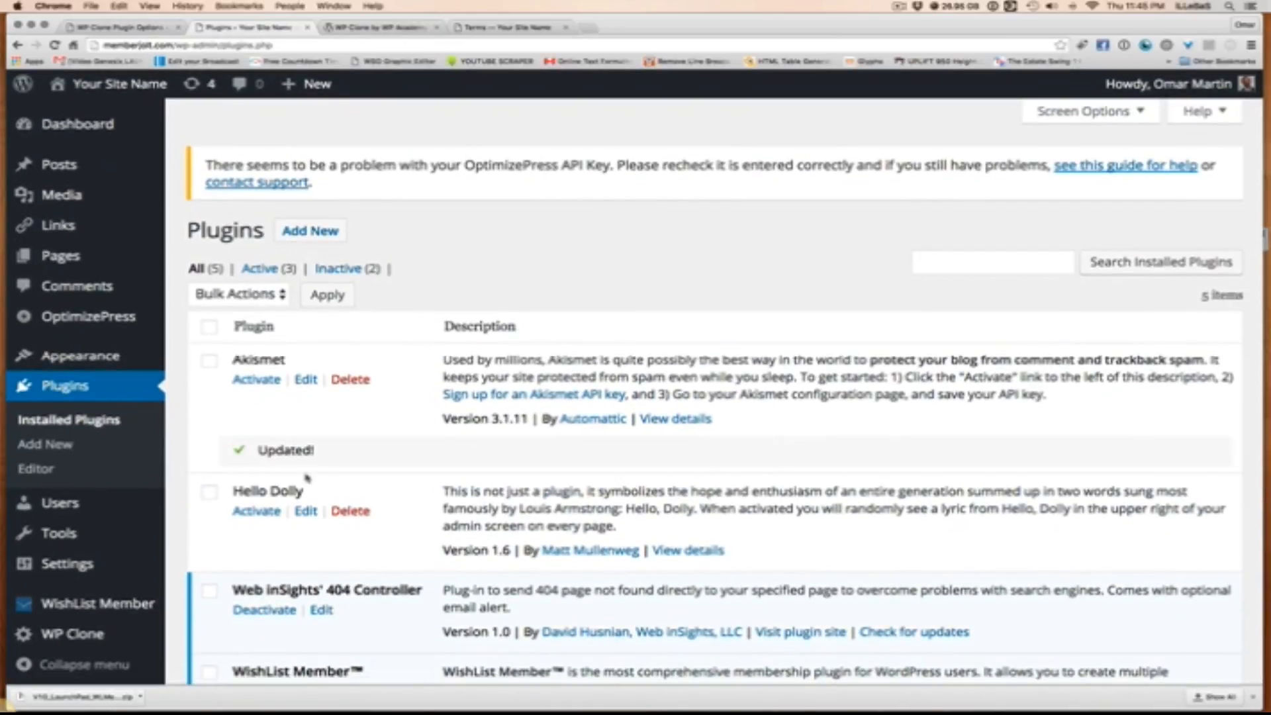
Step: Delete the Hello Dolly plugin and its files
click(350, 512)
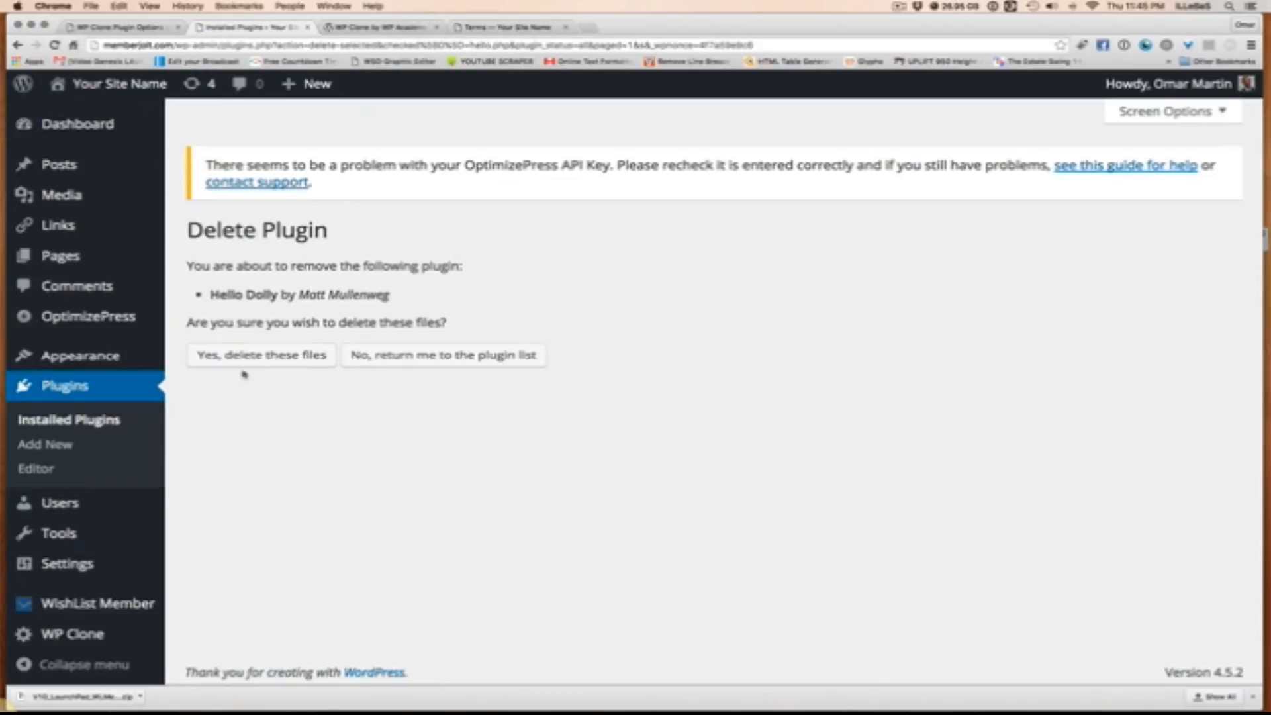
click(248, 356)
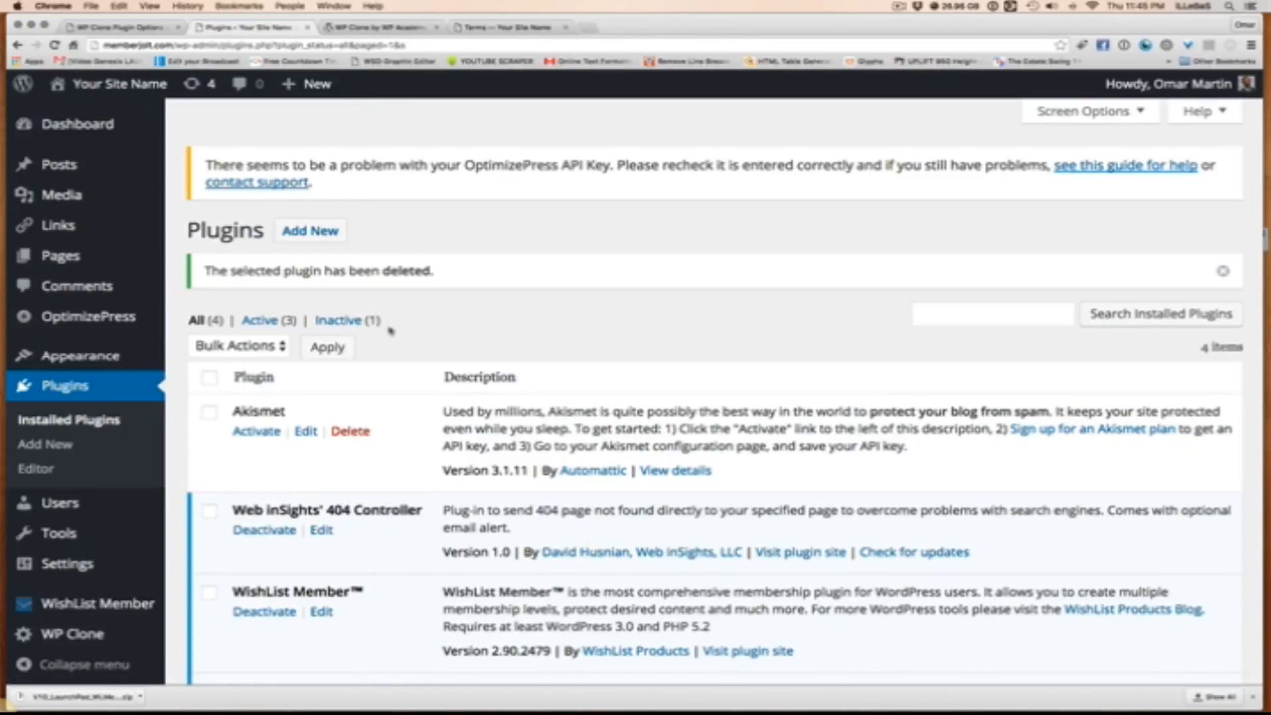
scroll(391, 331, down, 3)
scroll(391, 331, up, 3)
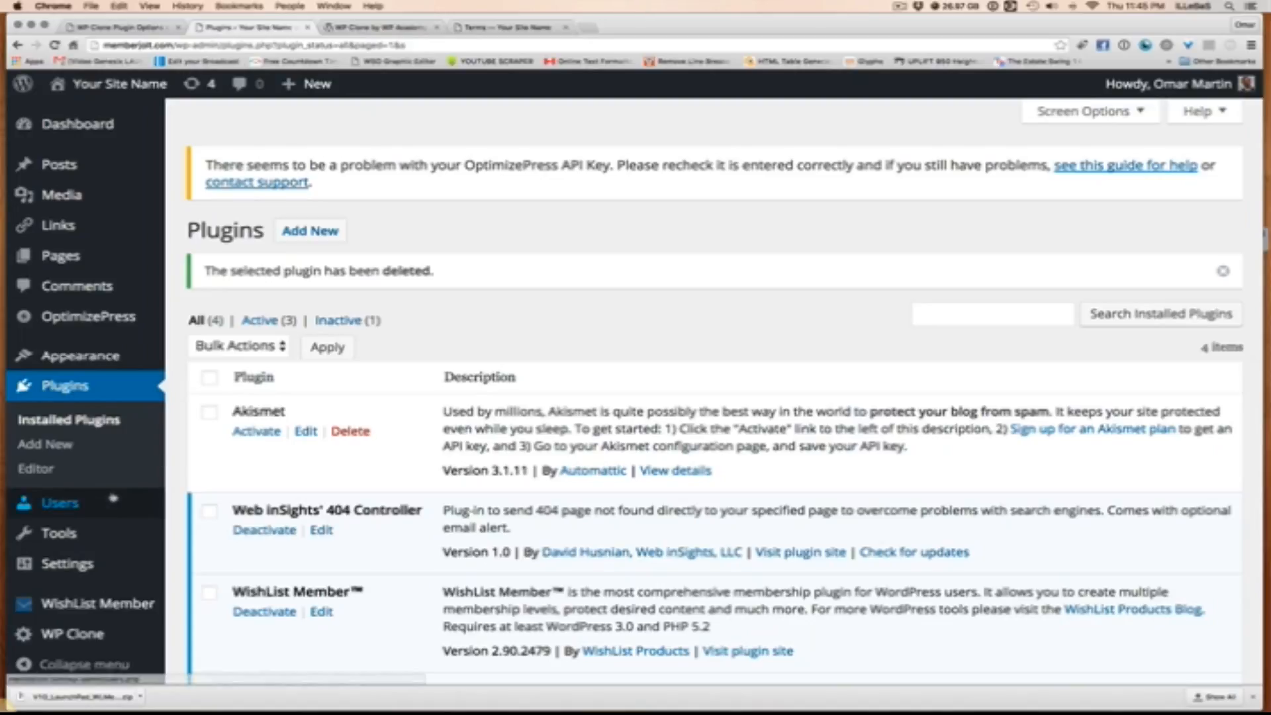
scroll(133, 451, down, 3)
Step: Revisit the WishList Member dashboard and its WishList Products Email field
mouse_move(83, 599)
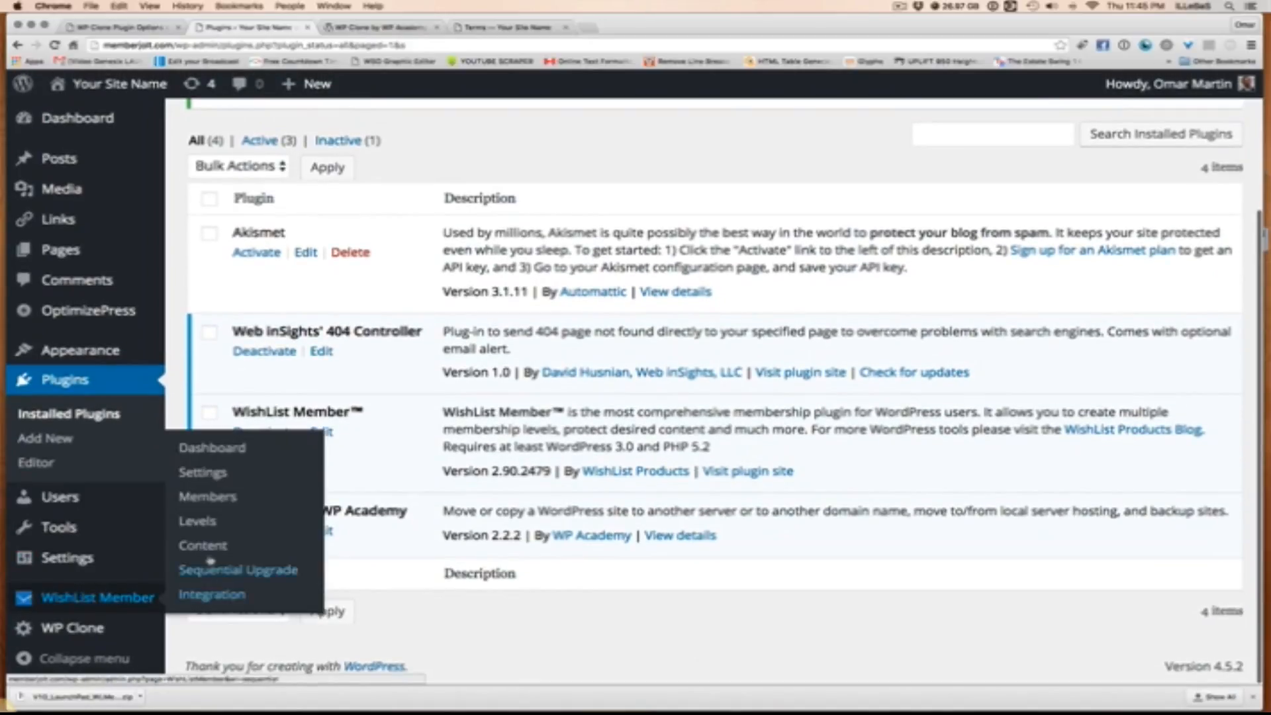
click(216, 449)
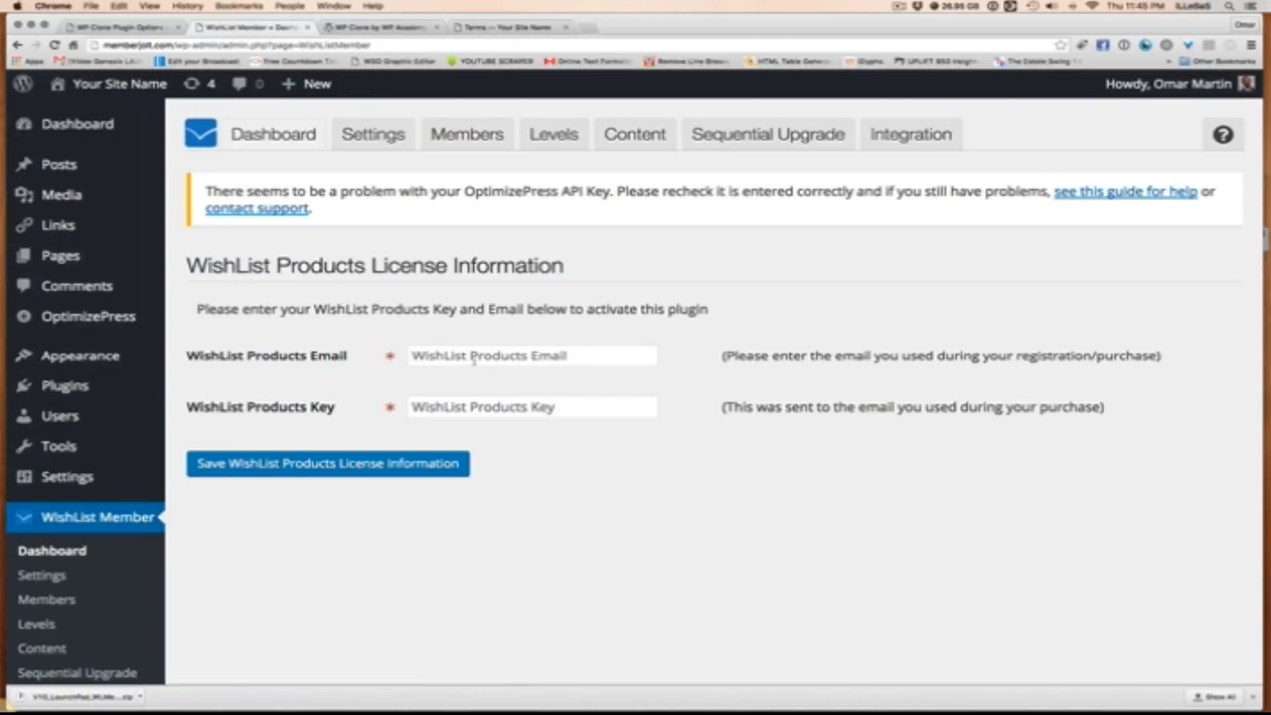
click(474, 360)
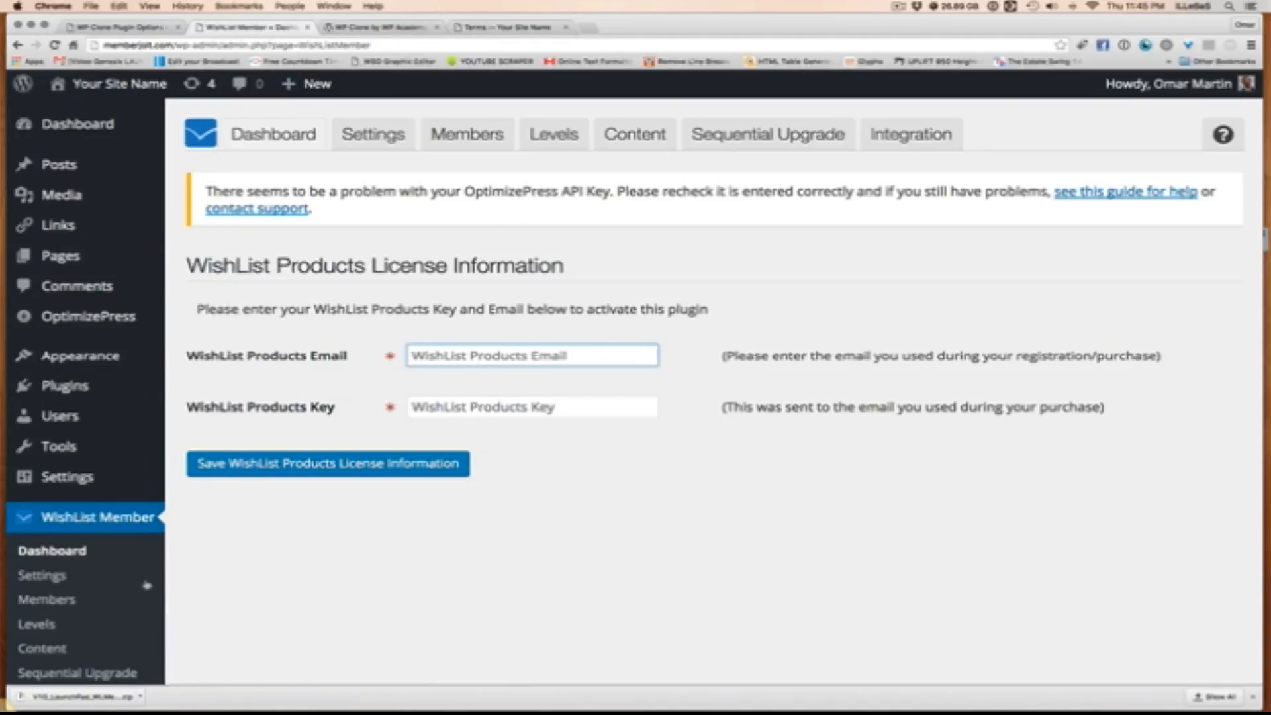
scroll(163, 589, down, 3)
click(267, 565)
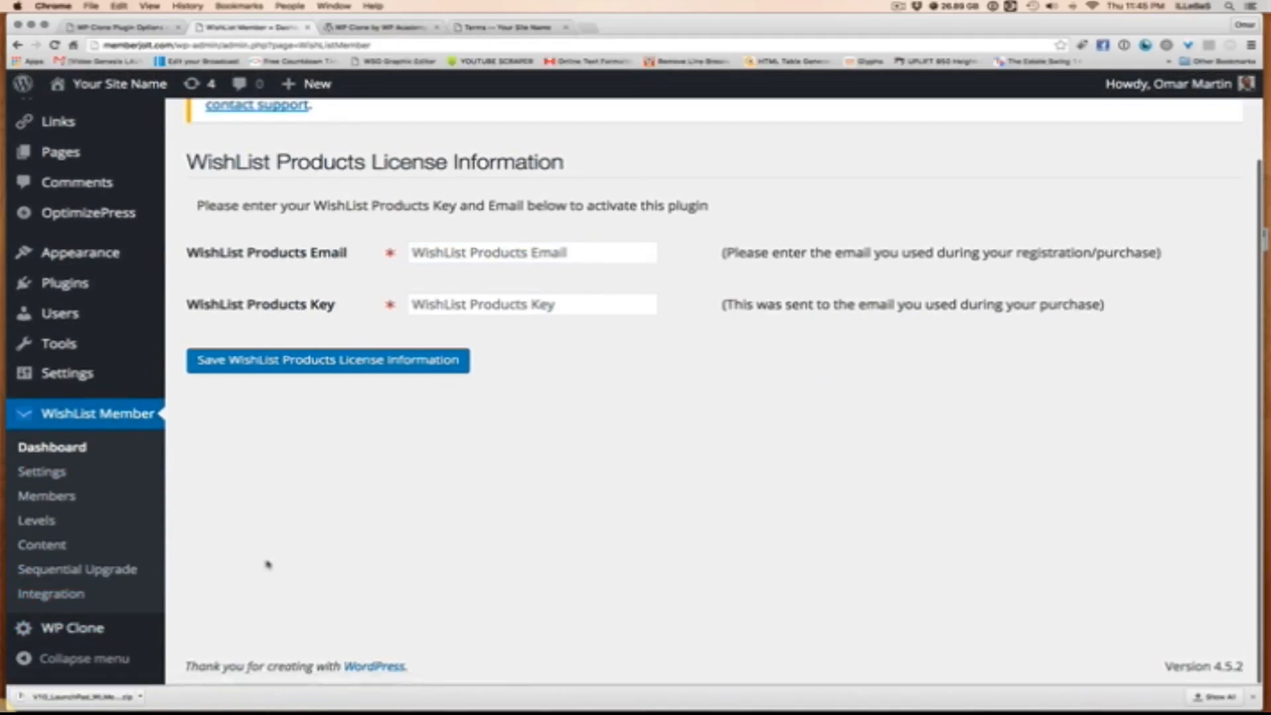
Step: Open the OptimizePress Dashboard and expand the API Key section to check its empty key
mouse_move(101, 214)
click(225, 217)
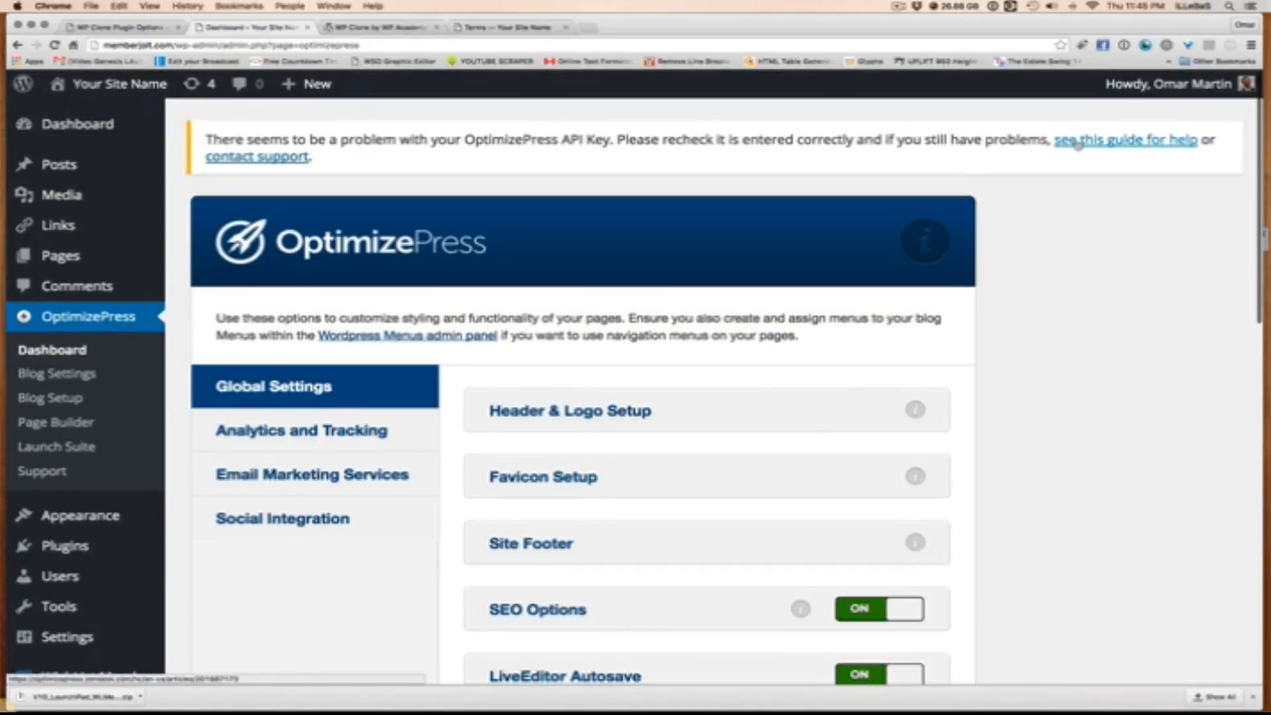
scroll(474, 306, down, 5)
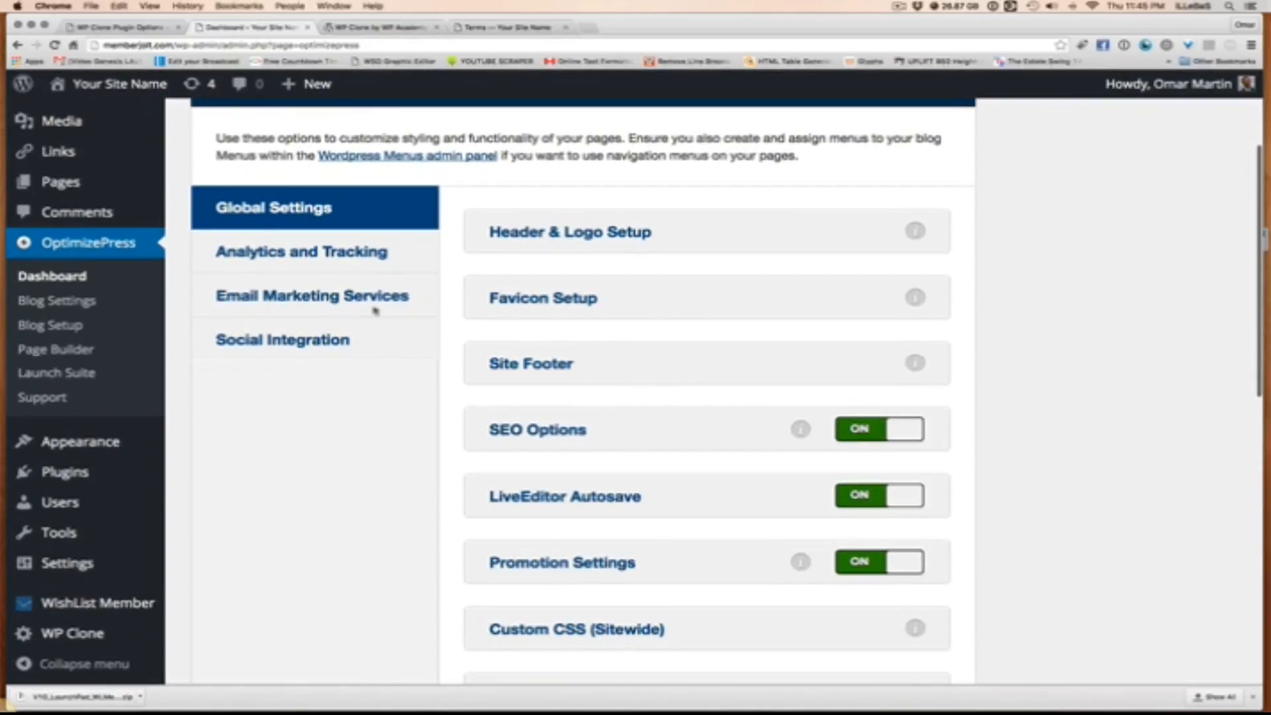
scroll(616, 460, down, 3)
scroll(616, 467, down, 8)
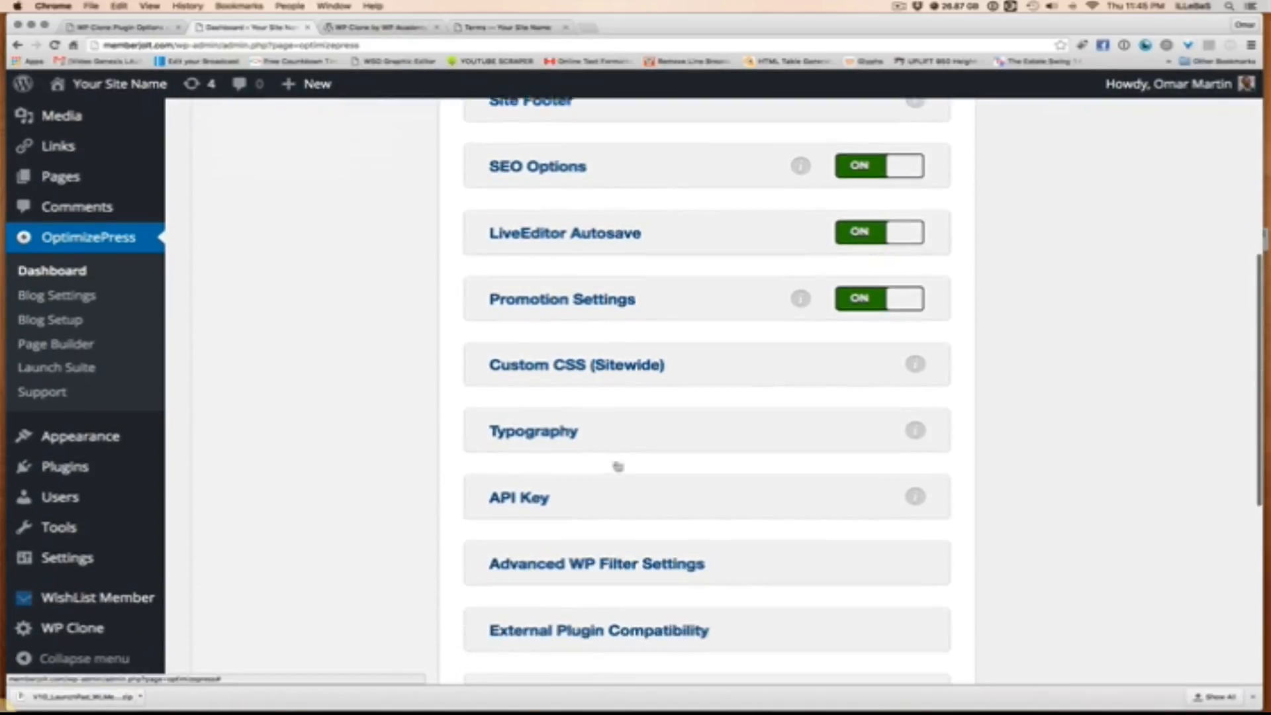
click(541, 426)
click(580, 556)
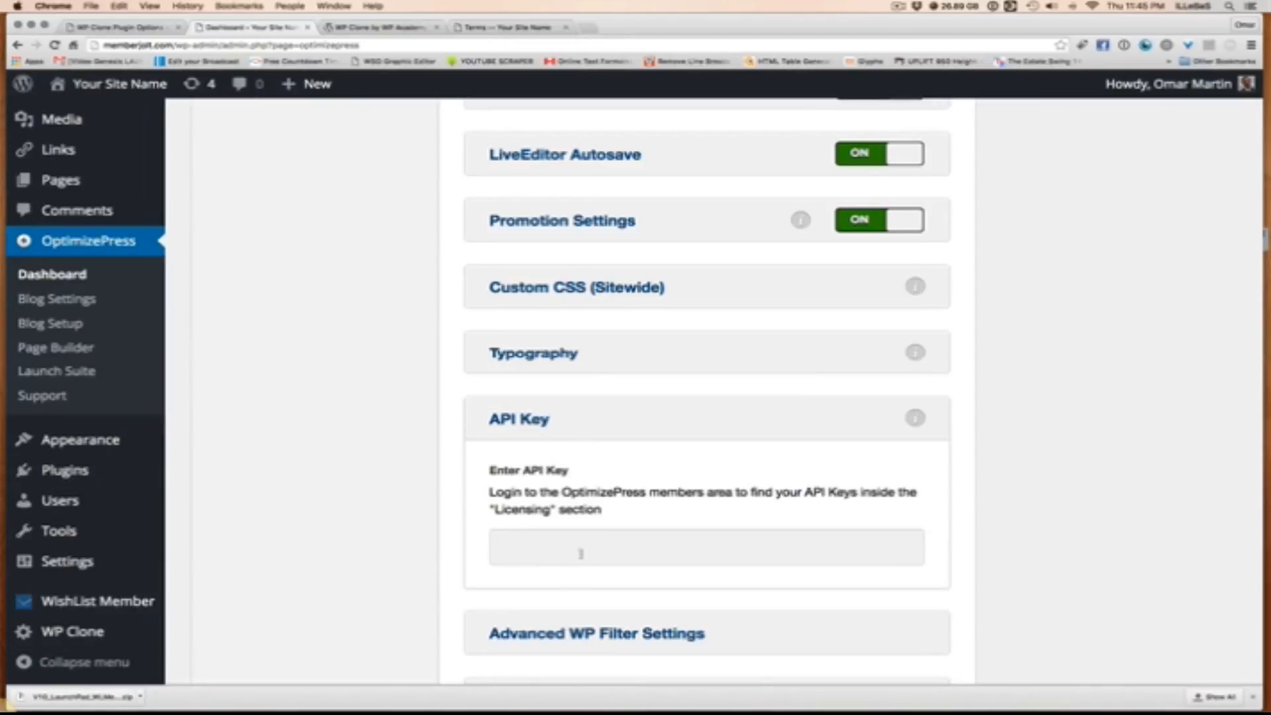
scroll(580, 554, down, 10)
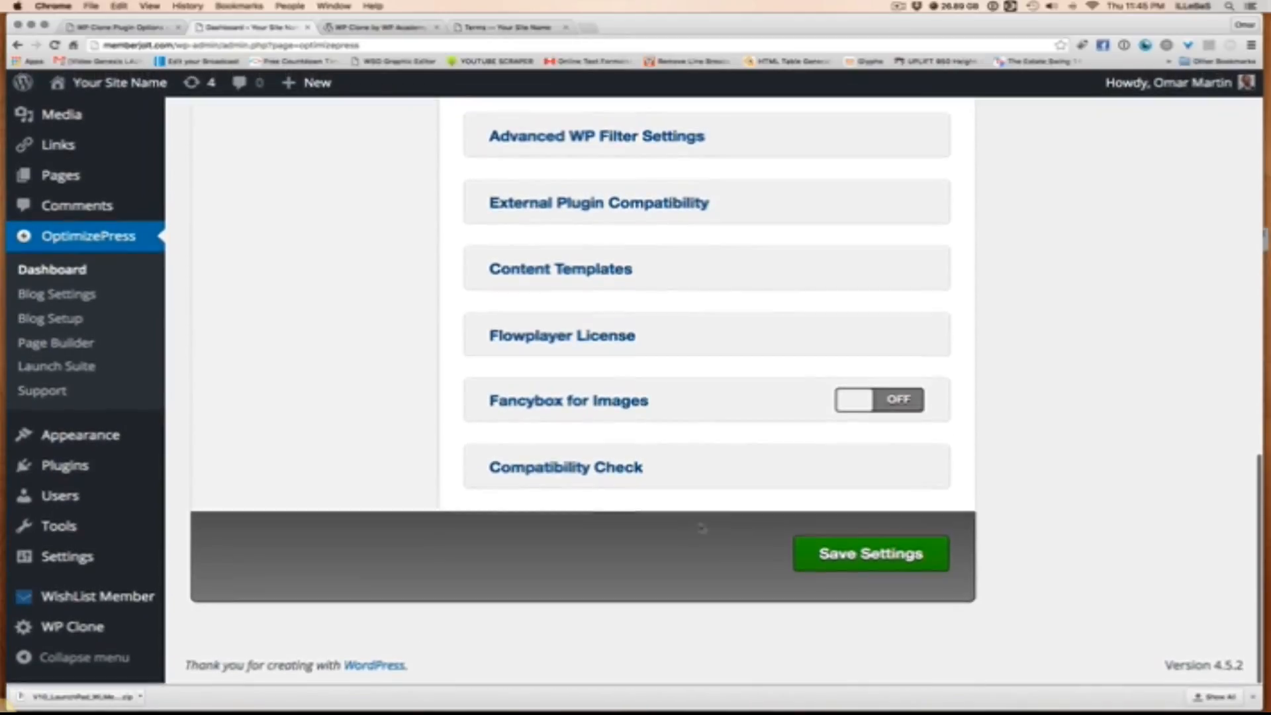
scroll(677, 503, up, 15)
scroll(676, 503, up, 5)
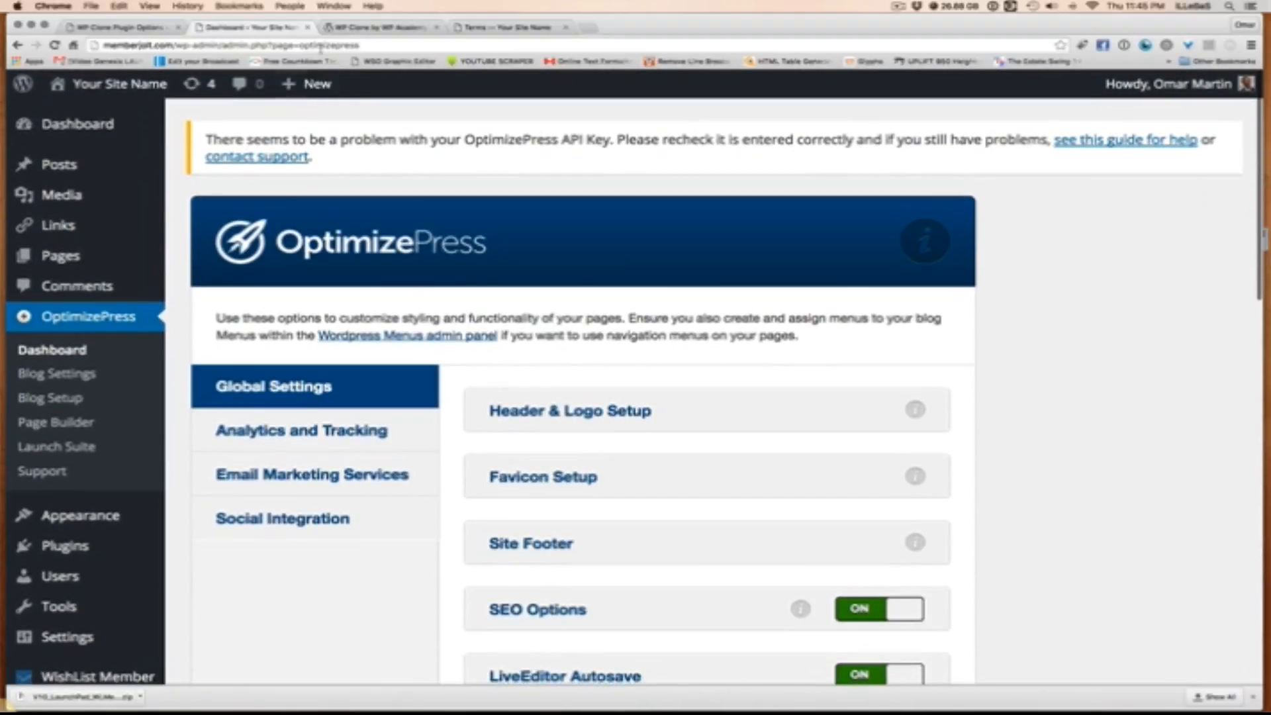
click(360, 27)
Step: Open the Terms page in LiveEditor, close Add New Row, and scroll through the terms text
click(493, 27)
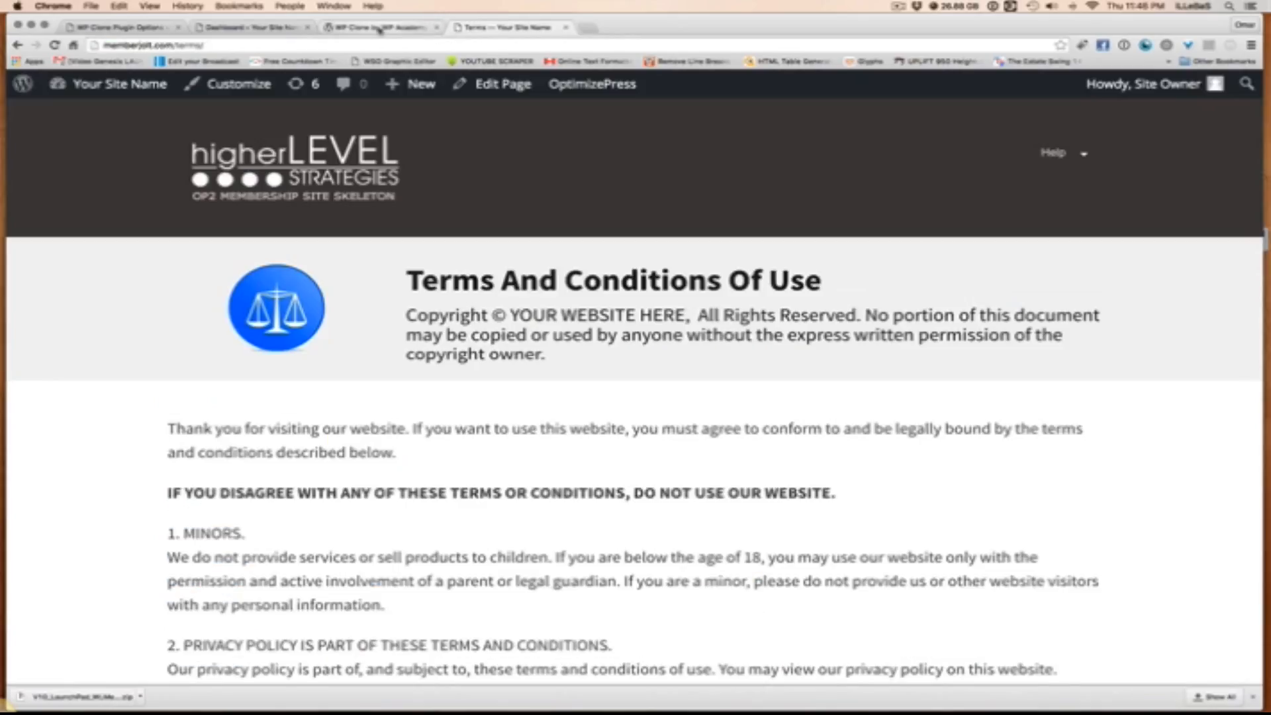
mouse_move(592, 84)
click(598, 117)
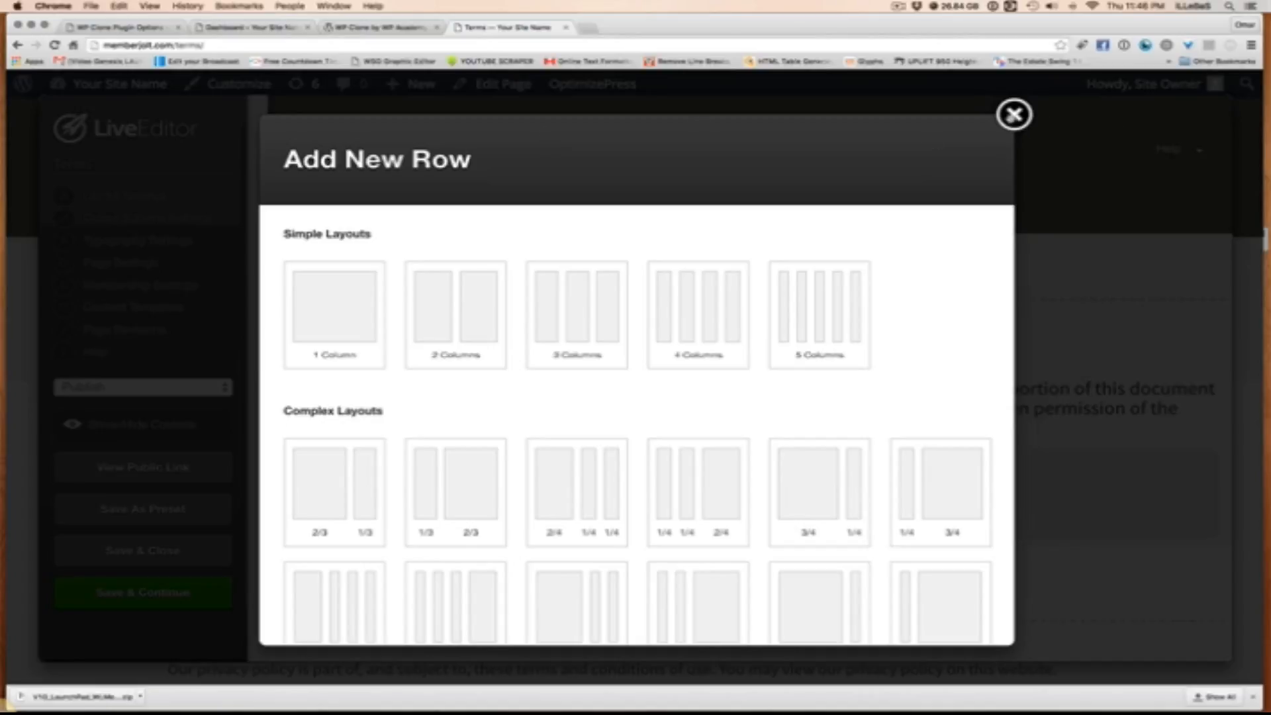
click(1012, 115)
scroll(744, 383, down, 20)
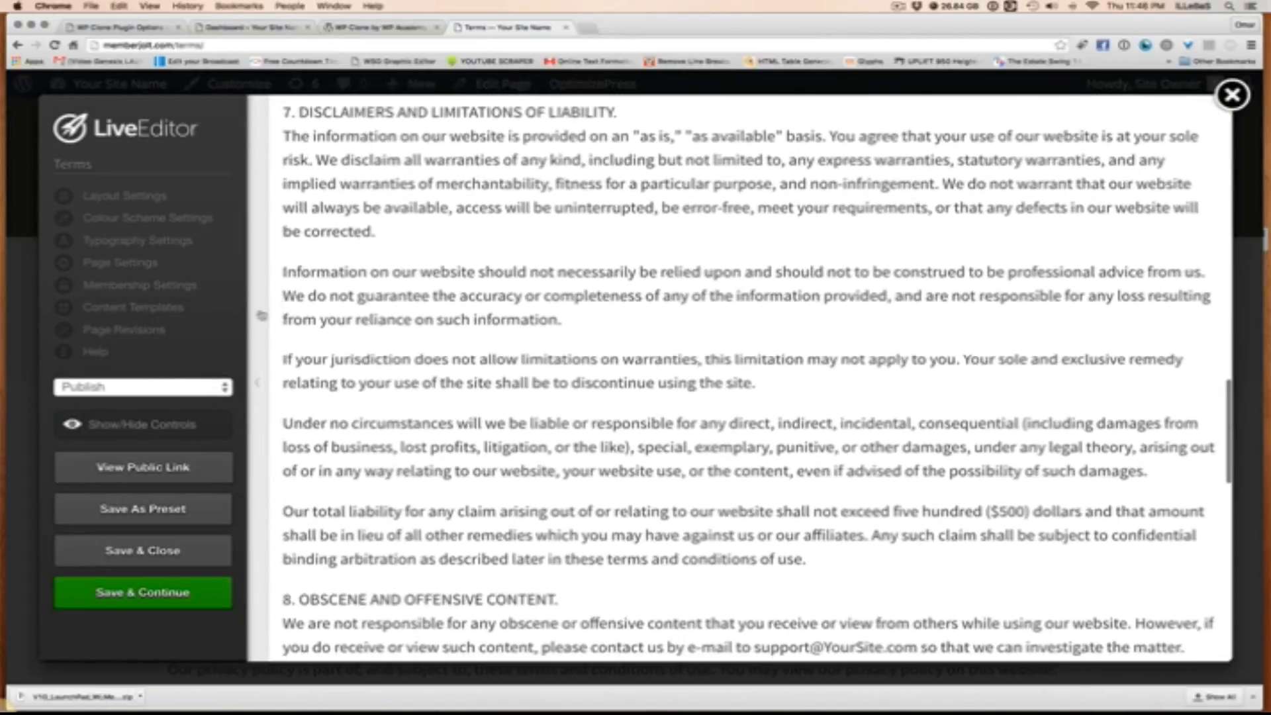
scroll(744, 384, up, 15)
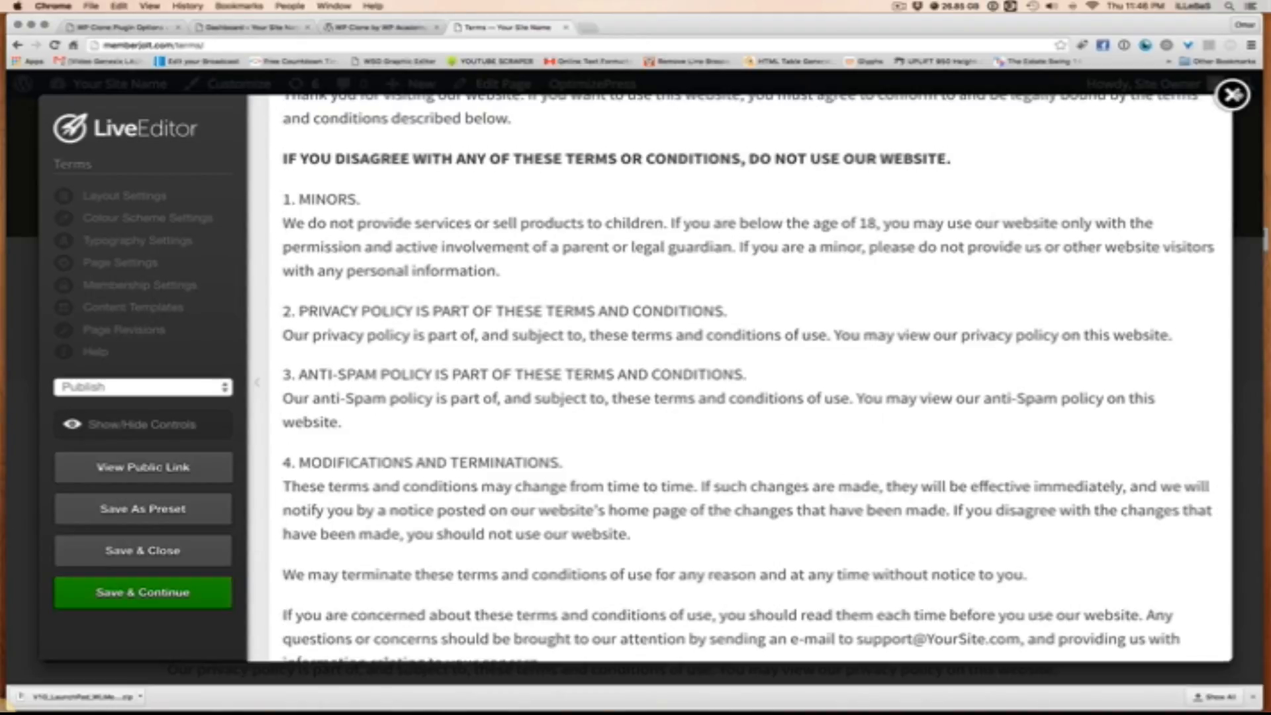
scroll(471, 304, up, 10)
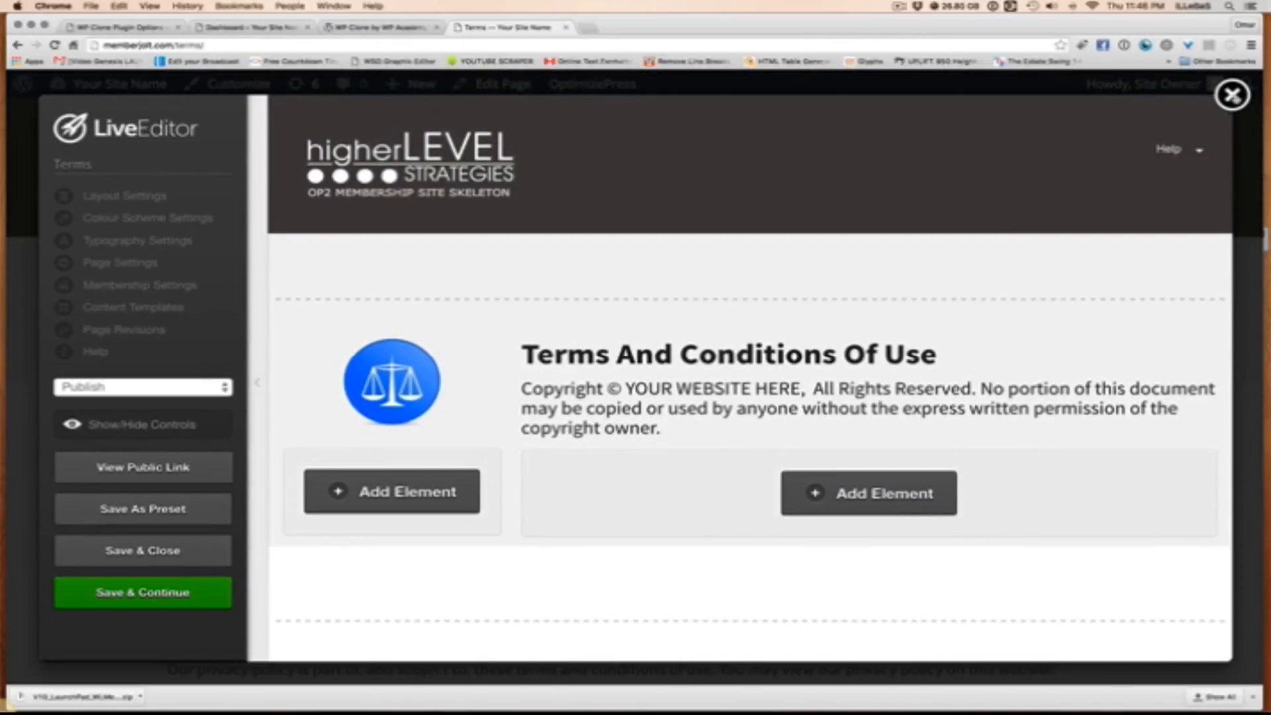
click(1233, 96)
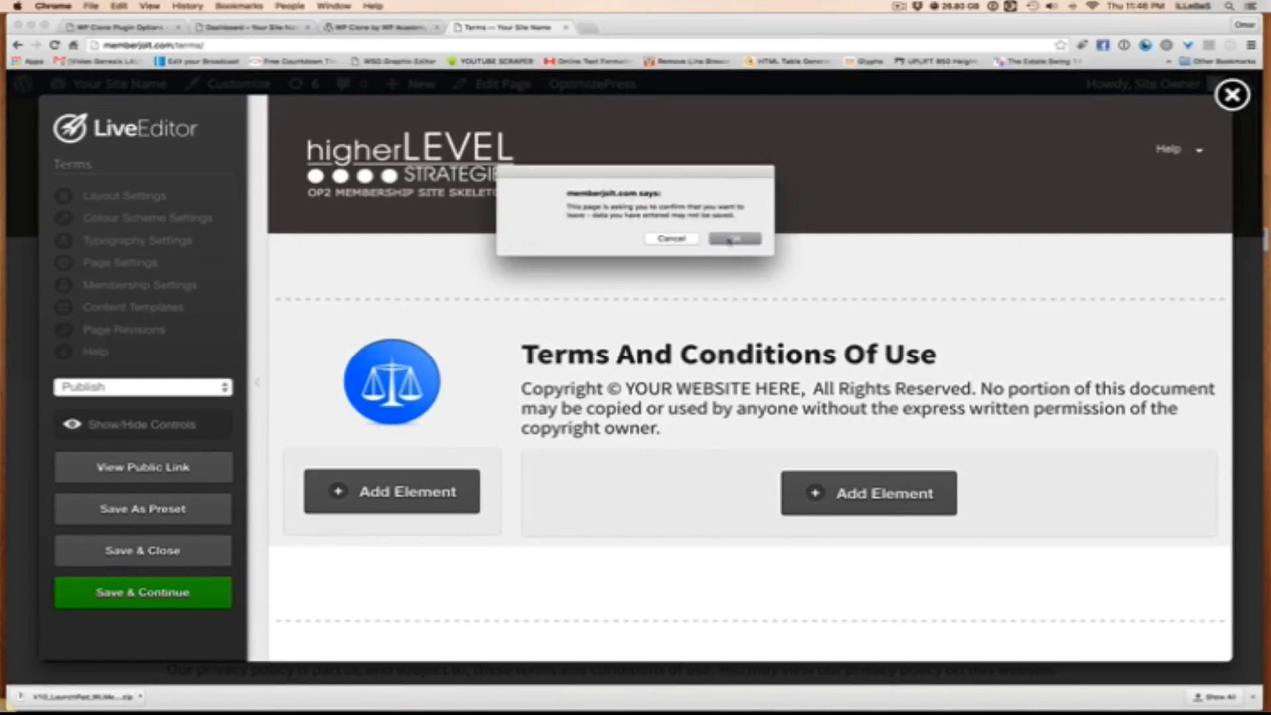
Step: Leave LiveEditor without saving and load memberjolt.com/home
click(729, 239)
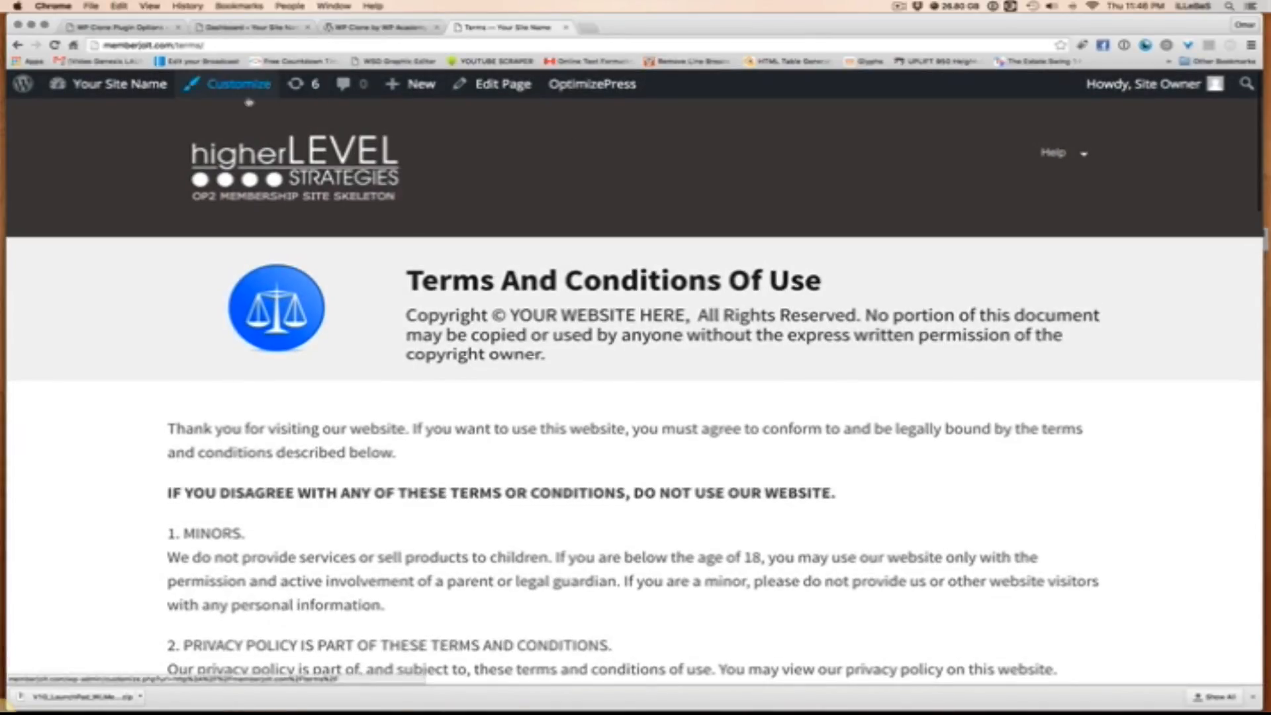
click(199, 43)
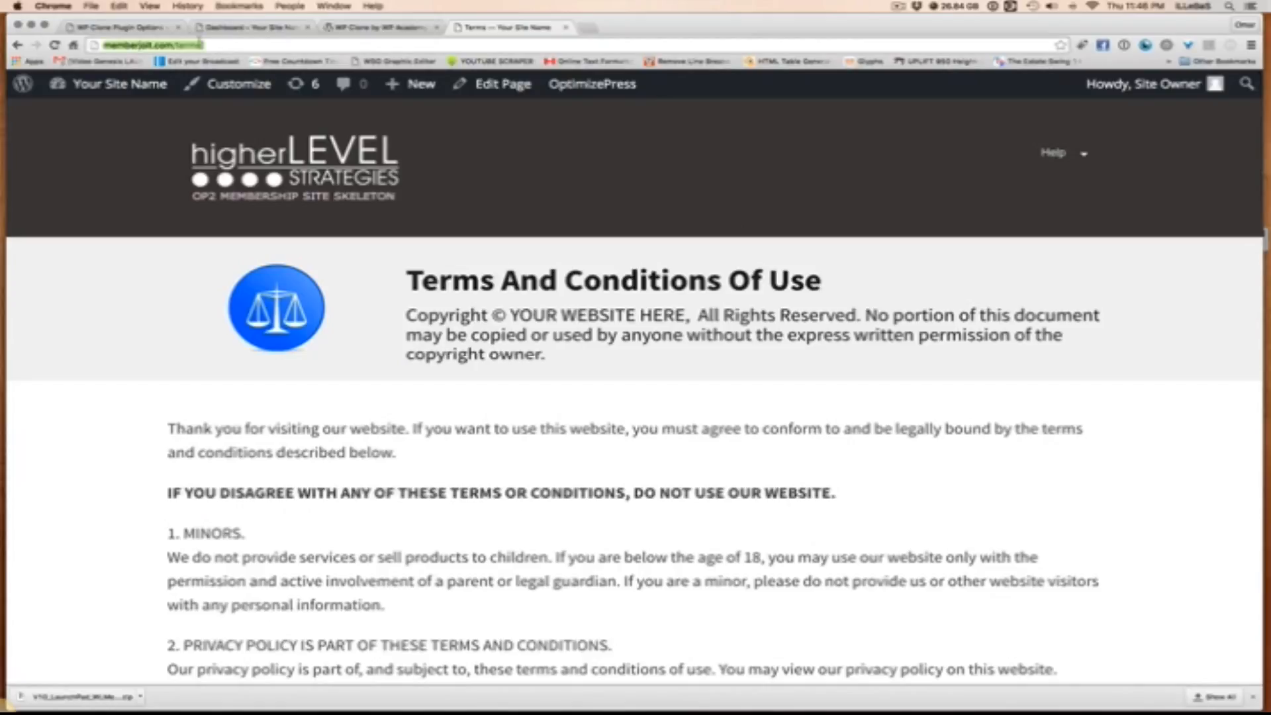
click(197, 44)
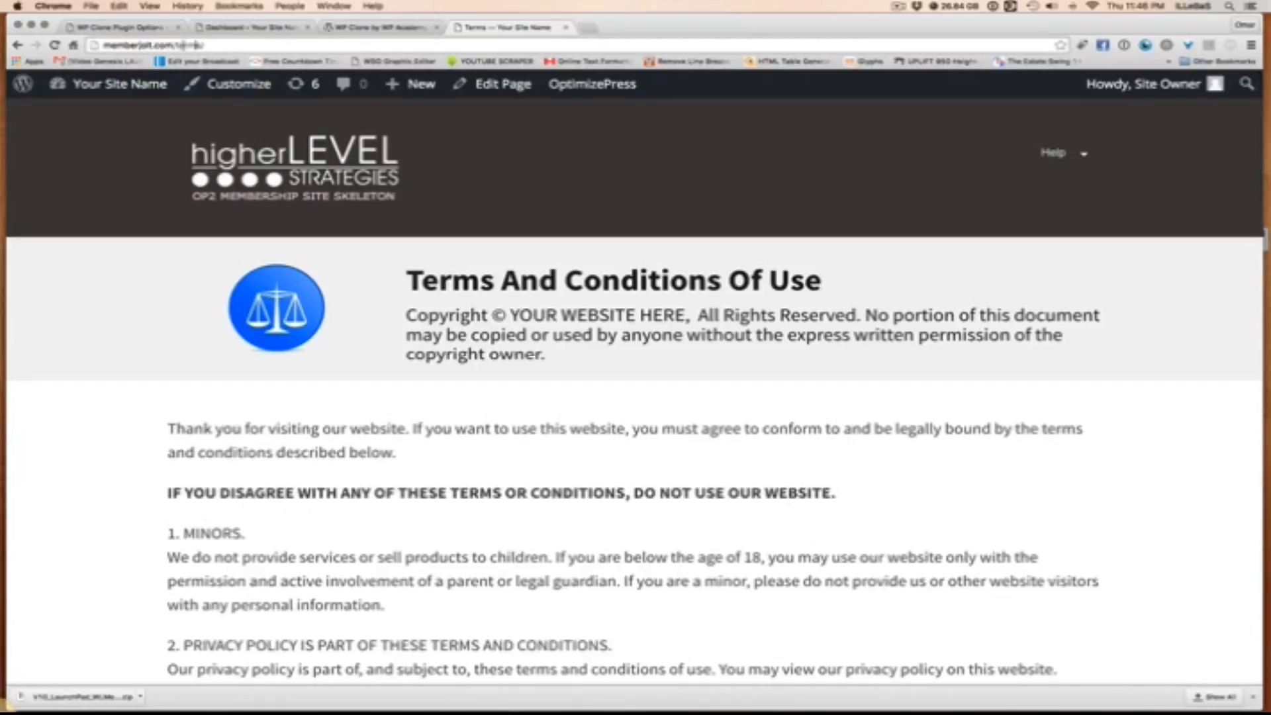
text(home)
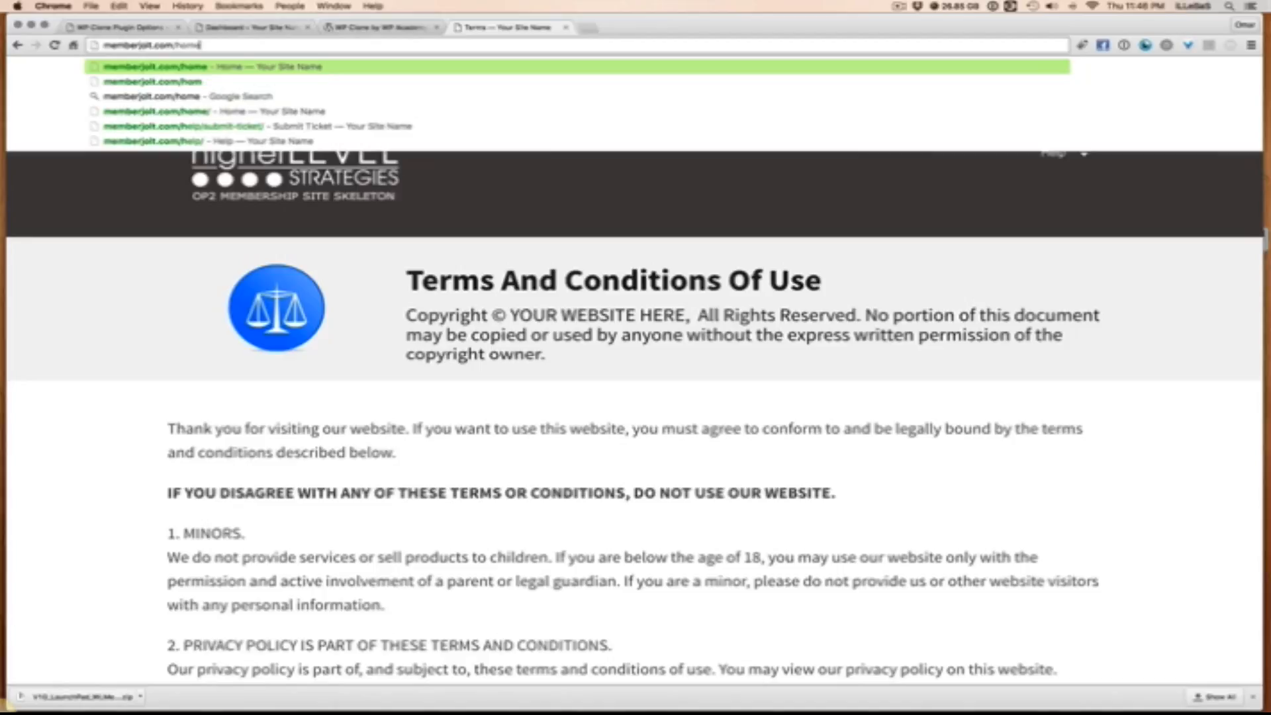
key(Return)
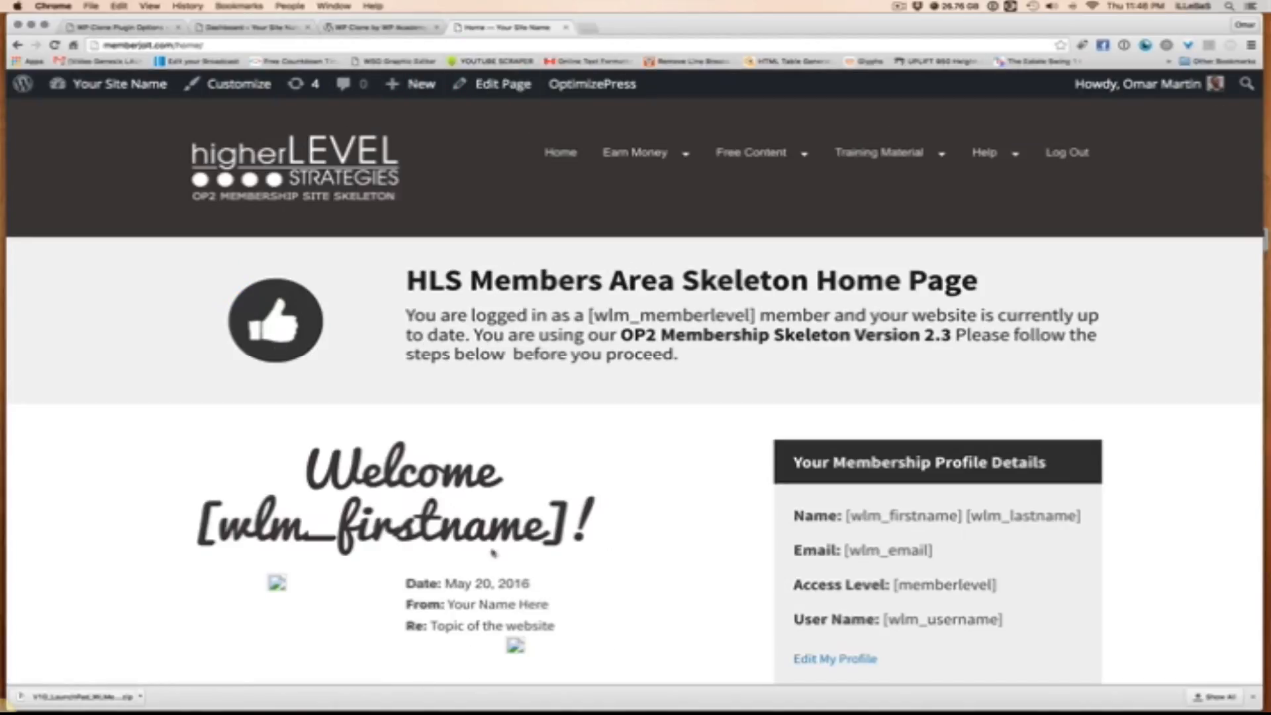
Step: Reload the members home page and select the name placeholder in the welcome heading
drag(591, 523, 162, 492)
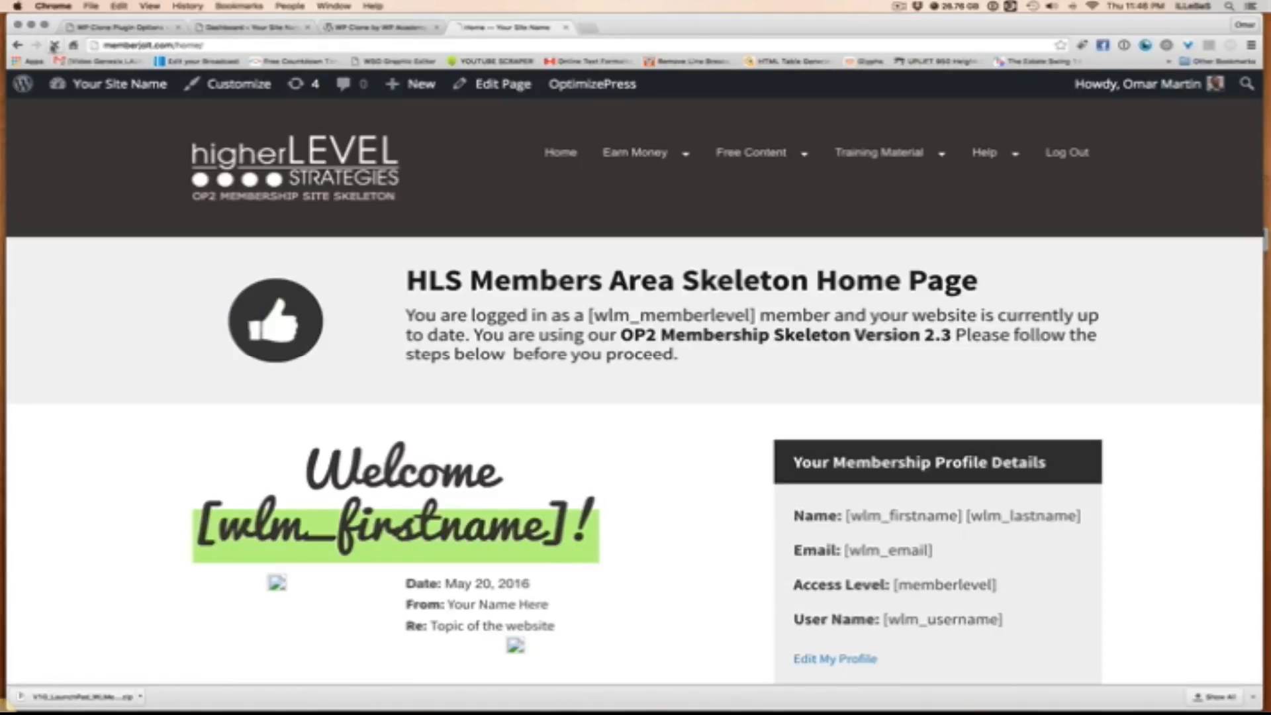
click(54, 45)
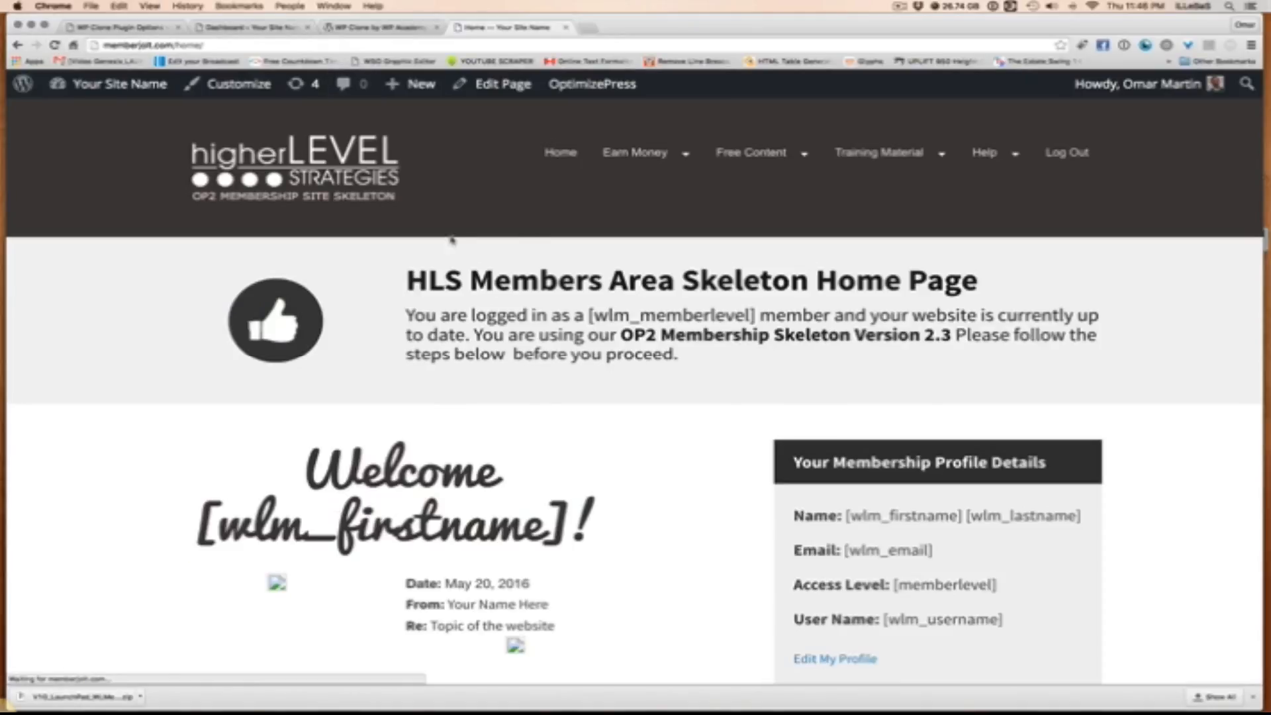
mouse_move(543, 91)
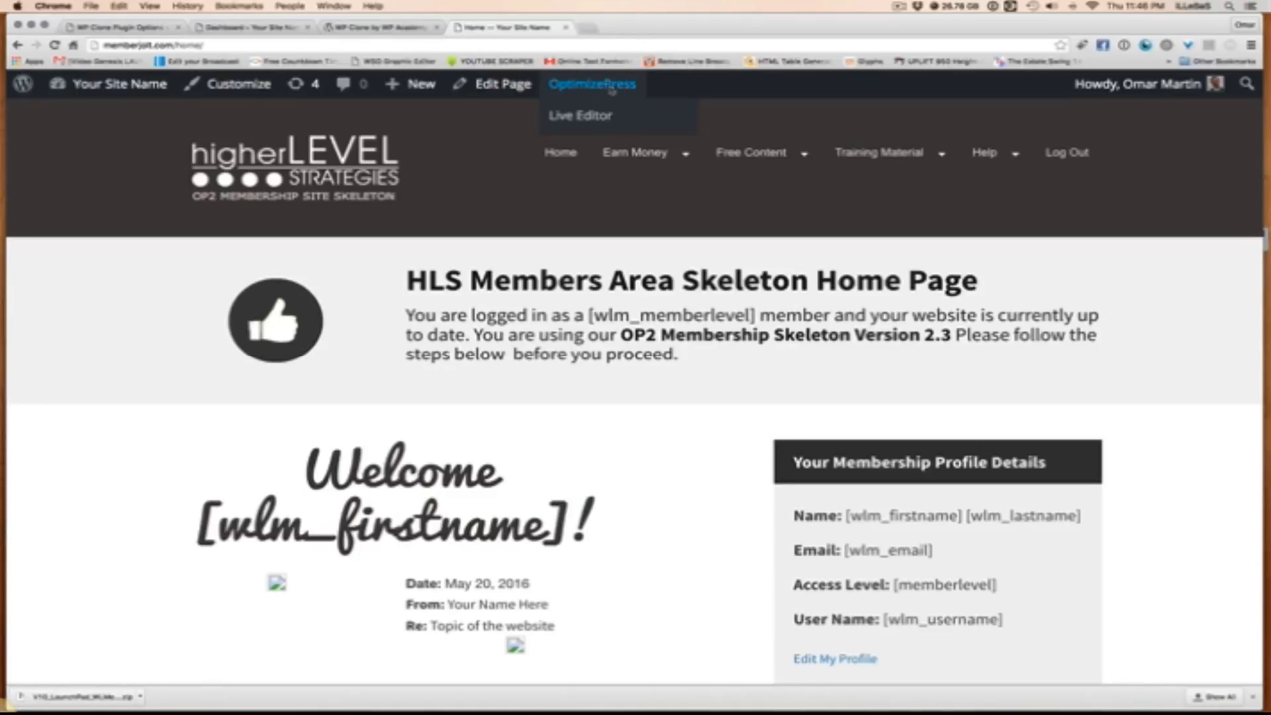
drag(599, 535, 228, 537)
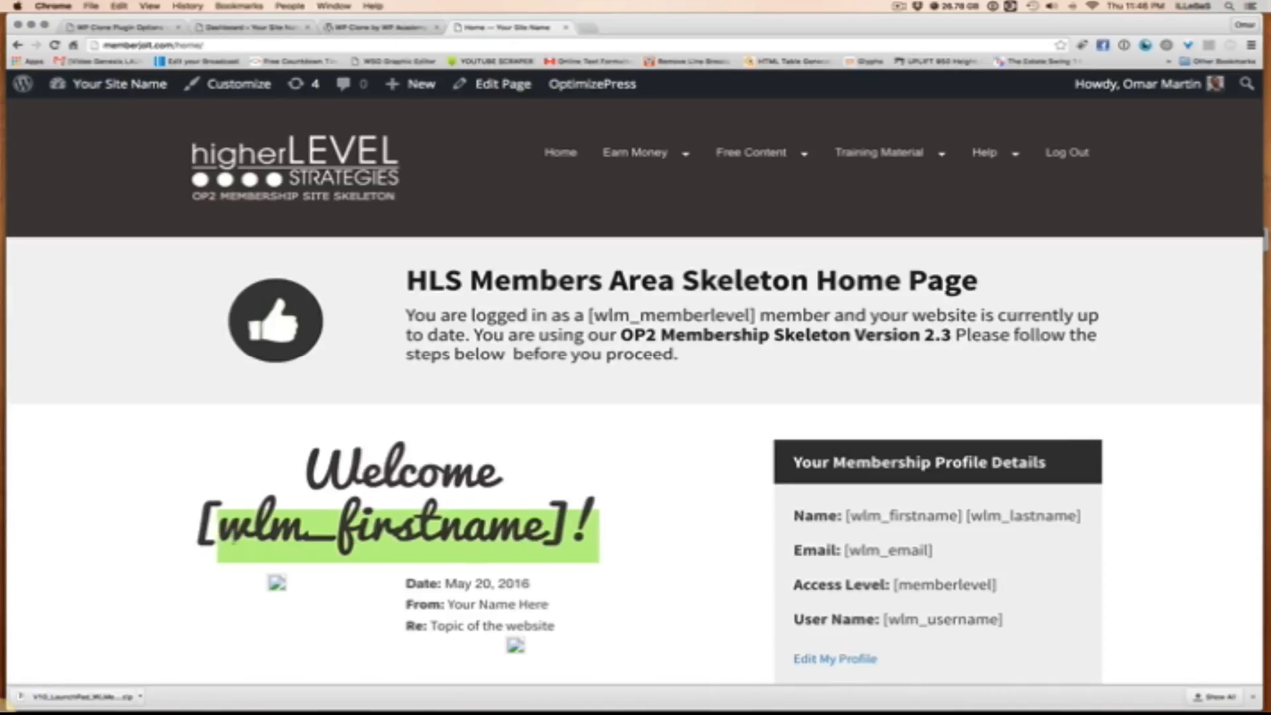
scroll(657, 480, down, 5)
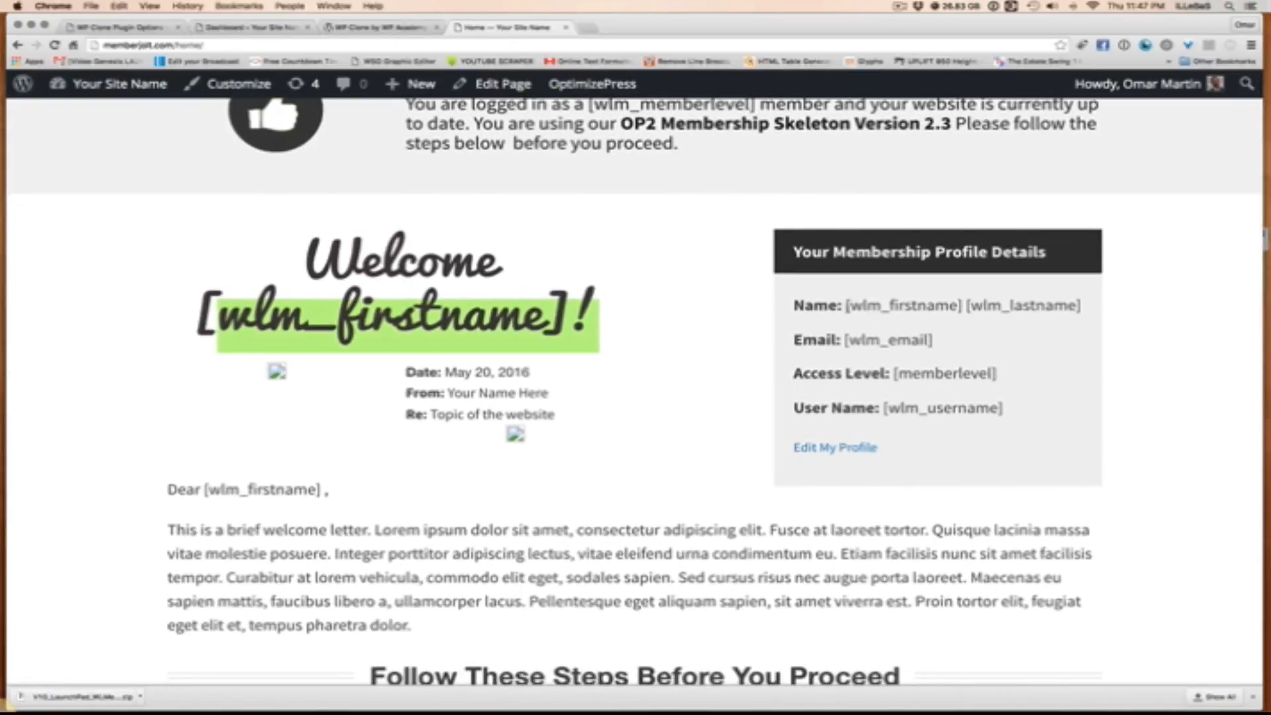
Step: Inspect the wlm_firstname placeholders in the profile details and the [wlm_firstname]! heading
drag(847, 304, 1089, 303)
drag(1012, 404, 829, 407)
drag(861, 305, 1010, 305)
click(841, 325)
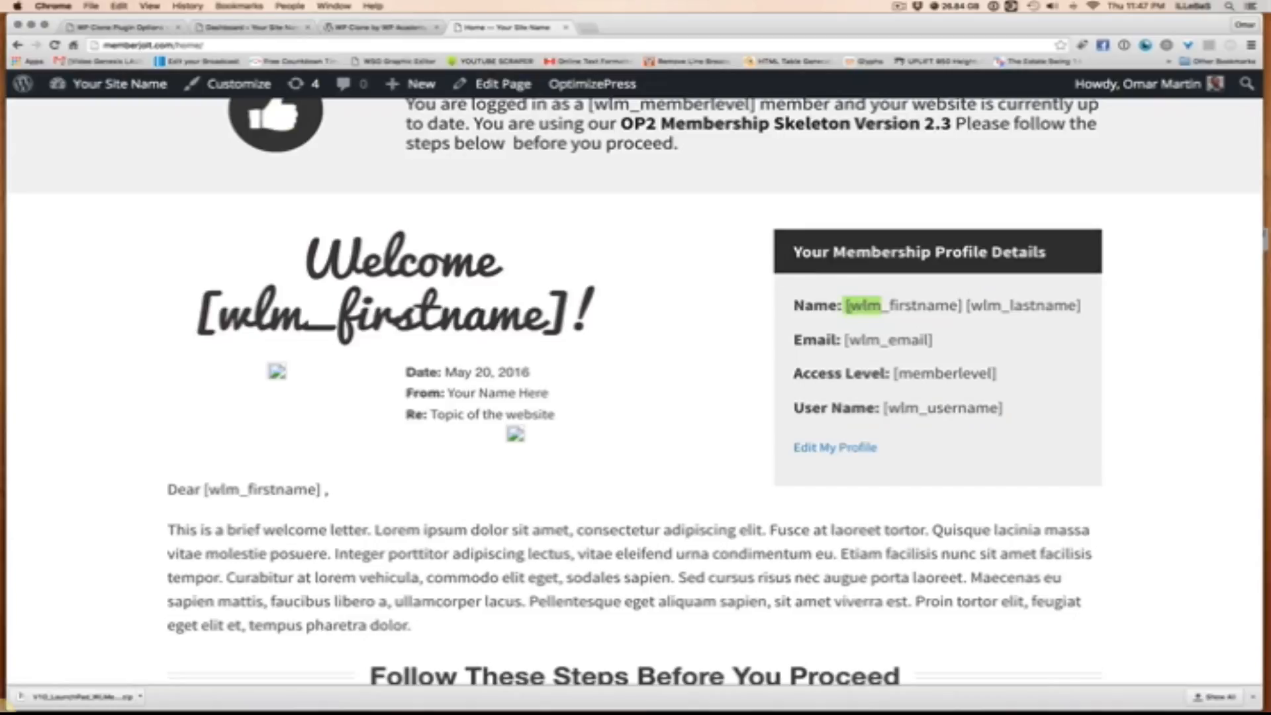
click(855, 308)
double_click(853, 309)
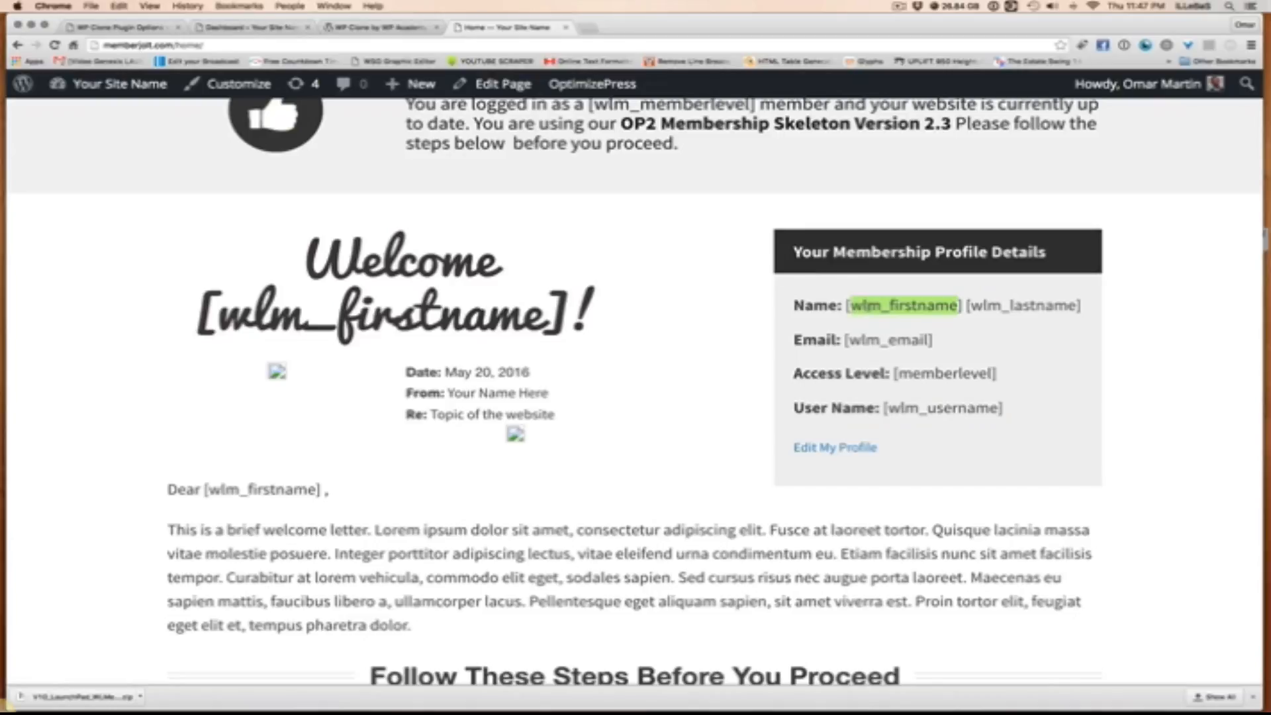
click(880, 317)
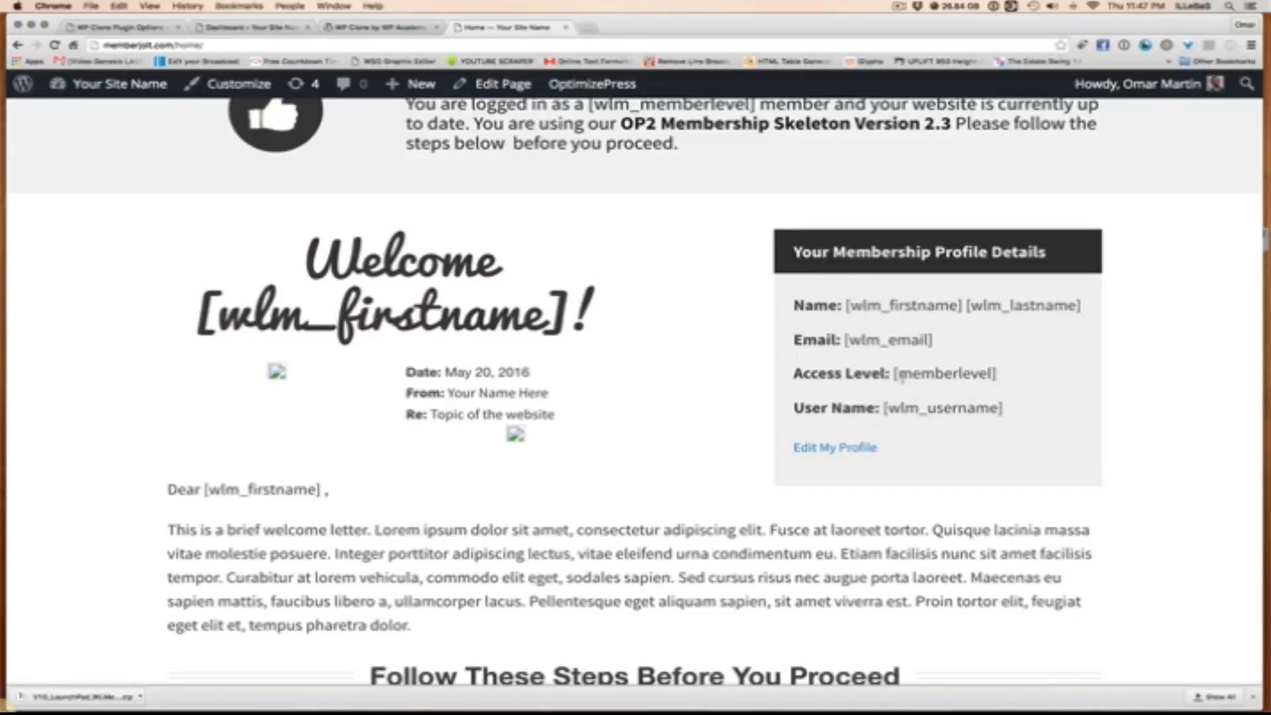
drag(610, 324, 200, 311)
click(594, 254)
scroll(668, 288, up, 5)
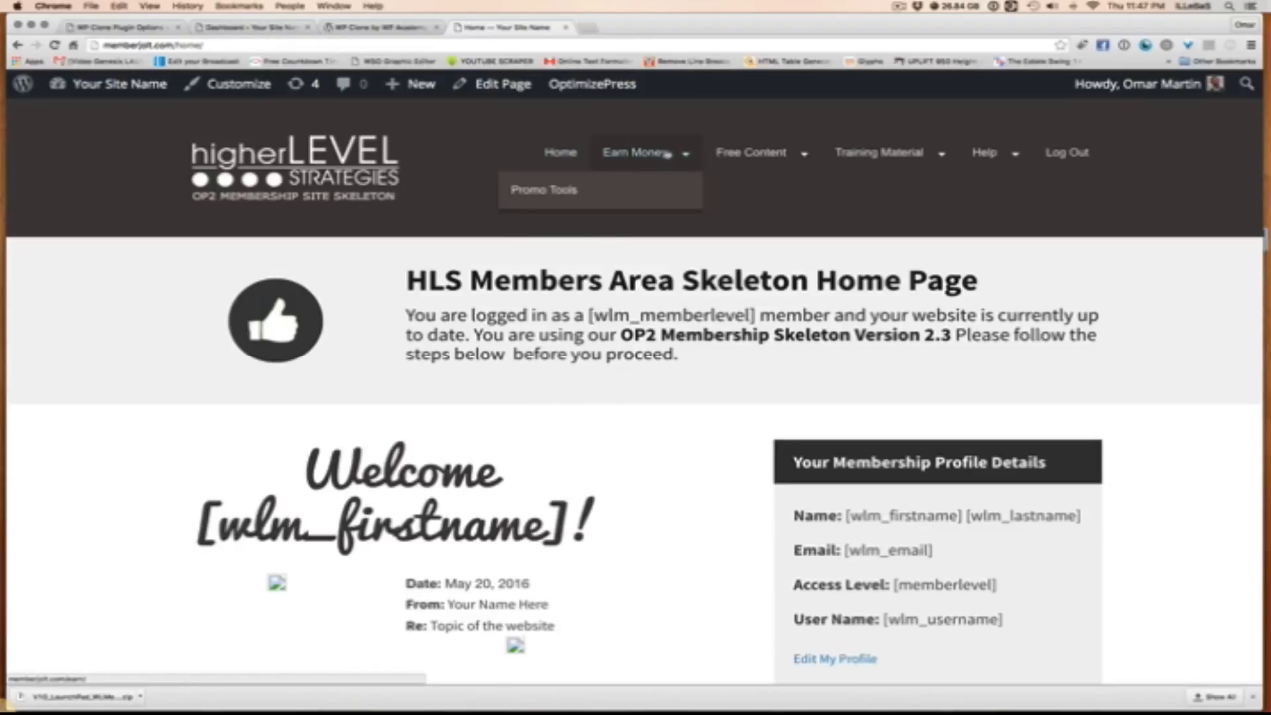
Step: Open contentnitrous.com in a new tab and log in with the saved 1Password member login
mouse_move(682, 156)
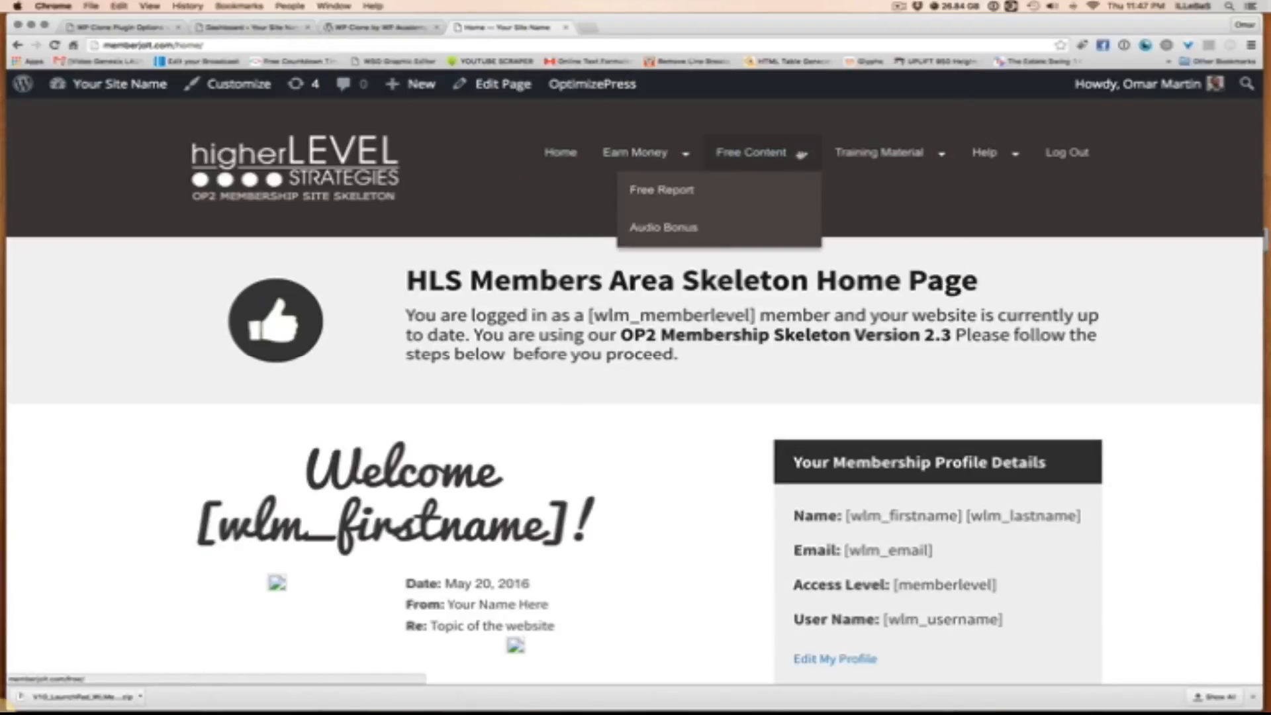
mouse_move(891, 151)
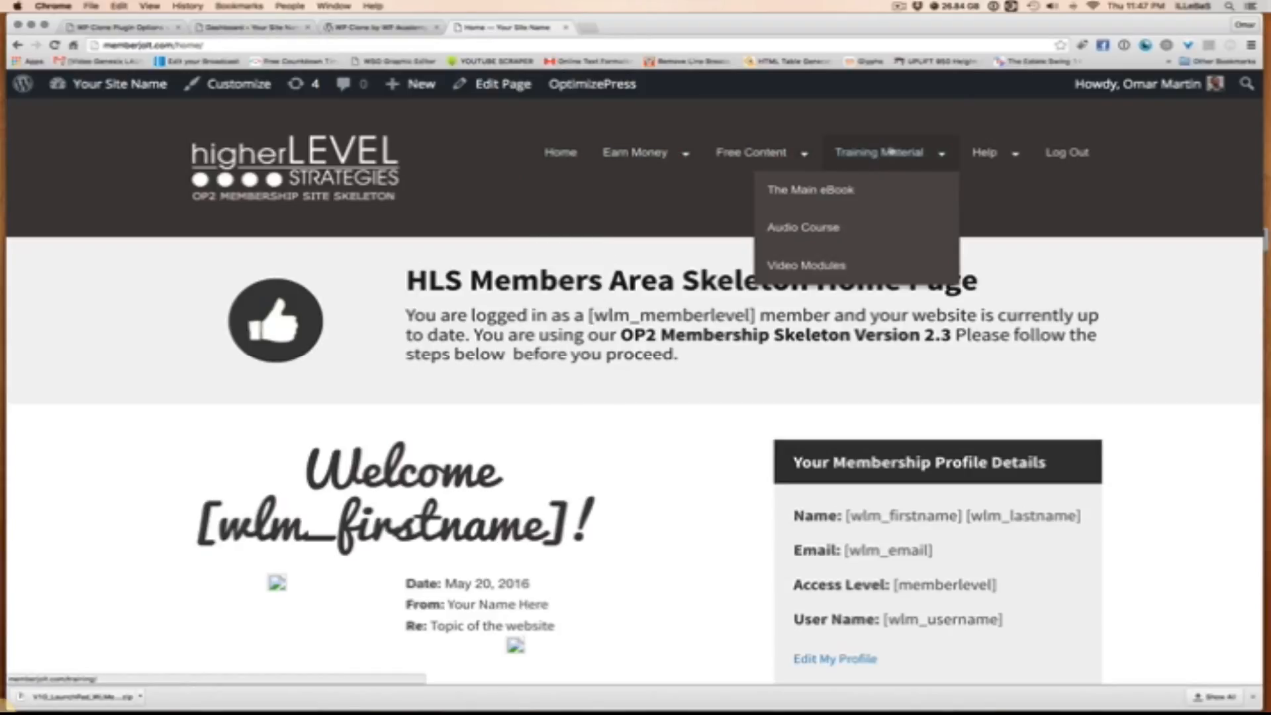
click(587, 28)
text(content)
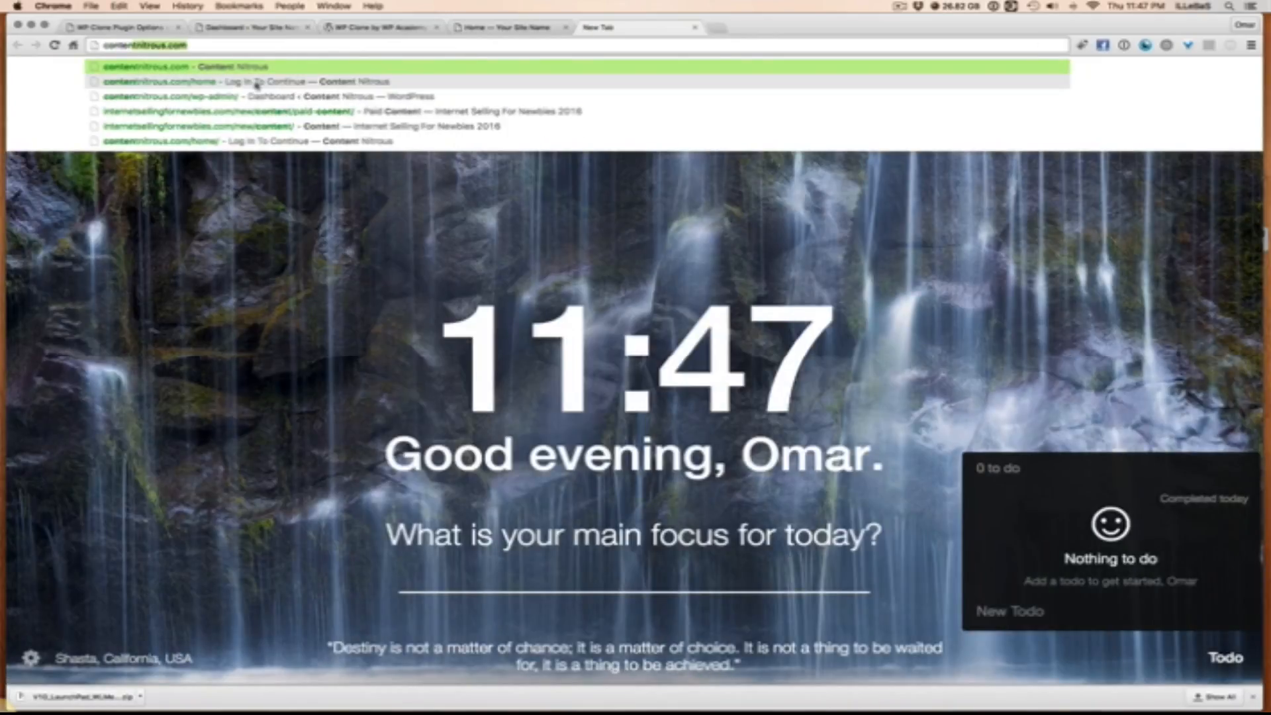
click(252, 82)
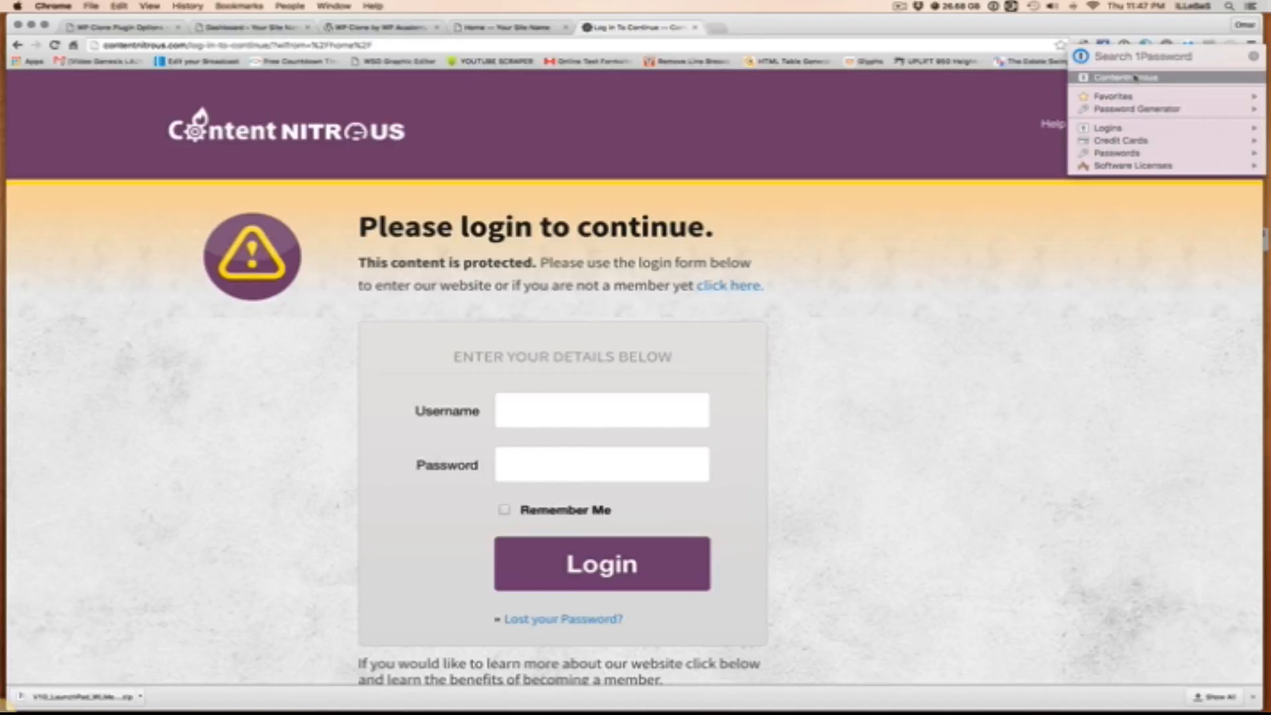
click(1134, 77)
click(637, 577)
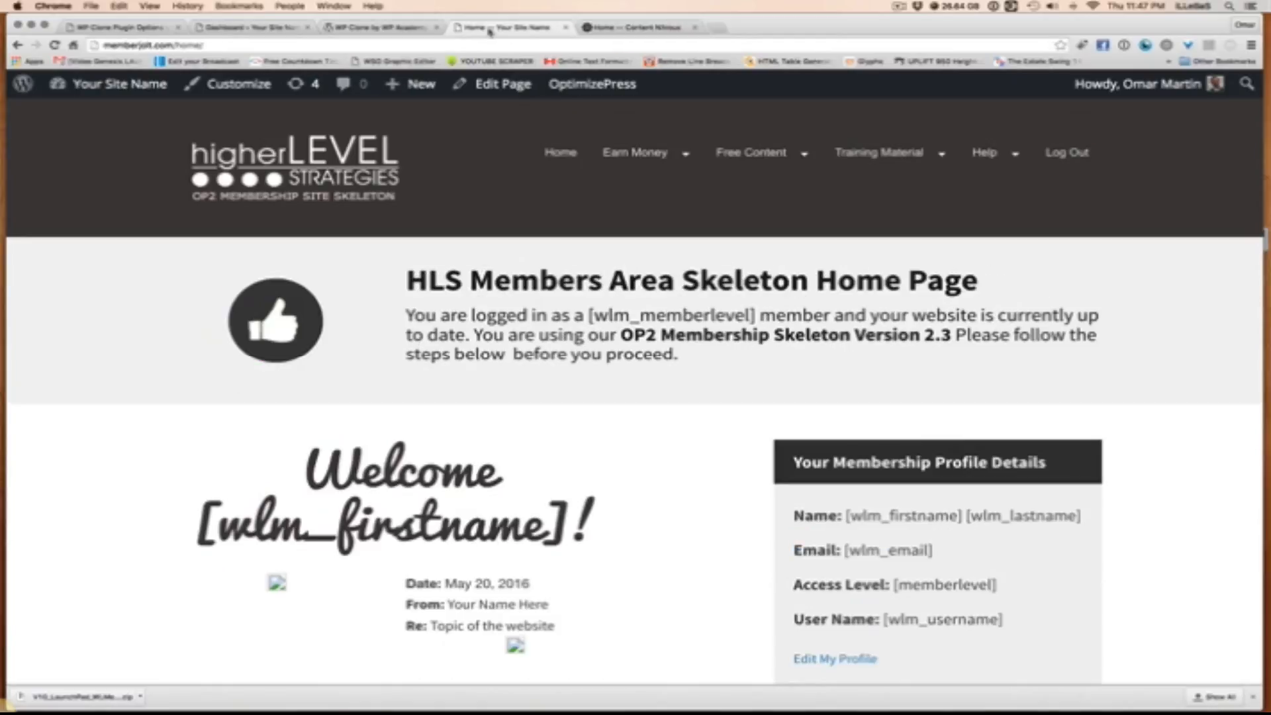
Step: Scroll through the memberjolt.com and Content Nitrous home pages to compare them
click(490, 29)
click(617, 28)
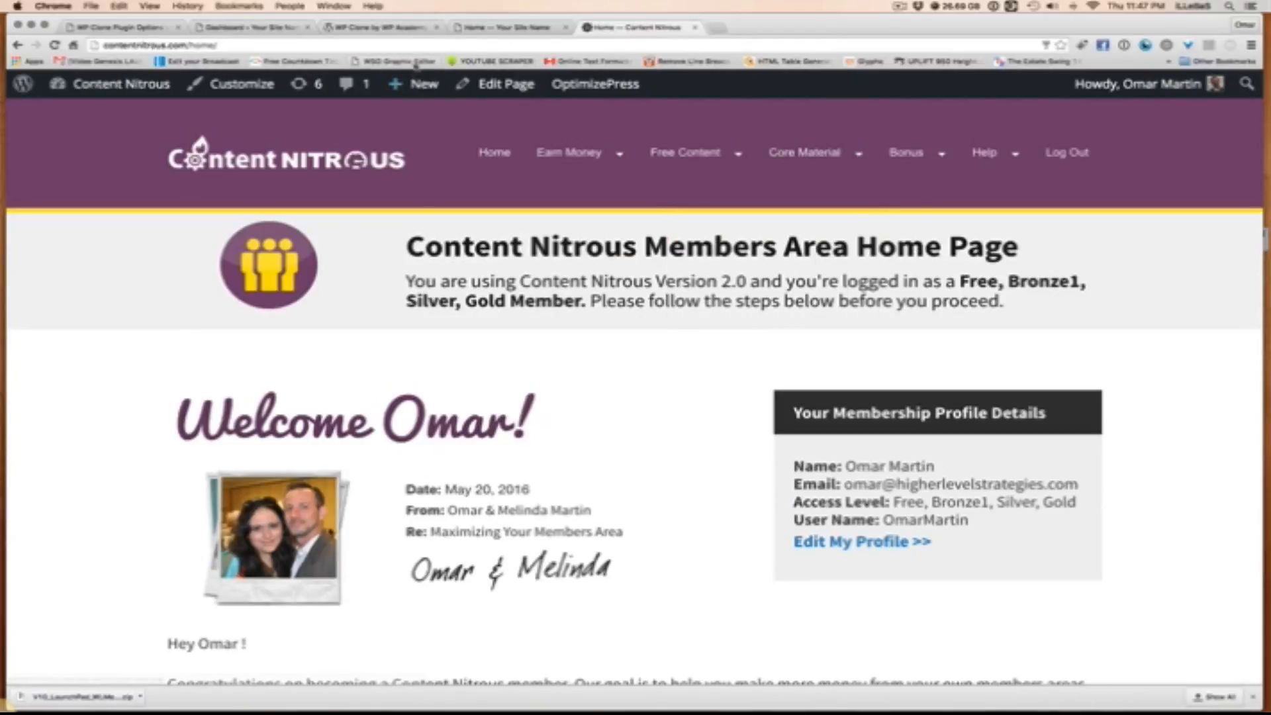
click(493, 30)
scroll(999, 278, down, 8)
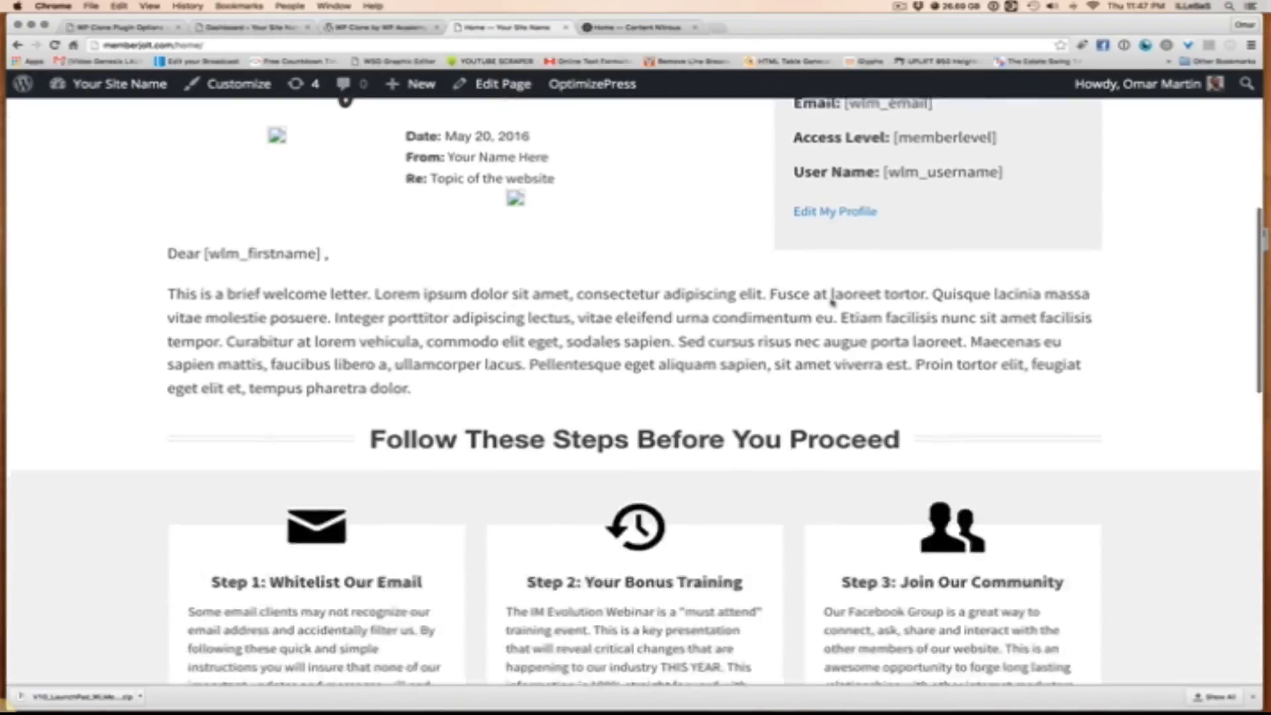
scroll(831, 292, up, 8)
click(660, 28)
scroll(761, 383, down, 15)
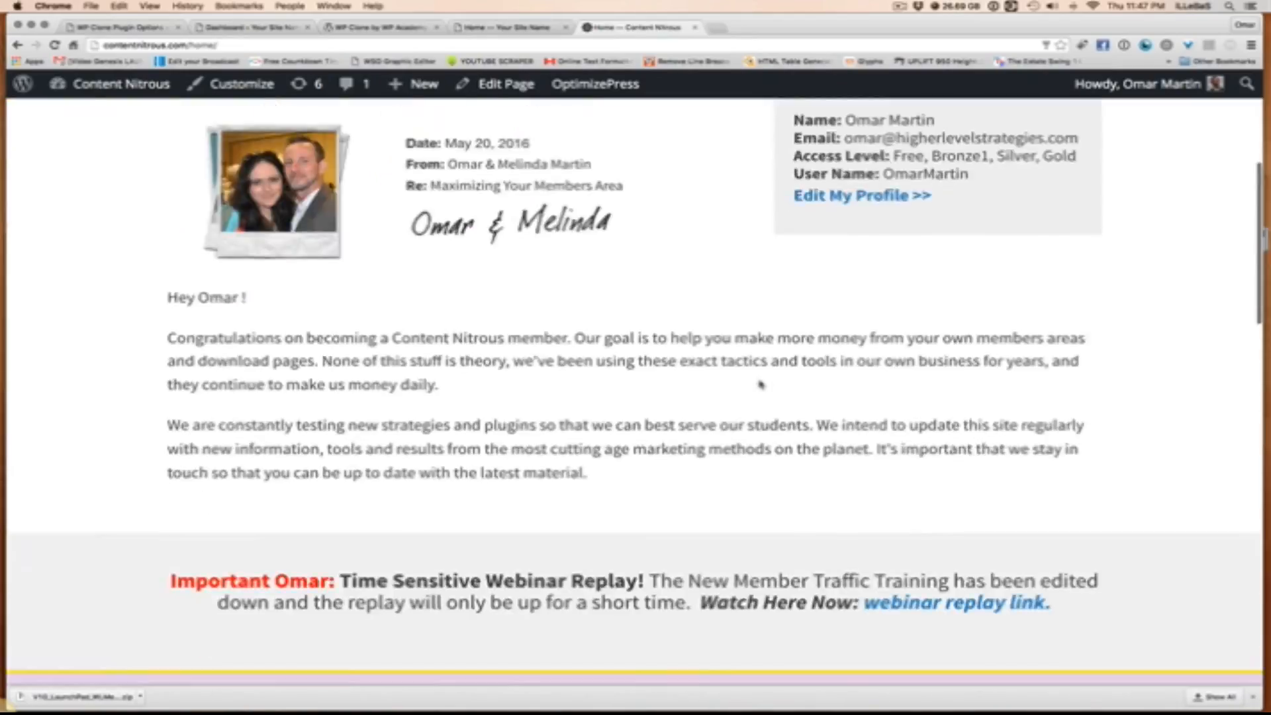
scroll(761, 566, up, 15)
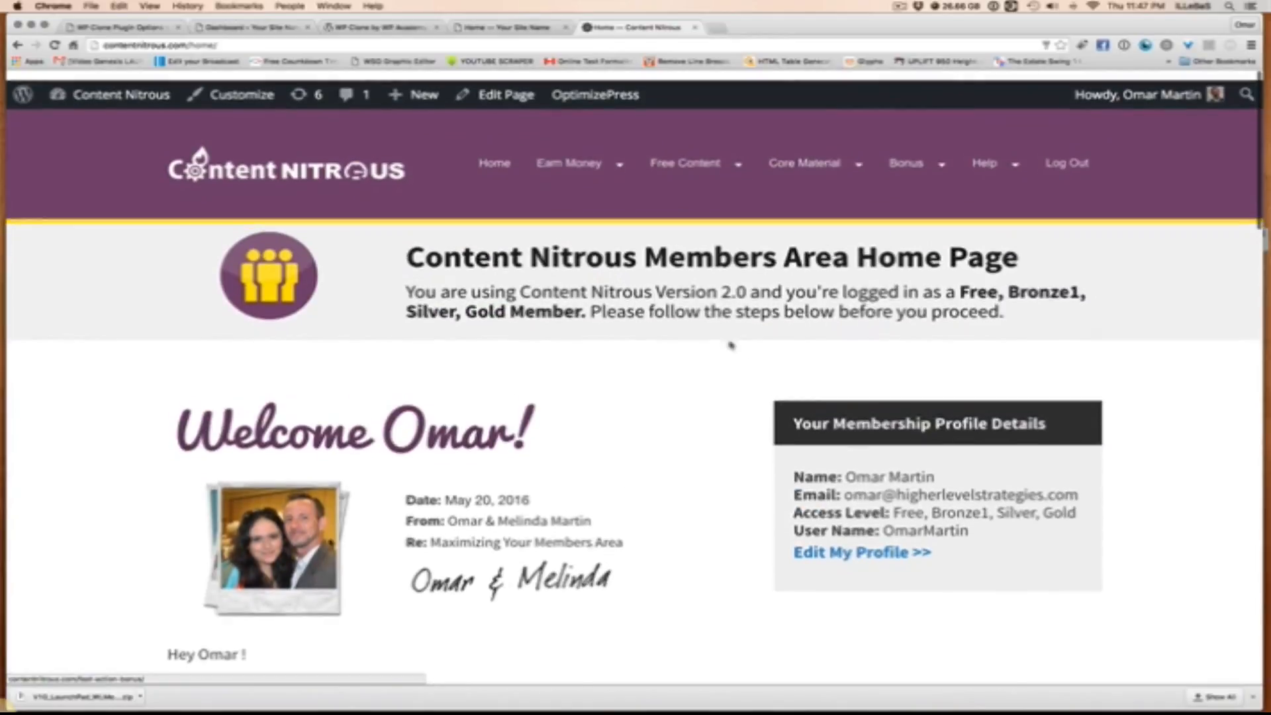
Step: View Content Nitrous's Earn Money and Free Material pages, rechecking the memberjolt.com home page between
click(582, 154)
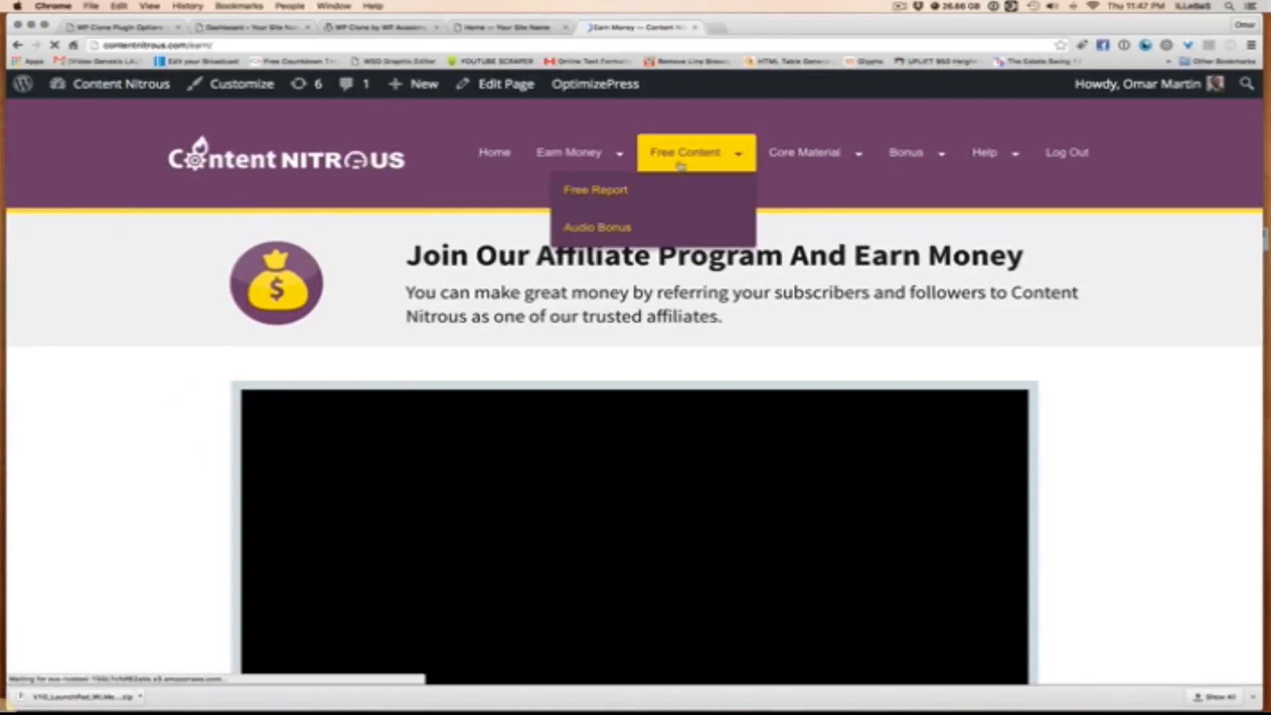
click(706, 153)
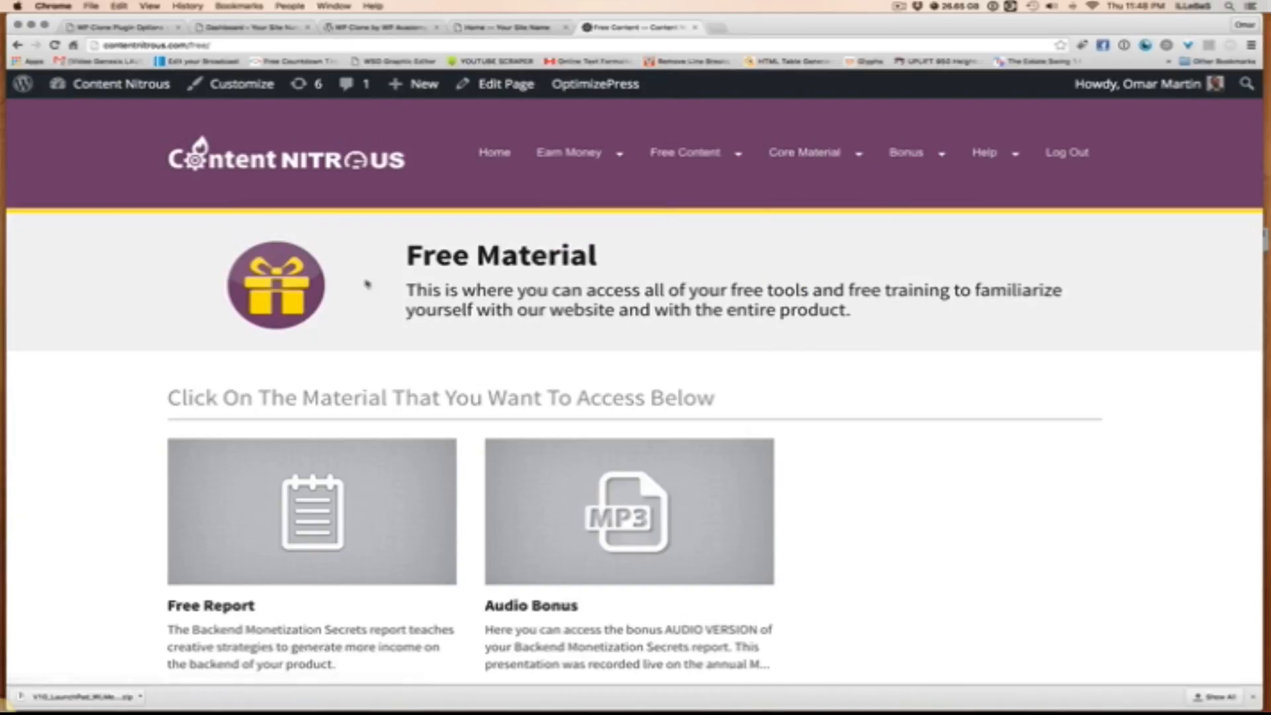
click(492, 29)
scroll(527, 232, down, 8)
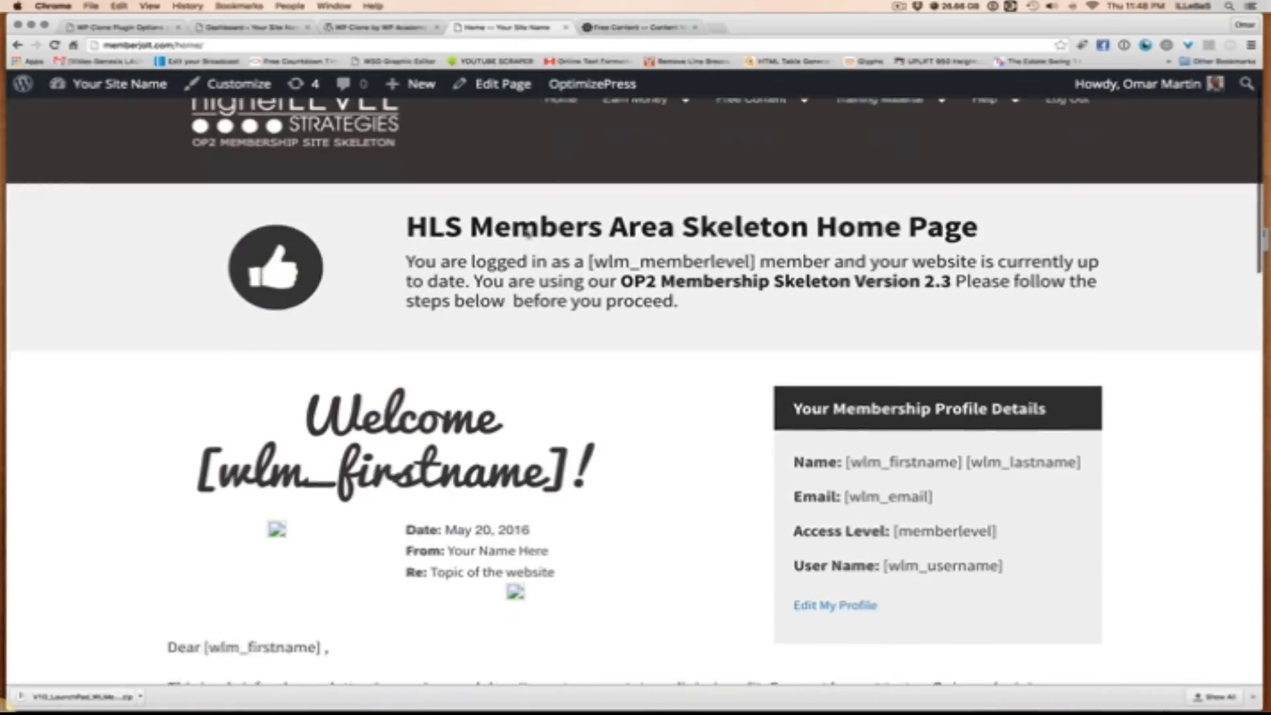
scroll(527, 231, down, 11)
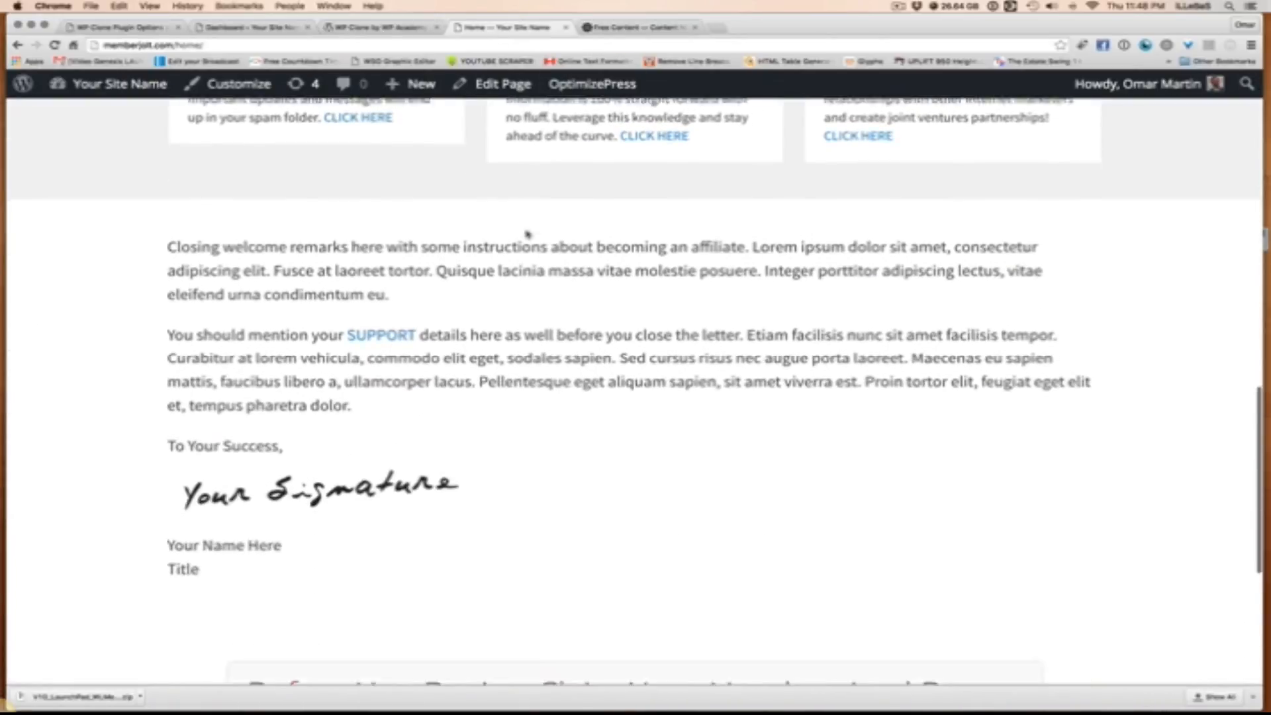
scroll(528, 233, up, 19)
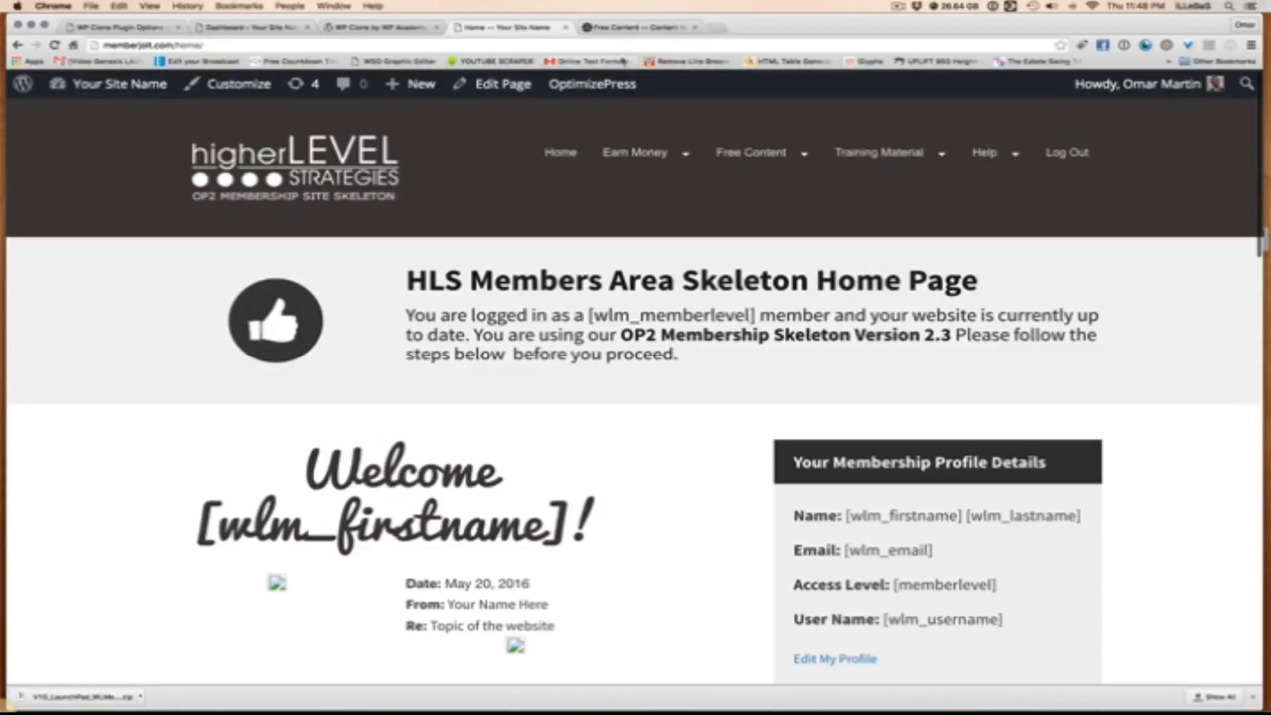
click(629, 27)
mouse_move(823, 166)
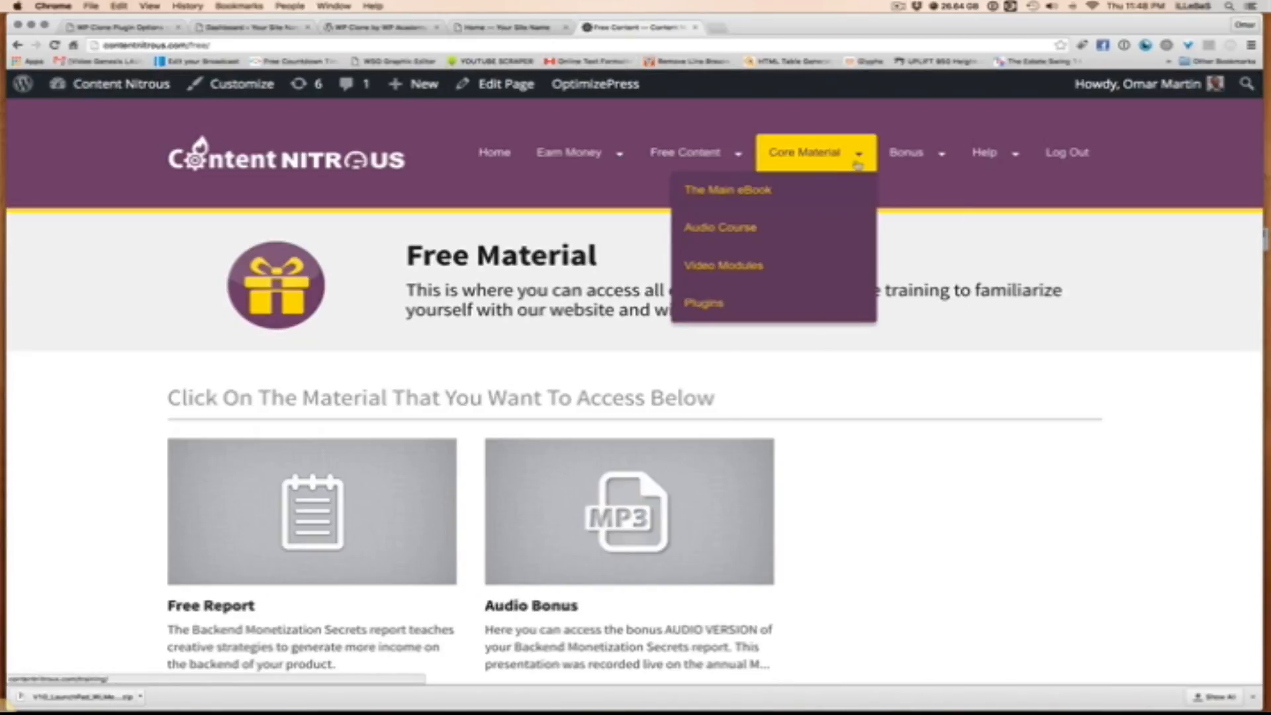
Step: Browse Content Nitrous's Nitrous WordPress Plugins and Menu Nitrous & Drip Nitrous pages
click(785, 310)
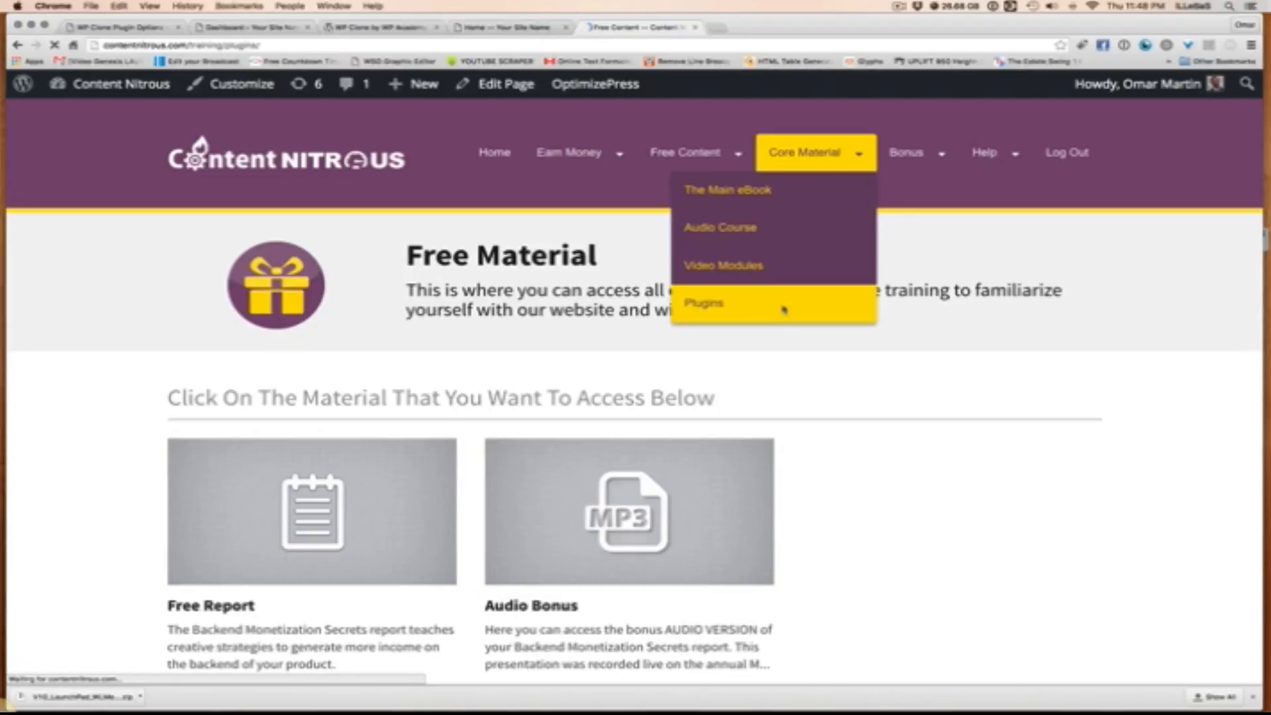
scroll(870, 378, down, 5)
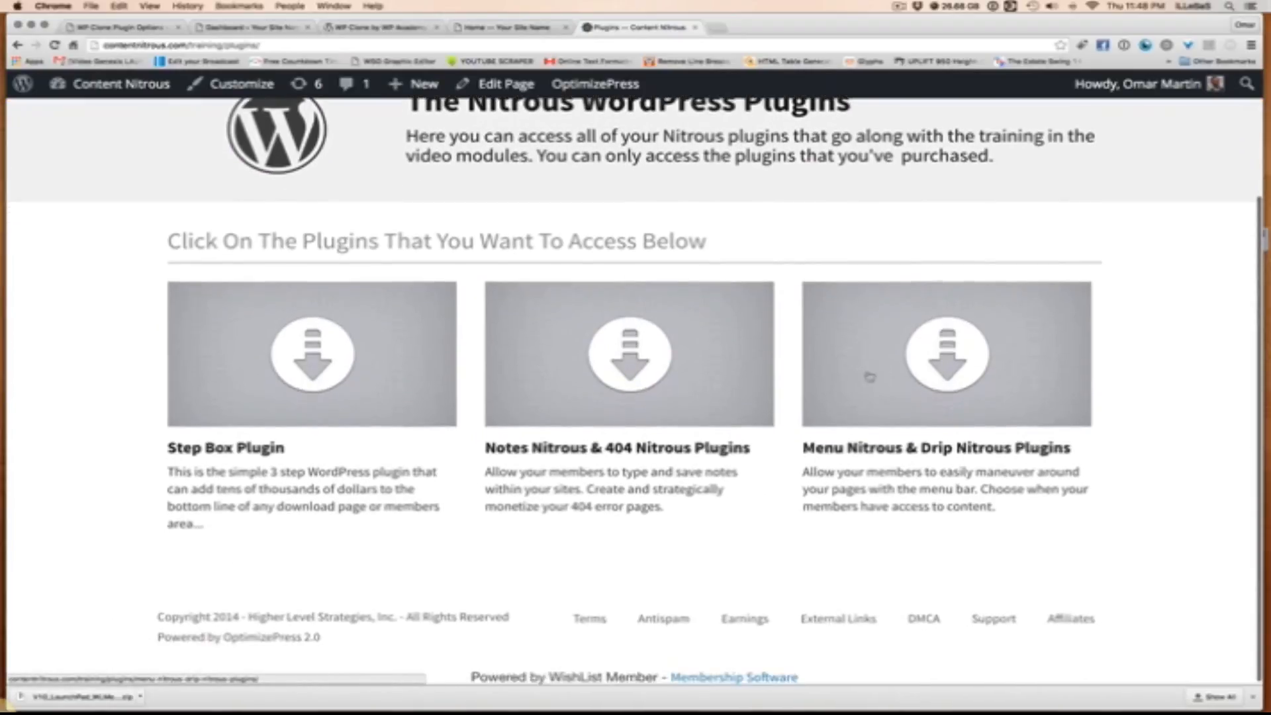
click(876, 376)
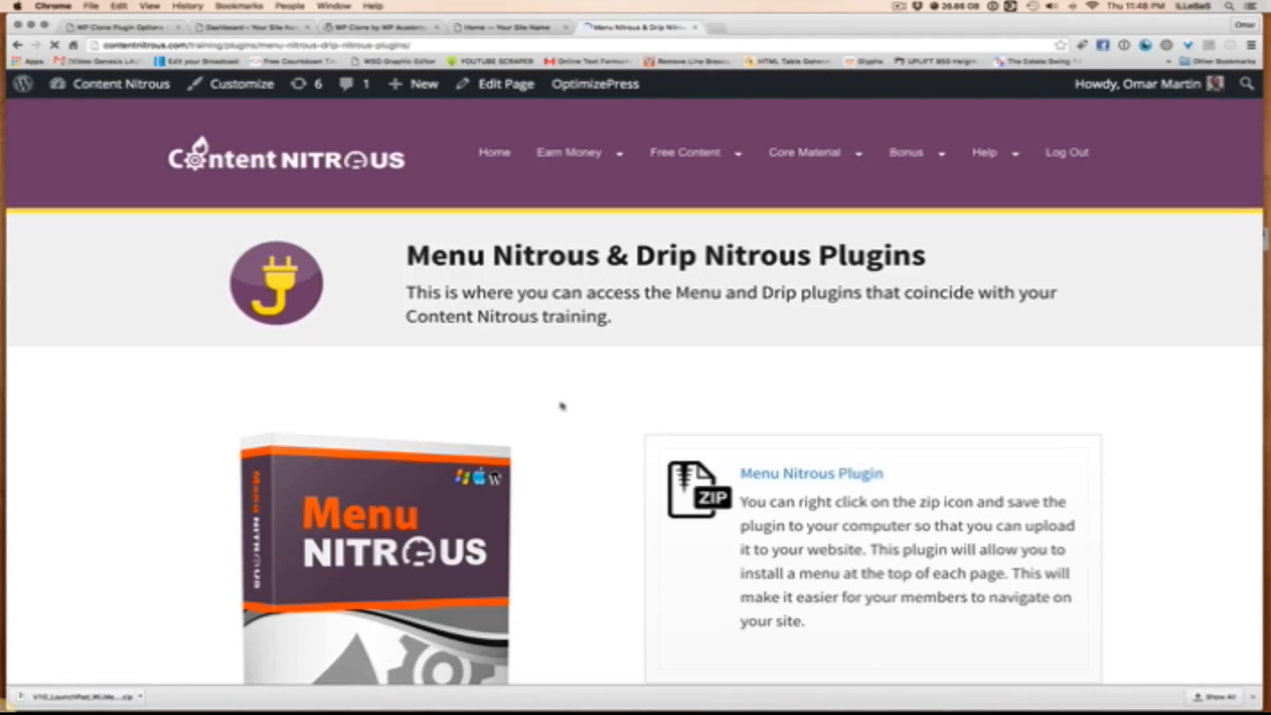
scroll(560, 404, down, 15)
scroll(561, 403, up, 15)
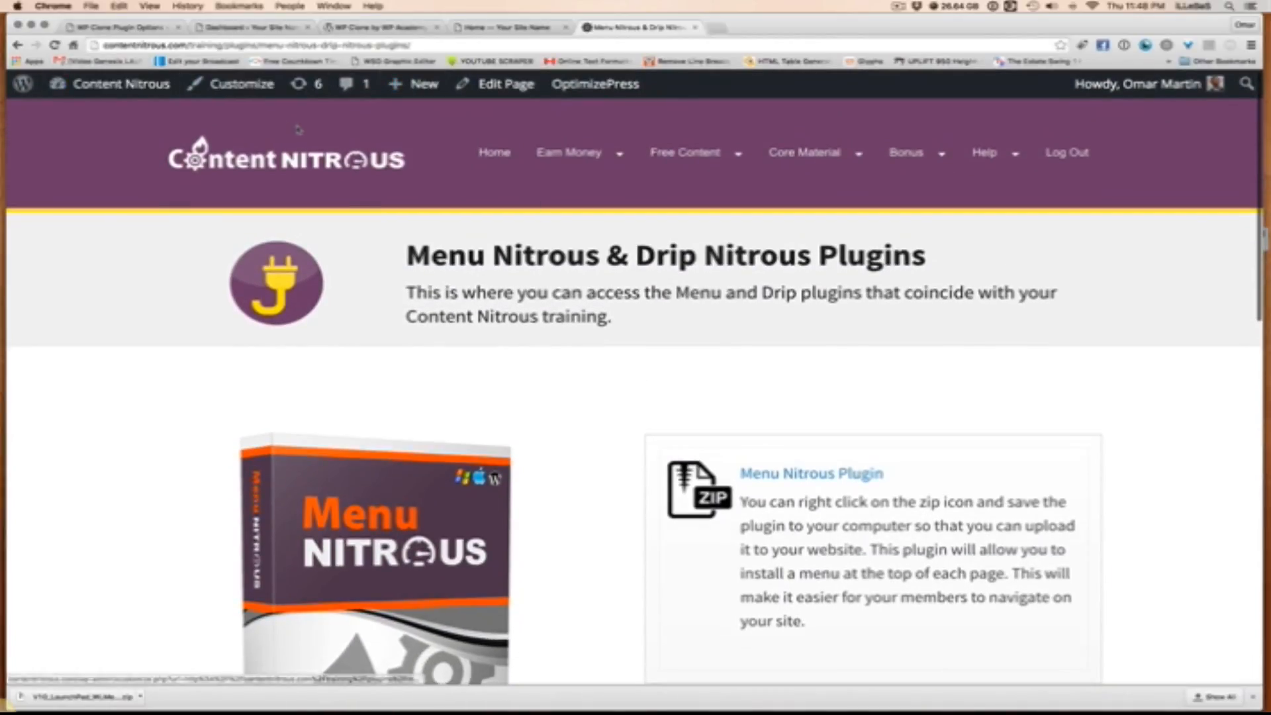
scroll(496, 350, down, 1)
scroll(495, 350, down, 5)
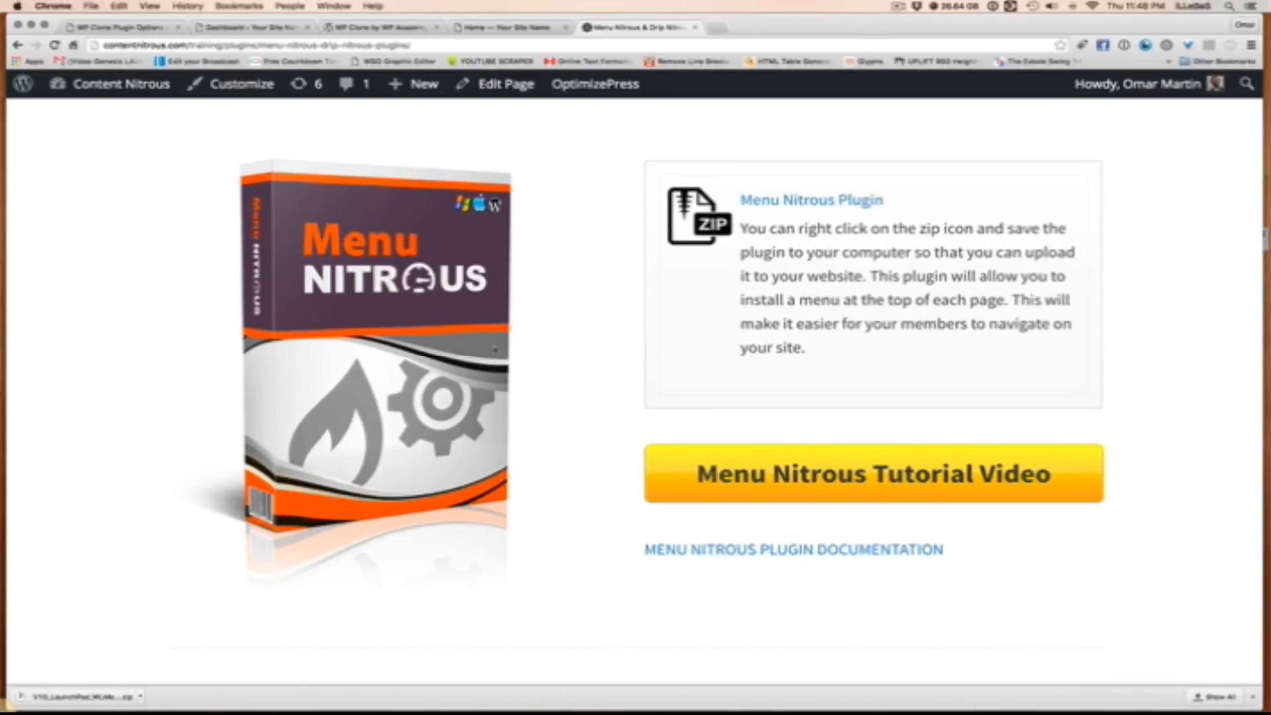
scroll(474, 350, up, 6)
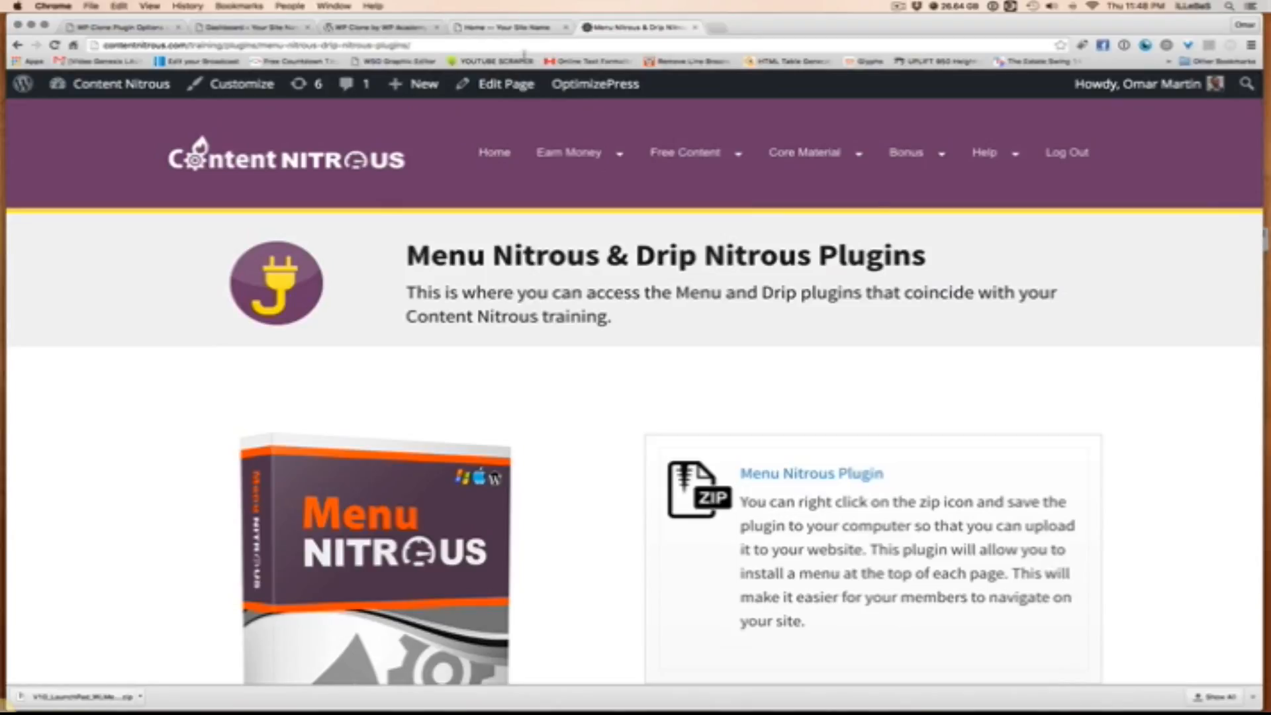
Step: View the Bonus > Membership Site Secrets page, then return to memberjolt.com/home/
mouse_move(894, 154)
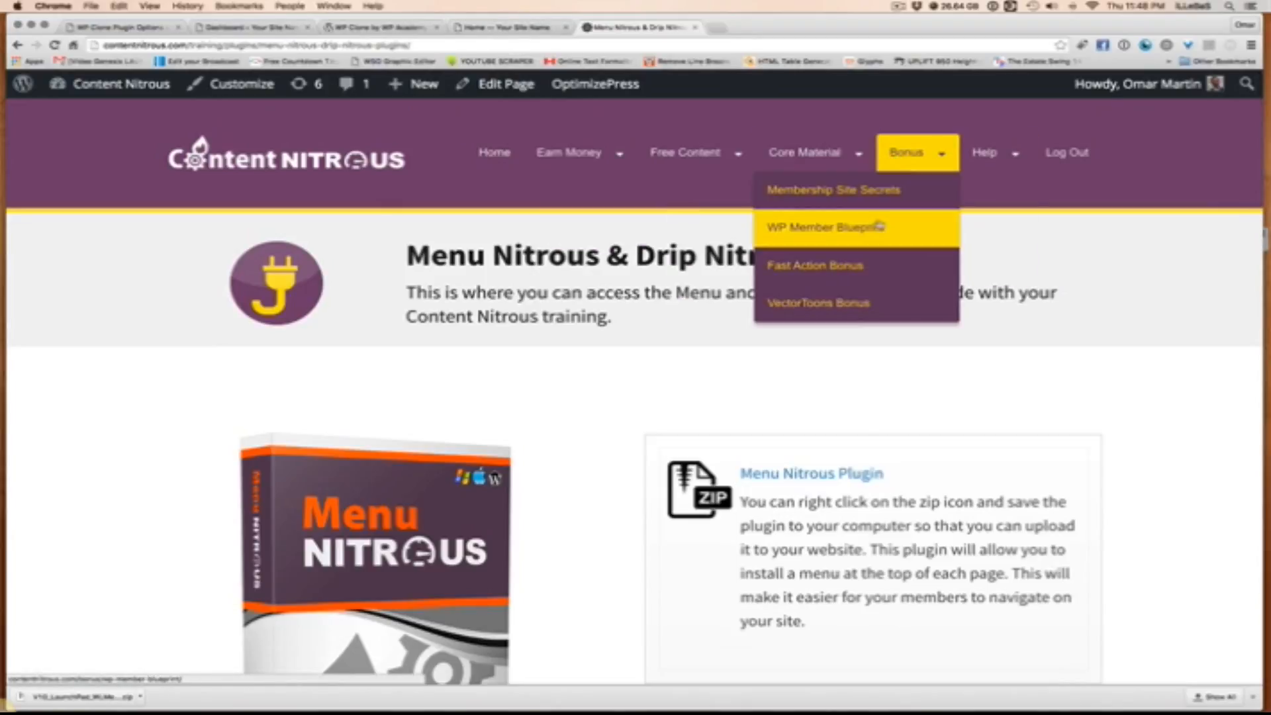
click(854, 190)
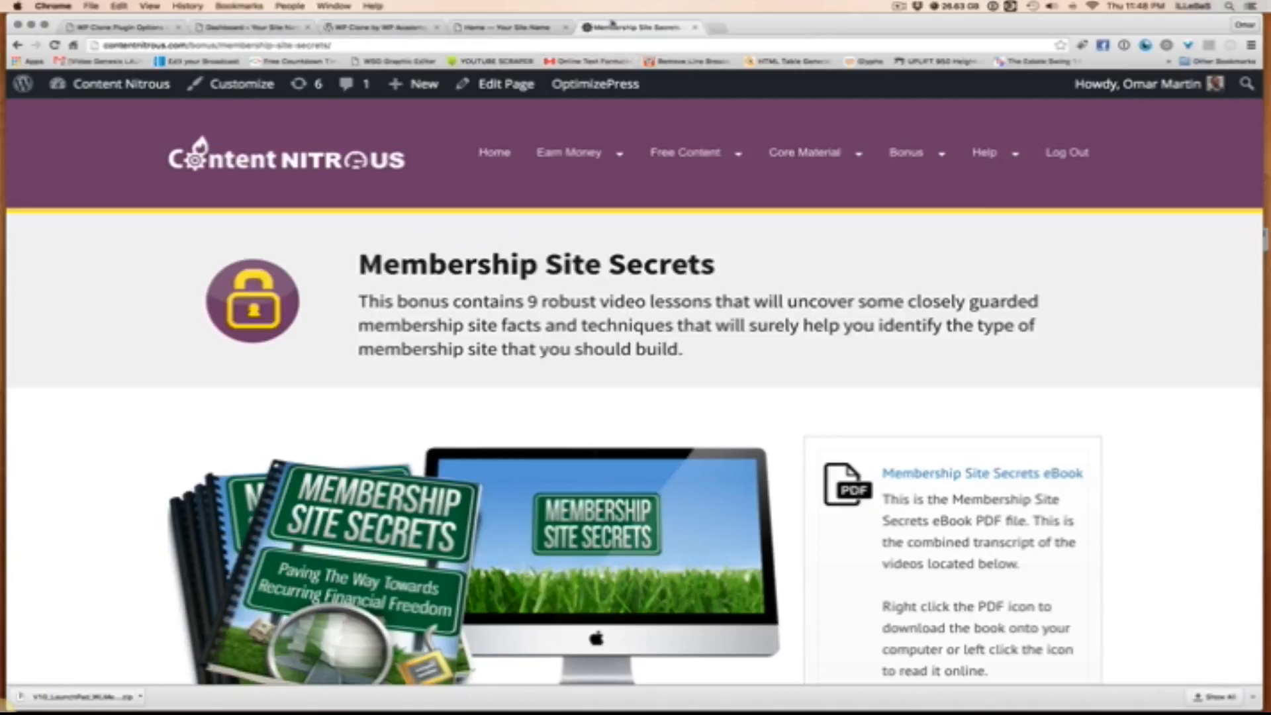
click(506, 29)
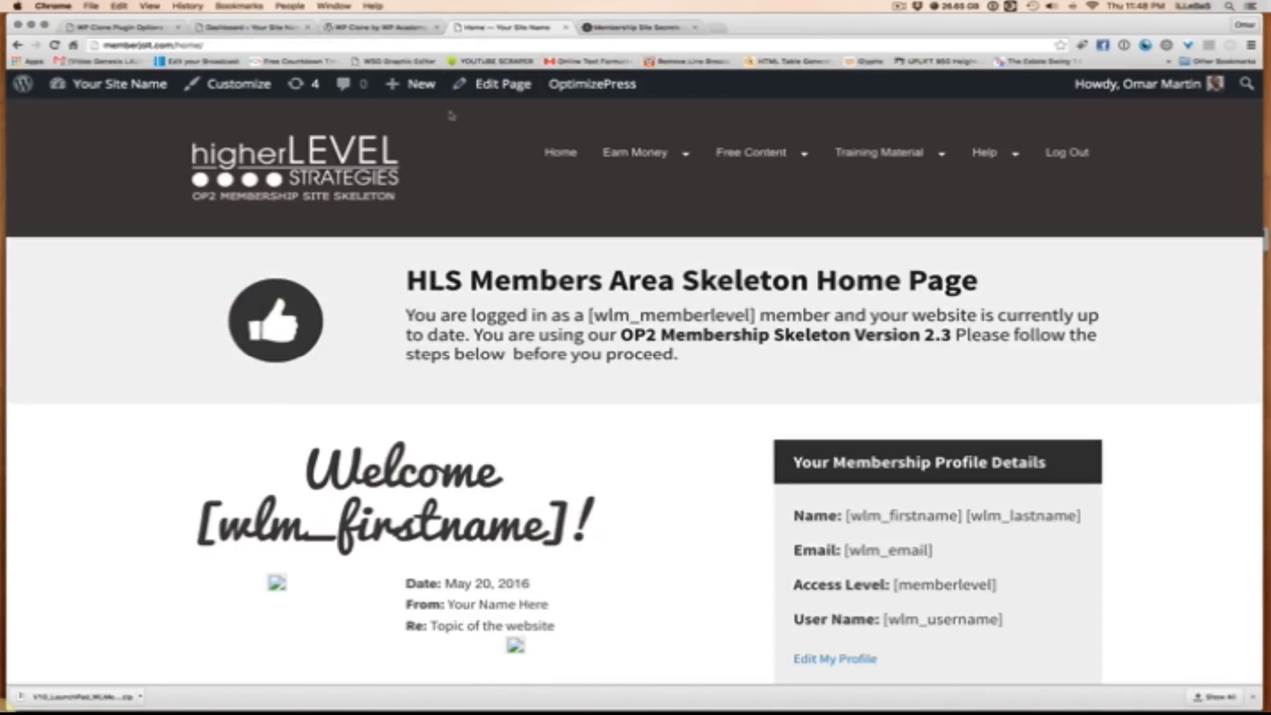